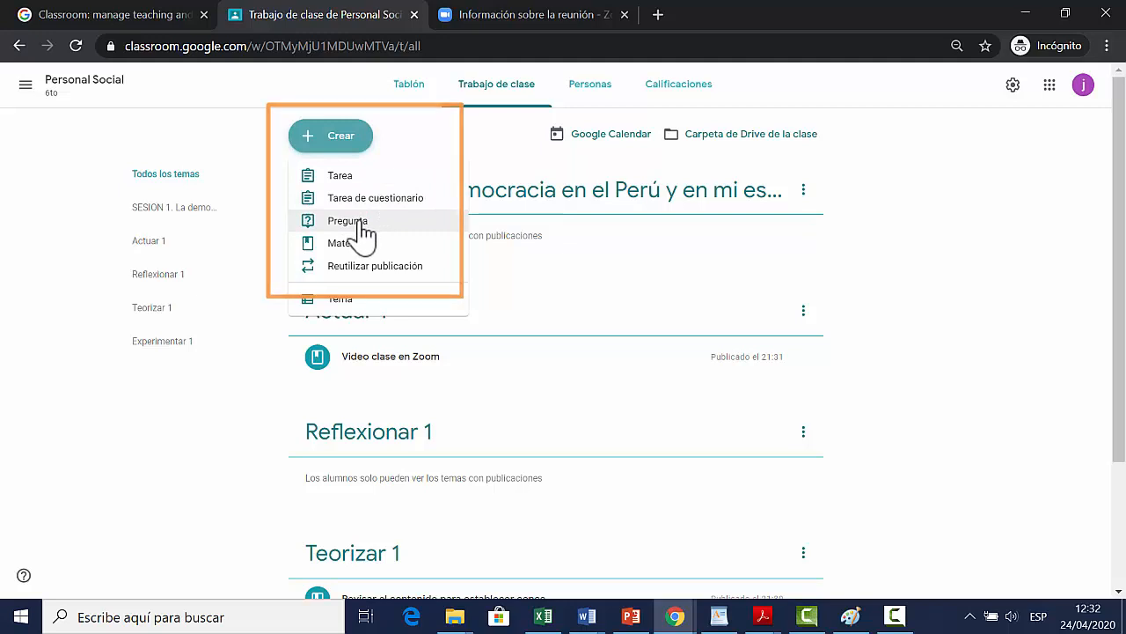
Step: Create a question post asking "¿Cuáles serían las características de un candidato ideal para un municipio escolar?"
left_click(362, 224)
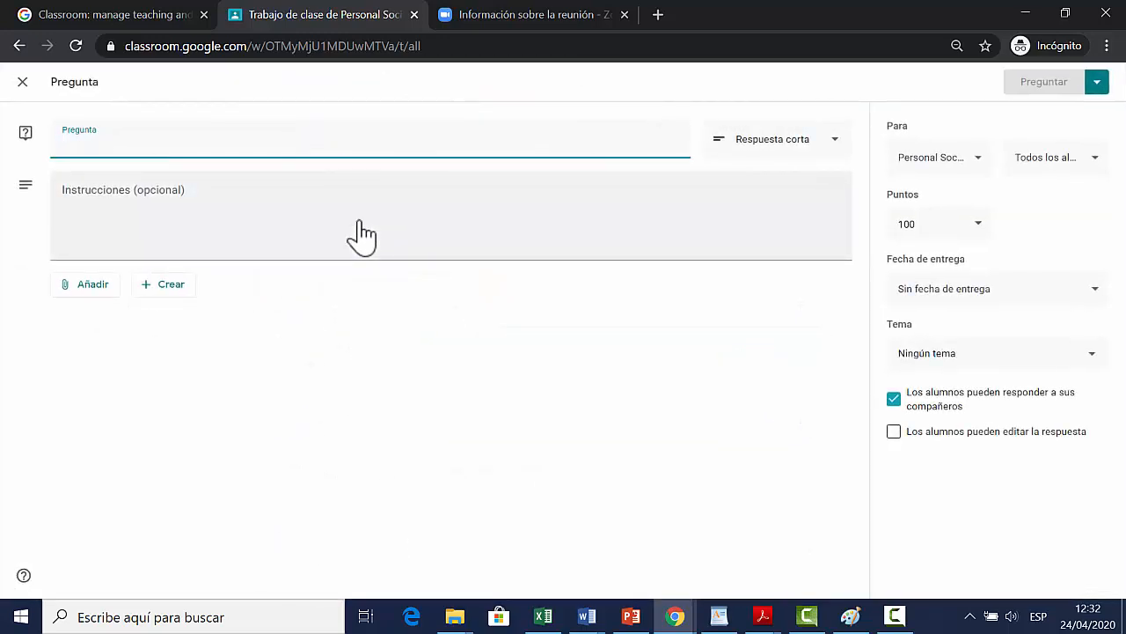
type("¿Cuáles serían las características de un candidato ideal para un municipio escolar?")
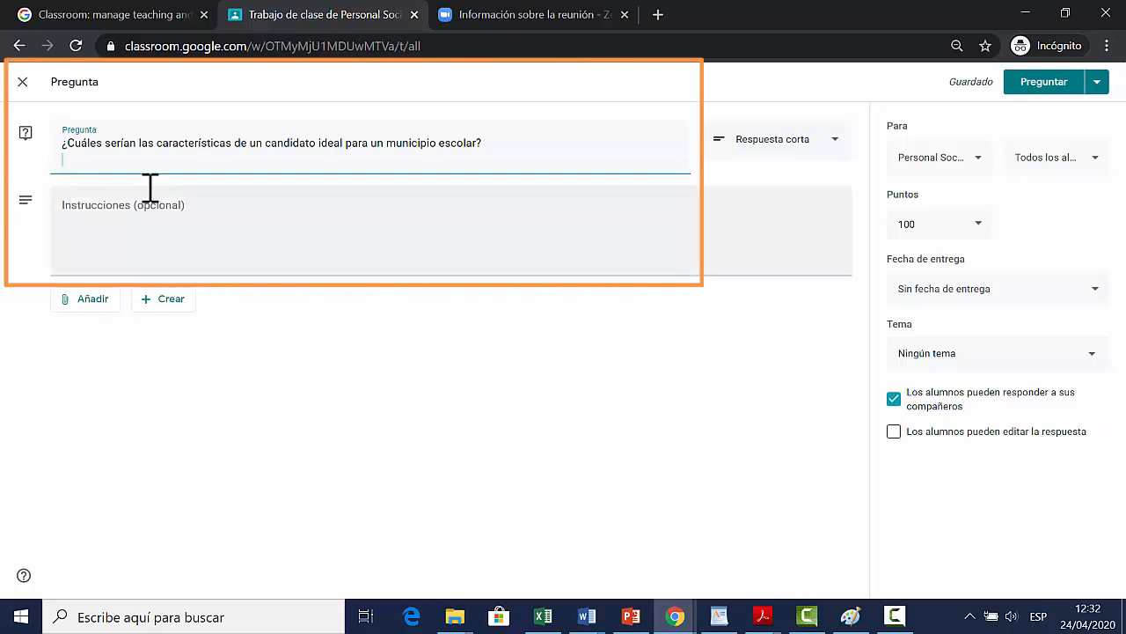
Step: Set the question's instructions to "Contesta la pregunta indicando cuál es tú criterio y cuál es el criterio de tu grupo."
left_click(218, 211)
type("Contesta la pregunta indicando cuál es tú criterio y cuál es el criterio de tu grupo.")
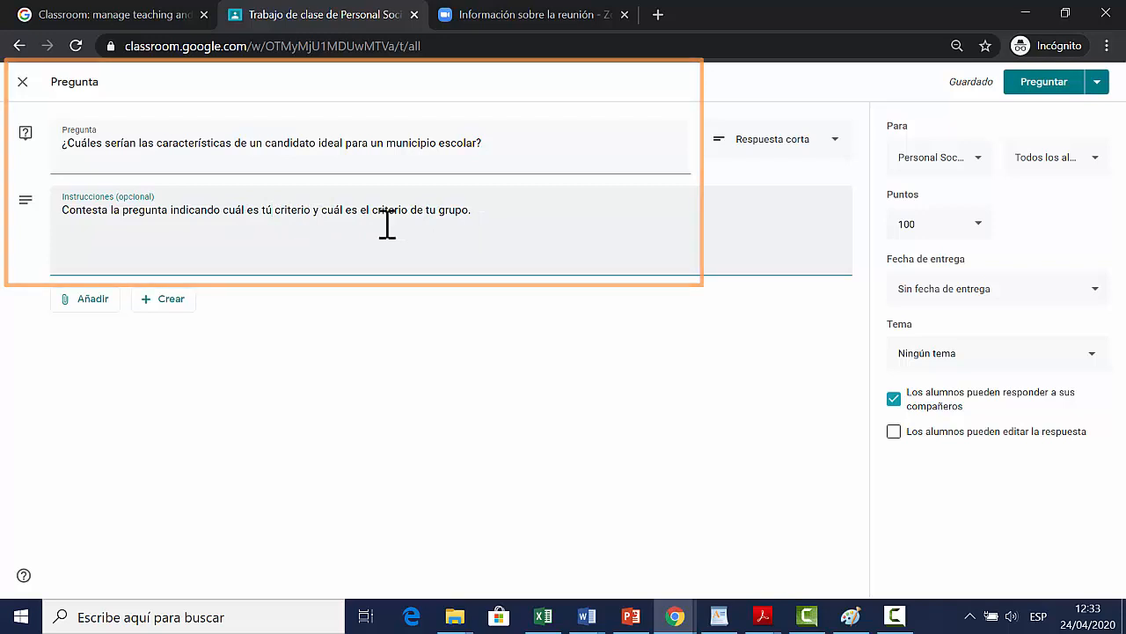
Step: Set the question's points to 20 and its due date to 4 May 2020
left_click(986, 226)
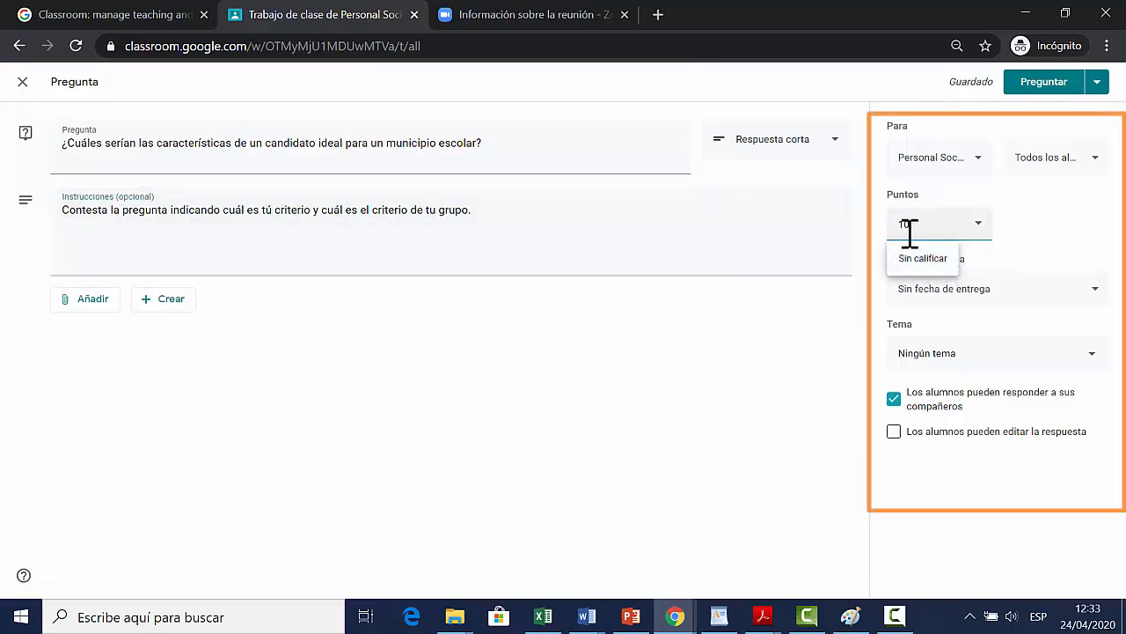
type("20")
left_click(1066, 264)
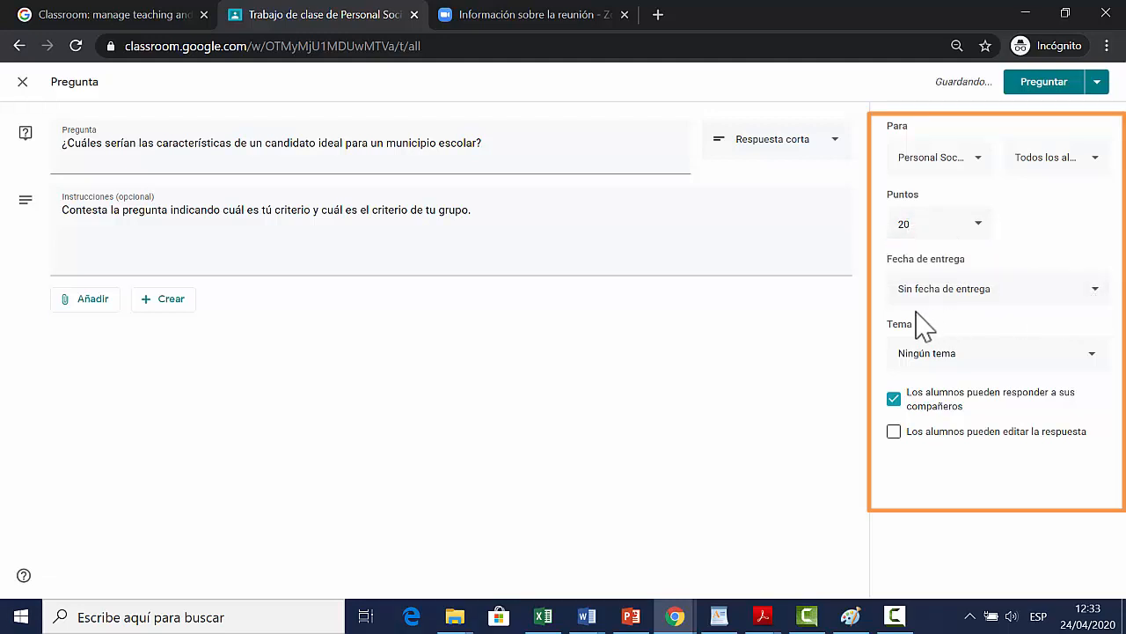
left_click(1097, 290)
left_click(1044, 357)
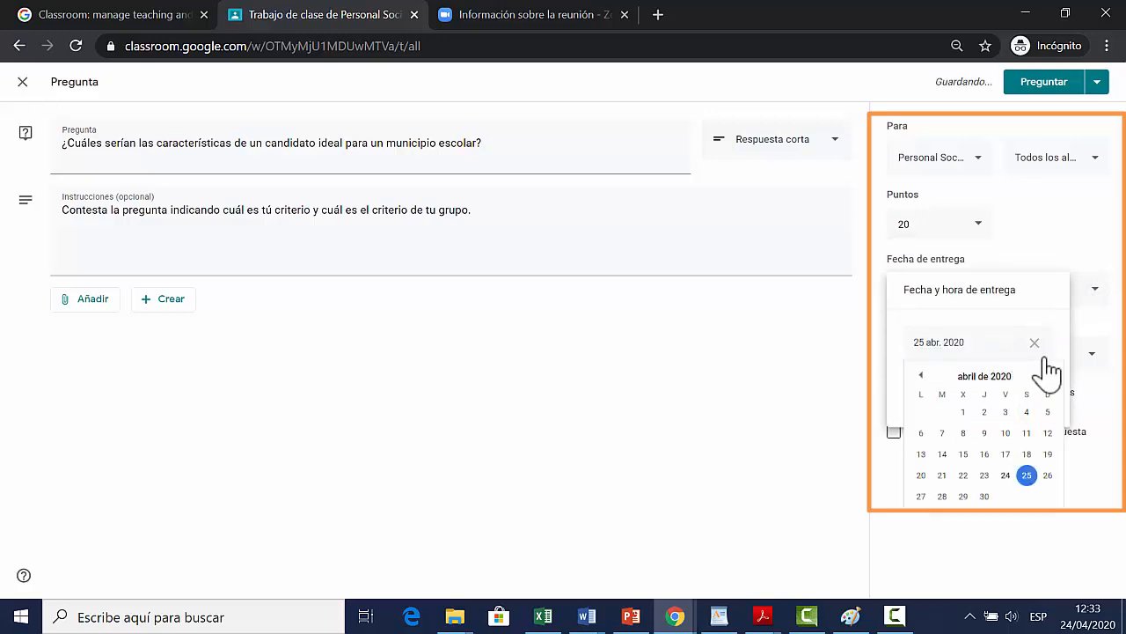
left_click(1047, 374)
left_click(921, 434)
left_click(968, 482)
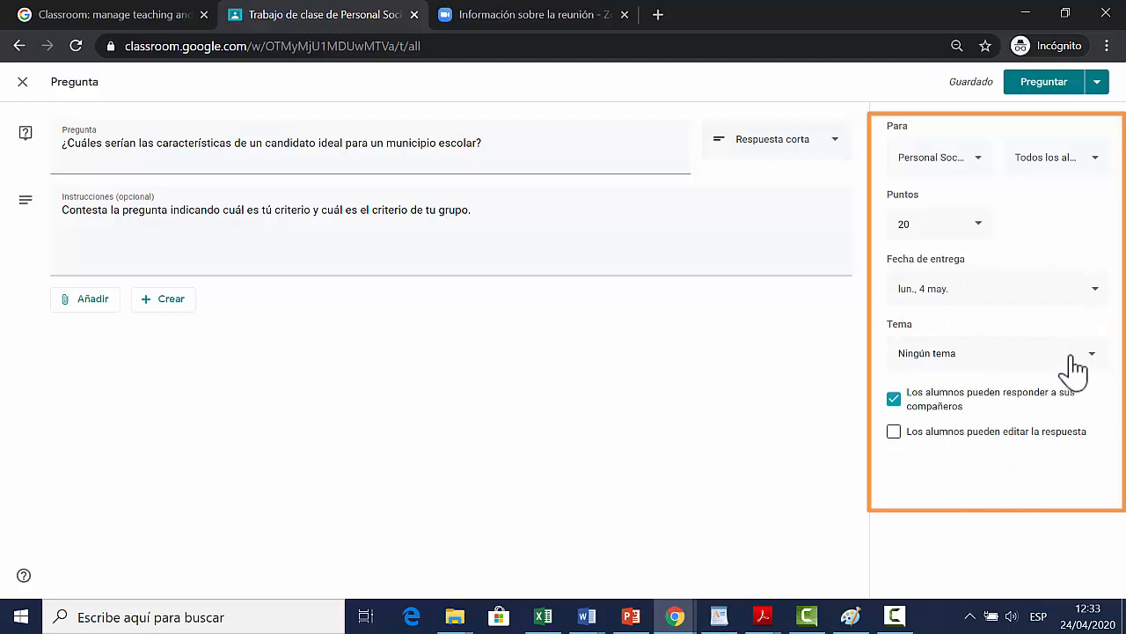
Step: Assign the question to the topic Reflexionar 1 and publish it to the class
left_click(1085, 353)
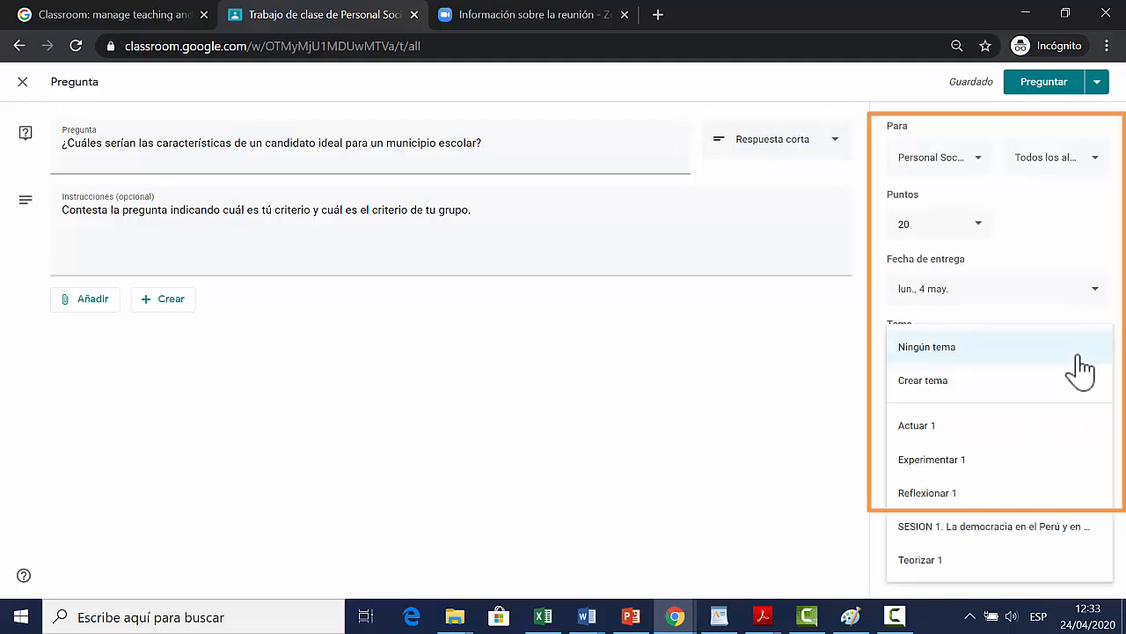
left_click(951, 492)
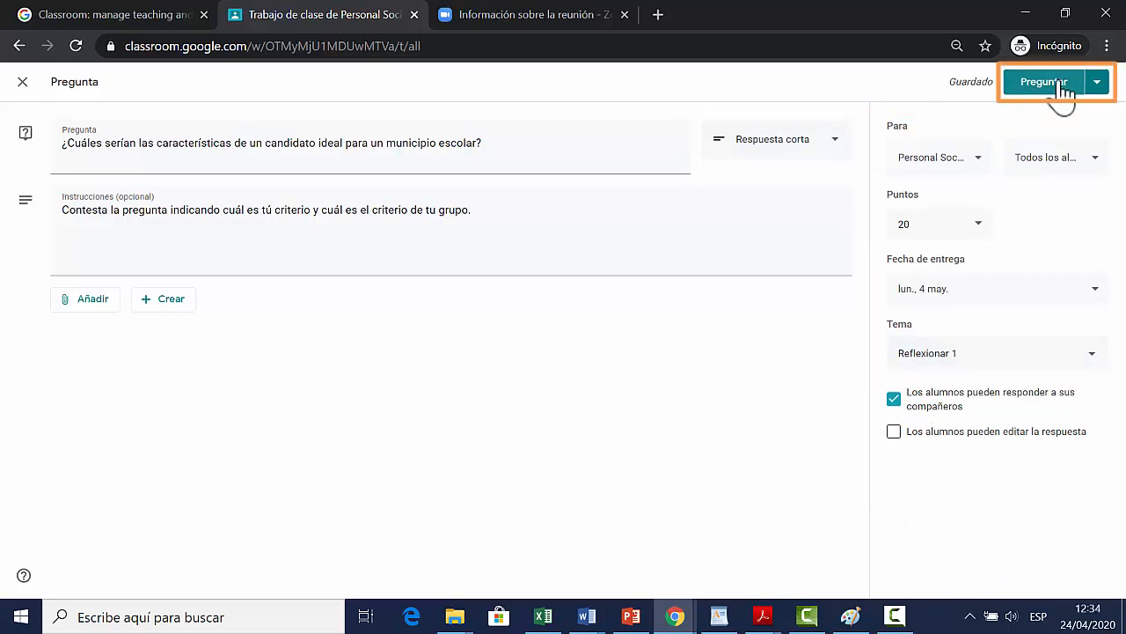
left_click(1060, 86)
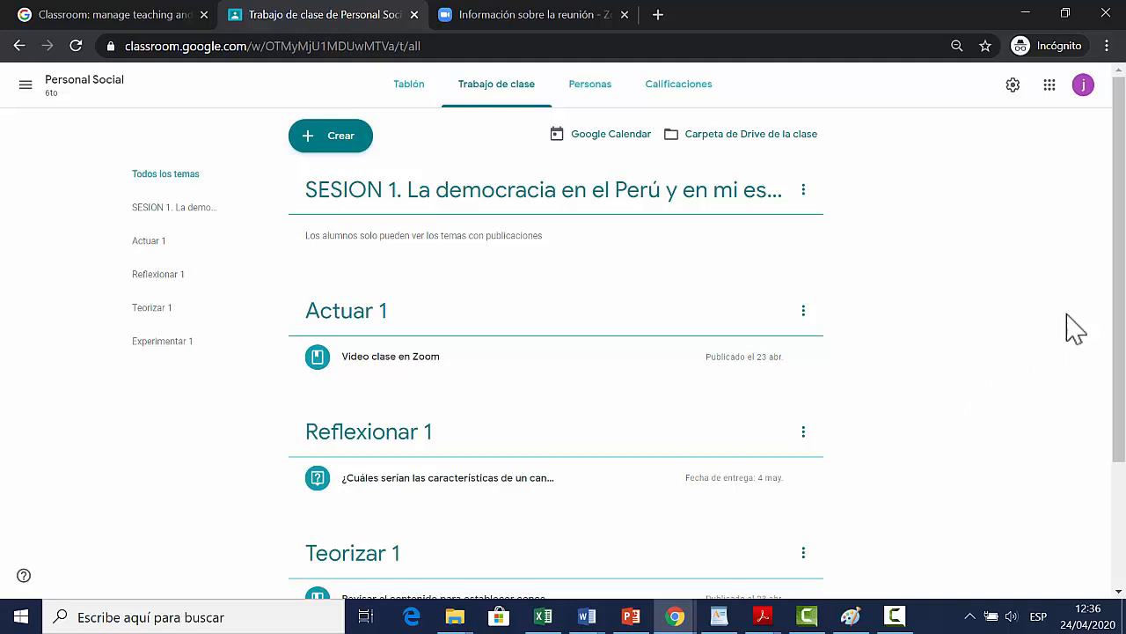
Step: Create a quiz assignment titled "Saberes previos: Democracia" with the instructions "Contesta el siguiente cuestionario que contiene cuatro preguntas"
left_click(348, 140)
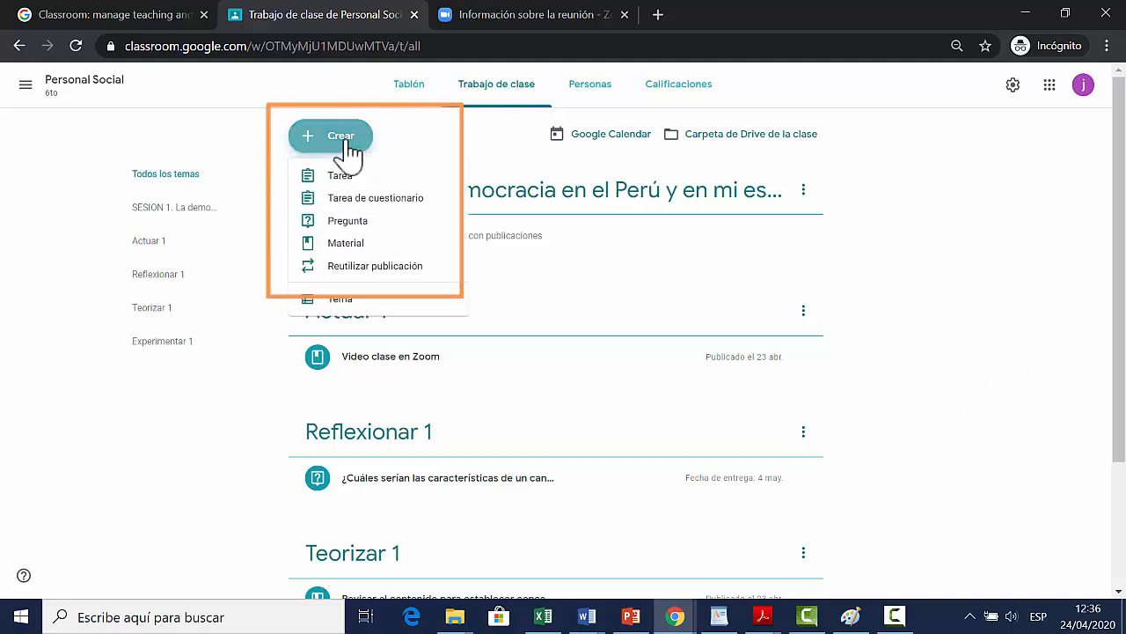
left_click(352, 207)
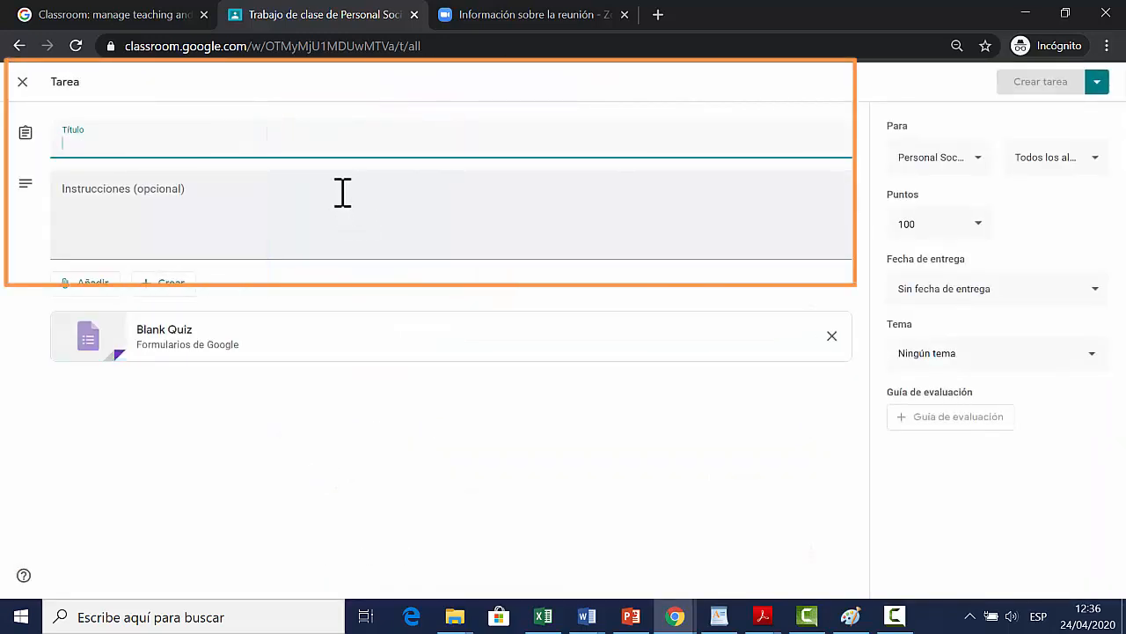
type("Saberes previos")
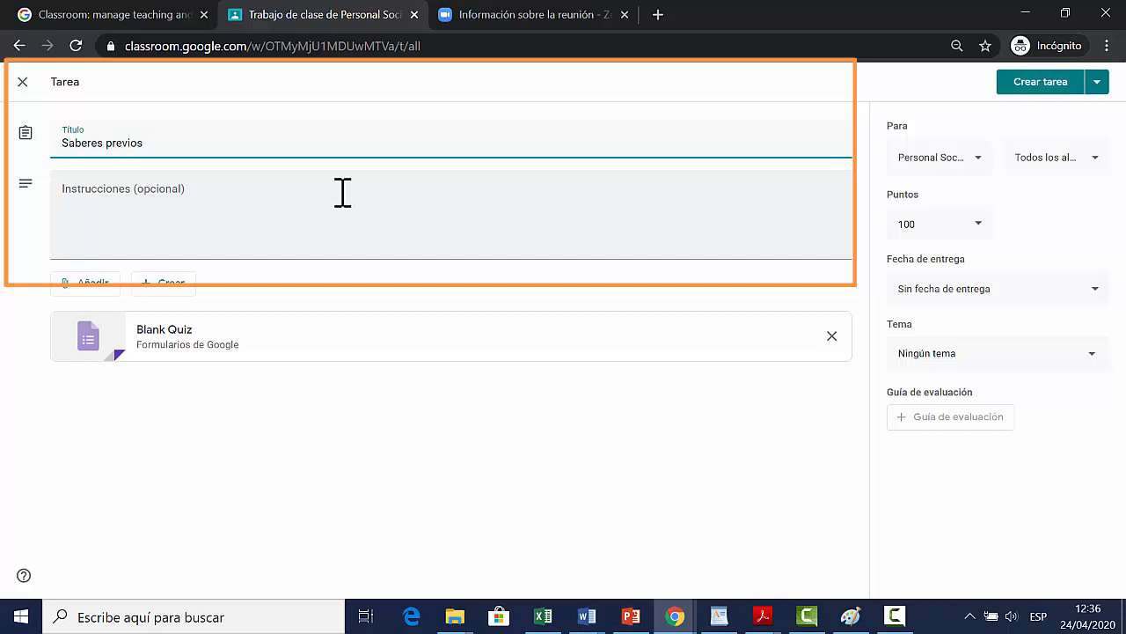
type(": Democracia")
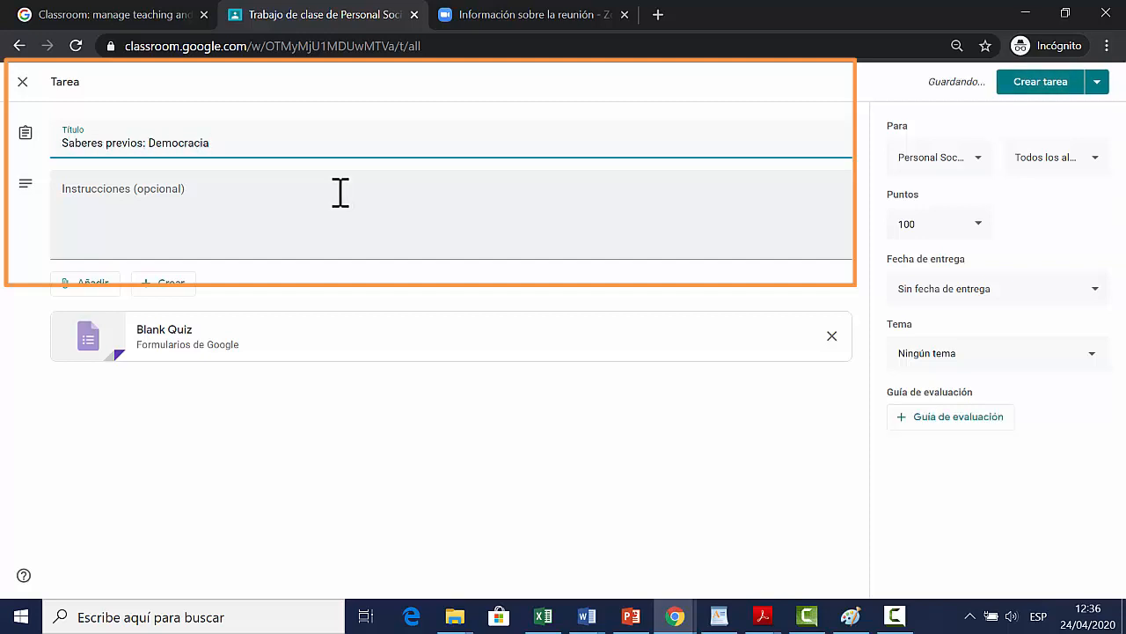
left_click(341, 200)
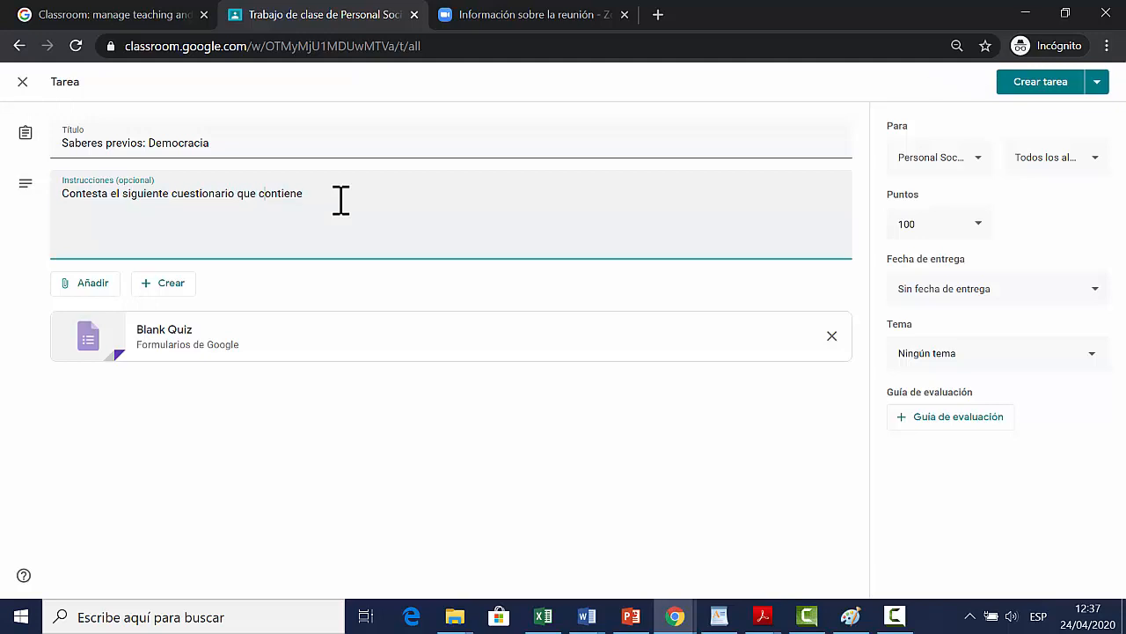
type("untas")
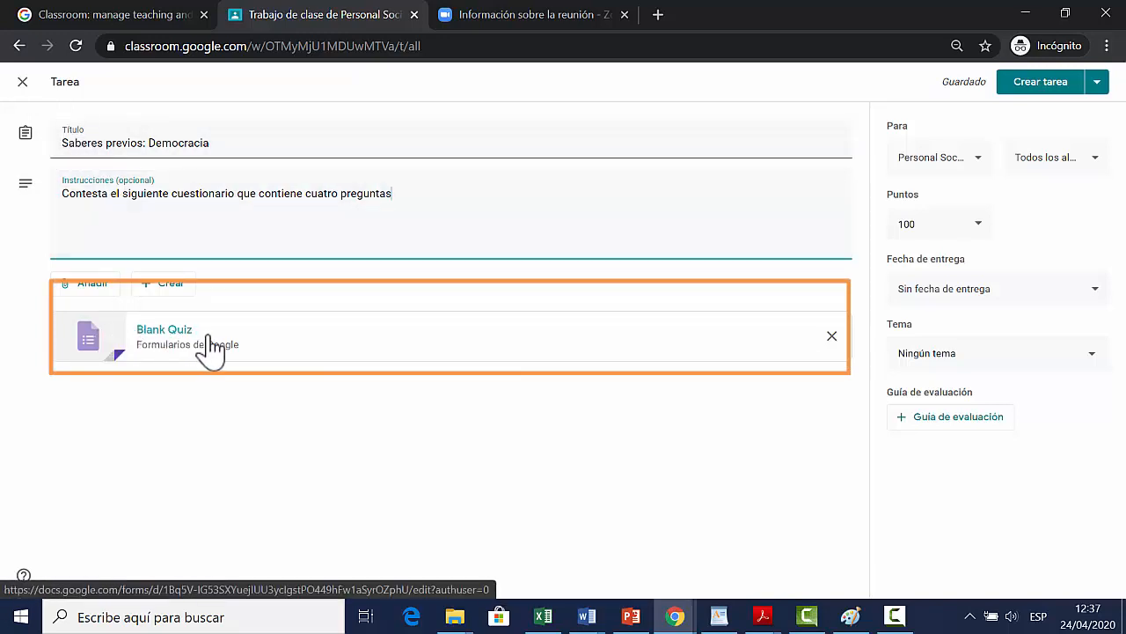
Step: Open the attached Blank Quiz form and change its heading to "Qué sabes de la democracia"
left_click(103, 344)
left_click(366, 233)
type("Qu")
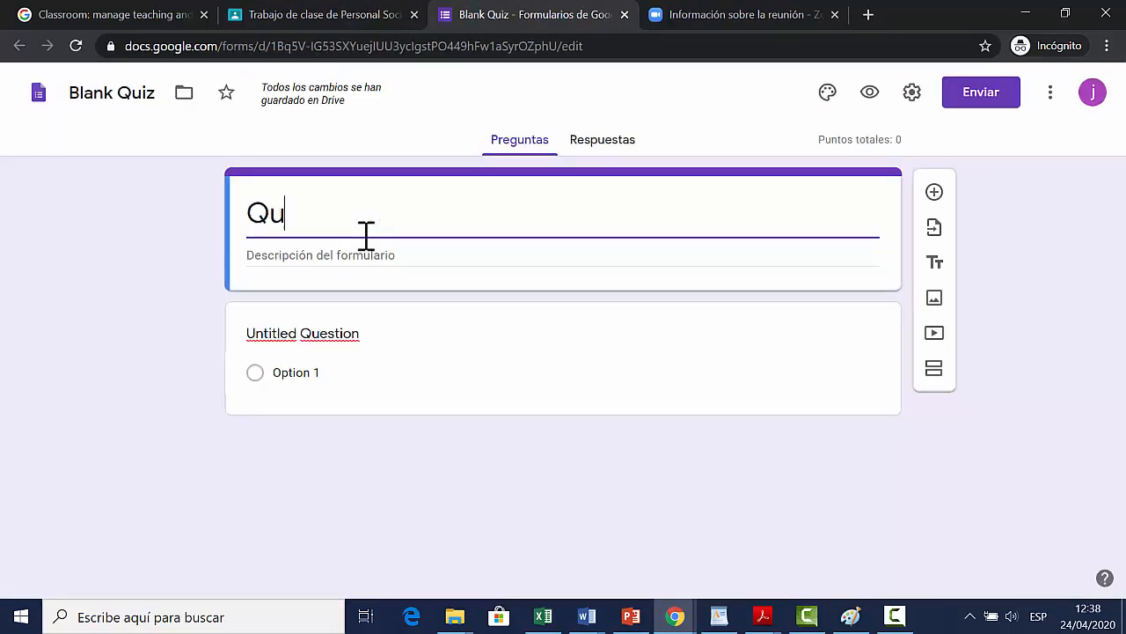
type("é sabes de la democracia")
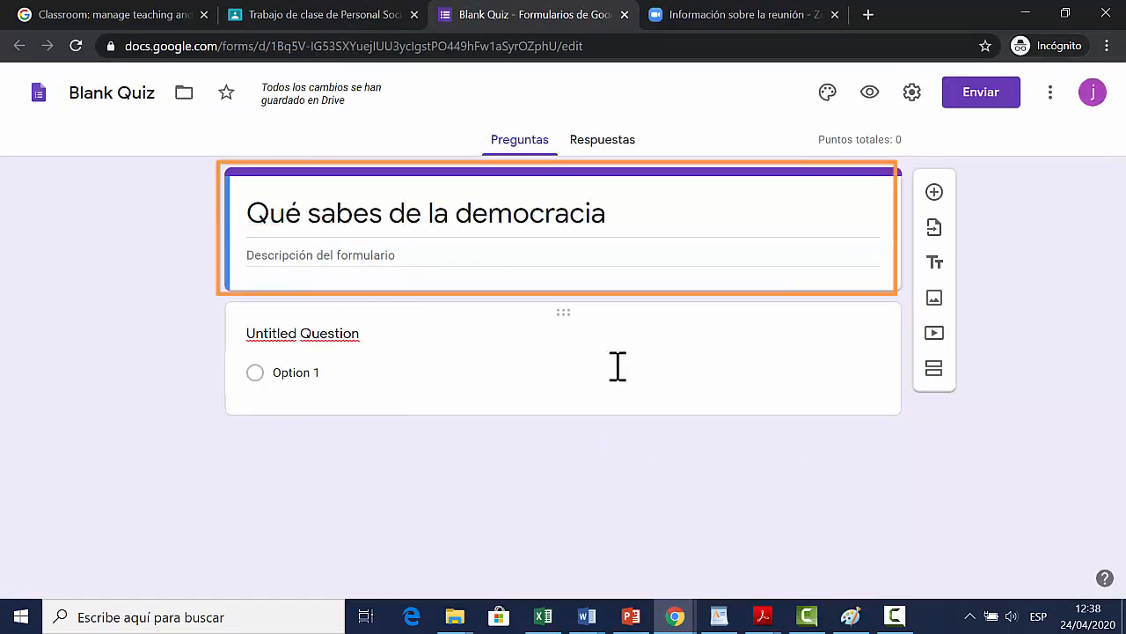
Step: Set the form's description to "Cuestionario para reconocer tus saberes previos"
left_click(312, 255)
type("Cuestionario par")
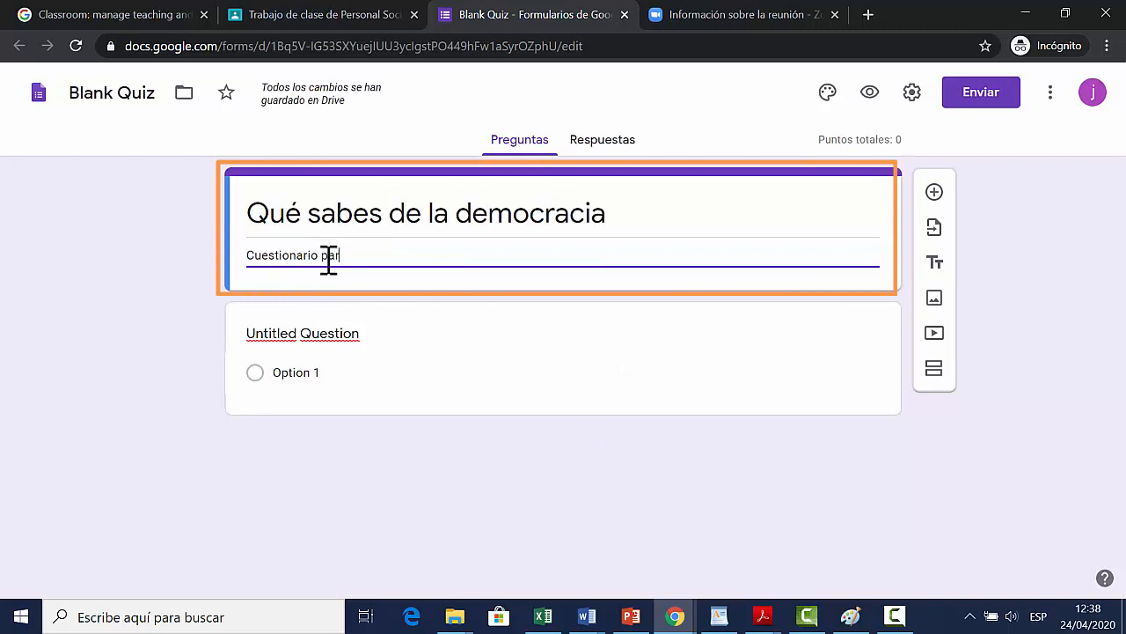
type("a reconocer tus saberes ")
type("pre")
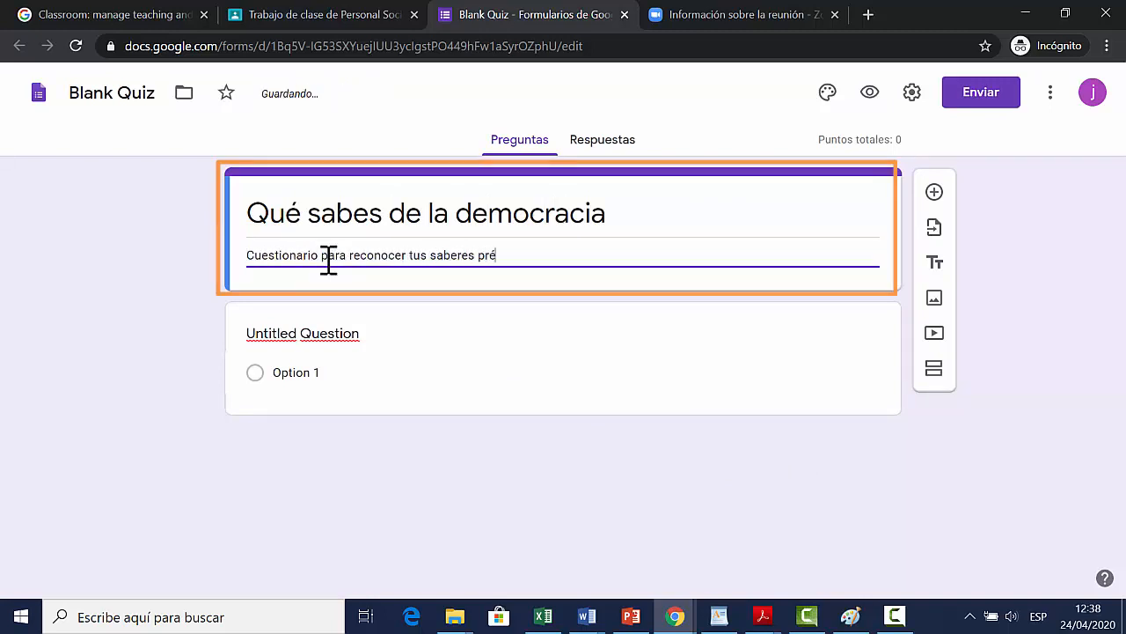
type("vios")
left_click(183, 352)
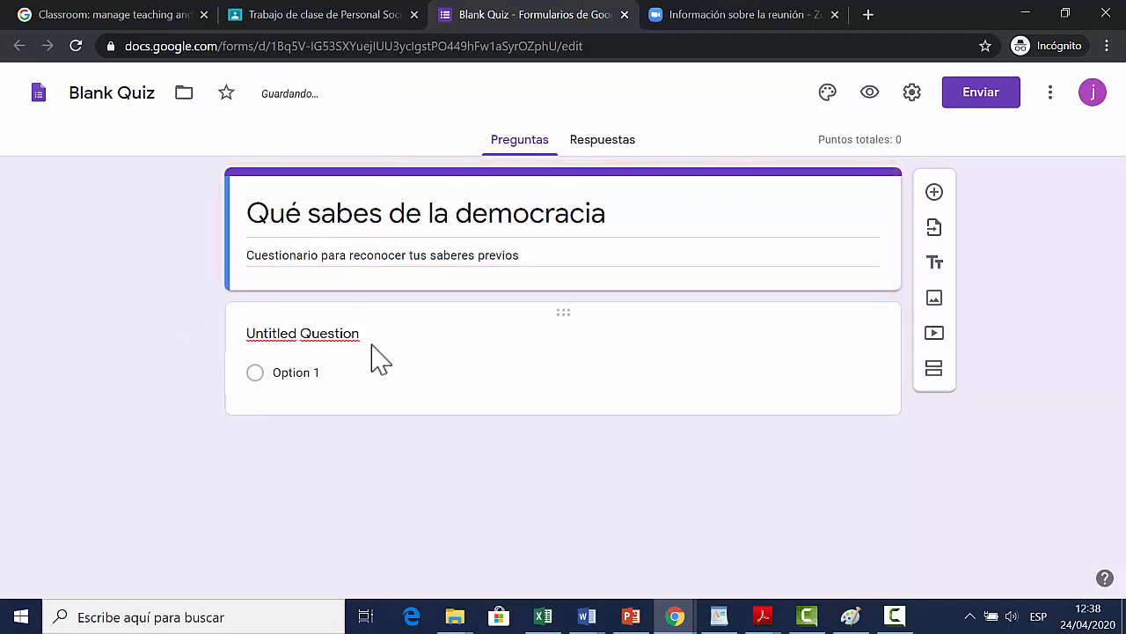
Step: Replace the untitled question's text with "¿En qué tipo de régimen vivimos?", removing the duplicated "de" from the pasted text
left_click(327, 372)
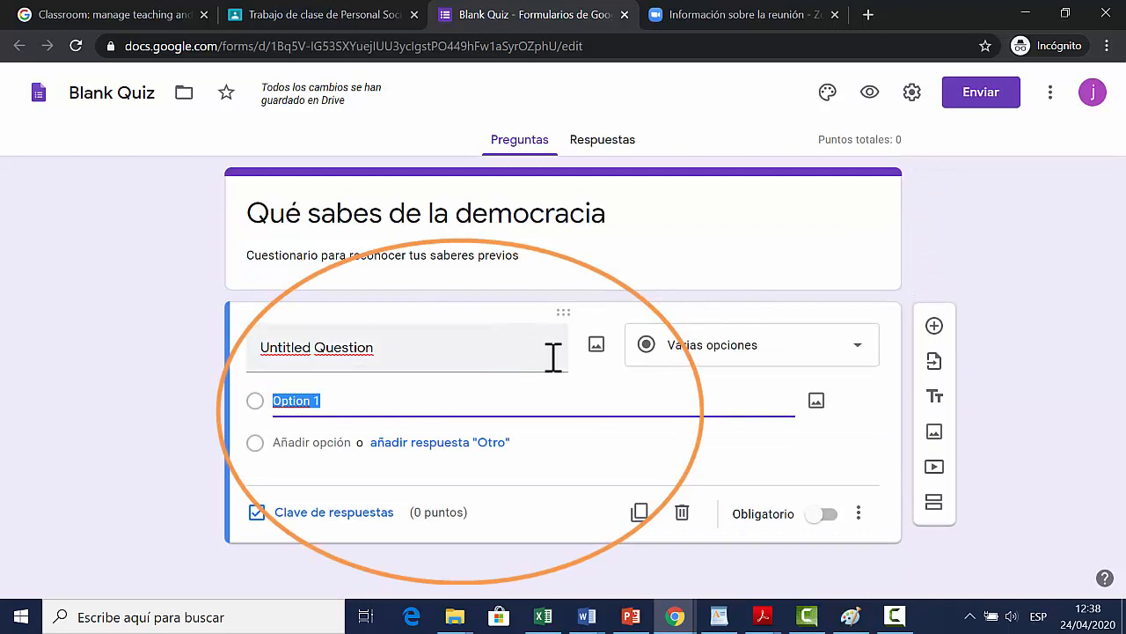
left_click(418, 352)
type("¿En qué tipo de de régimen vivimos?")
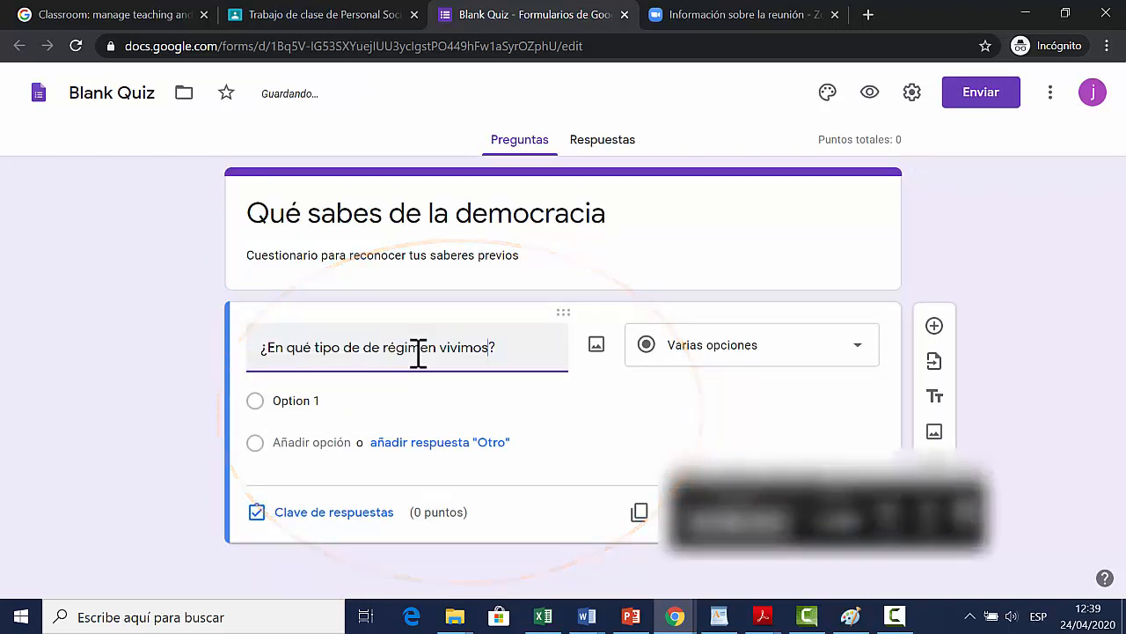
key("Left")
key("Left")
key("Left")
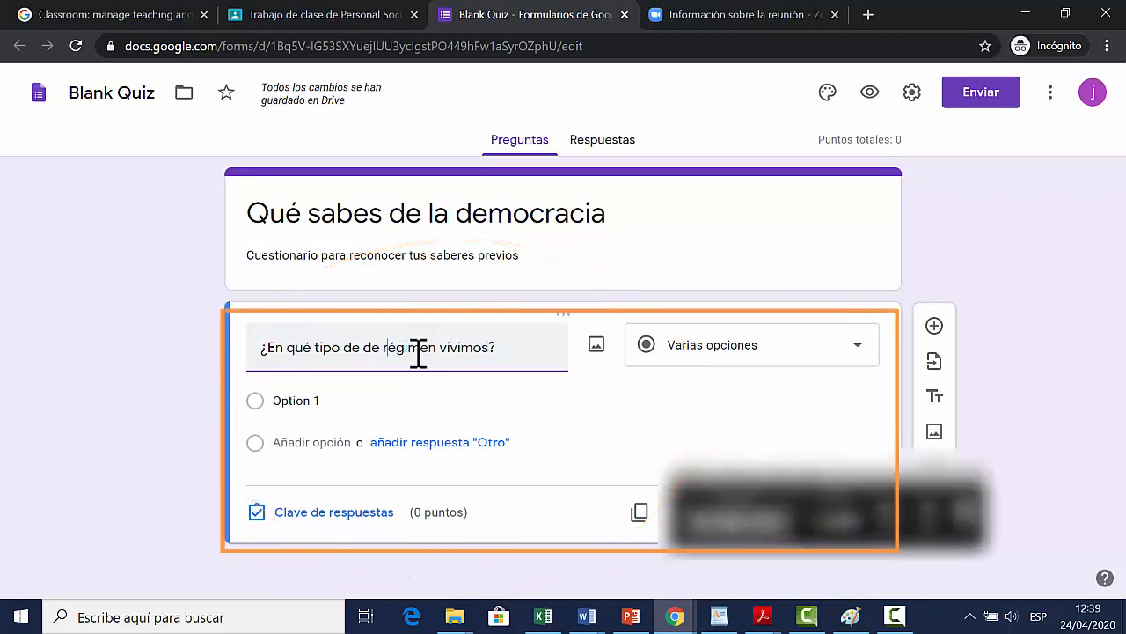
key("BackSpace")
key("BackSpace")
key("BackSpace")
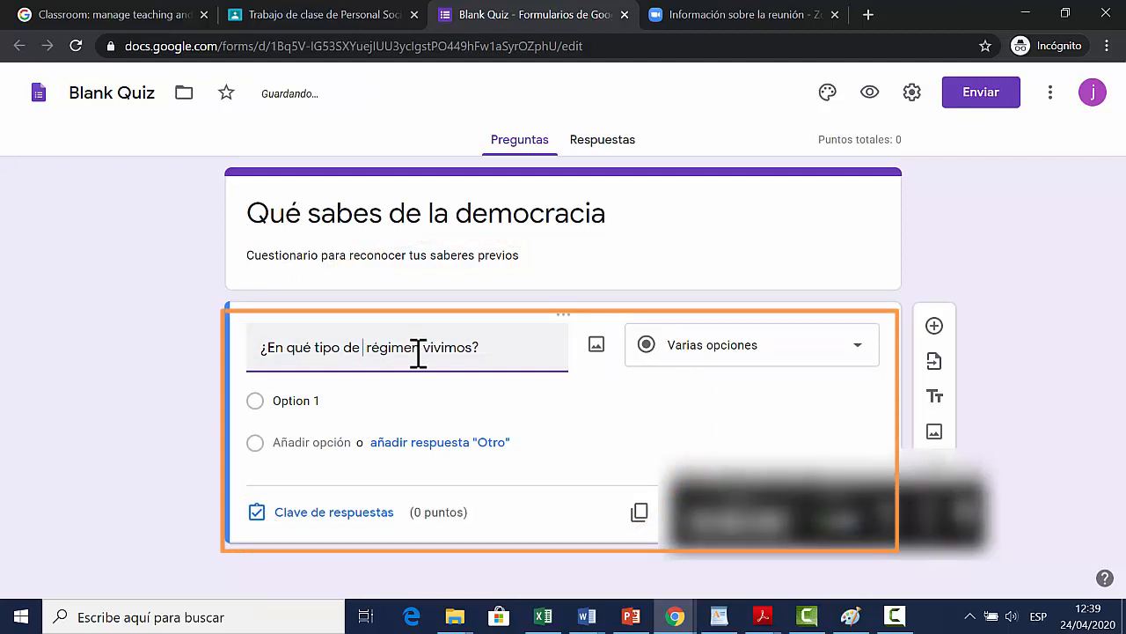
left_click(707, 362)
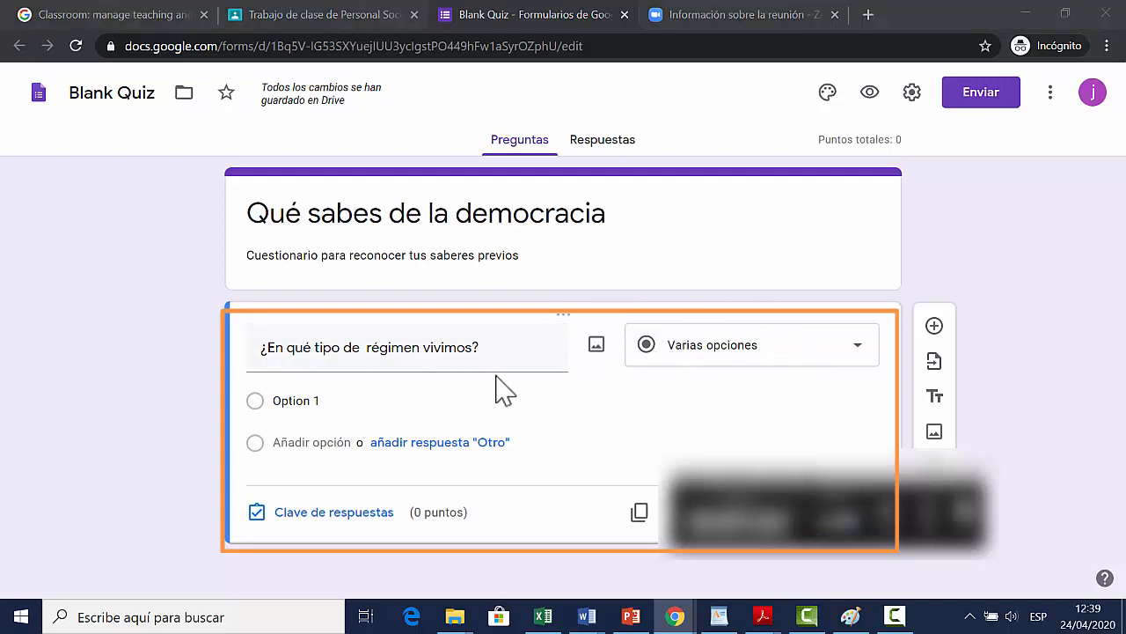
Step: Give the question three answer options: Autoritario, Democrático and Esclavista
left_click(283, 400)
type("Autoritario")
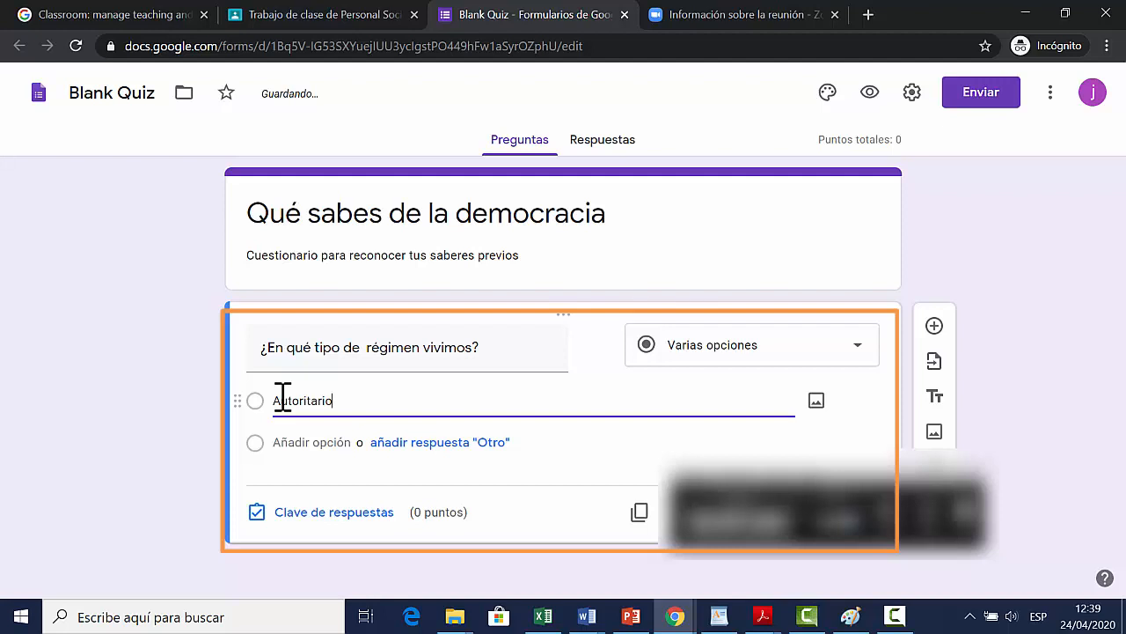
left_click(296, 444)
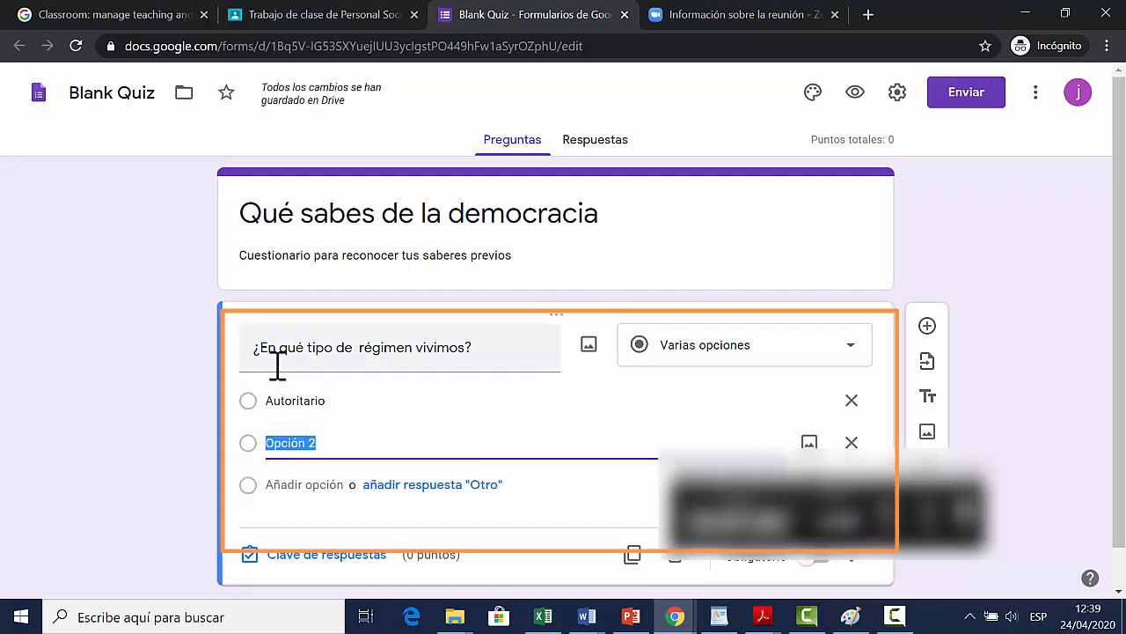
type("Democrático")
left_click(299, 485)
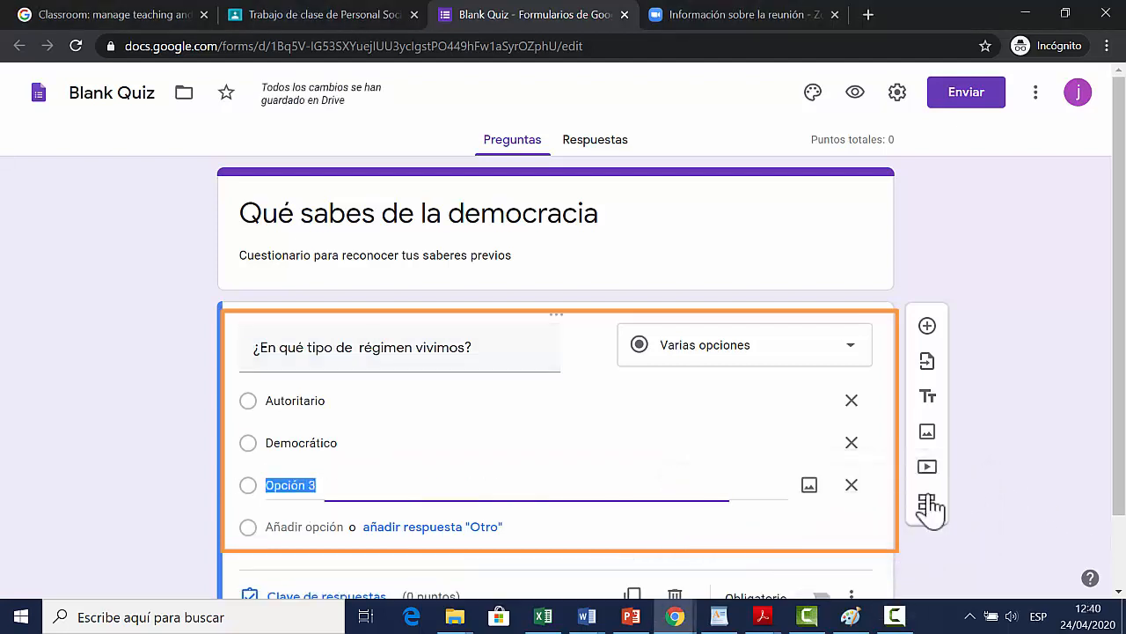
type("Esclavista")
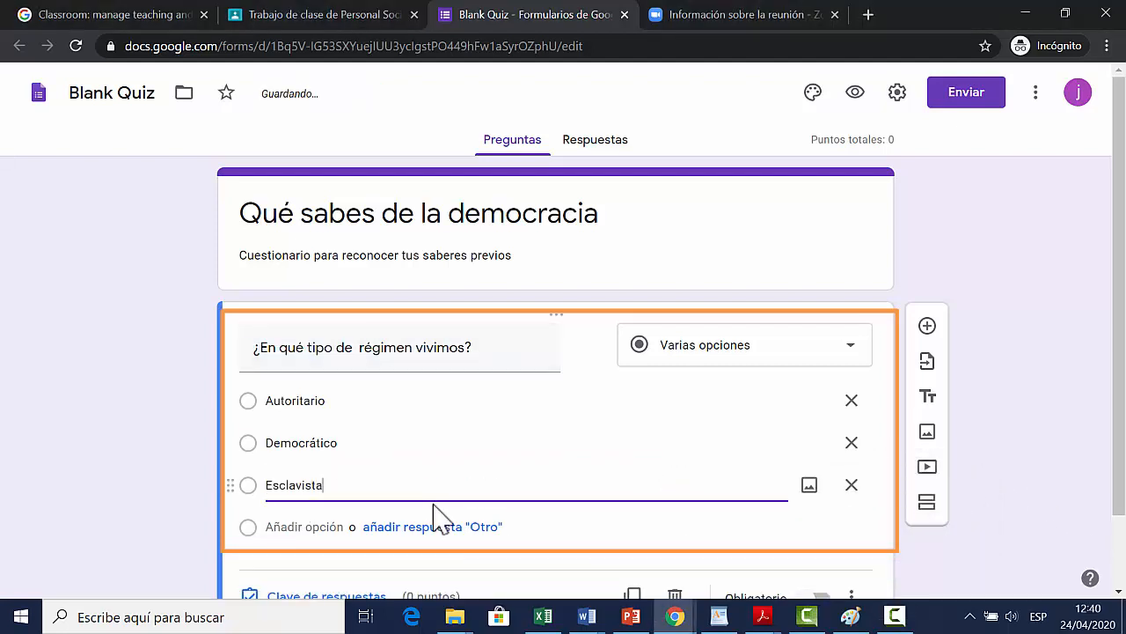
Step: Mark Democrático as the correct answer in the question's answer key and return to the question editor
left_click(384, 442)
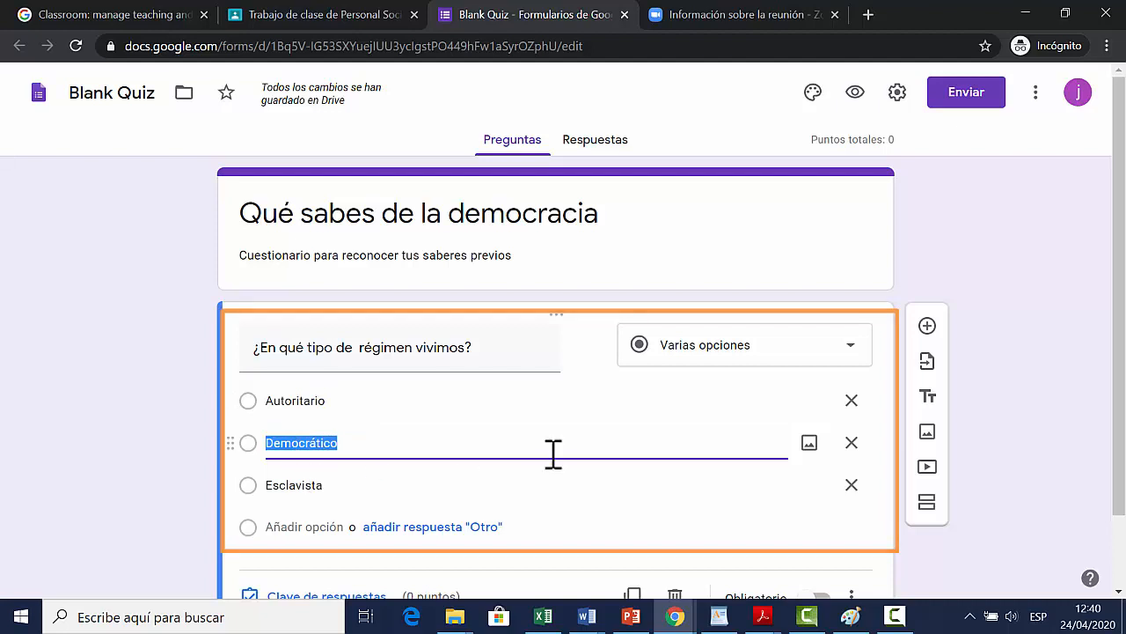
scroll(550, 458, "down", 1)
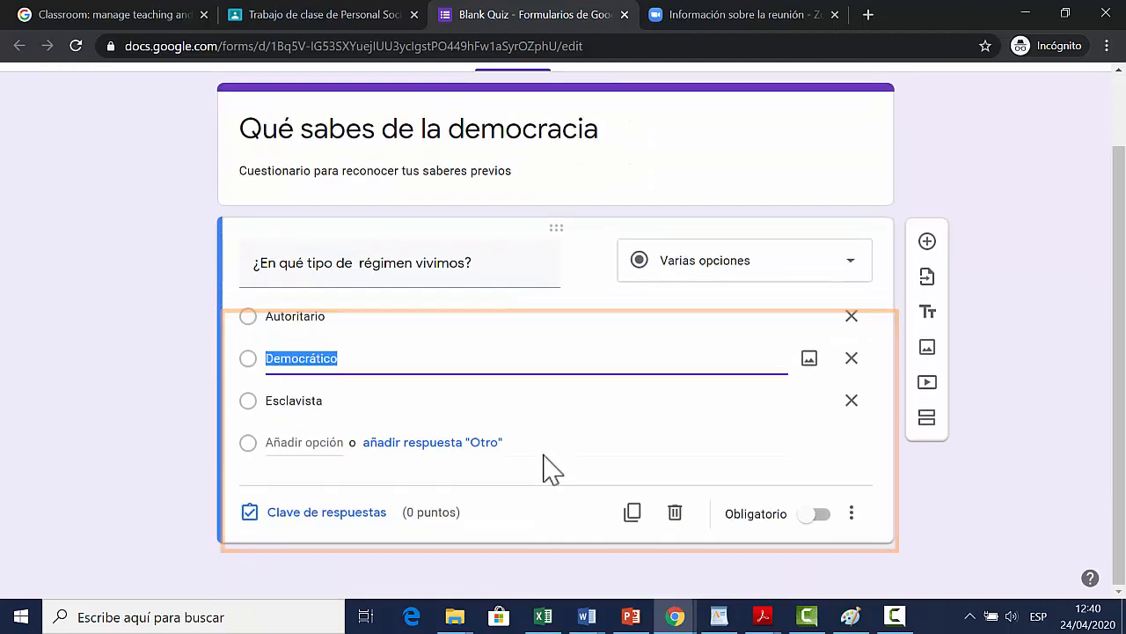
left_click(322, 528)
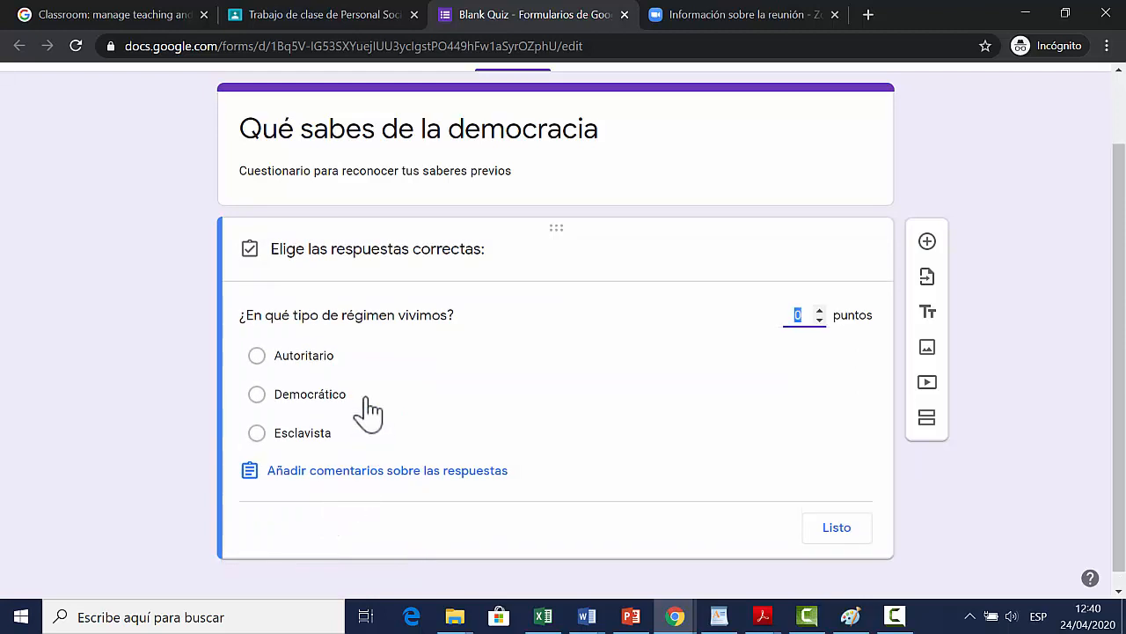
left_click(261, 396)
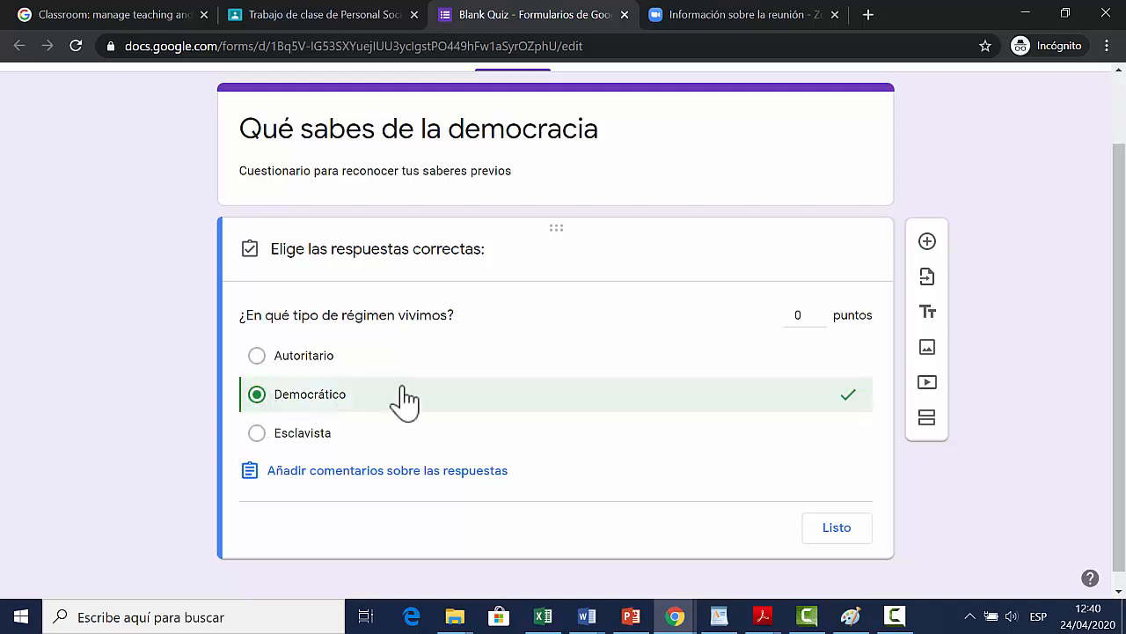
left_click(832, 529)
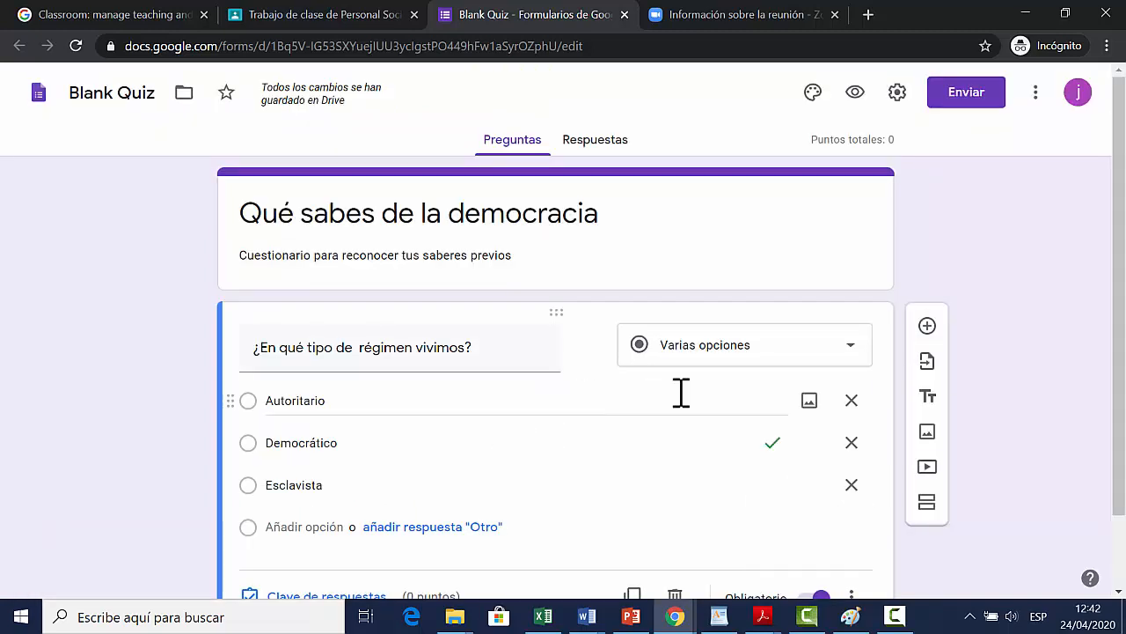
scroll(682, 391, "down", 1)
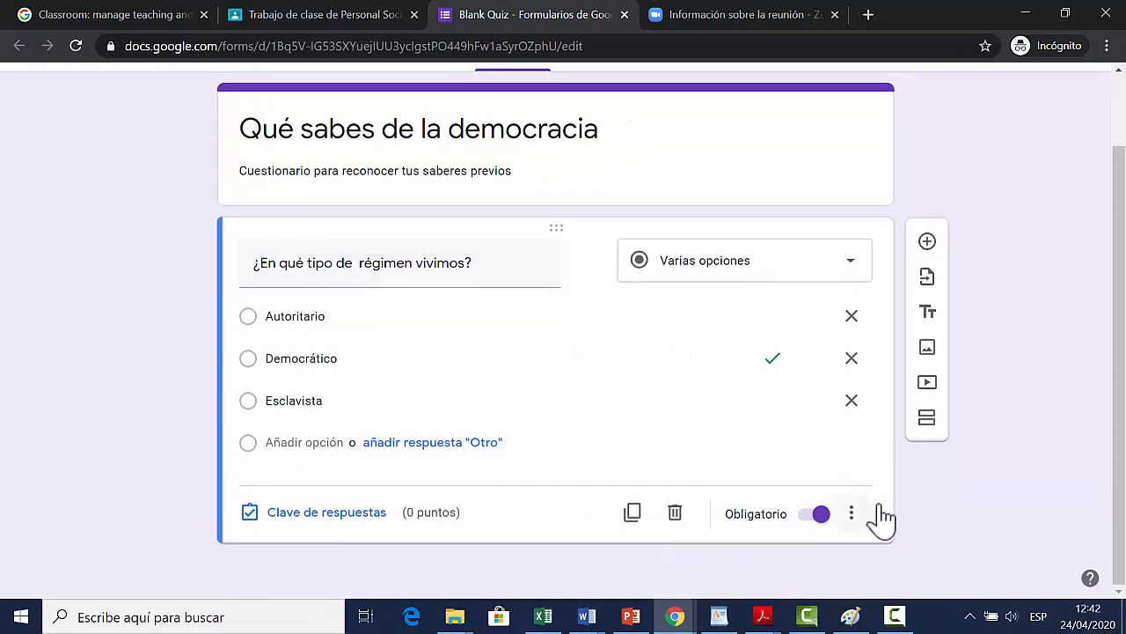
Step: Add a Casillas question reading "¿Quiénes pueden elegir al Presidente del Perú? Puedes seleccionar varias opciones"
left_click(929, 243)
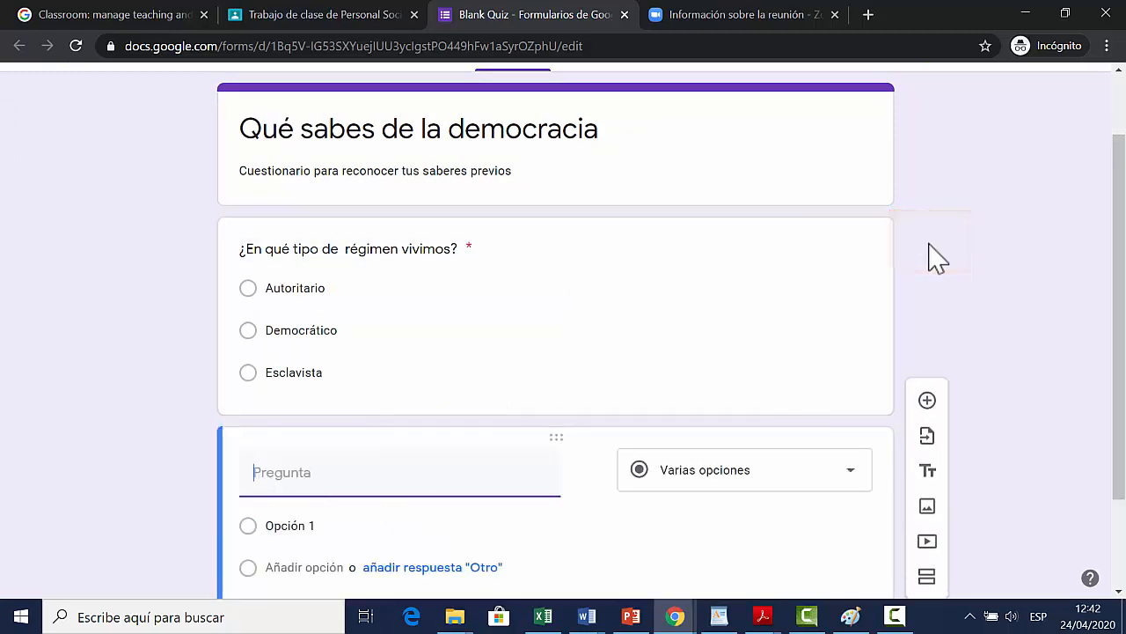
left_click(854, 369)
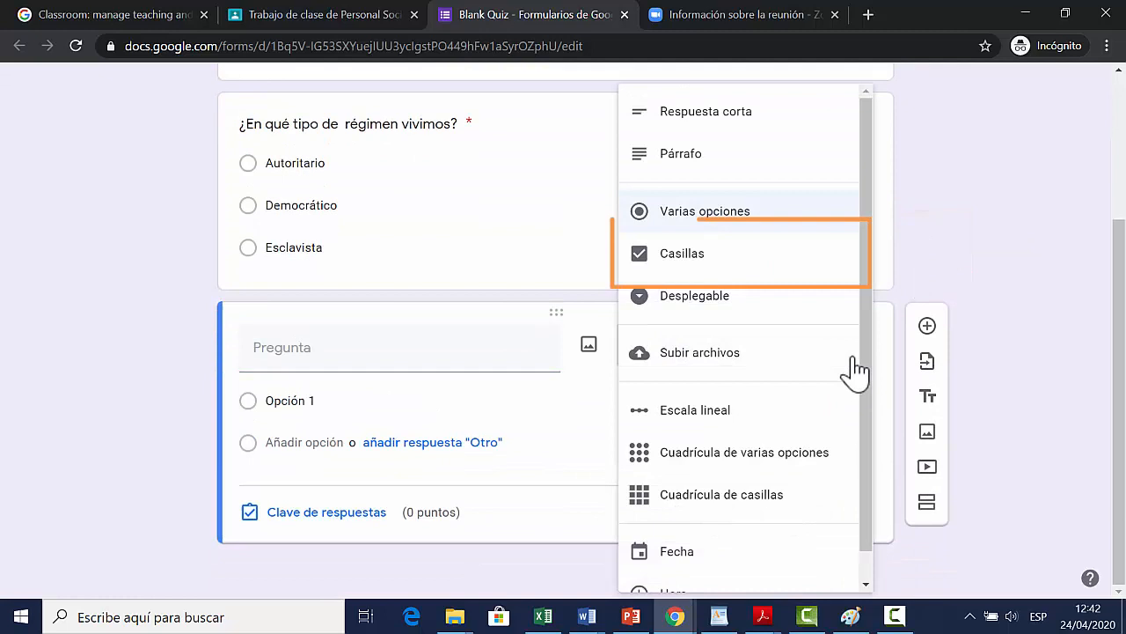
left_click(769, 290)
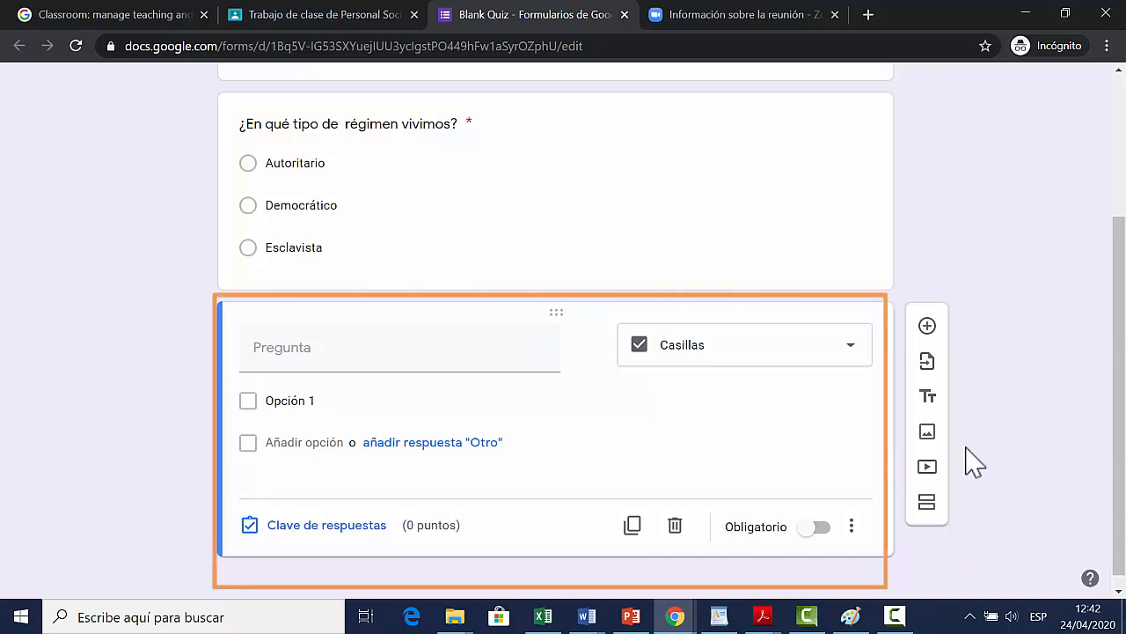
left_click(491, 353)
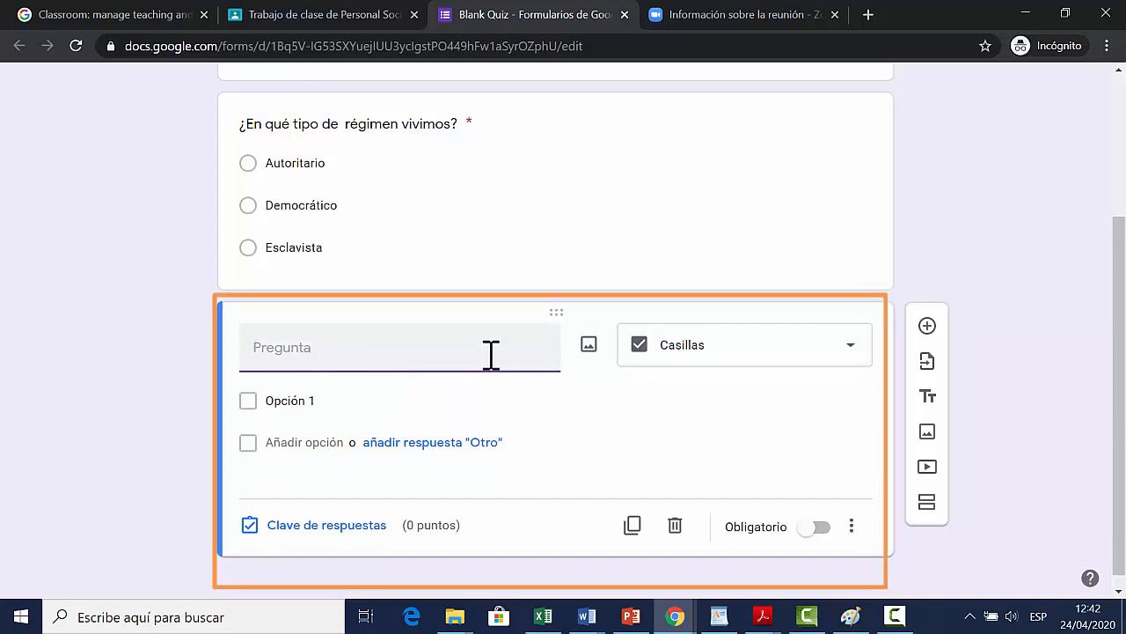
type("¿Quiénes pueden elegir al Presidente del Perú? Puedes seleccionar varias opciones")
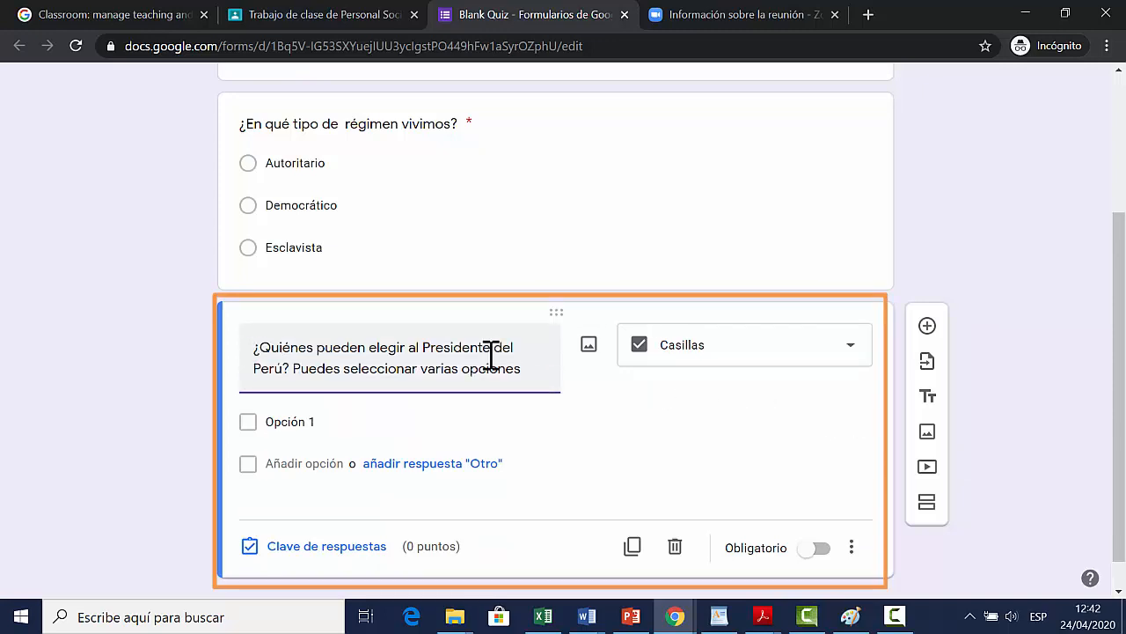
Step: Enter the first two answer options: "Todas las personas que viven en el Perú" and "Los varones mayores de 18 años"
left_click(397, 422)
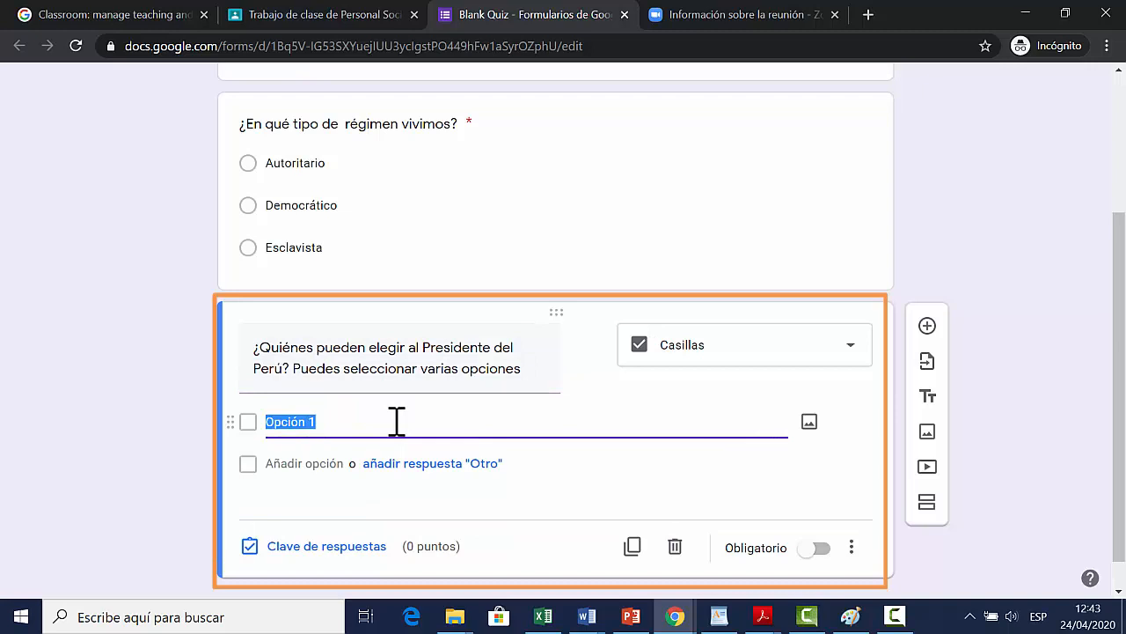
type("Todas las personas que viven en el Perú")
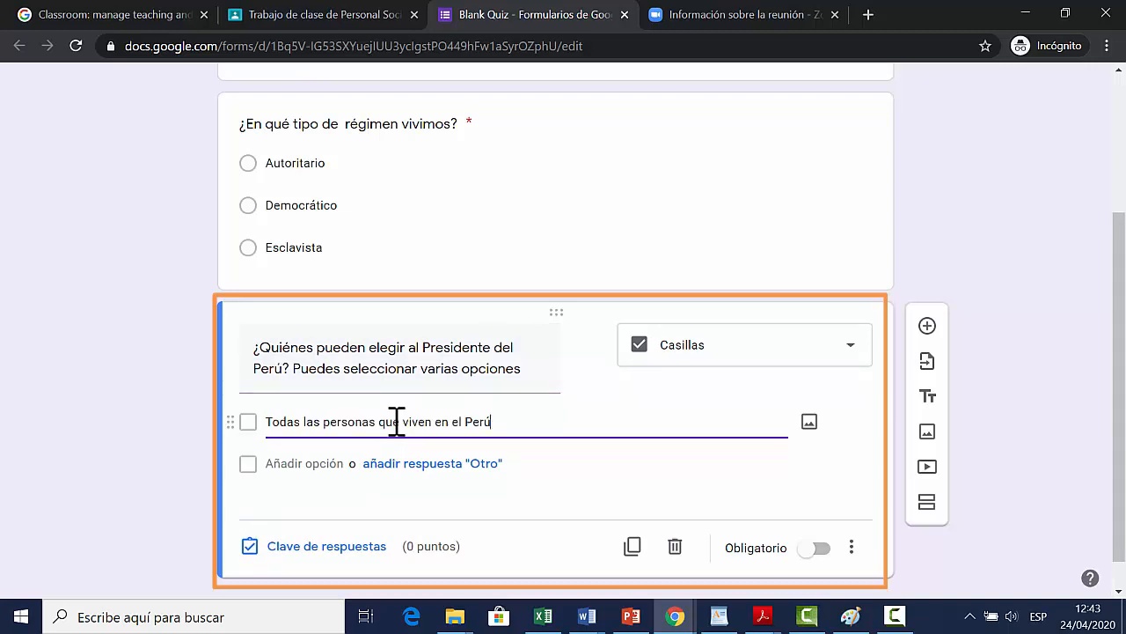
left_click(296, 463)
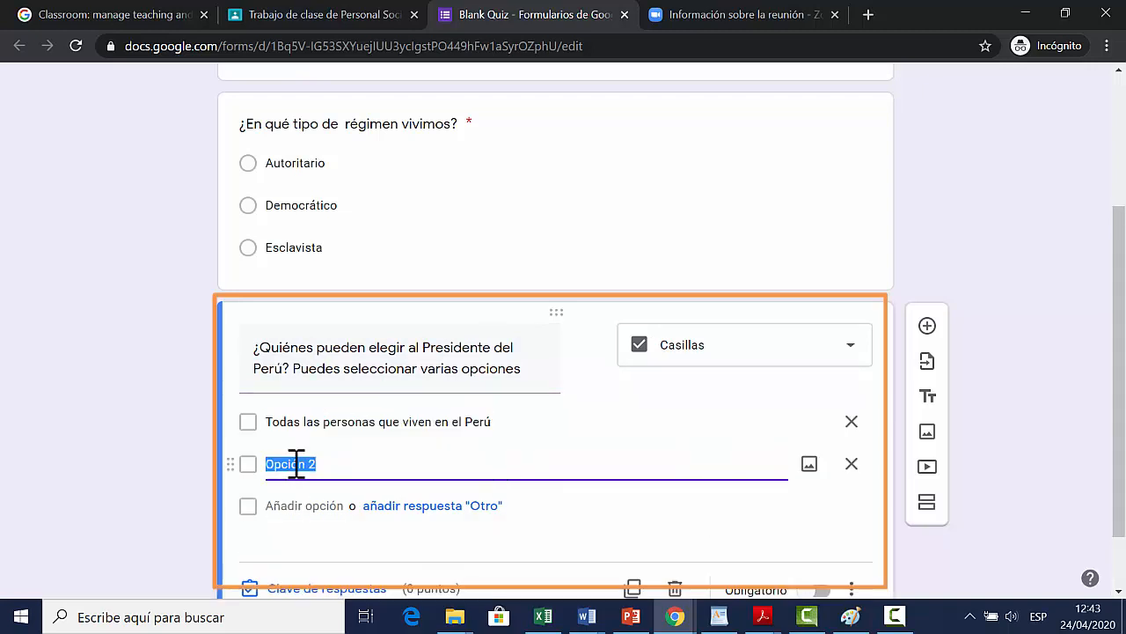
type("Los varones mayores de 18 años")
key("ctrl+a")
Step: Add two more answer options: "Las mujeres mayores de 18 años" and "Los varones y mujeres recién a partir de los 21 años"
left_click(343, 504)
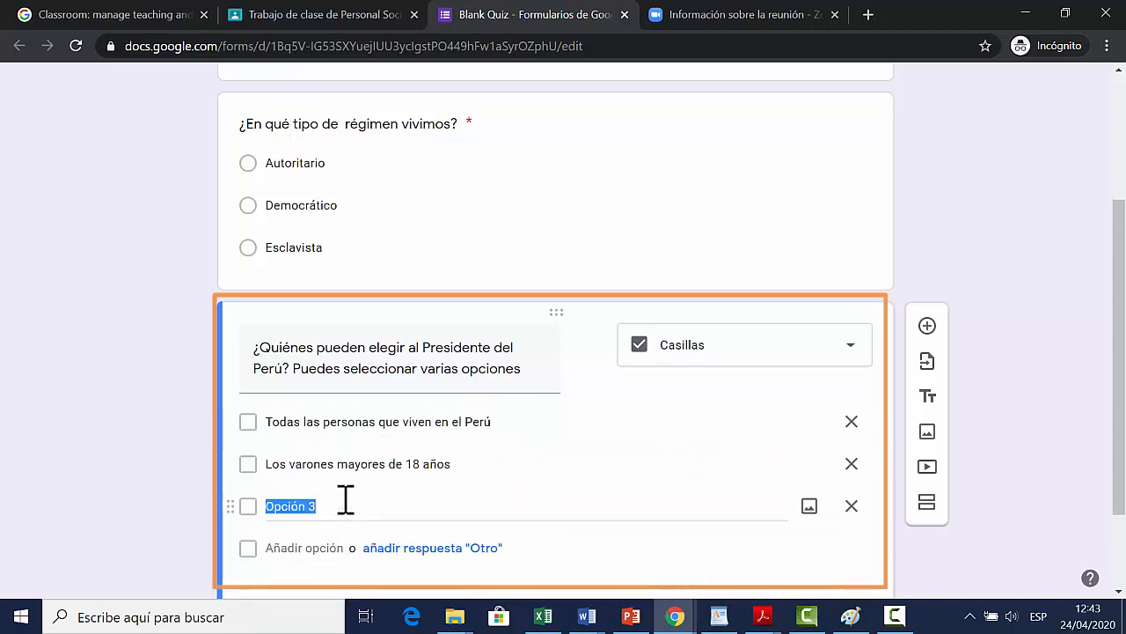
type("Las mujeres mayores de 18 años")
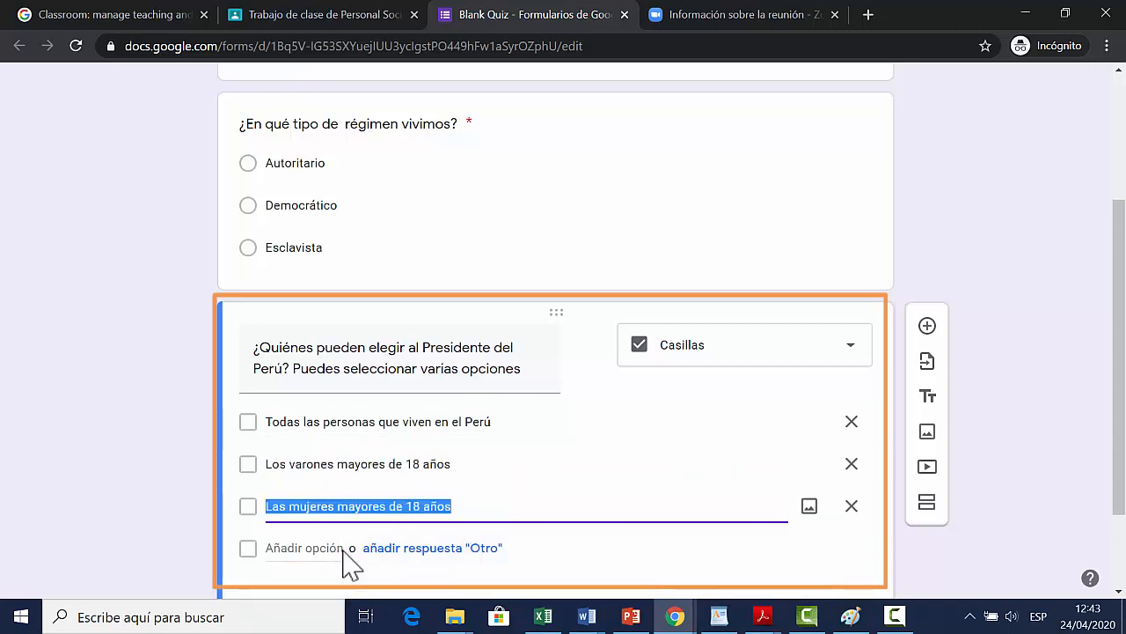
left_click(344, 549)
type("Los varones y mujeres recién a partir de los 21 años")
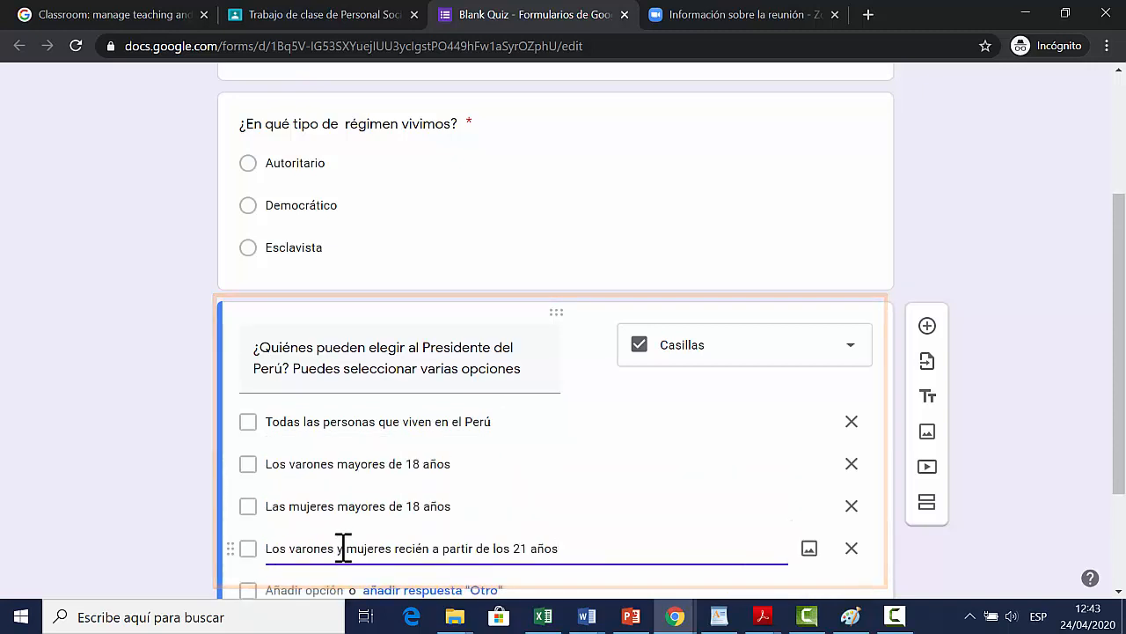
Step: Mark "Los varones mayores de 18 años" and "Las mujeres mayores de 18 años" as correct in the checkbox question's answer key
scroll(614, 475, "down", 2)
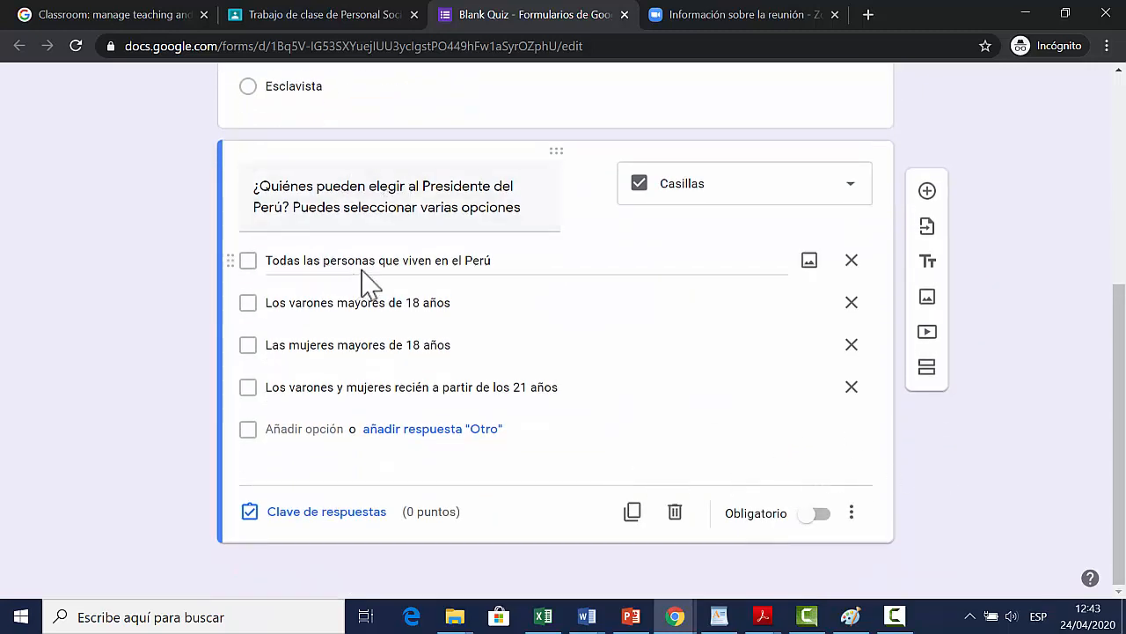
left_click(322, 517)
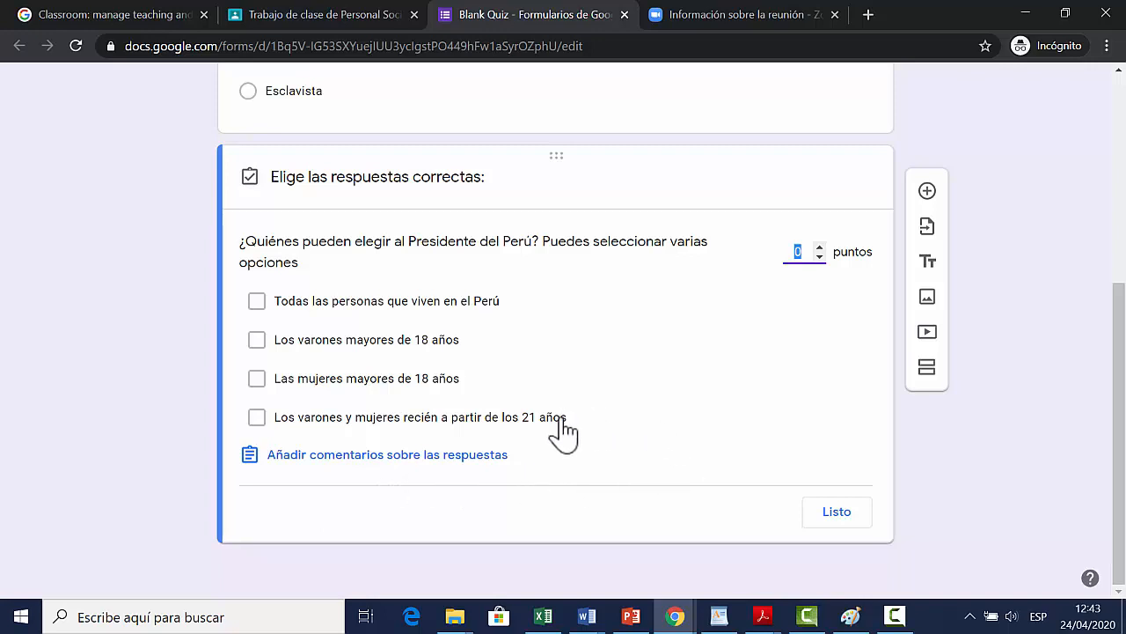
left_click(258, 342)
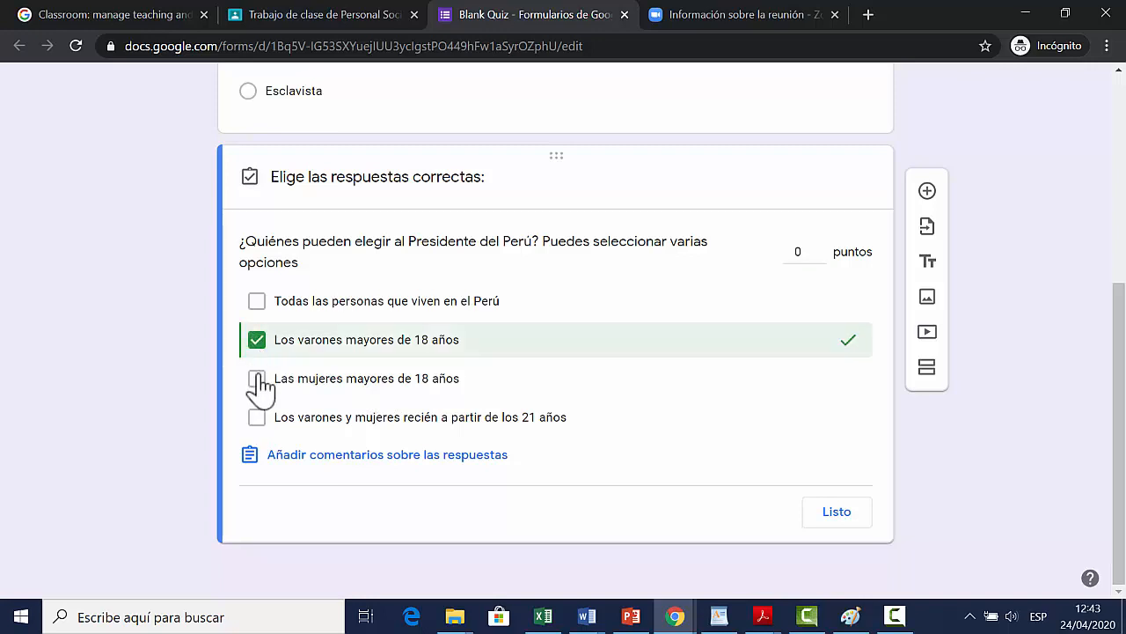
left_click(258, 380)
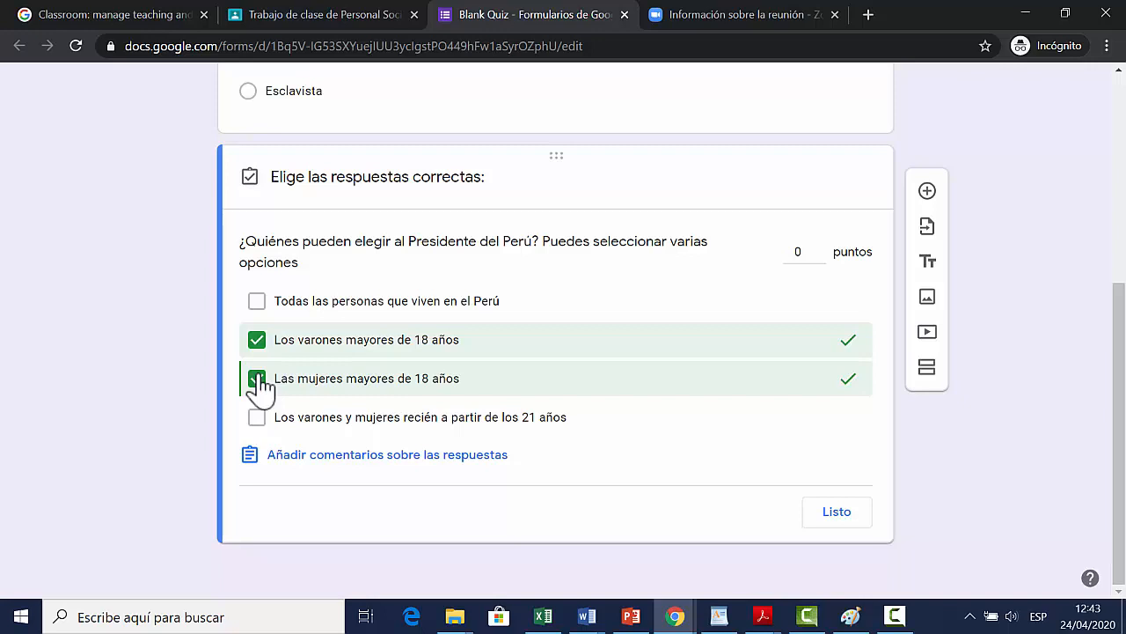
left_click(832, 516)
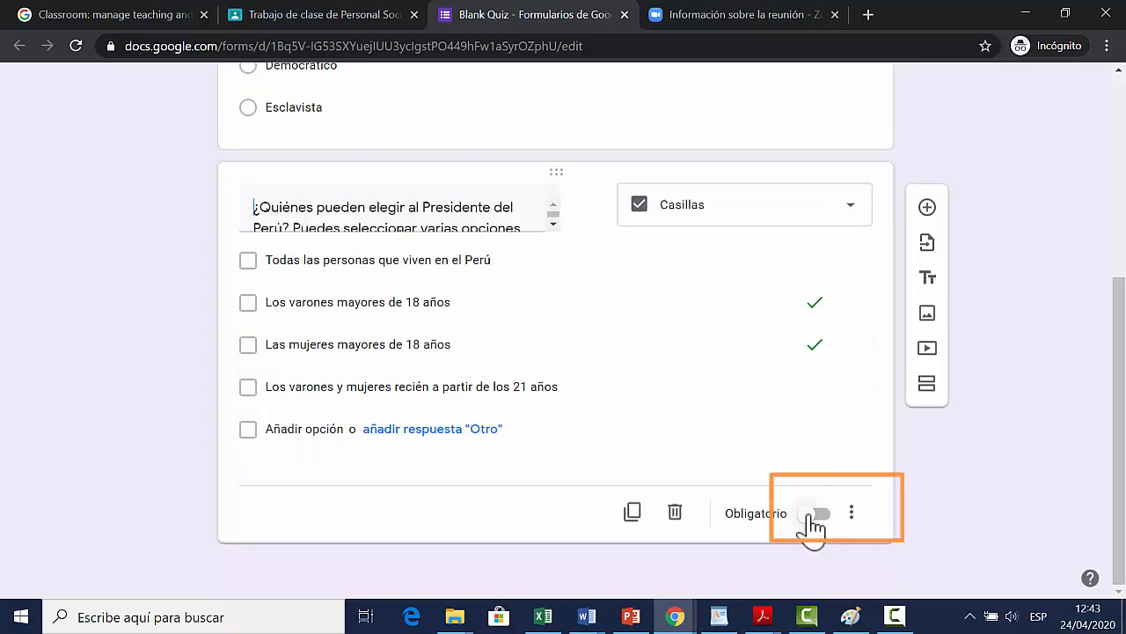
Step: Assign 5 points to the question "¿En qué tipo de régimen vivimos?" in its answer key
scroll(661, 423, "up", 2)
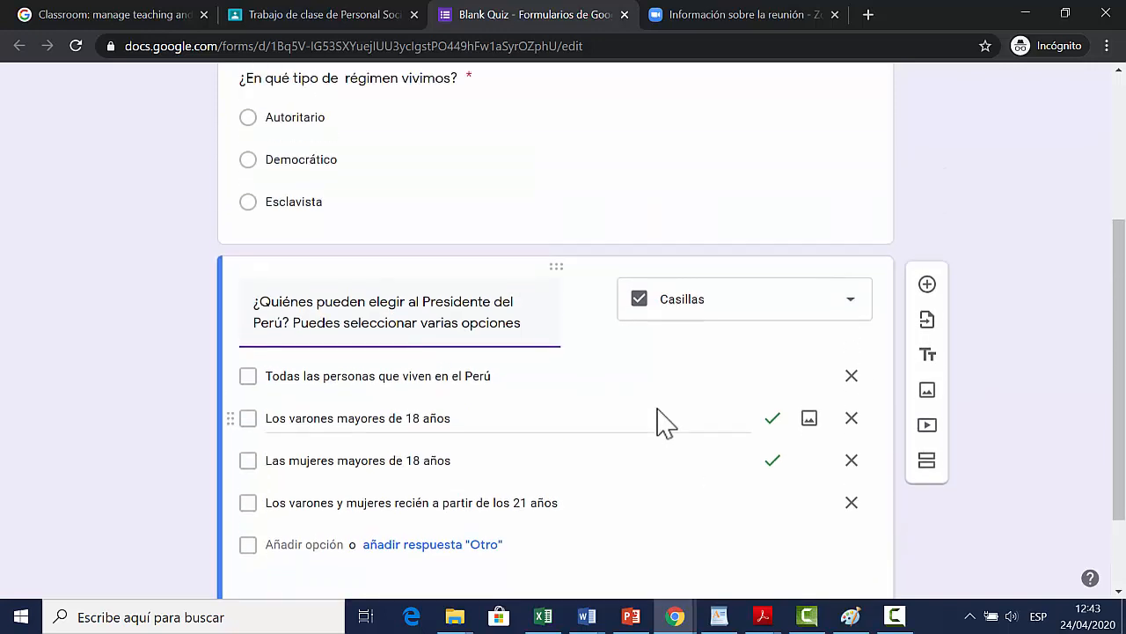
scroll(661, 423, "up", 2)
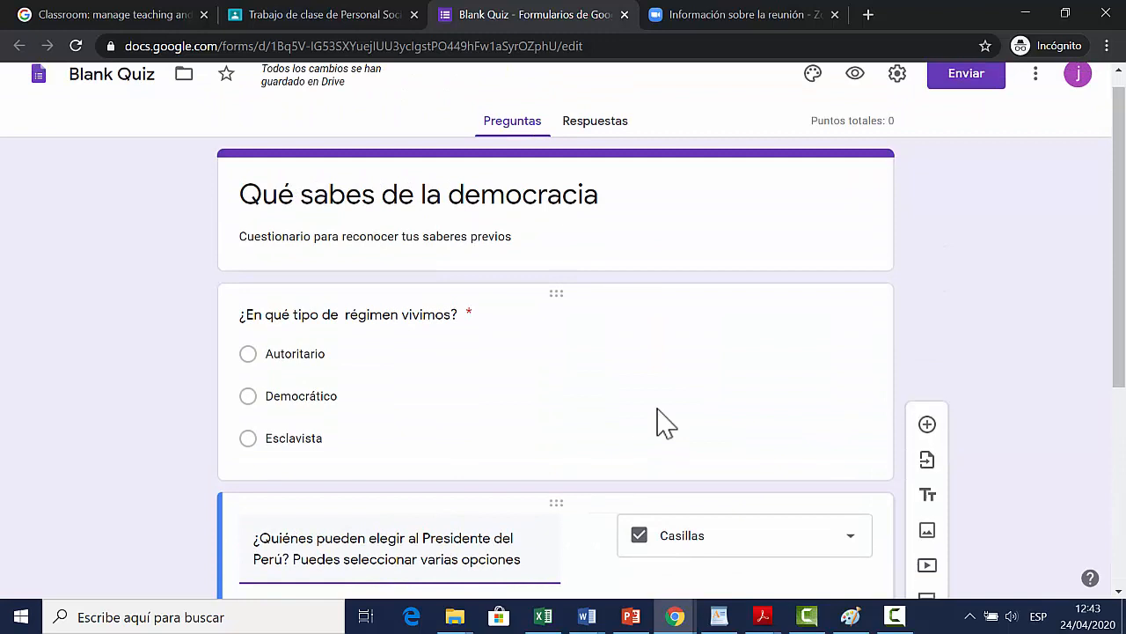
left_click(440, 388)
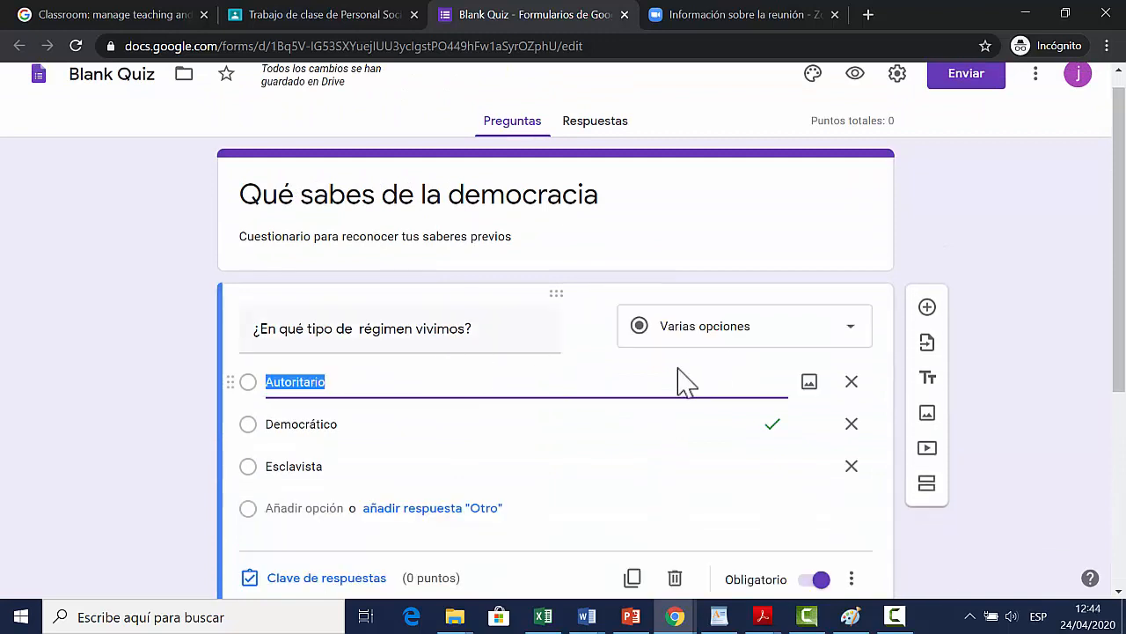
scroll(563, 423, "down", 1)
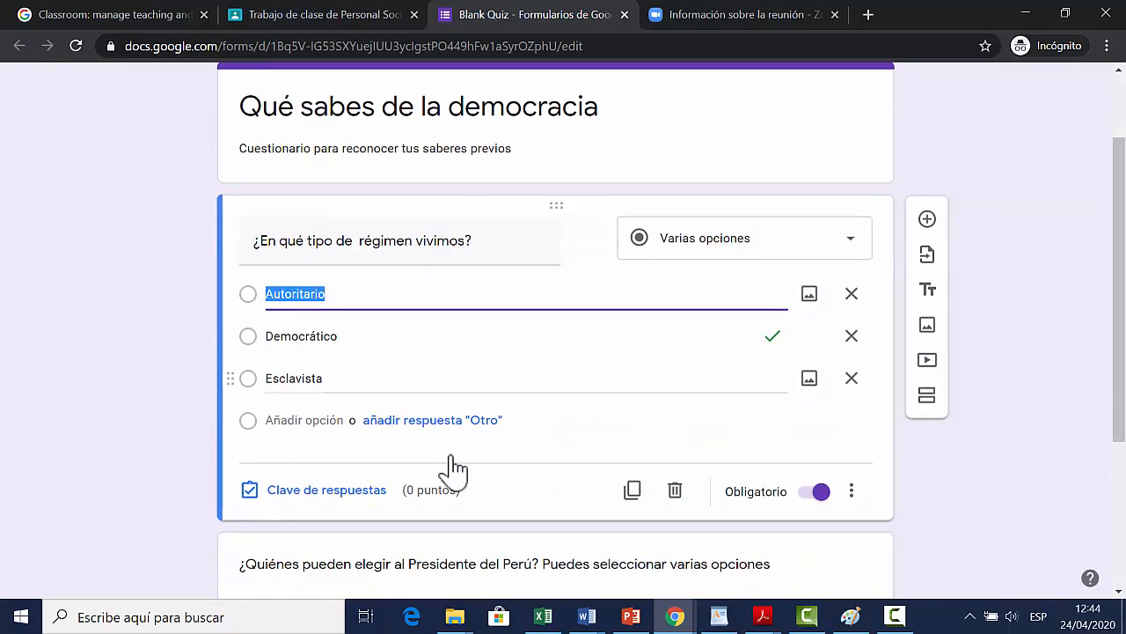
left_click(371, 495)
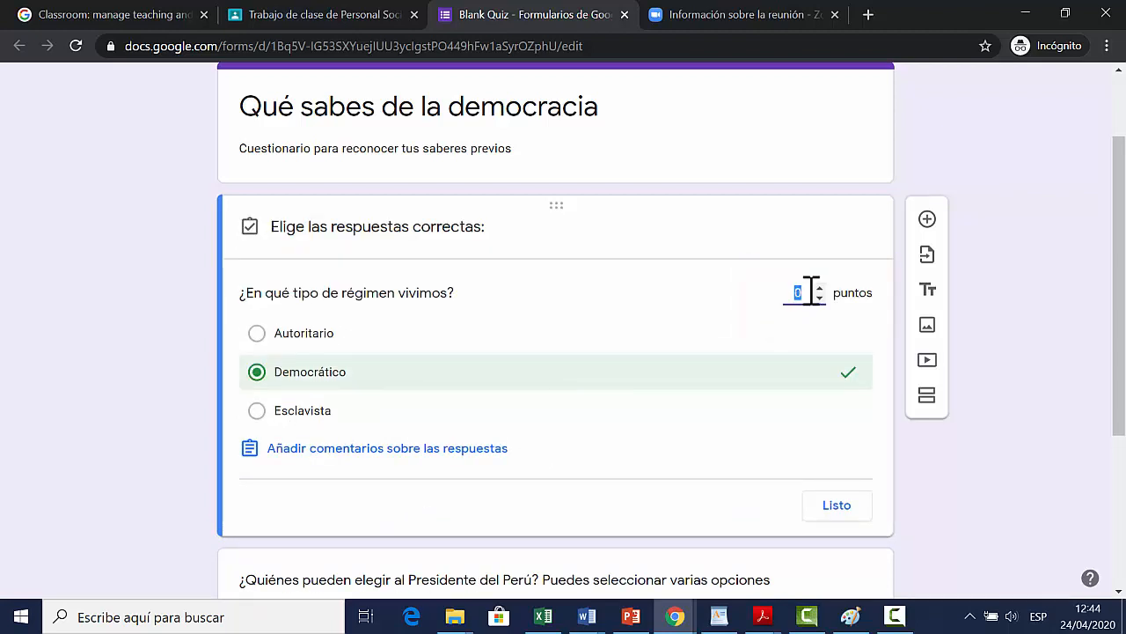
type("5")
left_click(833, 510)
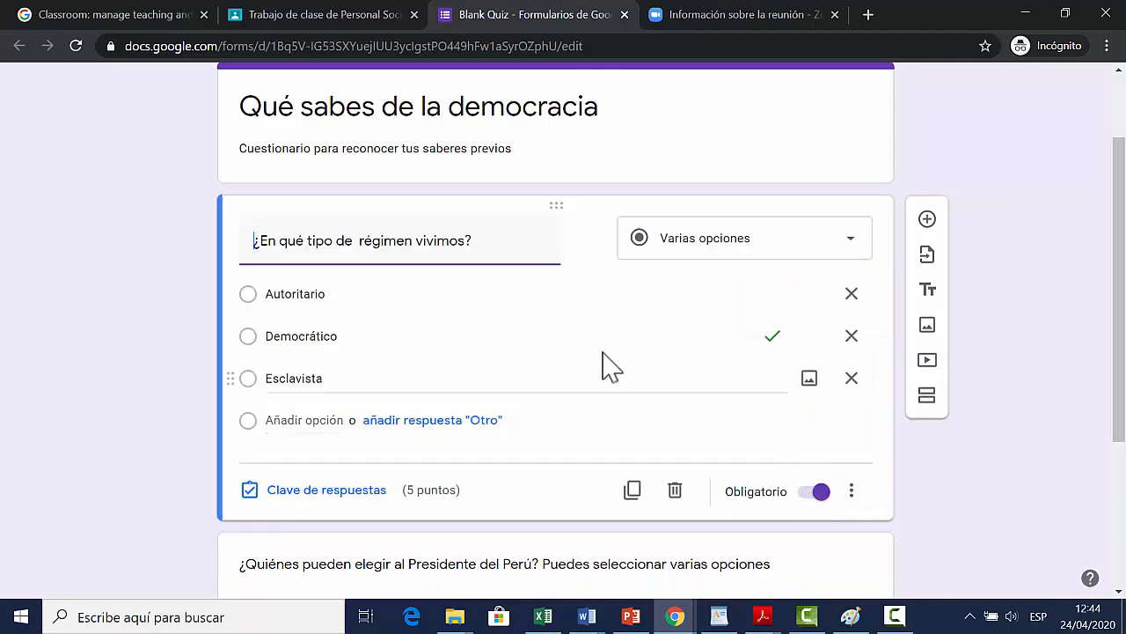
Step: Assign 5 points to the question about who can elect the President of Peru in its answer key
scroll(607, 367, "down", 3)
scroll(607, 367, "down", 1)
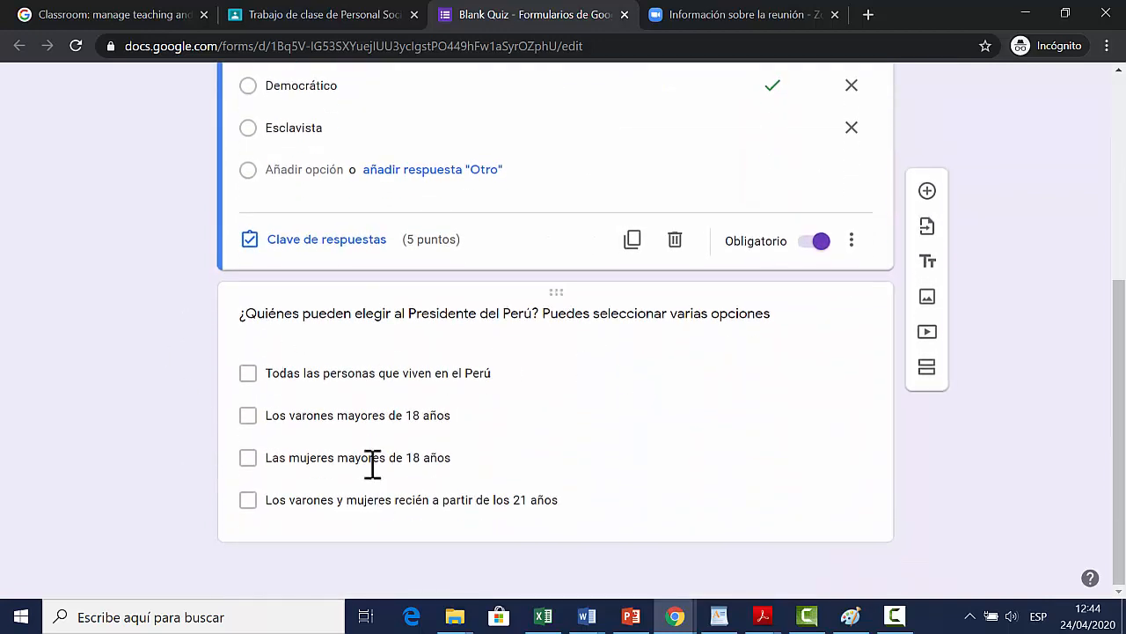
left_click(568, 438)
left_click(301, 523)
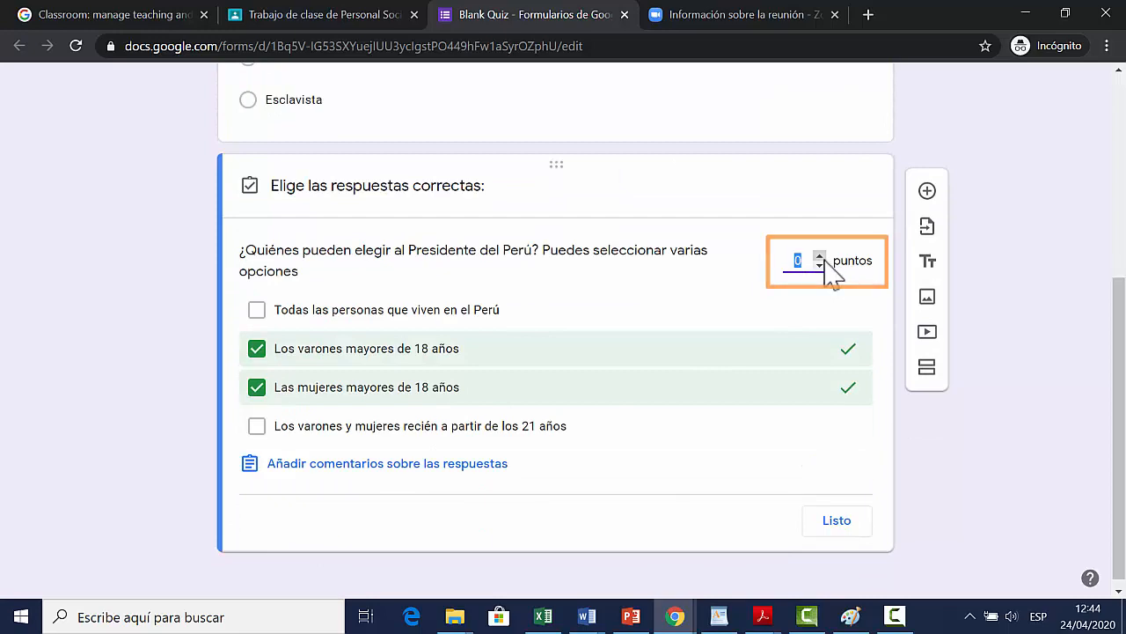
left_click(840, 526)
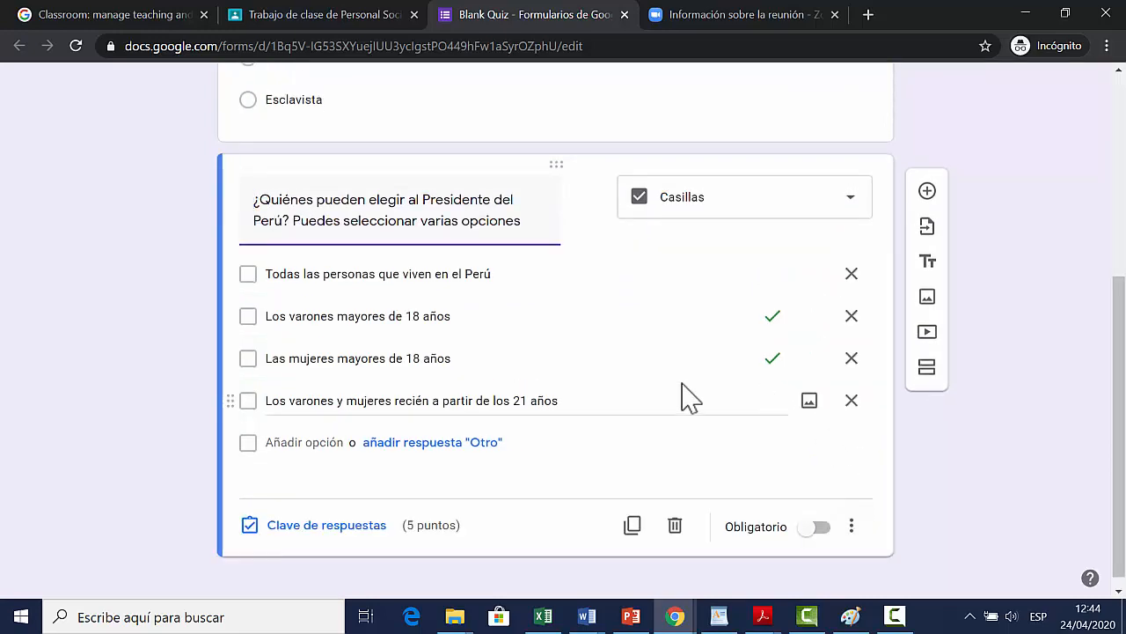
Step: Add a Desplegable question reading "En tu colegio ¿Quién pueden elegir al alcalde al alcalde del Municipio escolar?"
scroll(693, 380, "up", 4)
scroll(693, 380, "down", 3)
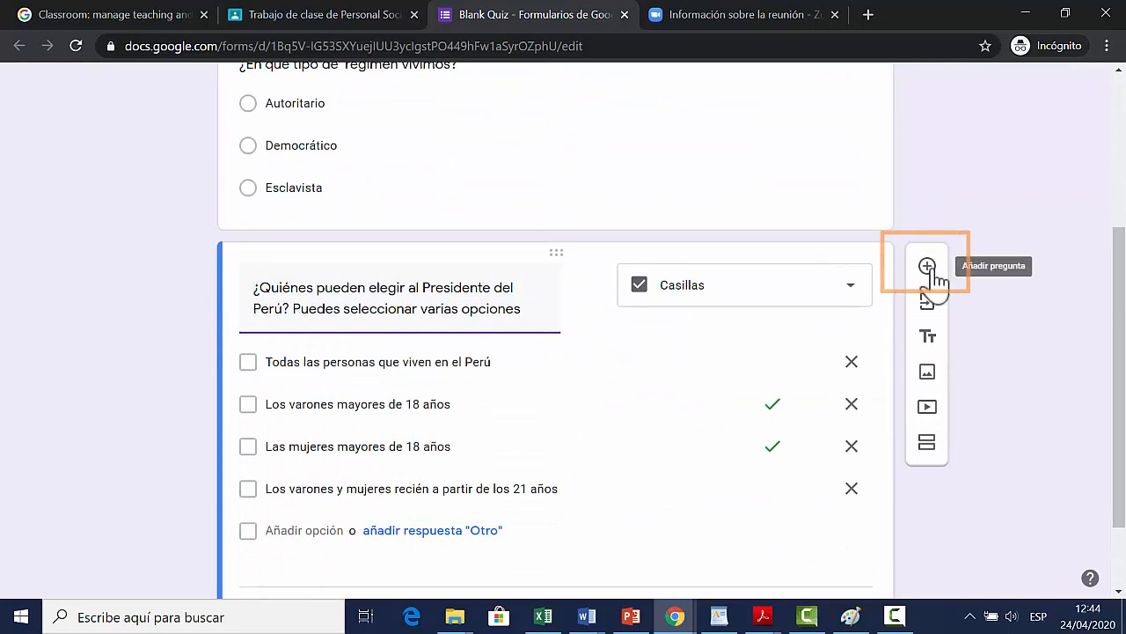
left_click(932, 274)
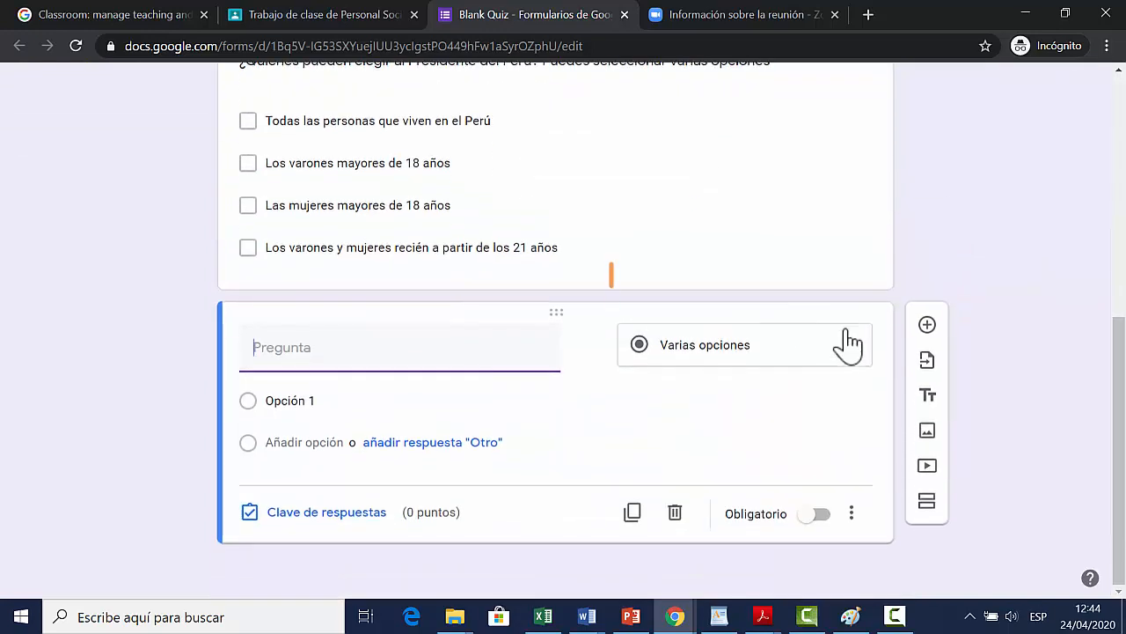
left_click(854, 352)
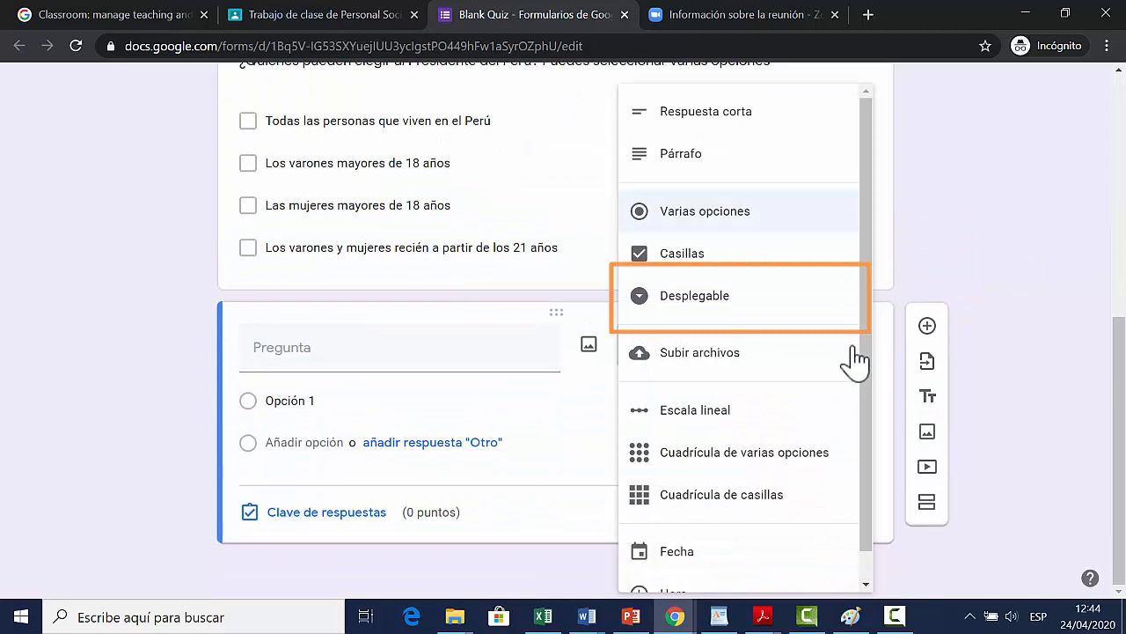
left_click(735, 303)
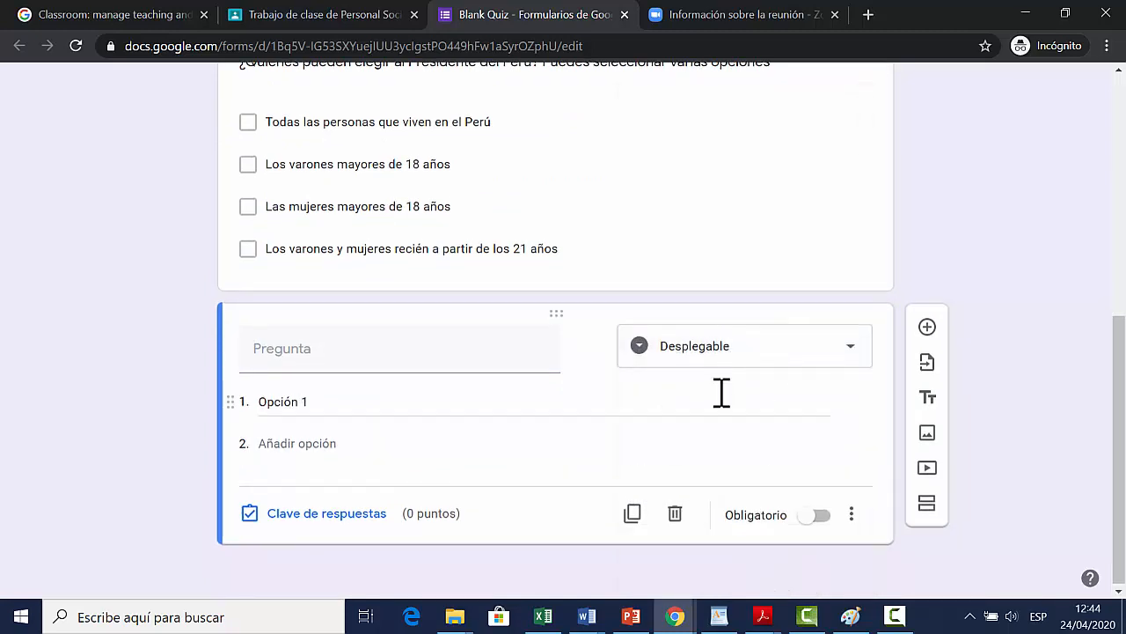
scroll(722, 394, "up", 1)
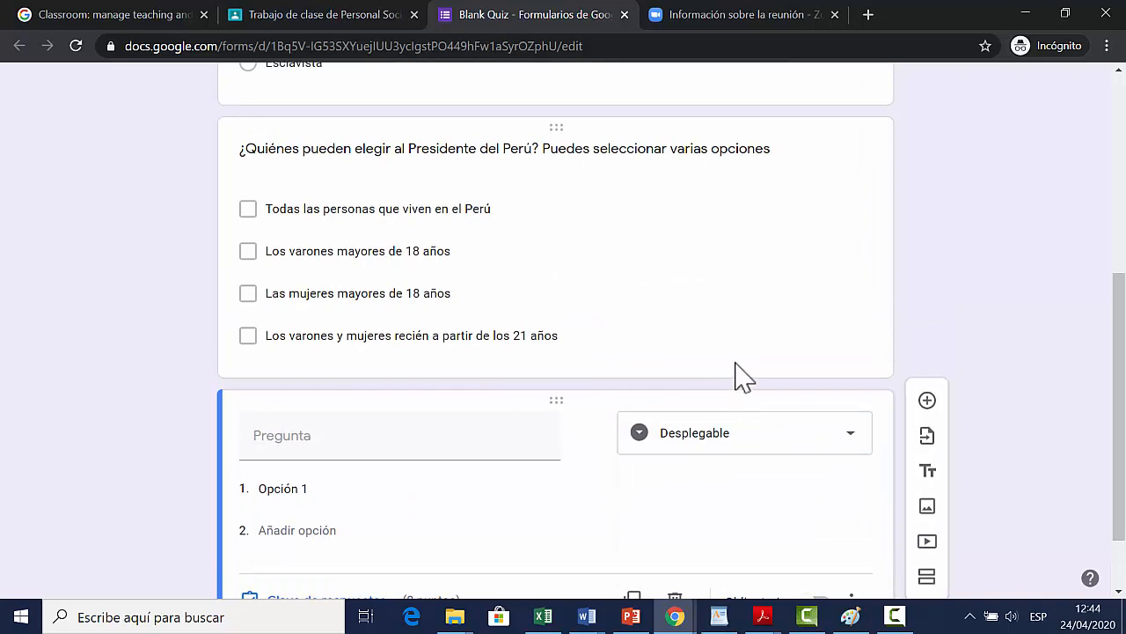
left_click(478, 432)
type("En tu colegio ¿Quién pueden elegir al alcalde al alcalde del Municipio escolar?")
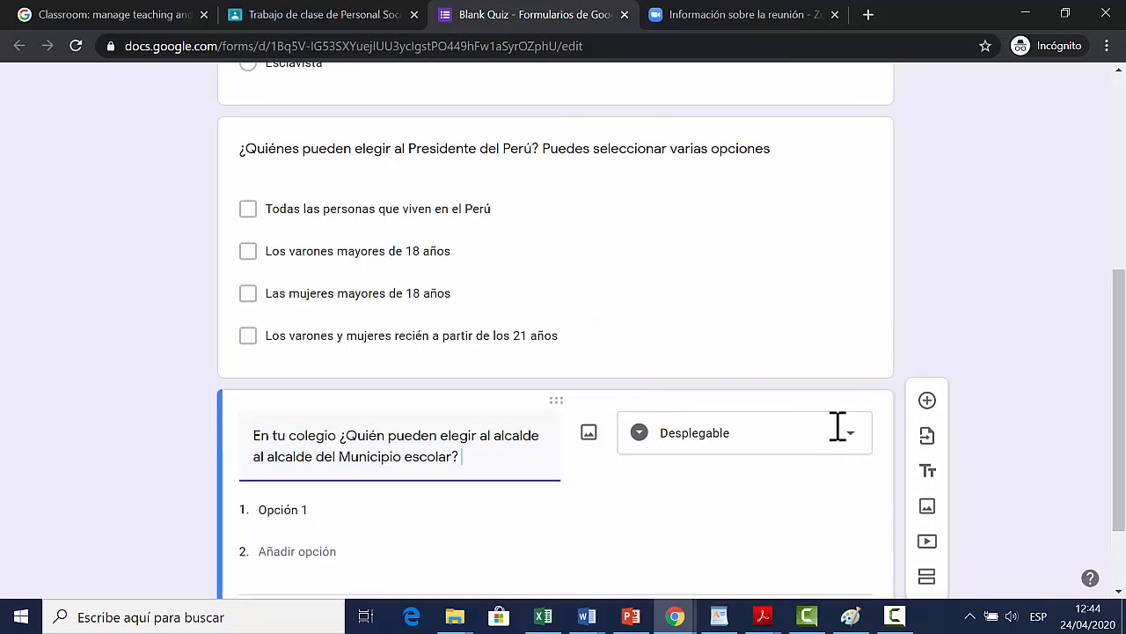
Step: Enter the dropdown options "Los profesores y los estudiantes", "Todos los estudiantes que estudian en el colegio" and "Los profesores son los que eligen sin votación"
left_click(467, 511)
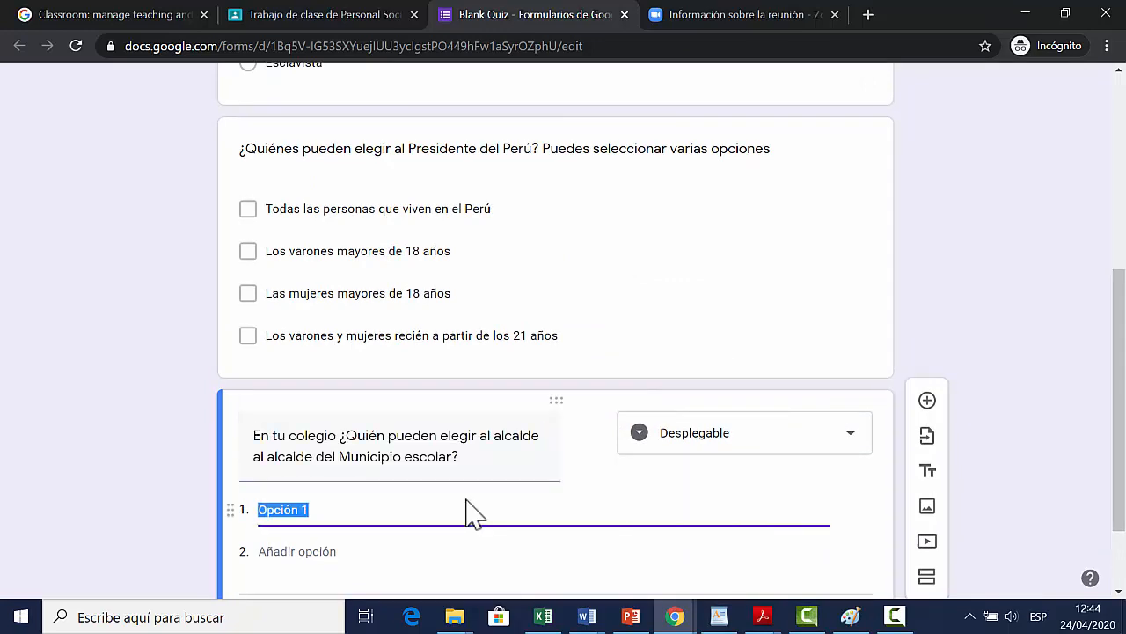
type("Los profesores y los estudiantes")
scroll(546, 484, "down", 2)
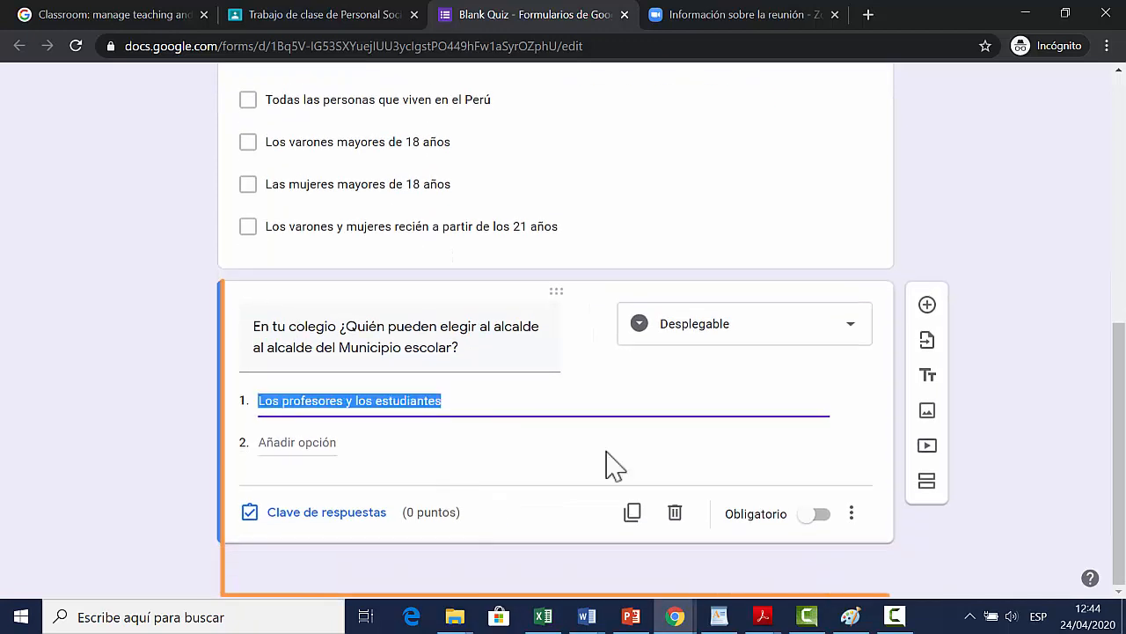
left_click(335, 440)
type("Todos los estudiantes que estudian en el colegio")
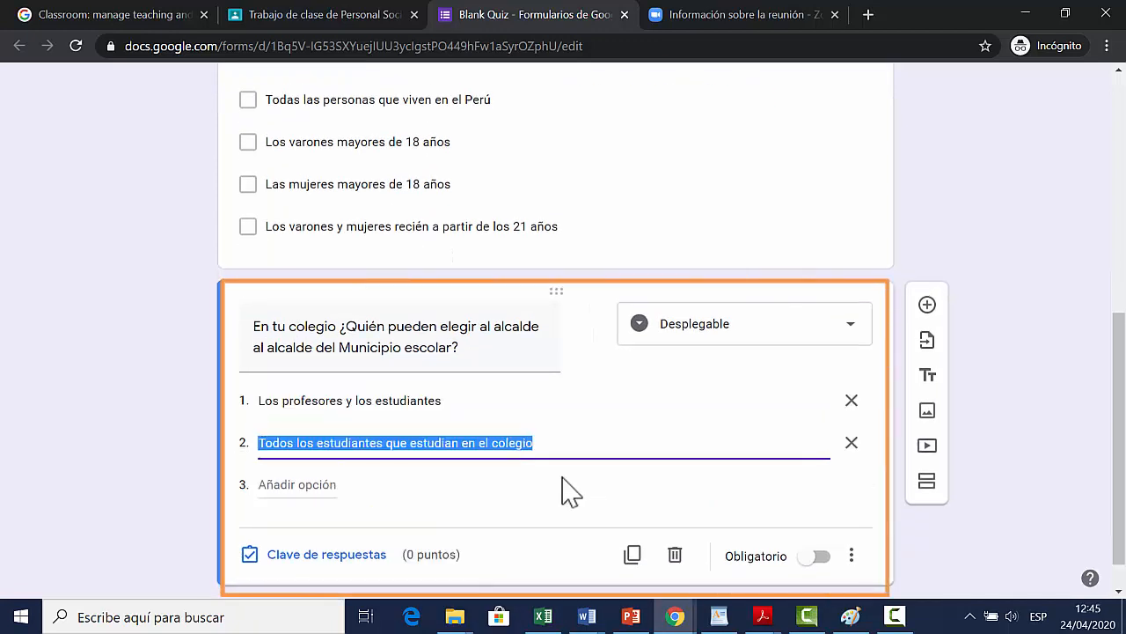
left_click(409, 482)
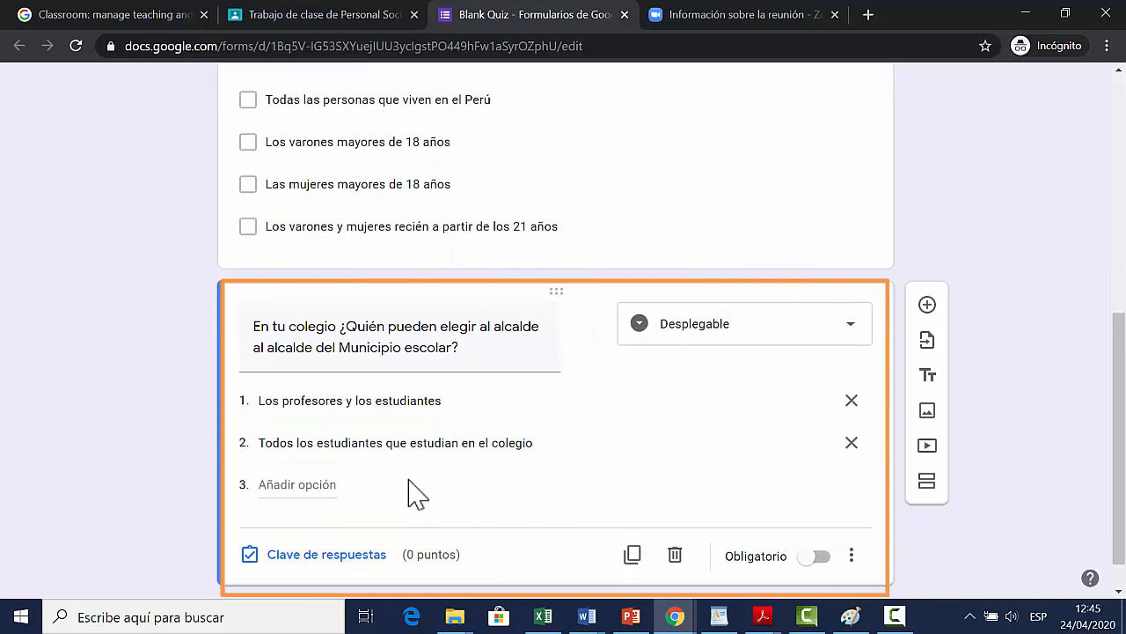
left_click(328, 484)
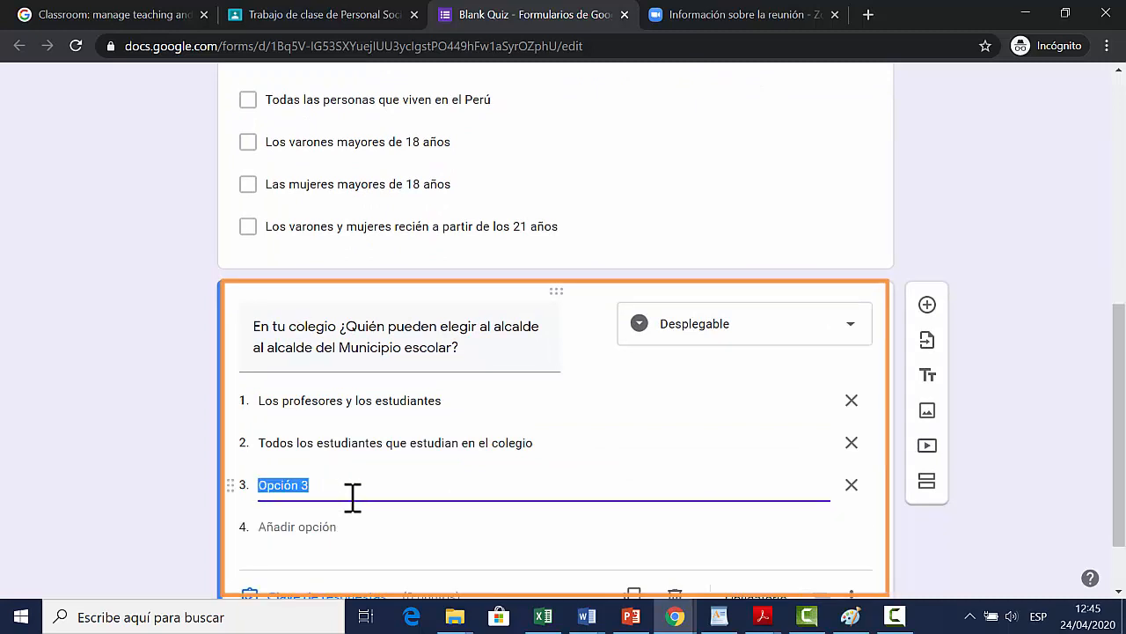
type("Los profesores son los eligen sin votación")
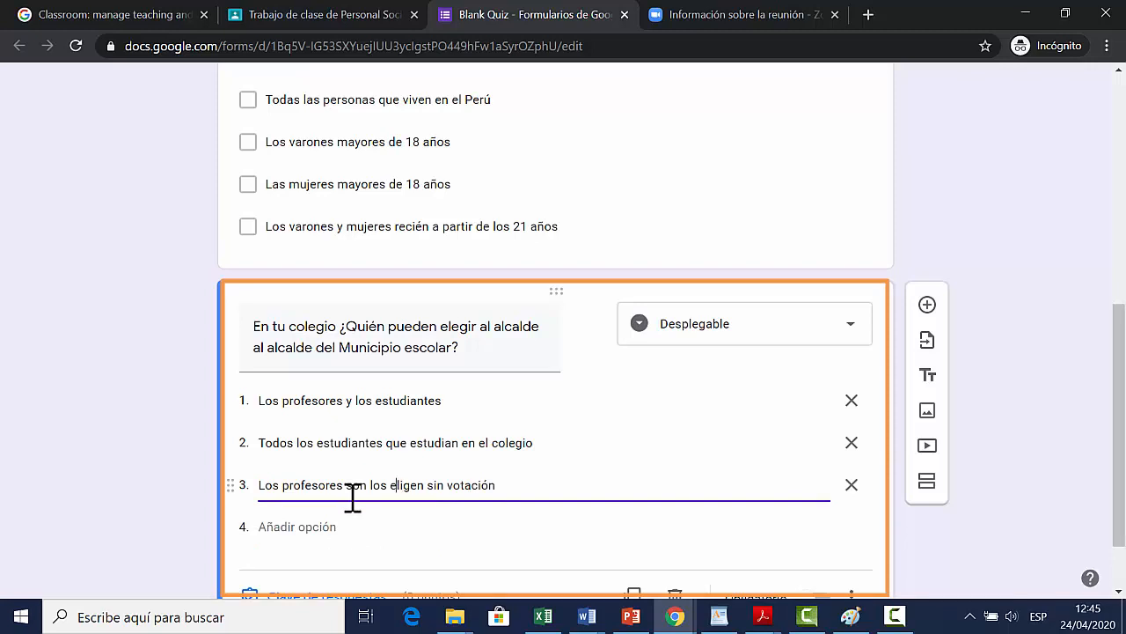
type("que")
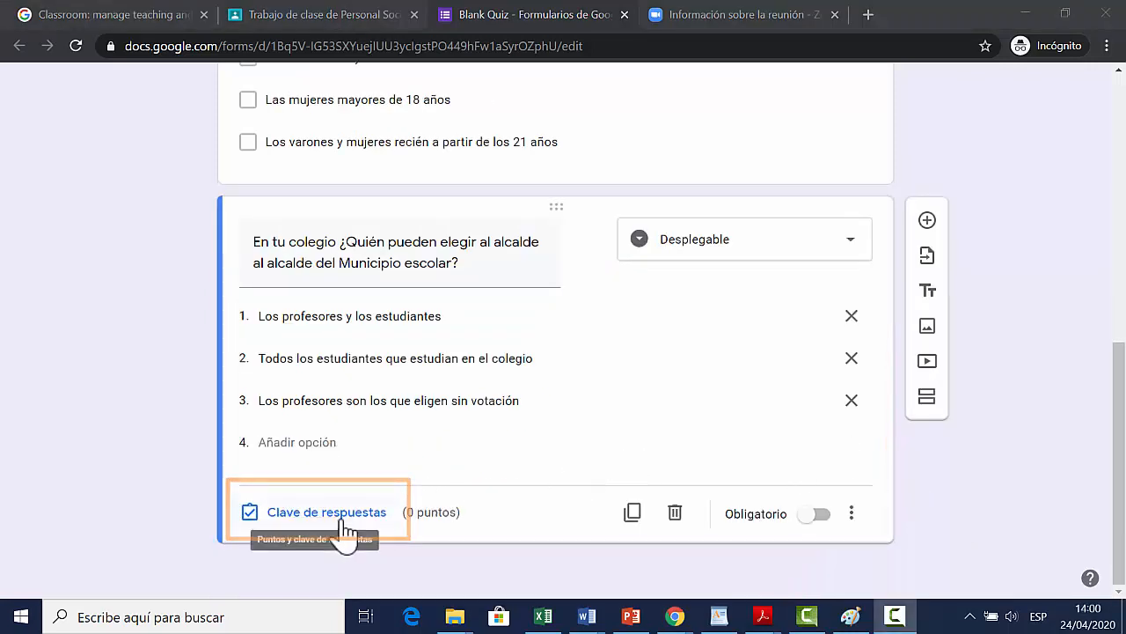
Step: Assign 5 points to the school mayor question and mark "Todos los estudiantes que estudian en el colegio" as its correct answer
left_click(344, 521)
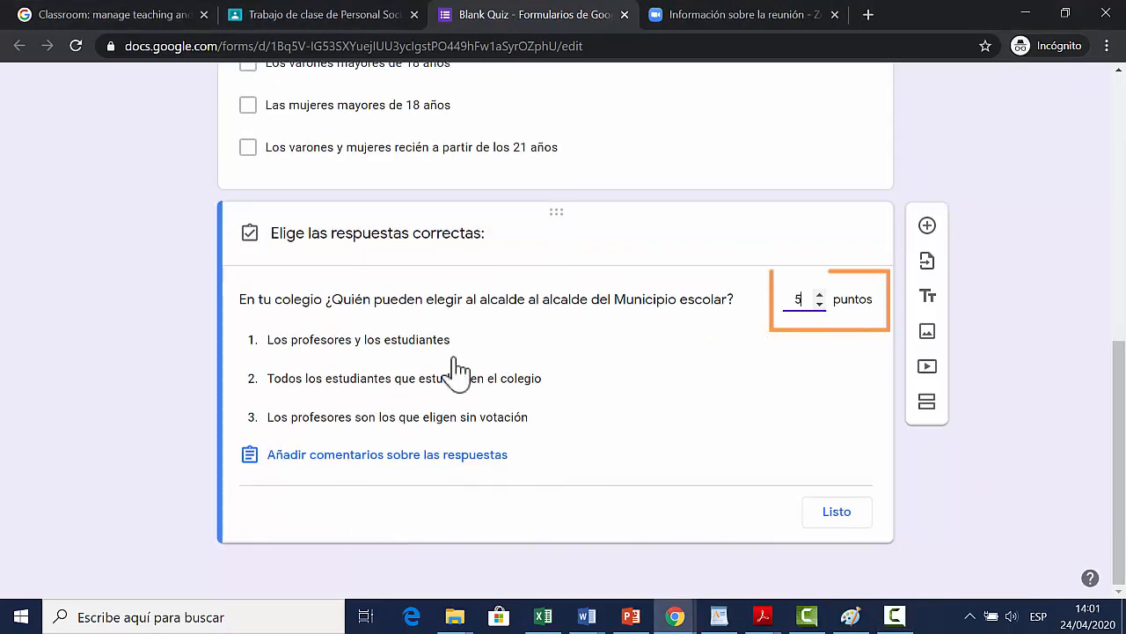
left_click(257, 380)
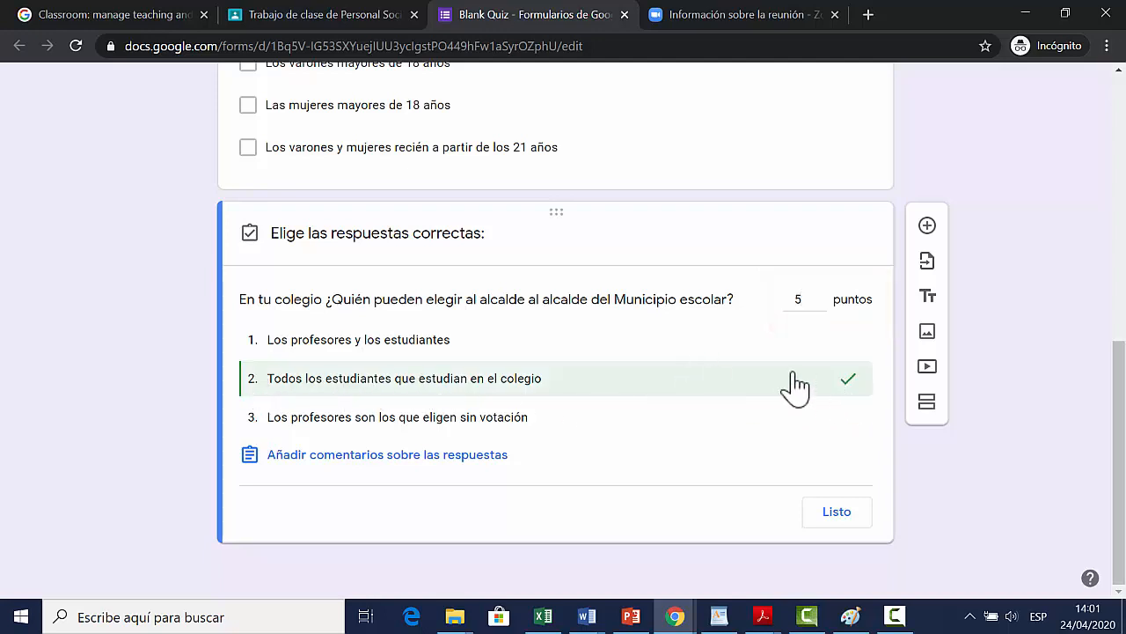
left_click(843, 513)
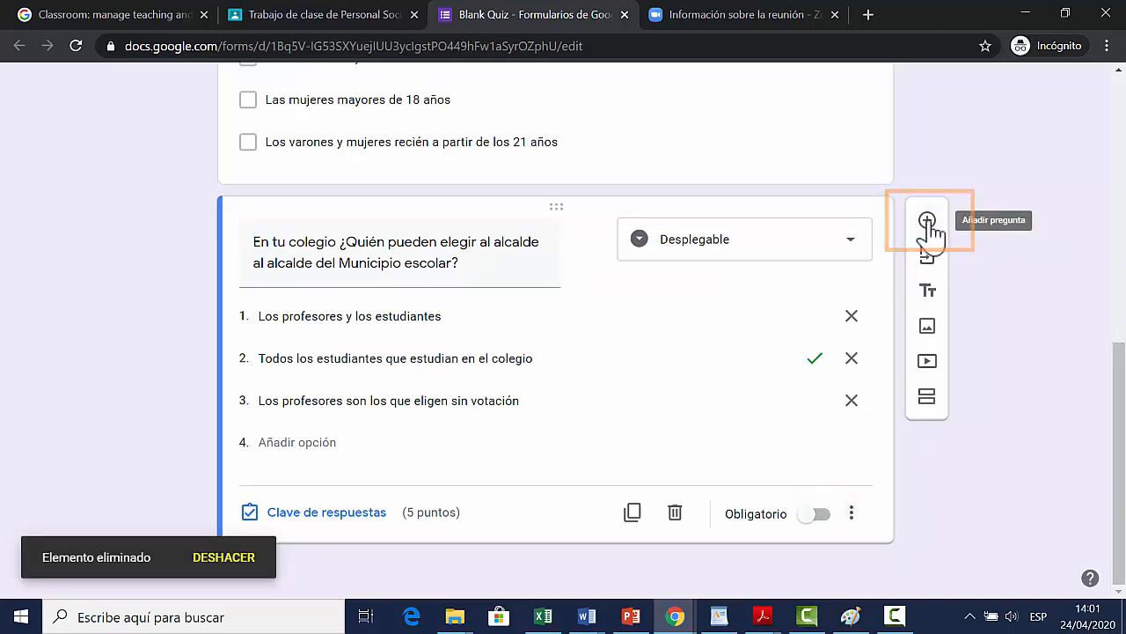
Step: Add a Respuesta corta question asking, in one word, what personal characteristic a candidate for president of Peru or school mayor must have
left_click(927, 221)
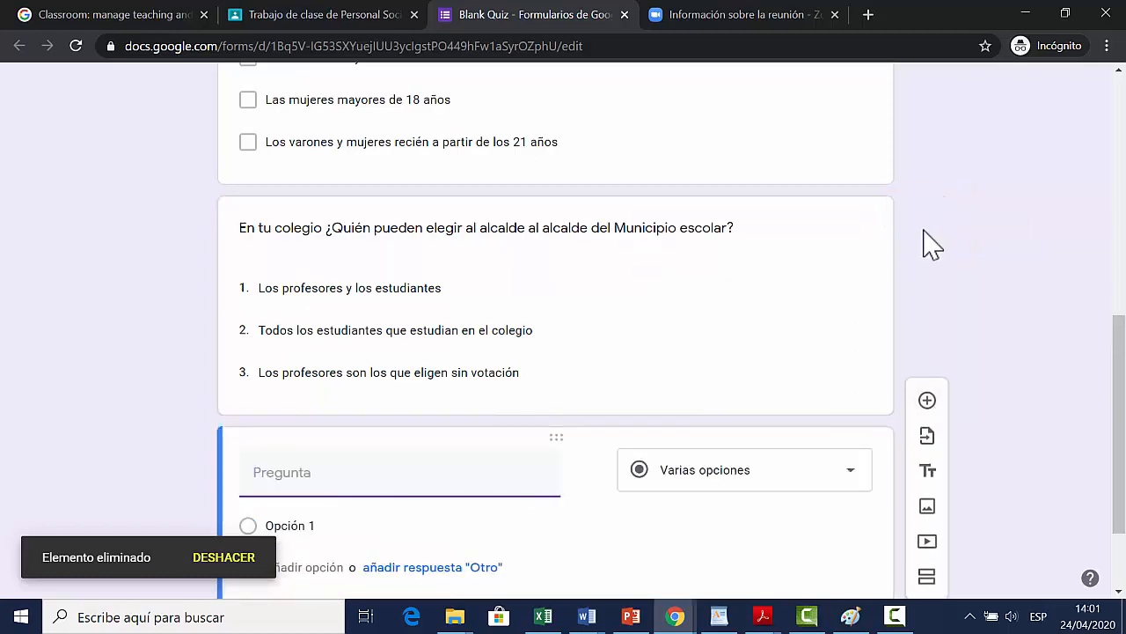
left_click(851, 345)
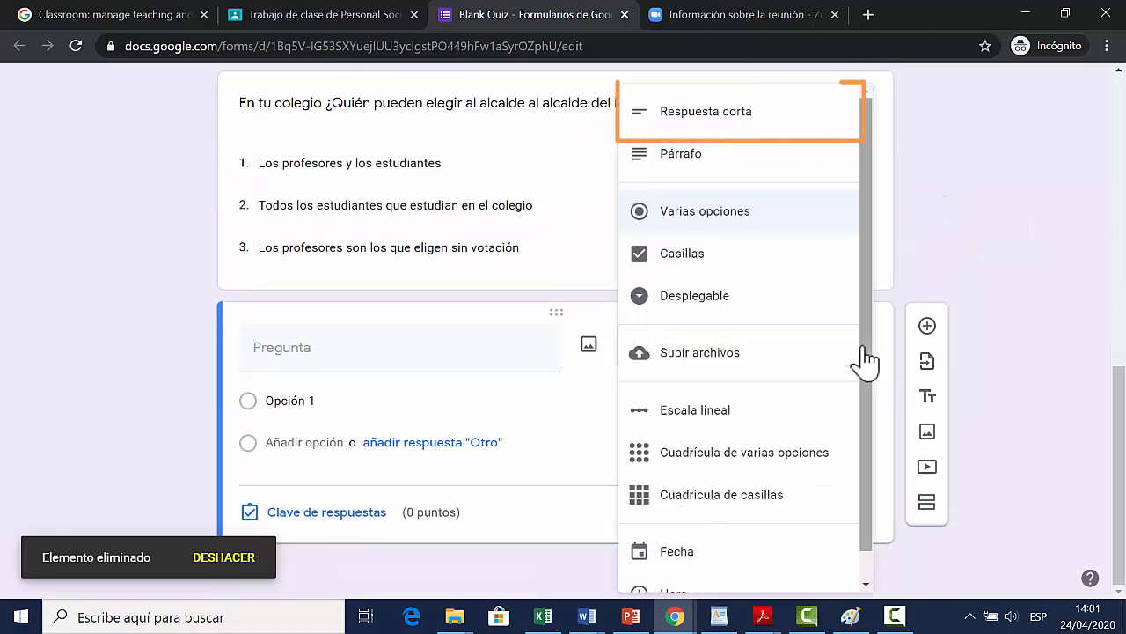
left_click(770, 121)
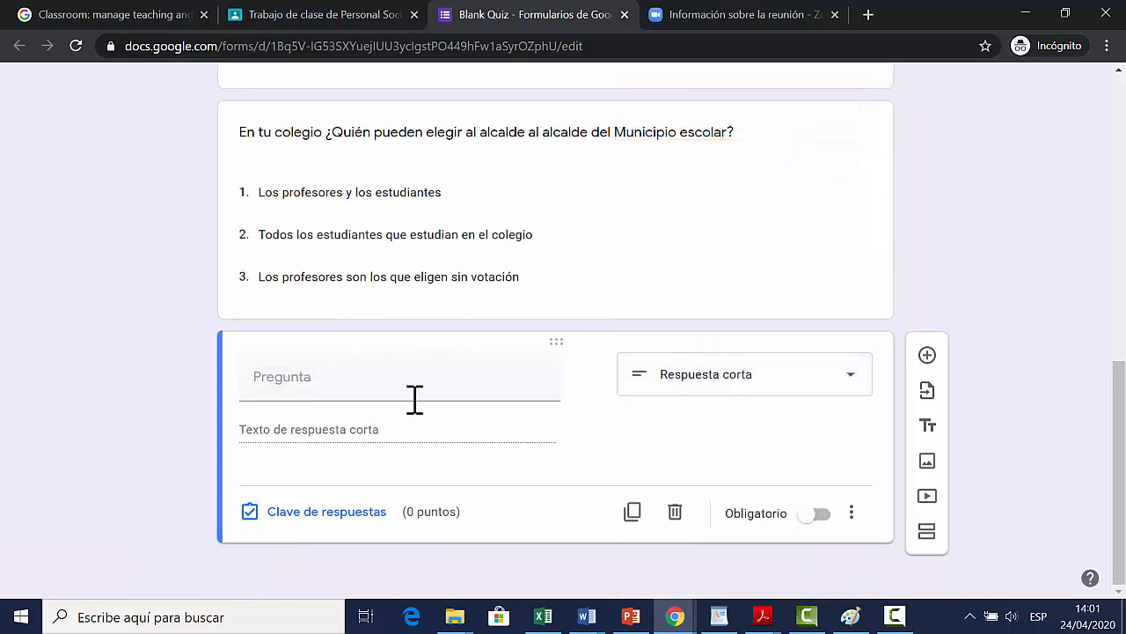
left_click(337, 376)
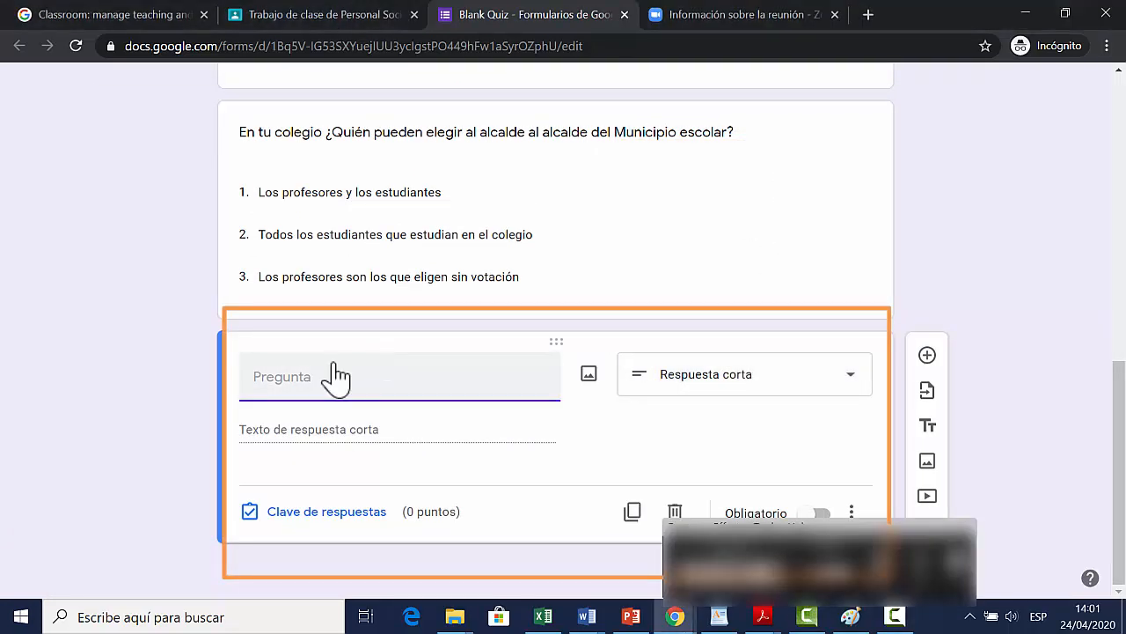
type("¿Qué característica personal debe tener un candidato o candidata a presidente de la república del Perú o a la alcaldía de tu colegio? Escribe una sola palabra")
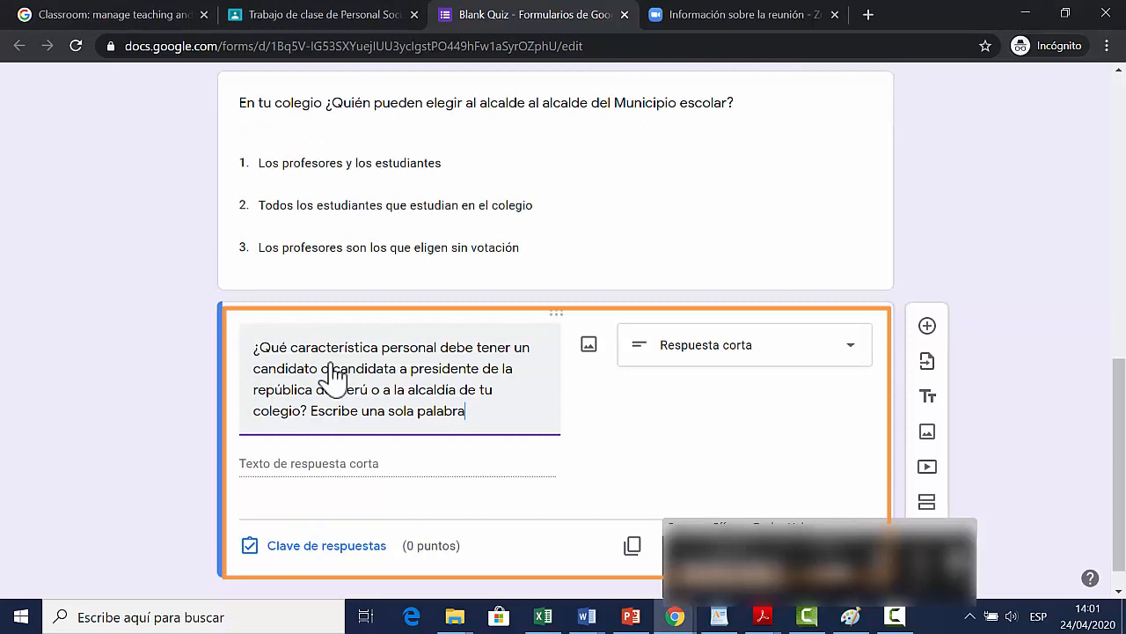
Step: Set the short-answer key to 5 points, accepting Respetuoso, Empático, Responsable, Solidario, Trabajador, Honesto, Compasivo, Amoroso, Estudioso, Grato and Inteligente
left_click(429, 478)
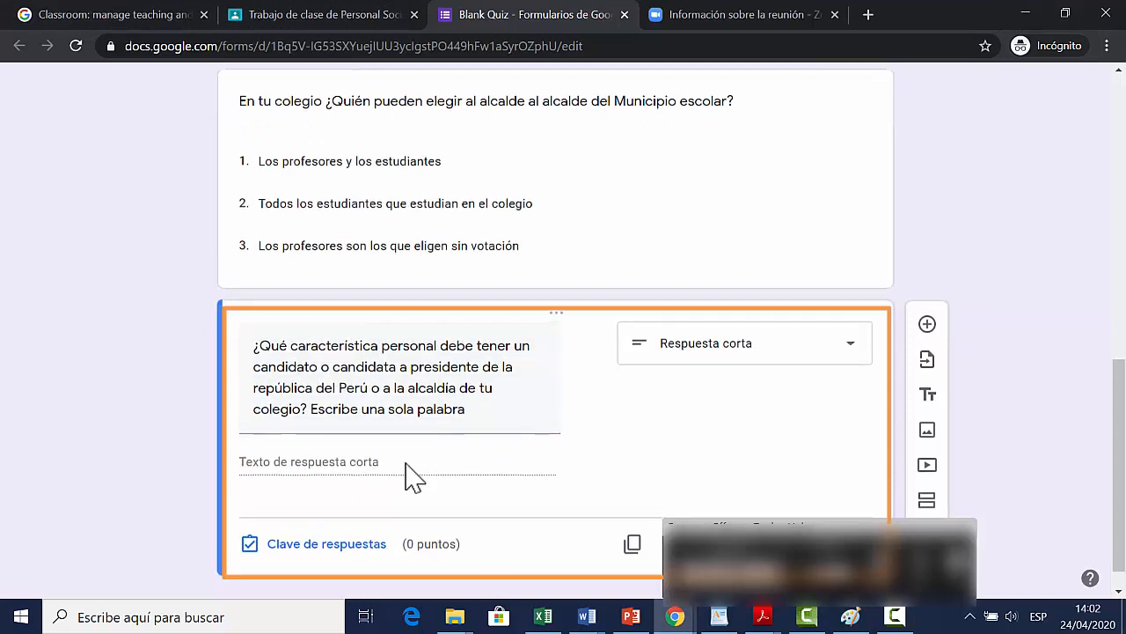
scroll(414, 466, "down", 1)
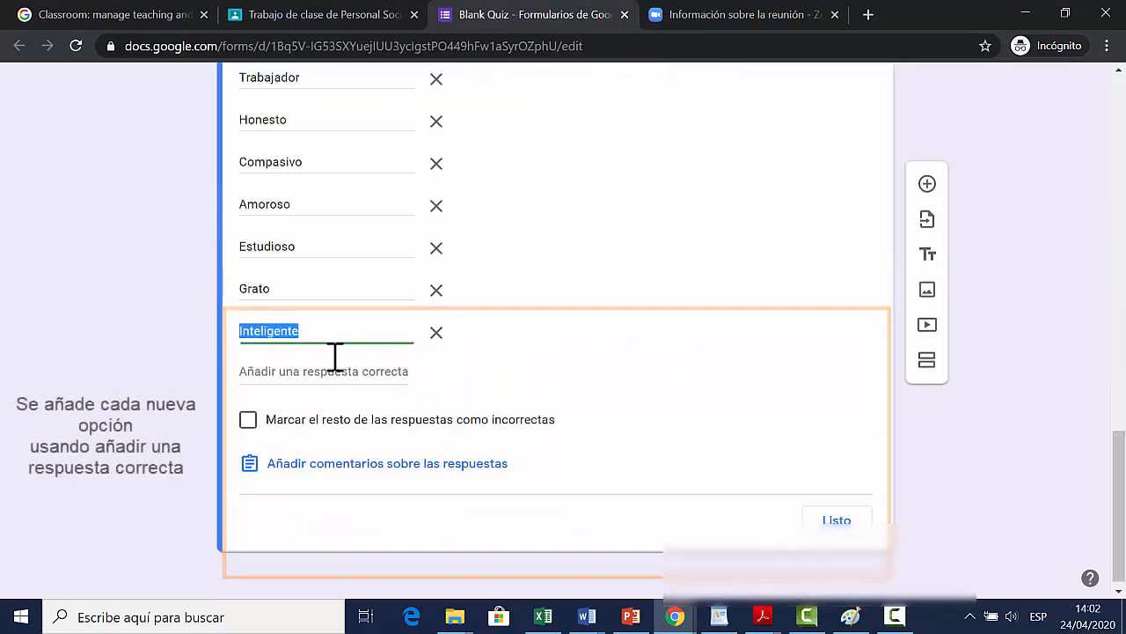
scroll(507, 382, "up", 3)
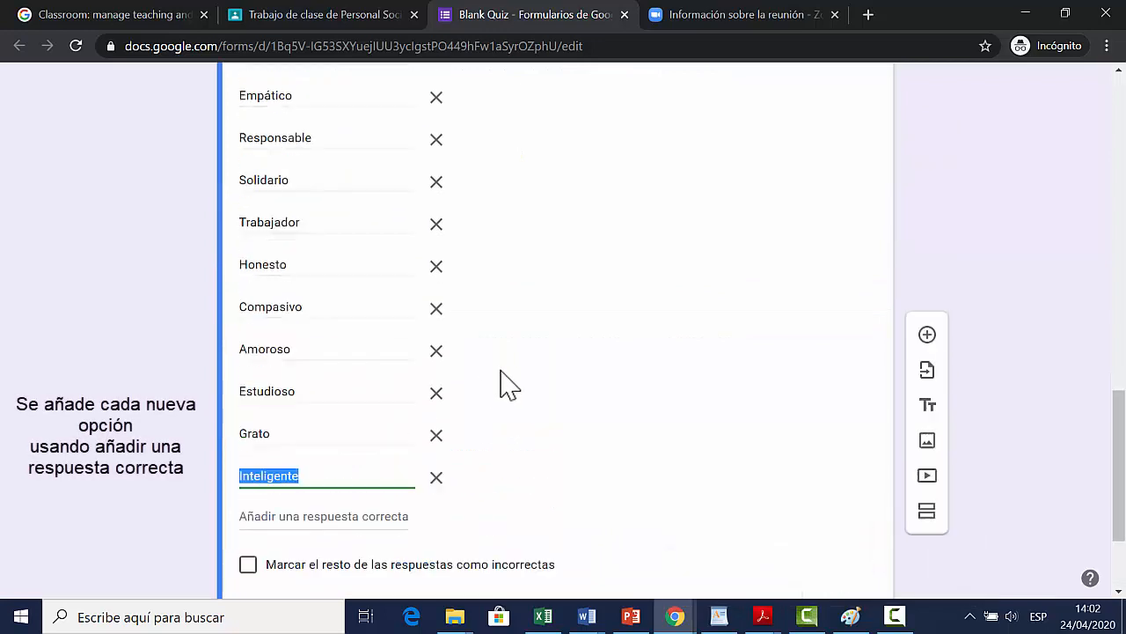
scroll(516, 380, "down", 2)
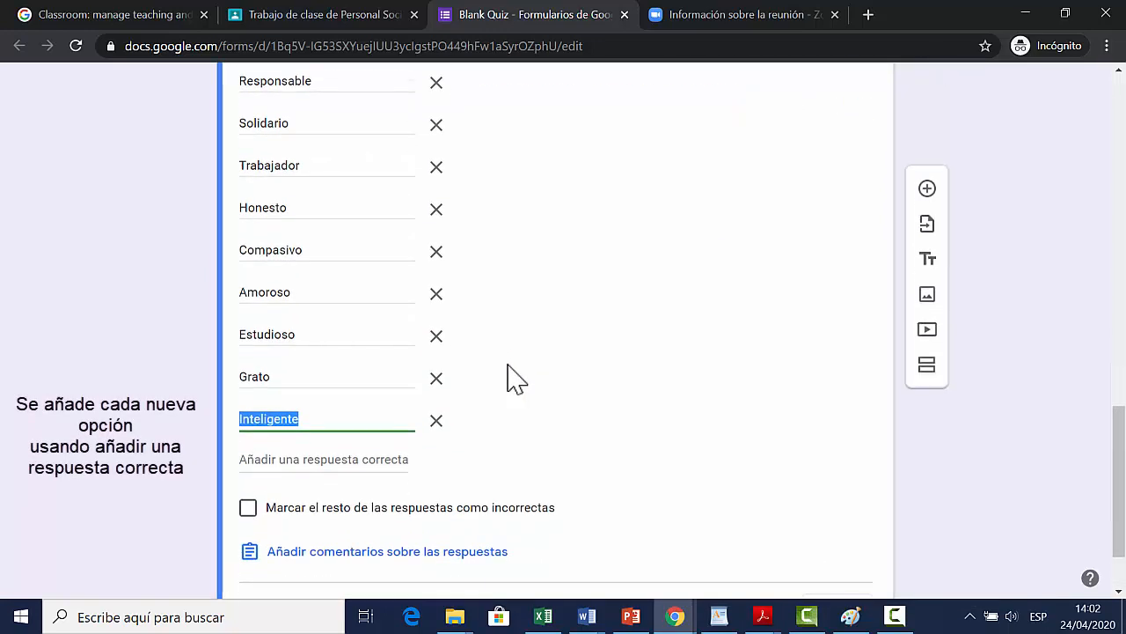
scroll(515, 379, "up", 3)
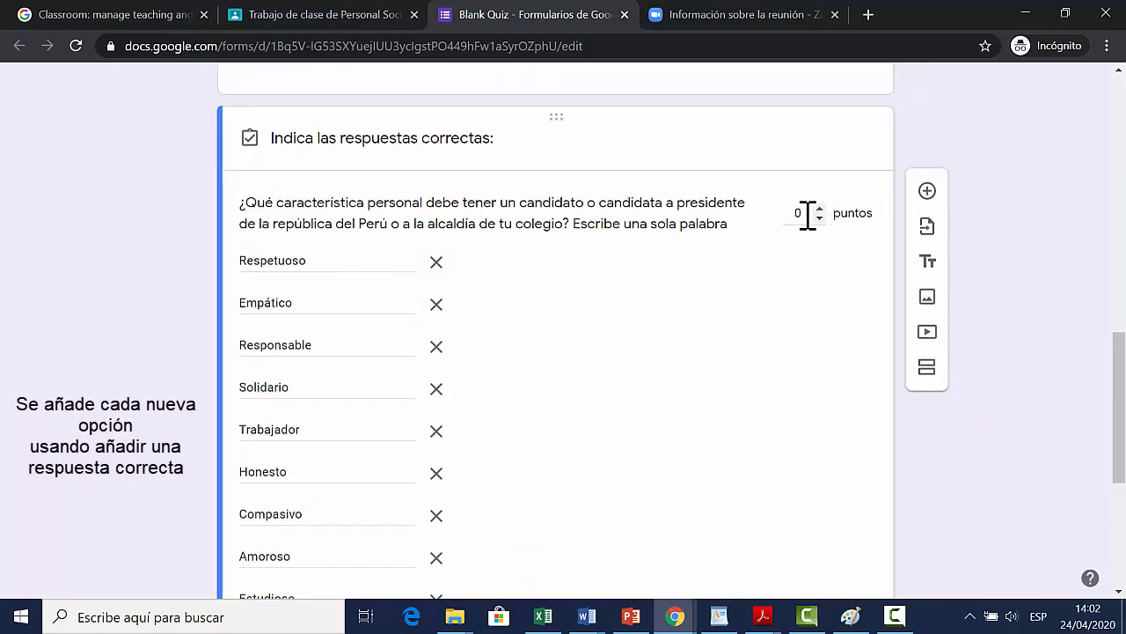
type("4")
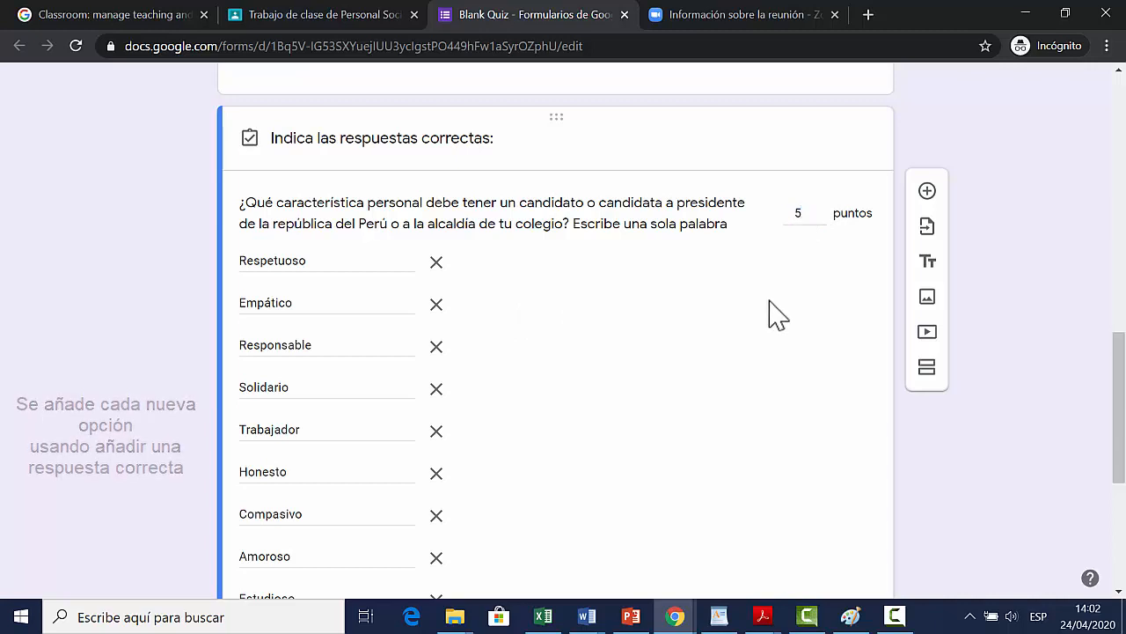
Step: Try marking all other answers as incorrect in the short-answer key, and clear that option again
scroll(767, 327, "down", 2)
scroll(766, 328, "down", 1)
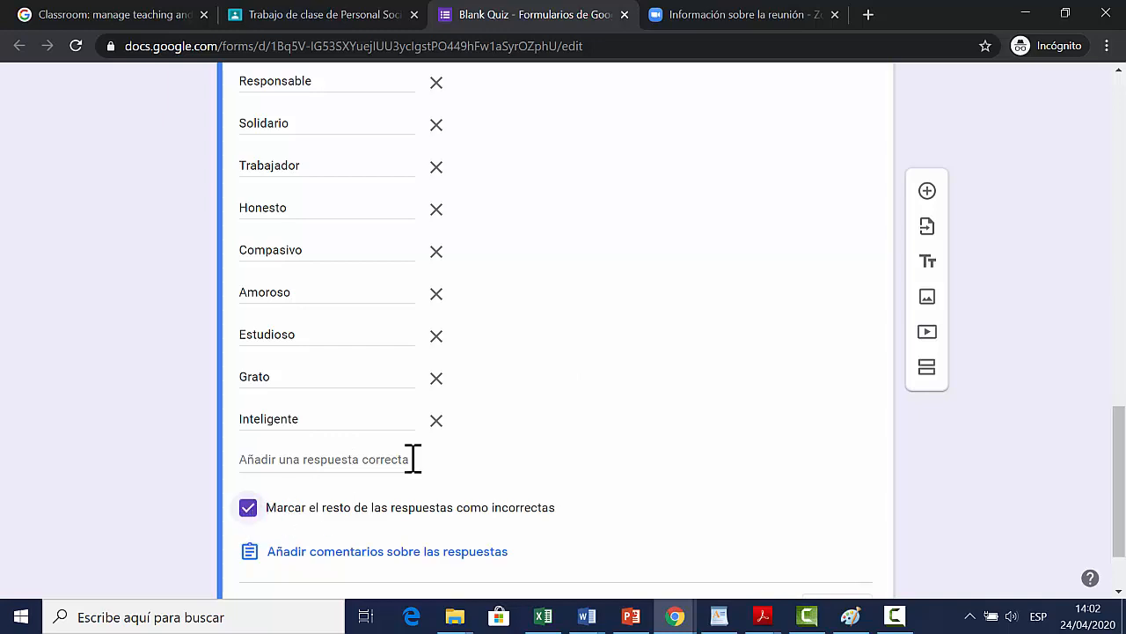
scroll(550, 422, "up", 3)
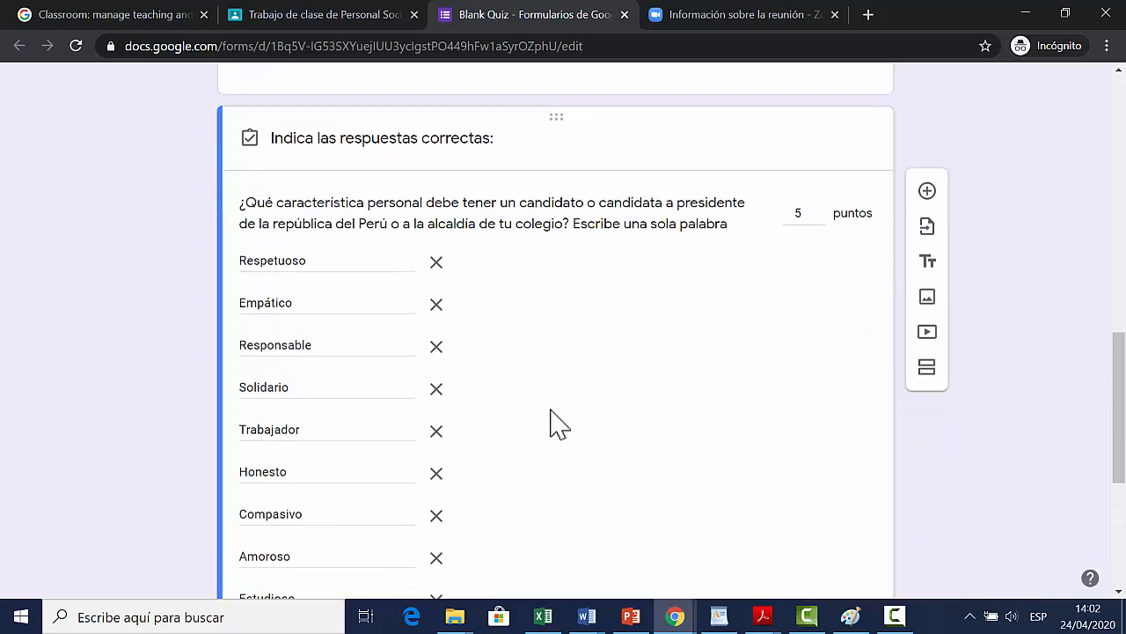
scroll(559, 424, "down", 4)
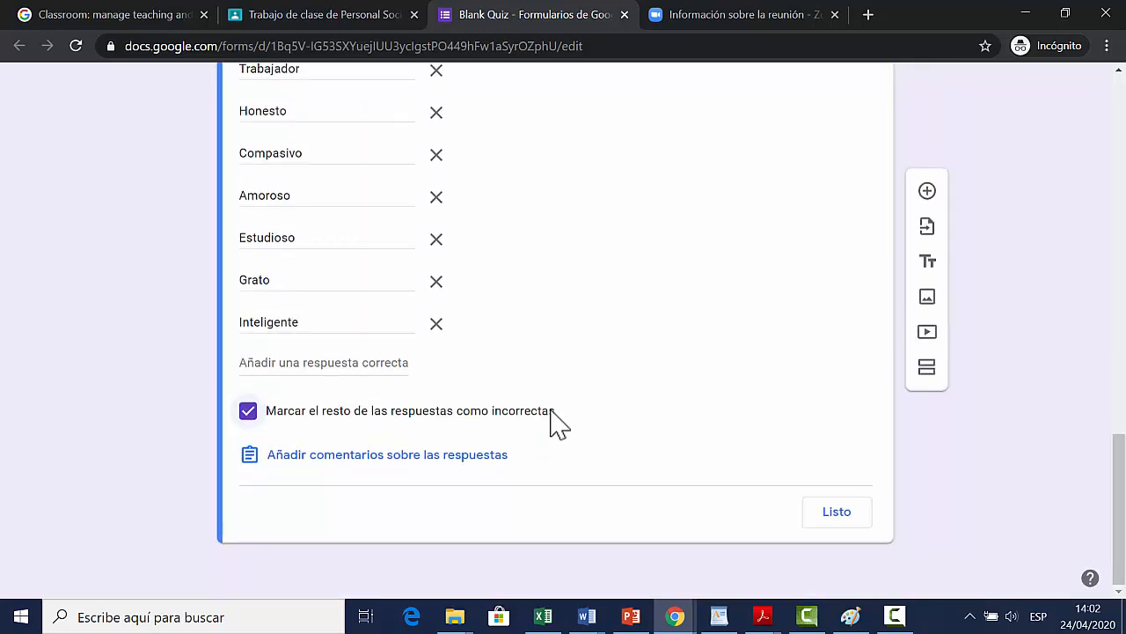
left_click(247, 411)
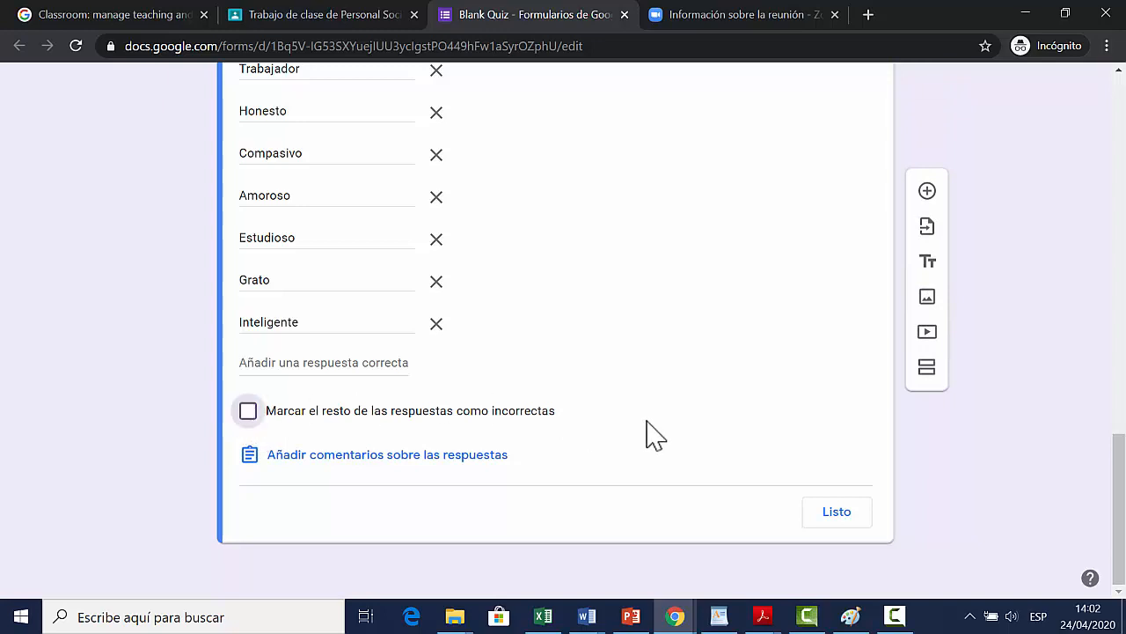
Step: Review the accepted answers and finish the short-answer question's answer key
scroll(656, 434, "up", 4)
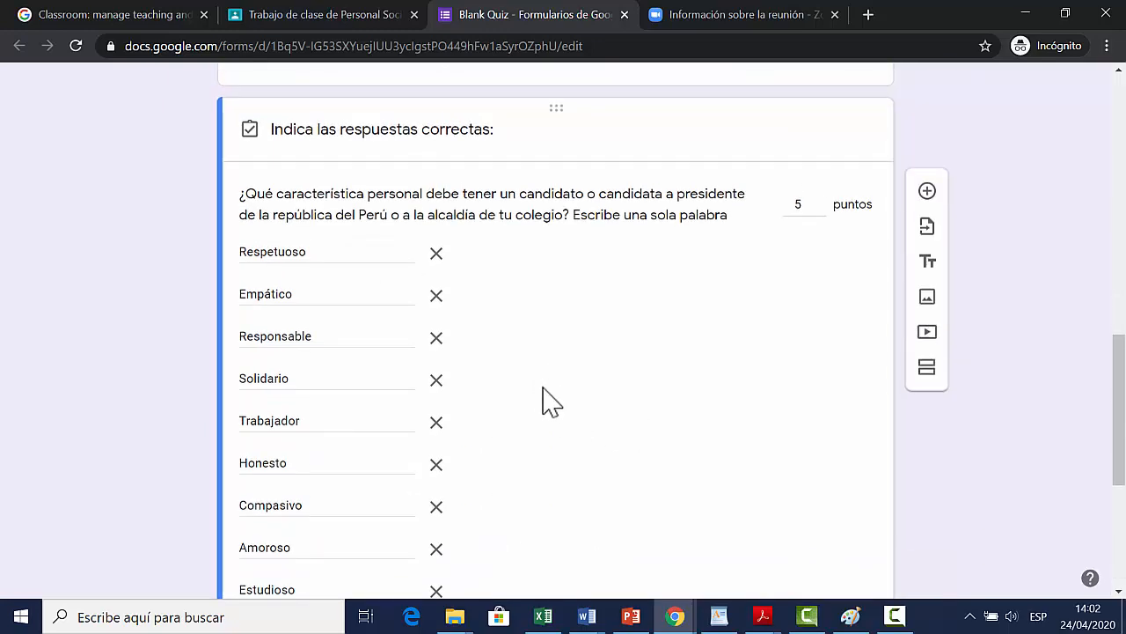
scroll(546, 403, "down", 4)
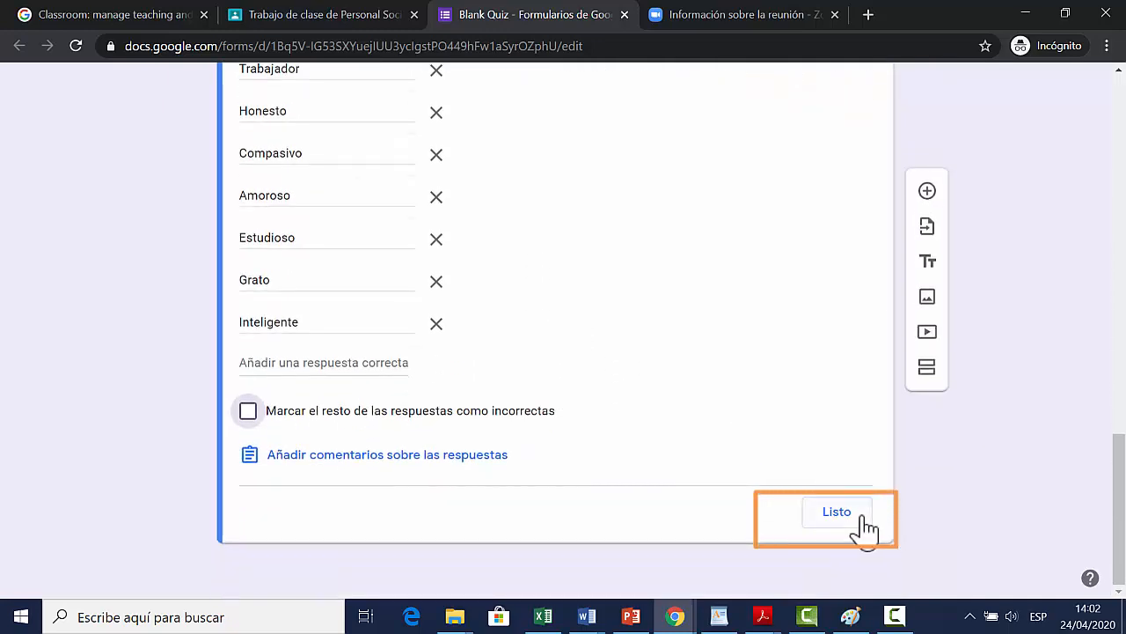
left_click(837, 512)
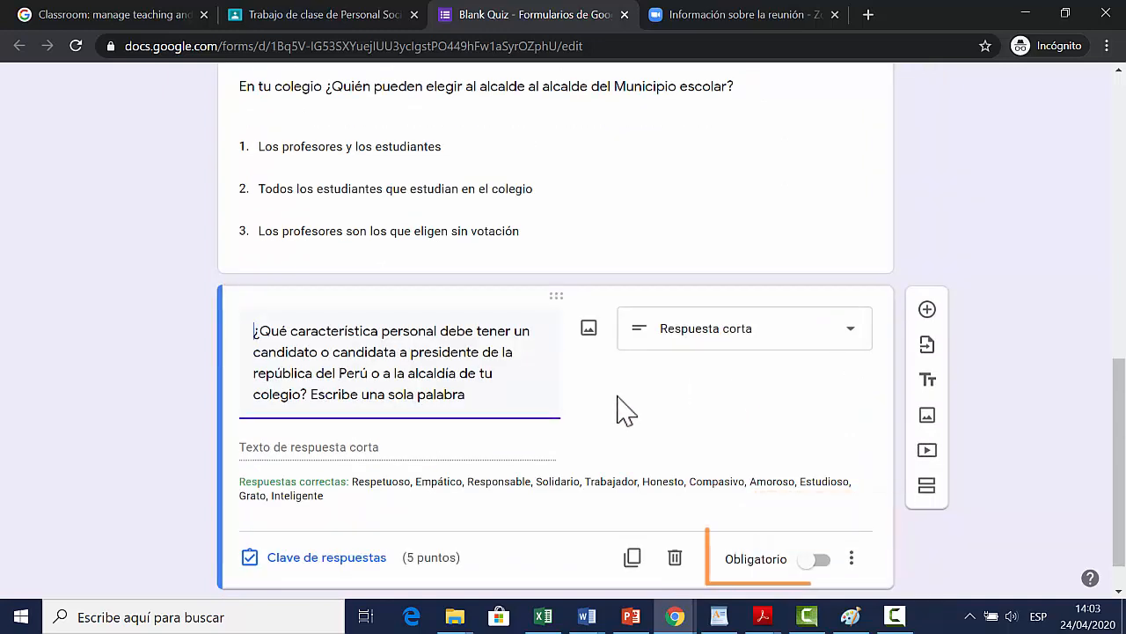
Step: Make the short-answer, school mayor and President of Peru questions required, and check the same setting on the regime question
left_click(826, 563)
scroll(814, 466, "up", 3)
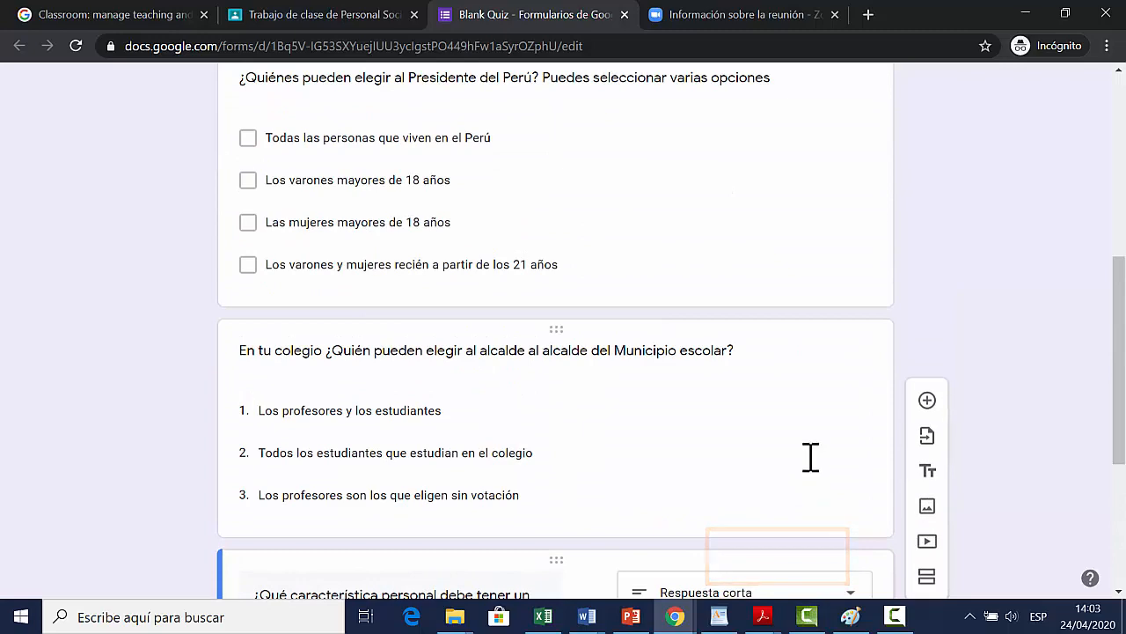
left_click(745, 449)
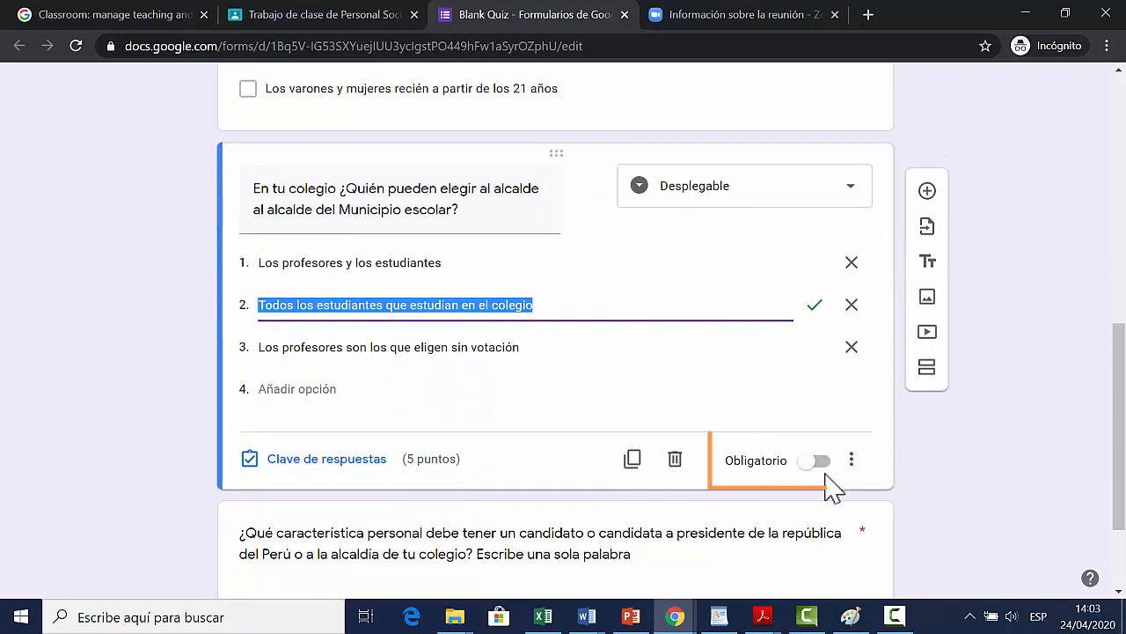
left_click(818, 462)
scroll(757, 449, "up", 3)
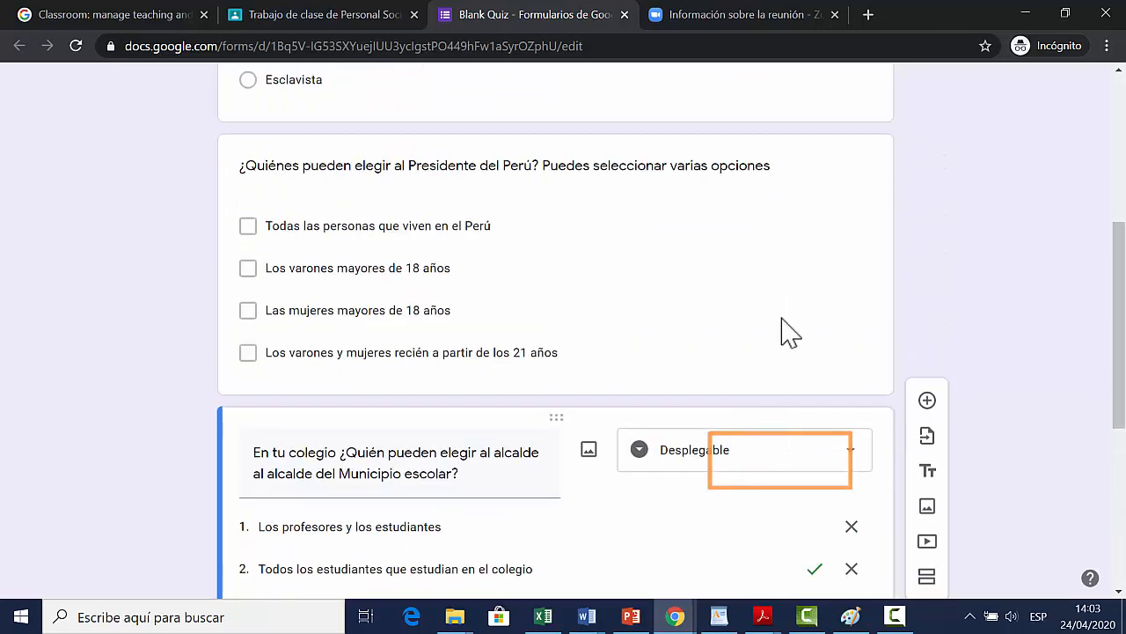
left_click(785, 350)
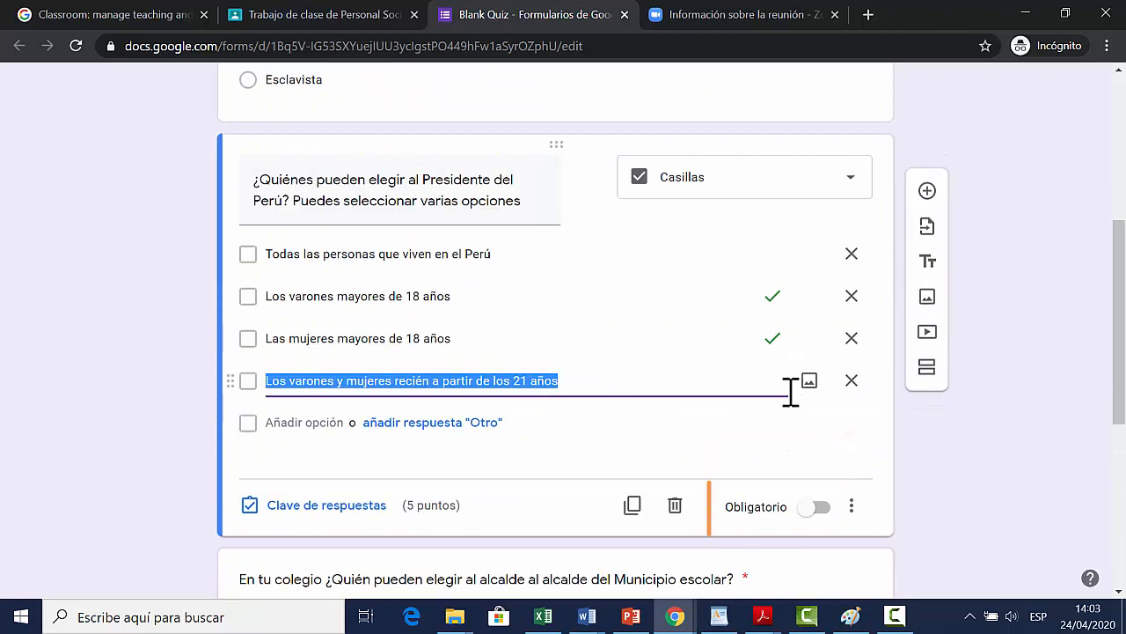
left_click(823, 508)
scroll(767, 483, "up", 4)
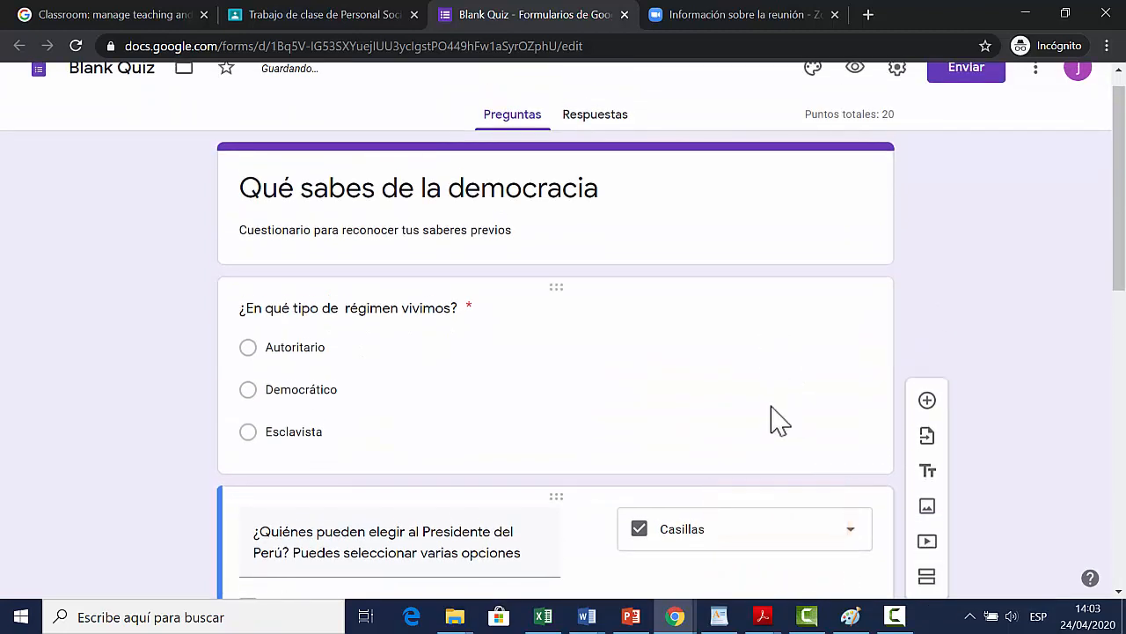
left_click(771, 421)
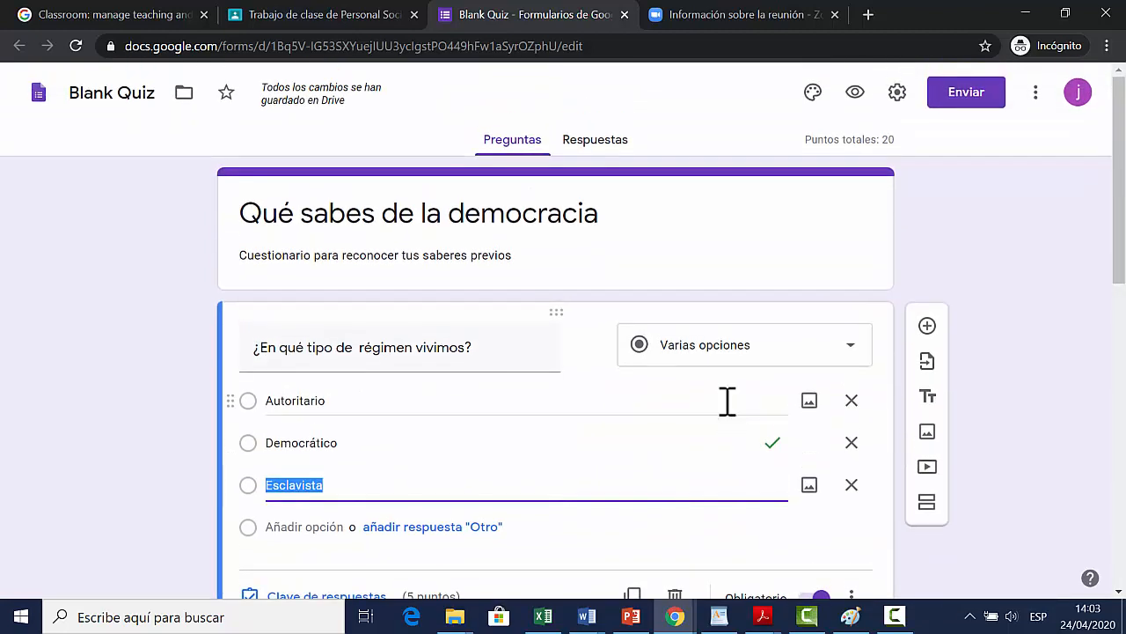
scroll(728, 401, "down", 2)
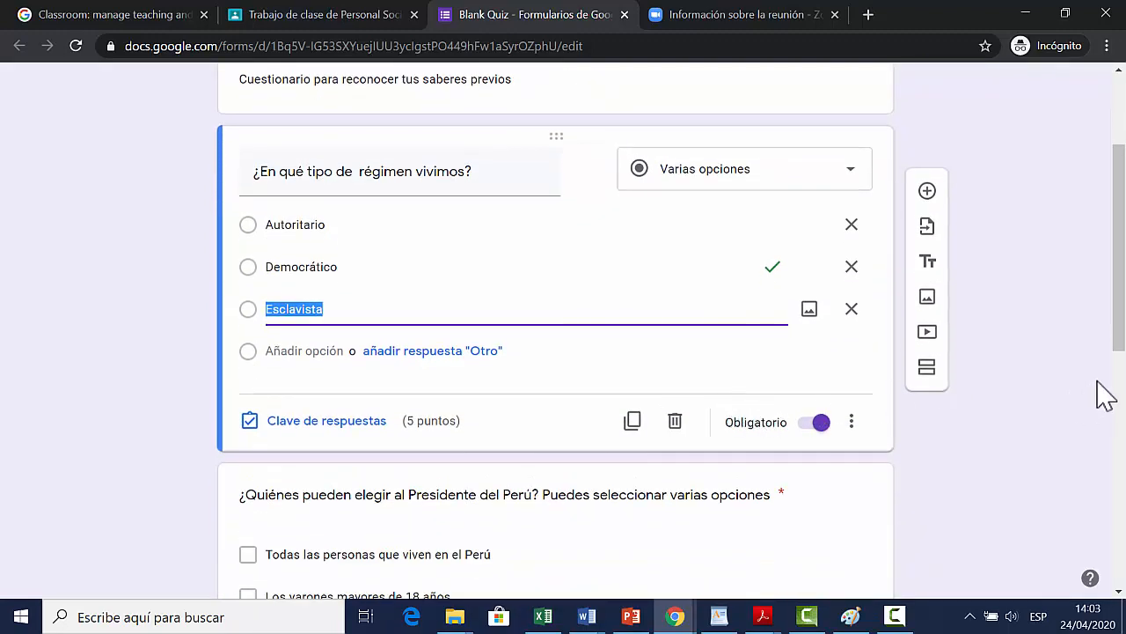
Step: Review the President of Peru, school mayor and short-answer questions for their required setting and answer keys, and look over the whole form
left_click(1051, 350)
scroll(1013, 362, "down", 2)
scroll(1012, 364, "down", 2)
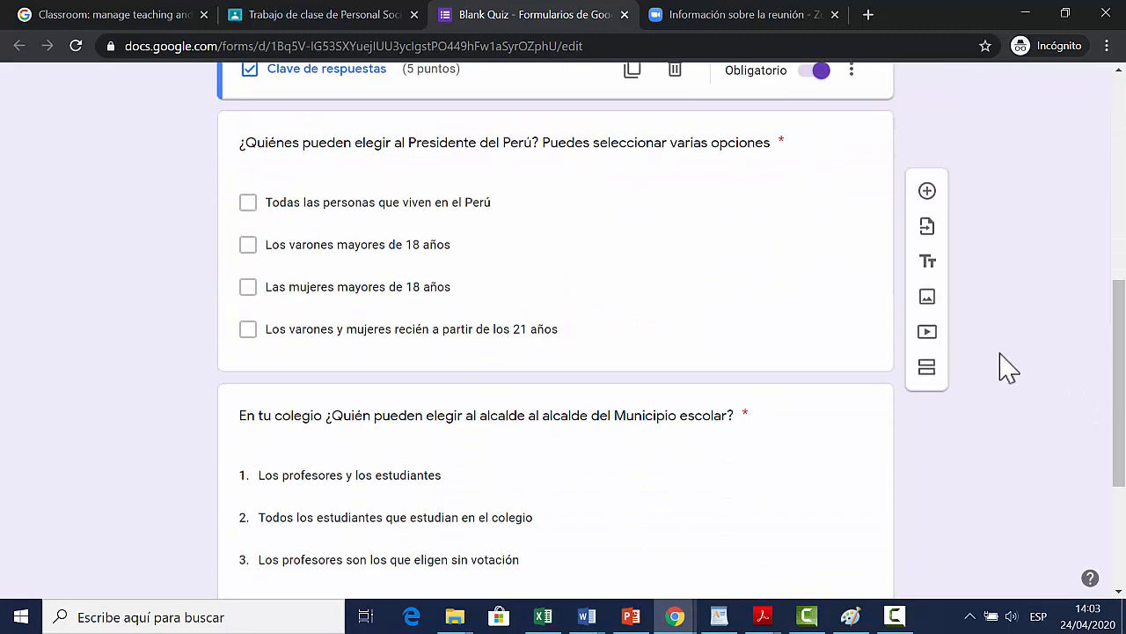
left_click(574, 325)
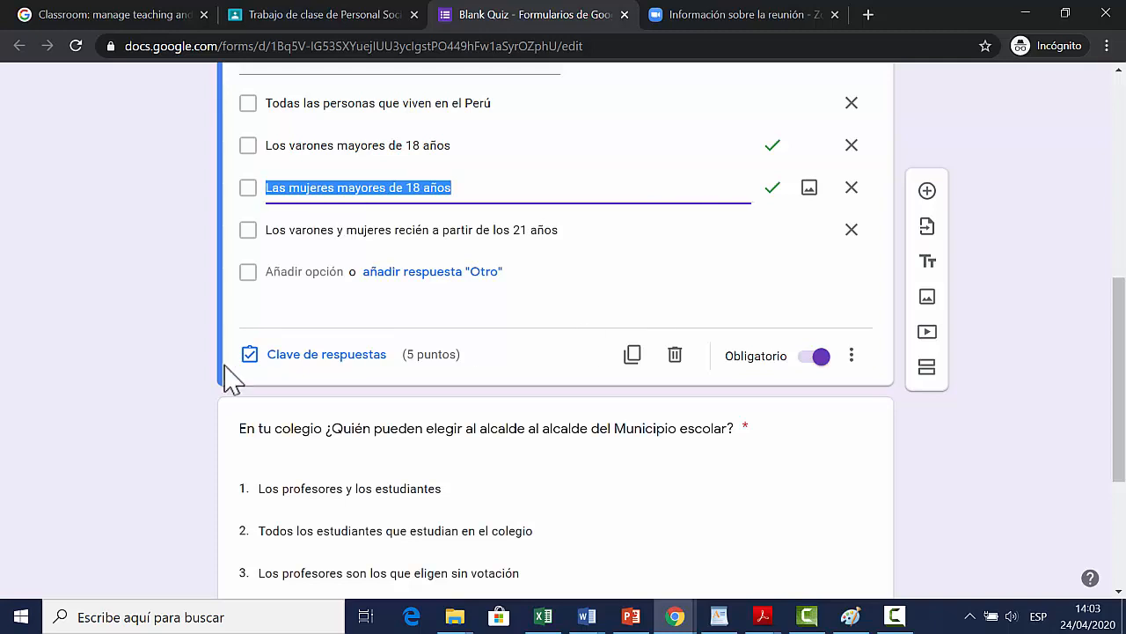
scroll(709, 360, "down", 3)
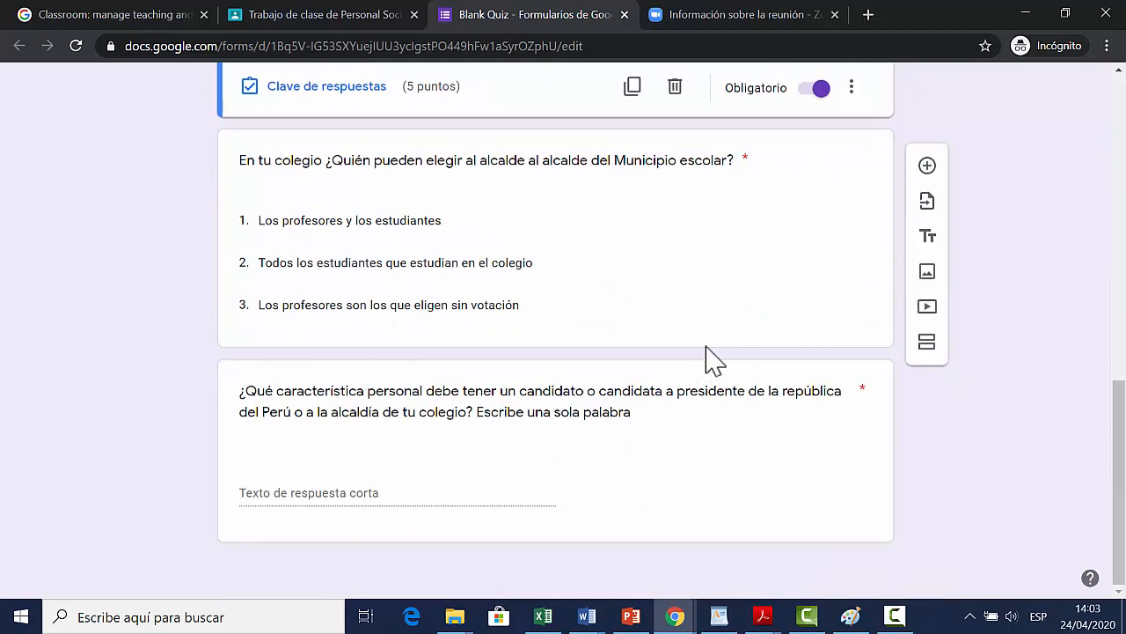
left_click(715, 335)
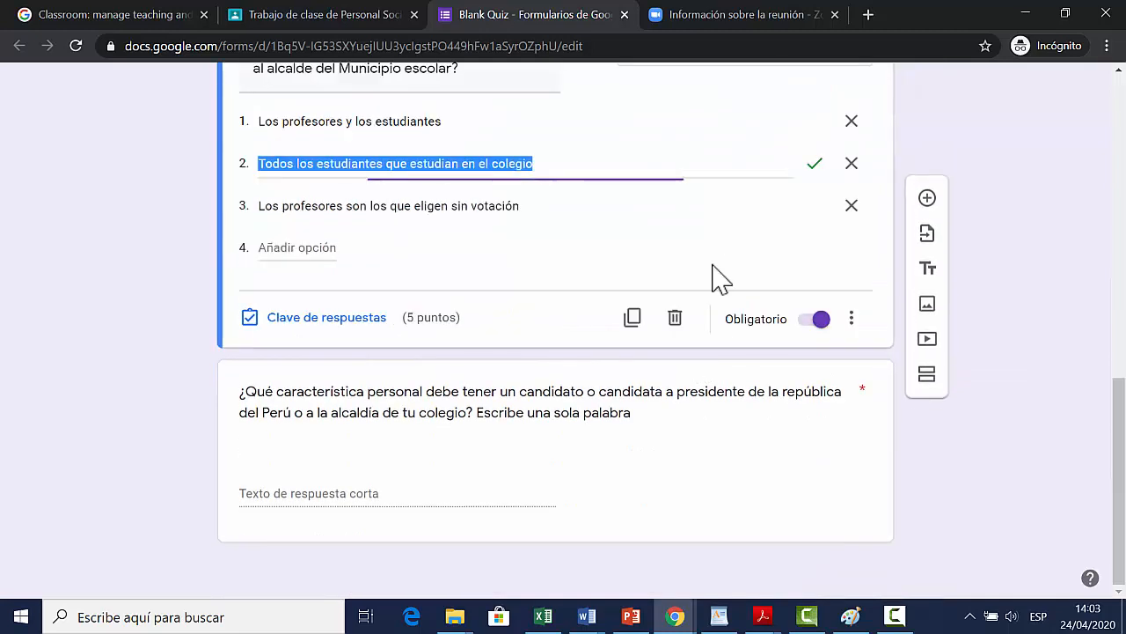
left_click(540, 438)
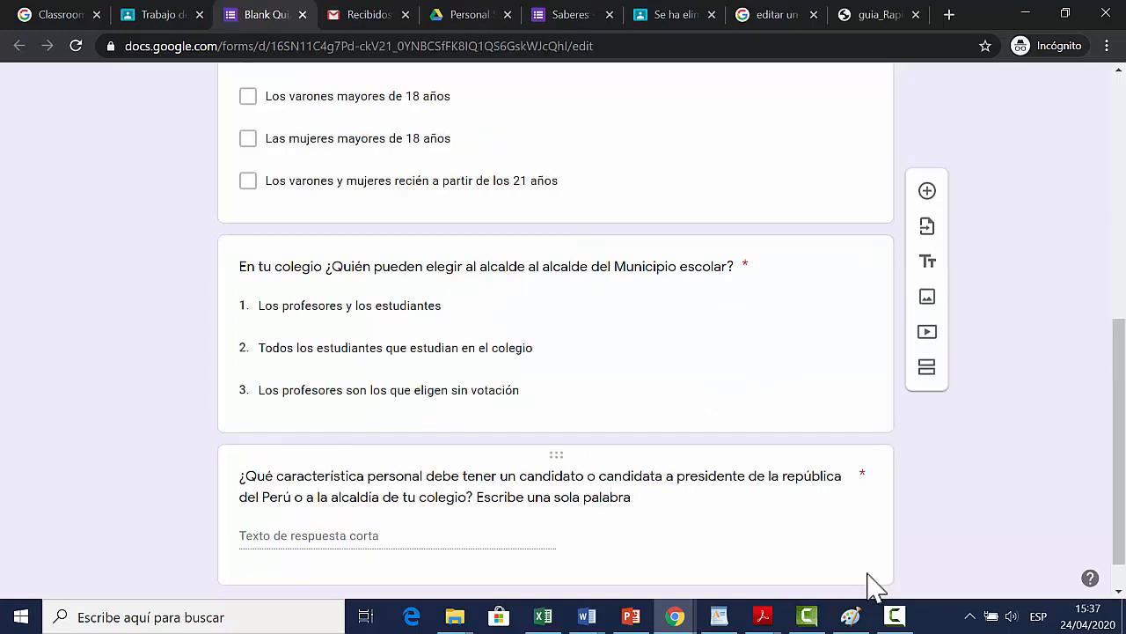
scroll(871, 583, "down", 1)
scroll(871, 583, "up", 4)
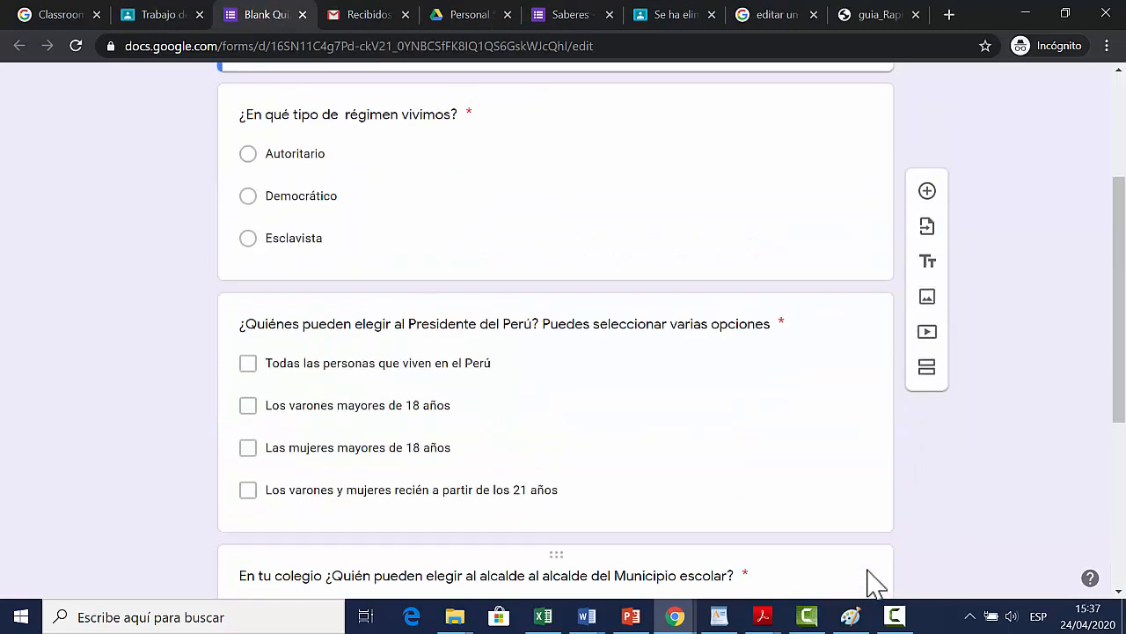
scroll(871, 583, "up", 3)
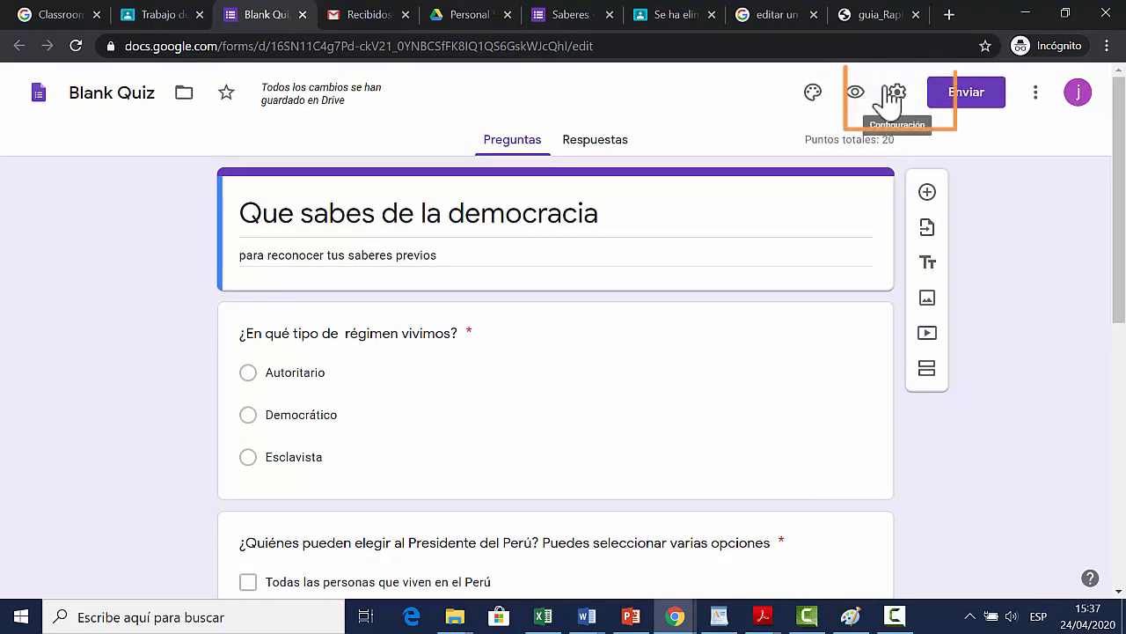
Step: In the form settings, enable collecting e-mail addresses and limiting each respondent to 1 response, and check the other general options
left_click(896, 93)
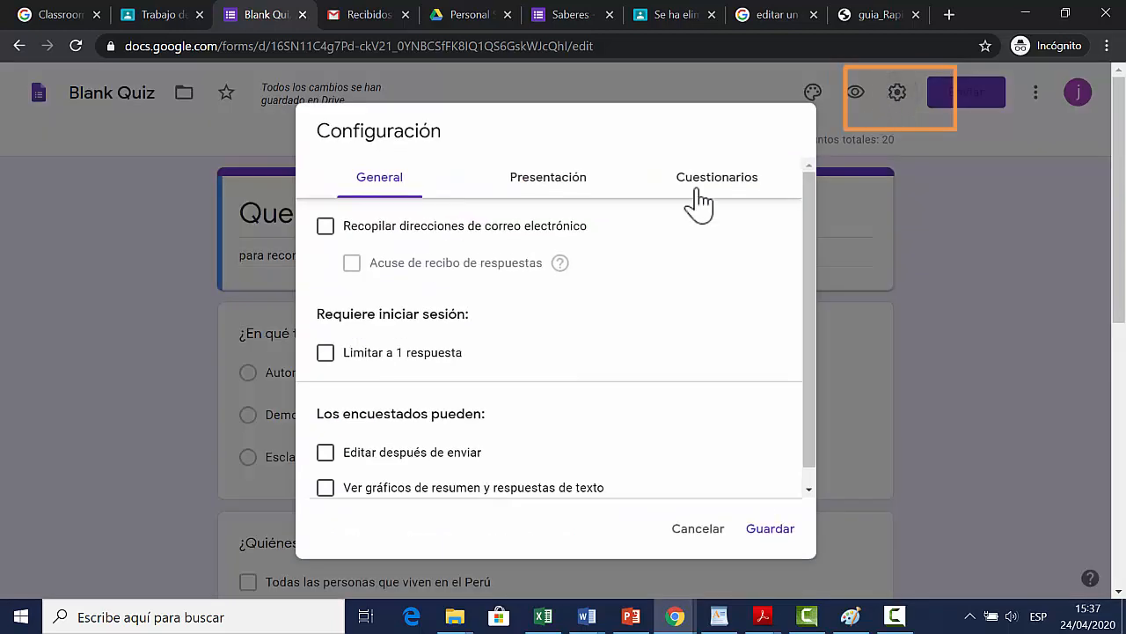
left_click(326, 227)
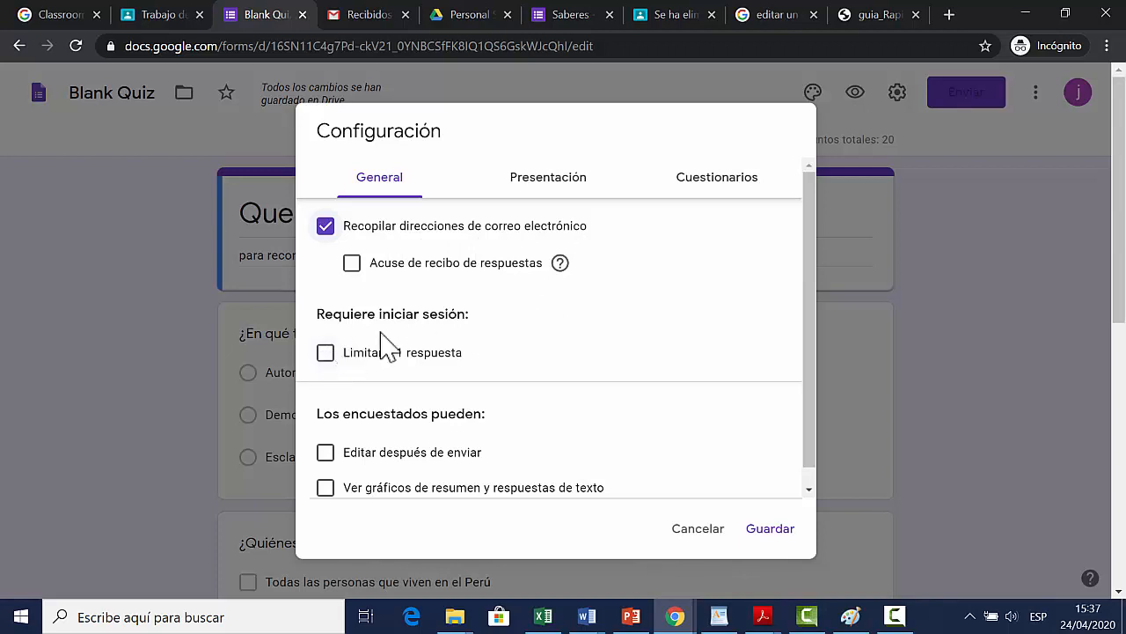
left_click(326, 352)
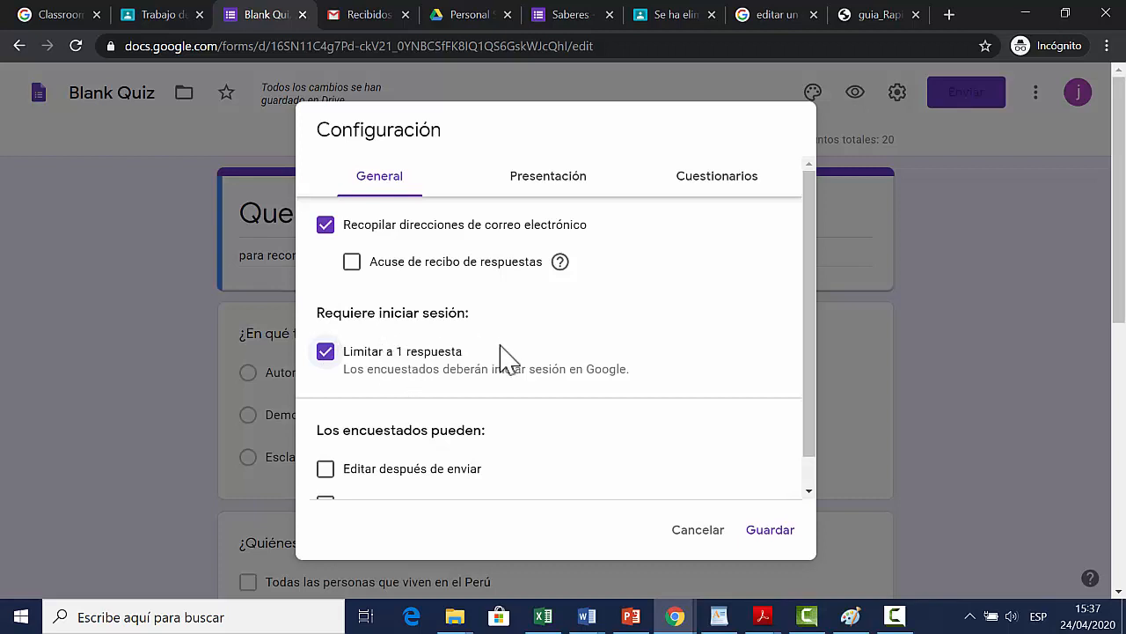
scroll(509, 356, "down", 1)
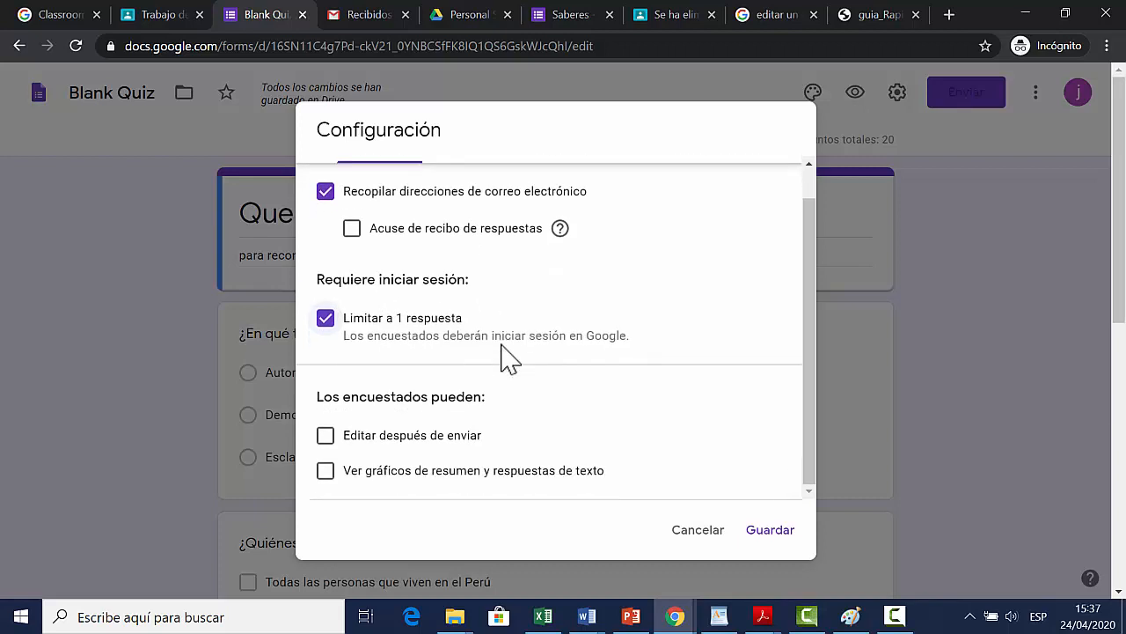
scroll(509, 356, "up", 1)
Step: Review the quiz options for grade release and what respondents can see, and save the form settings
left_click(548, 171)
left_click(722, 179)
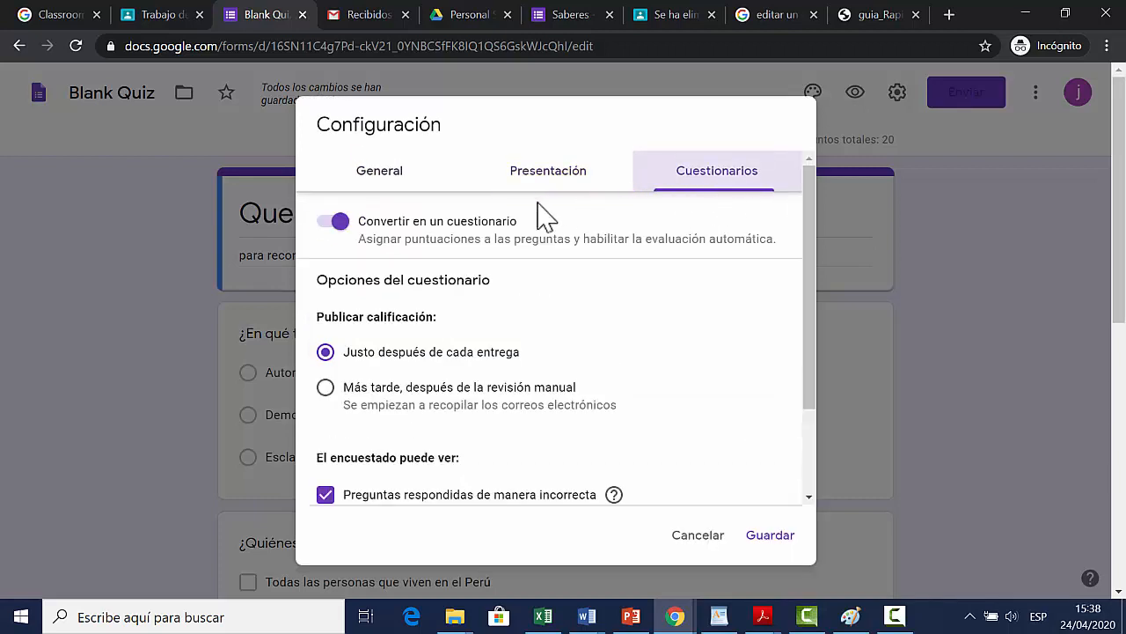
scroll(548, 361, "down", 3)
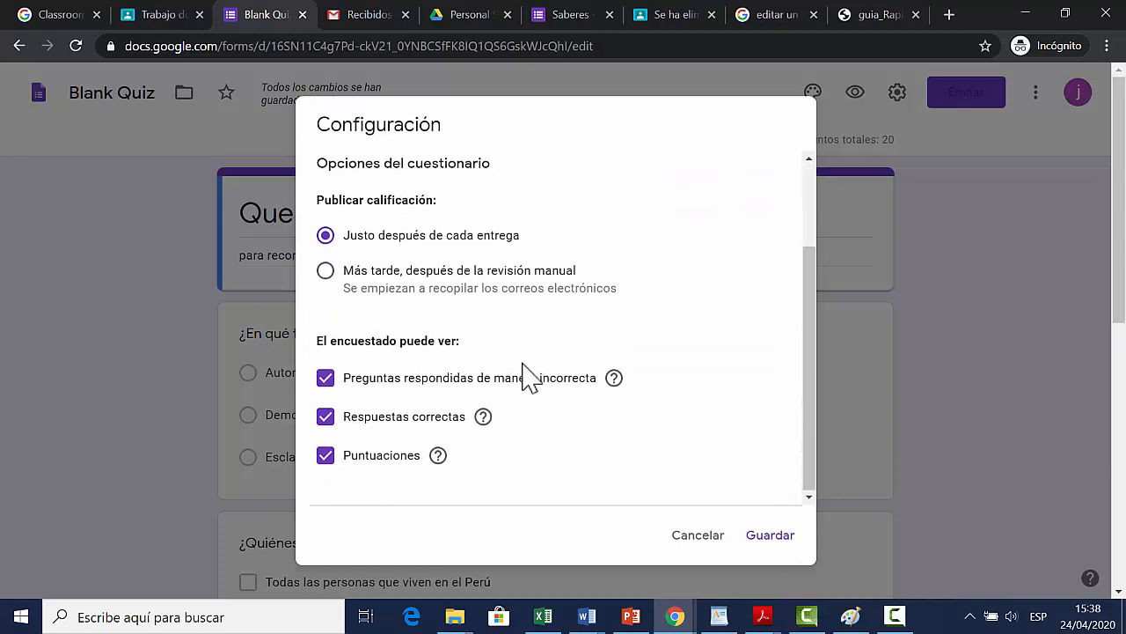
scroll(423, 373, "up", 2)
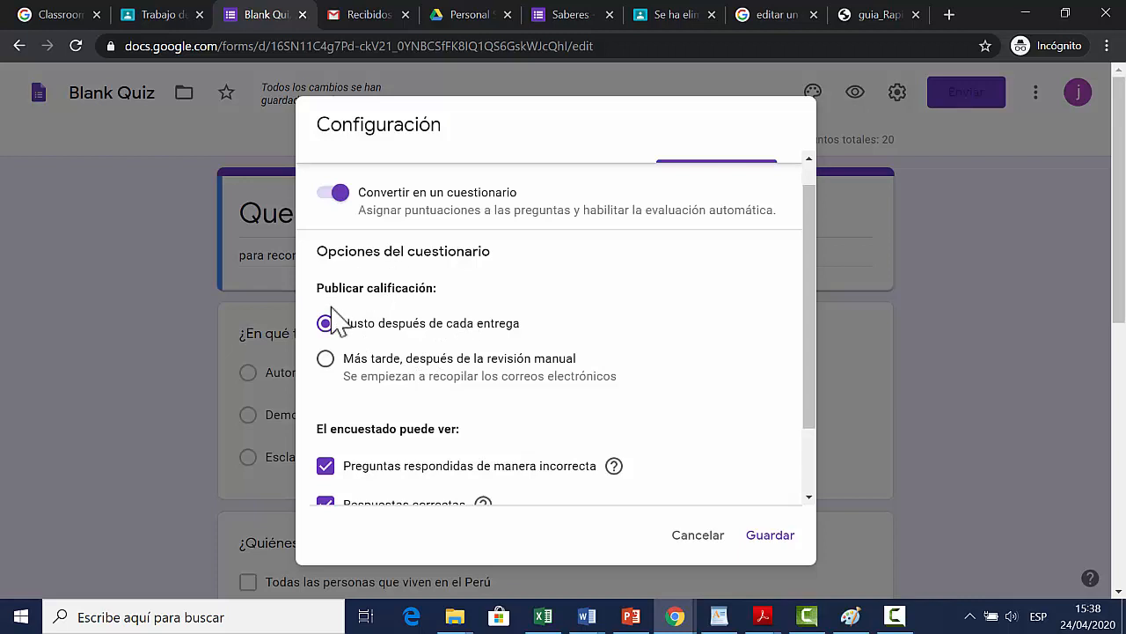
scroll(506, 372, "up", 1)
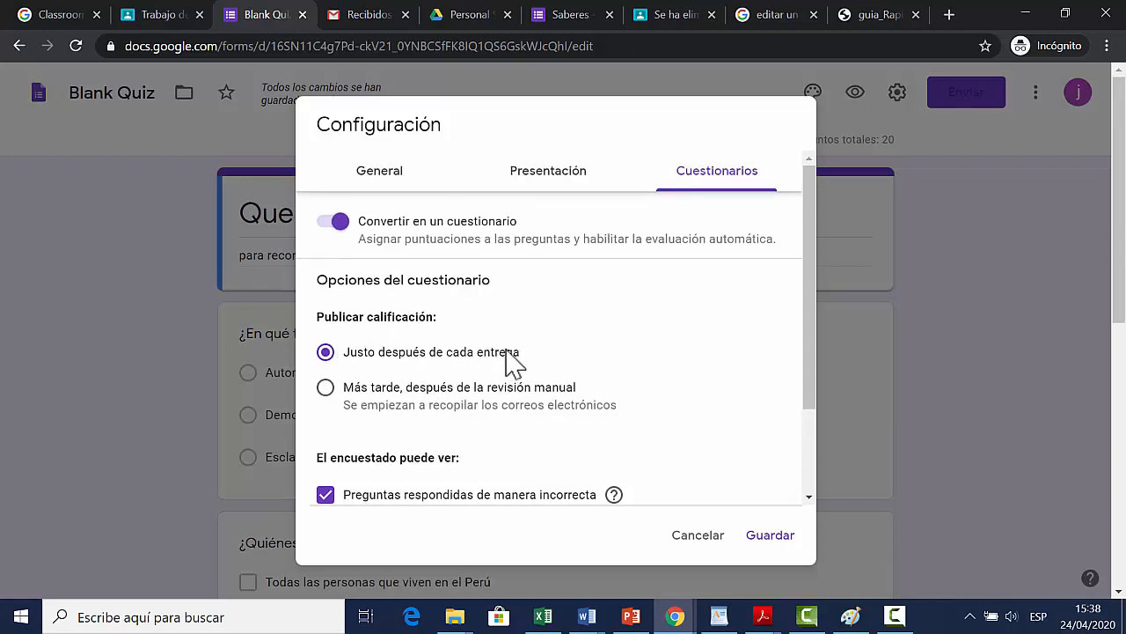
scroll(519, 368, "down", 2)
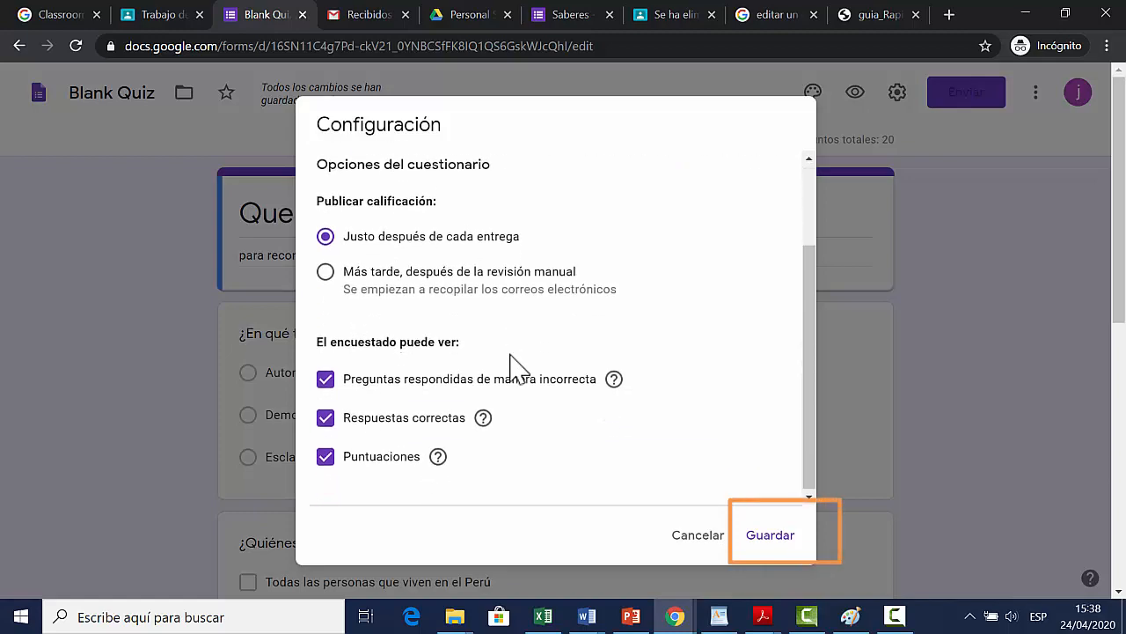
scroll(510, 365, "up", 2)
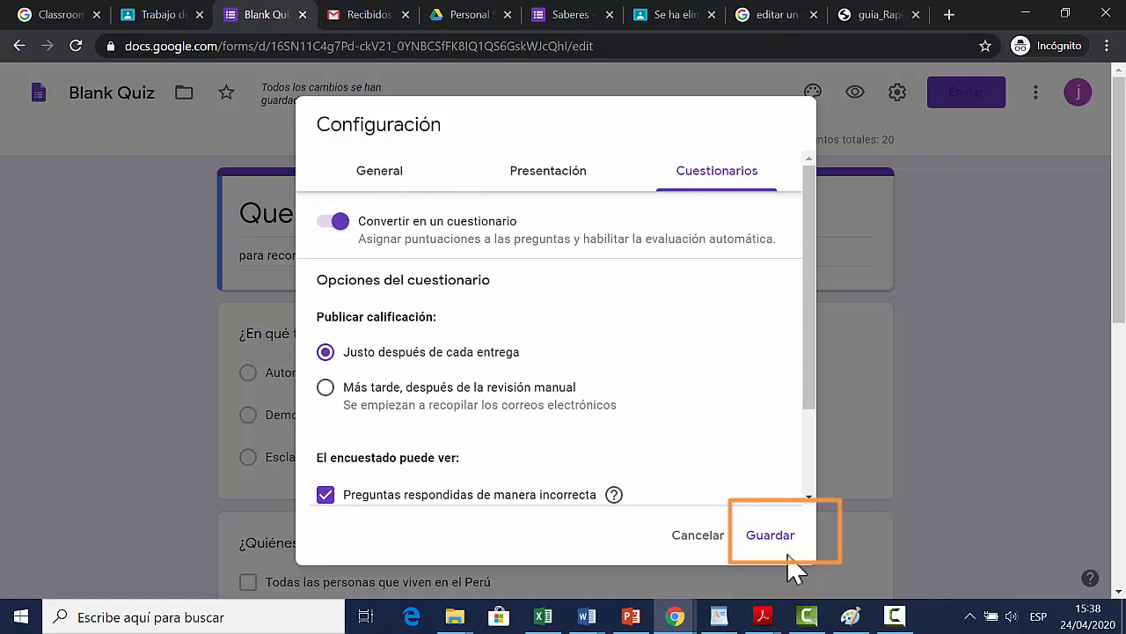
left_click(774, 535)
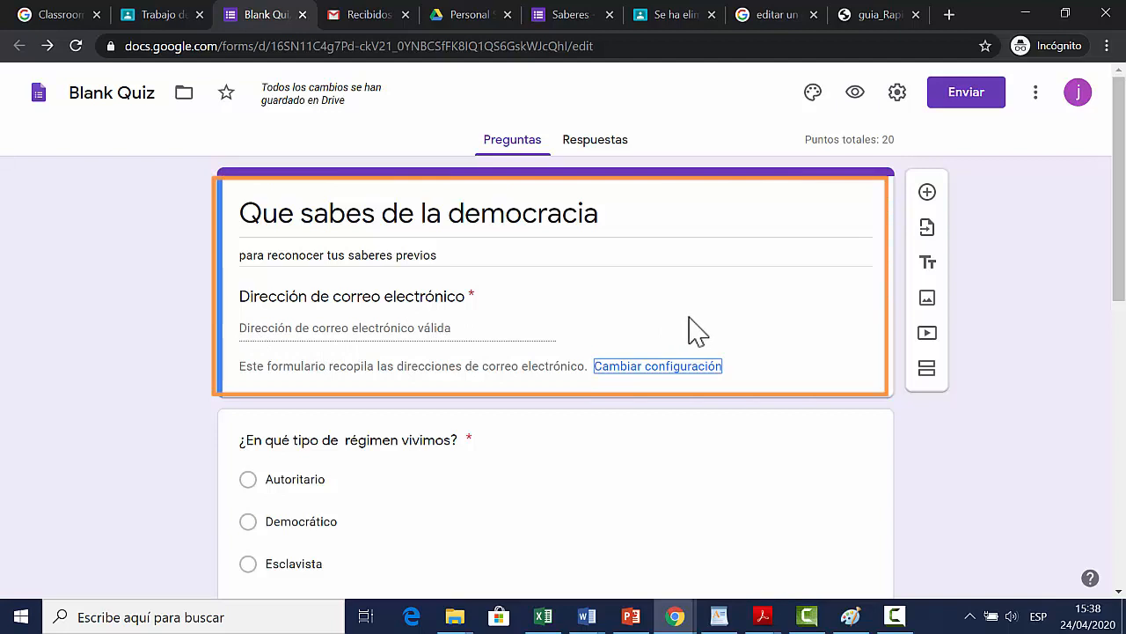
Step: Open the form's sending options, shorten the link's URL, and look at the HTML embed option
left_click(958, 104)
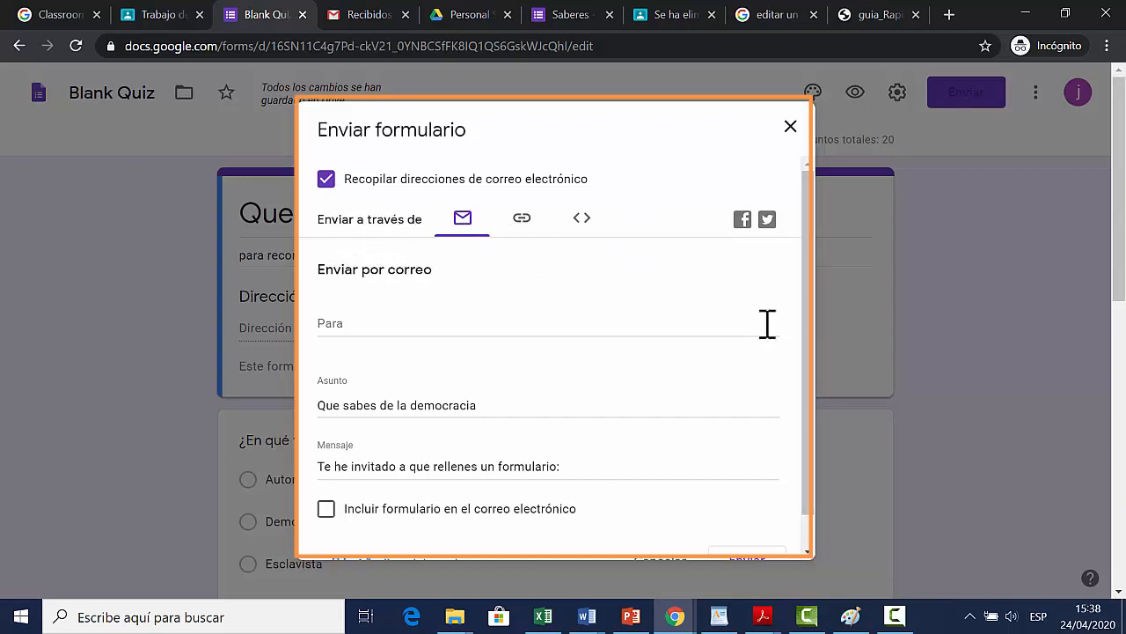
left_click_drag(811, 304, 802, 272)
left_click(521, 230)
left_click(327, 336)
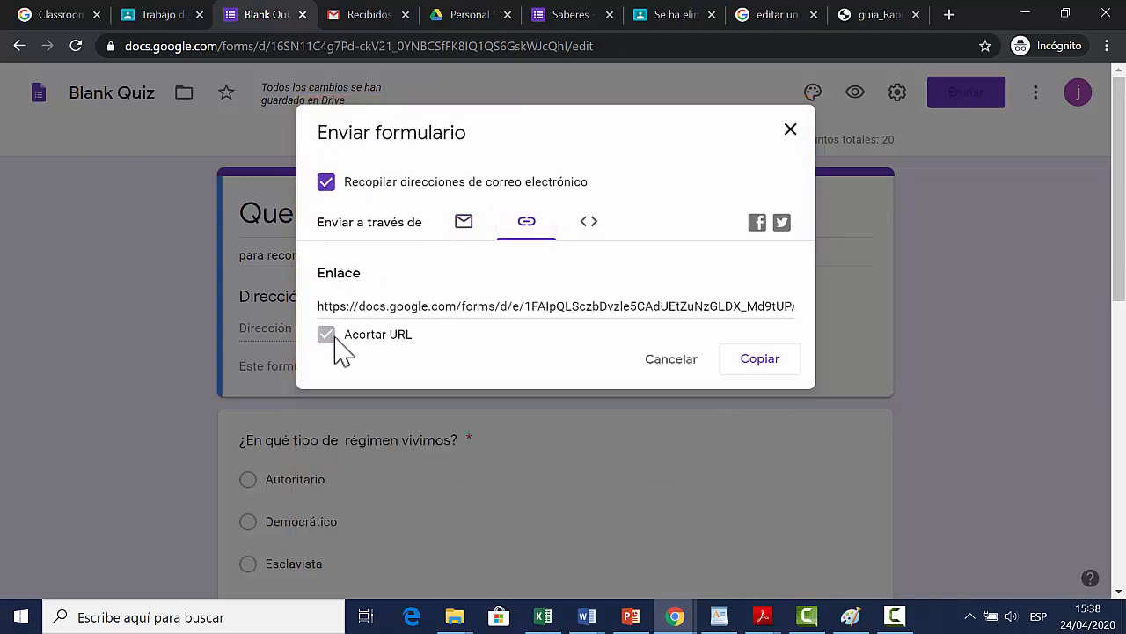
left_click(594, 238)
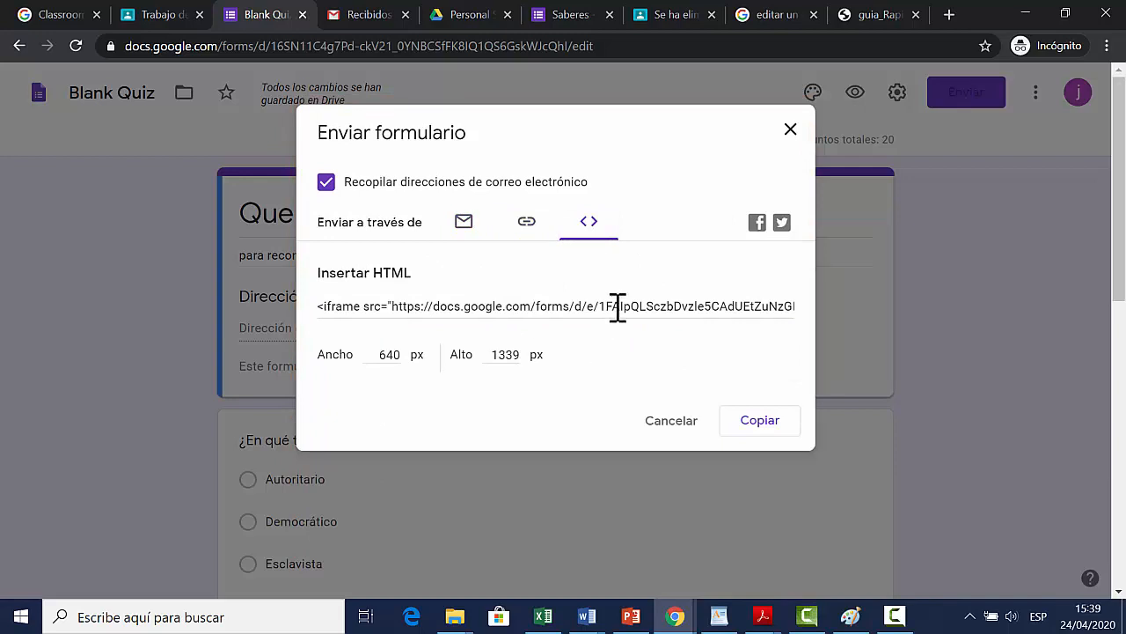
Step: Copy the form's shortened link and close the sending options
left_click(528, 235)
left_click_drag(554, 303, 409, 297)
key("ctrl+c")
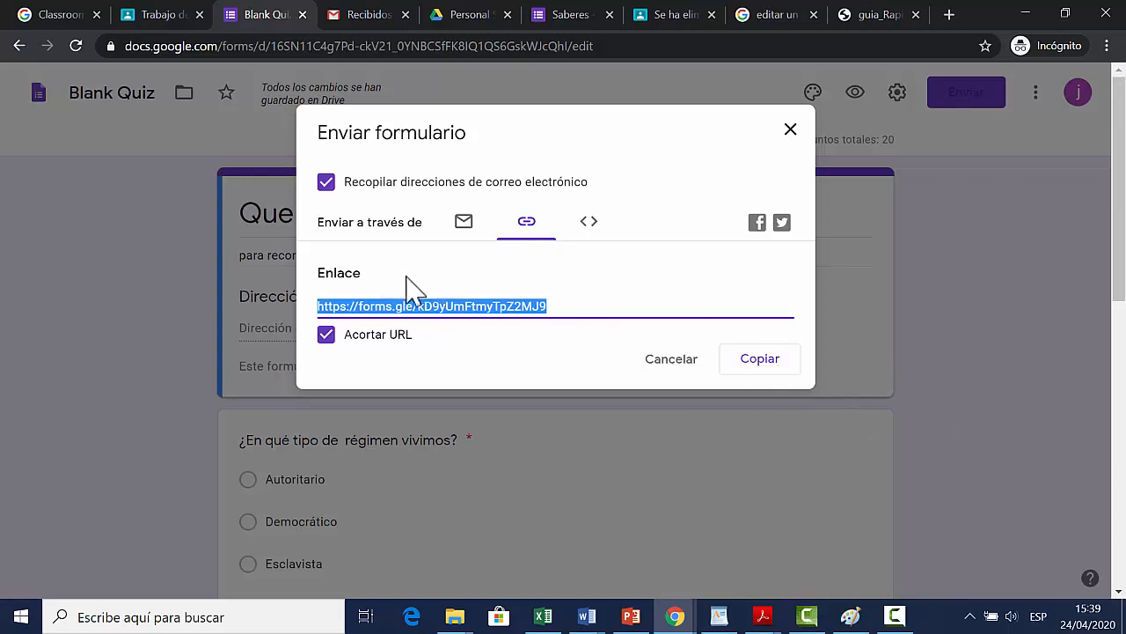
left_click(756, 366)
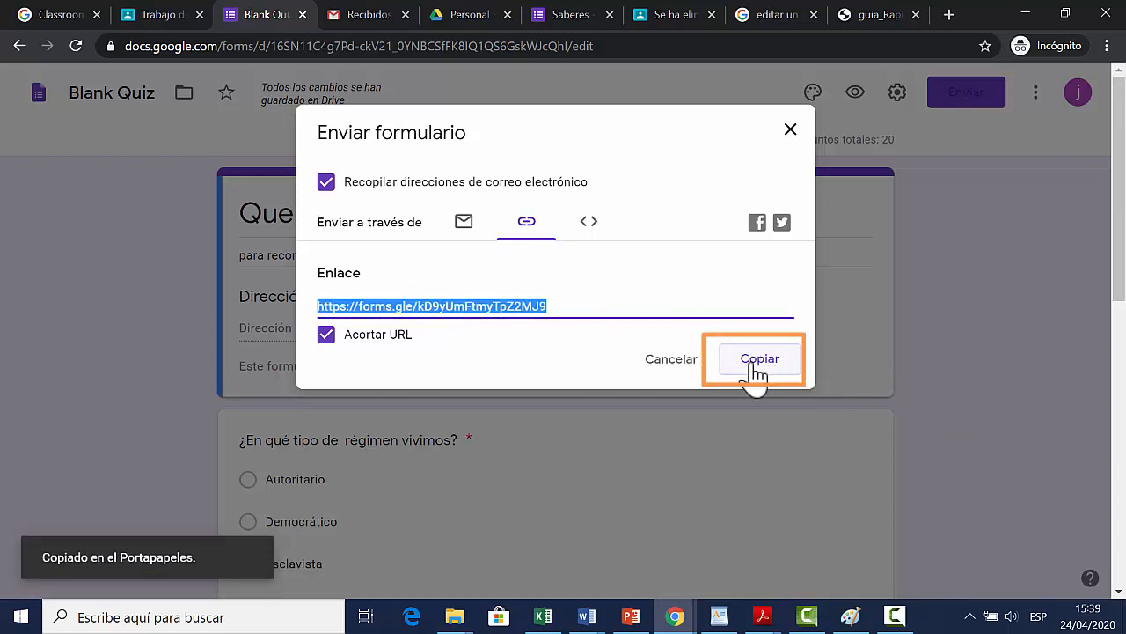
left_click(789, 132)
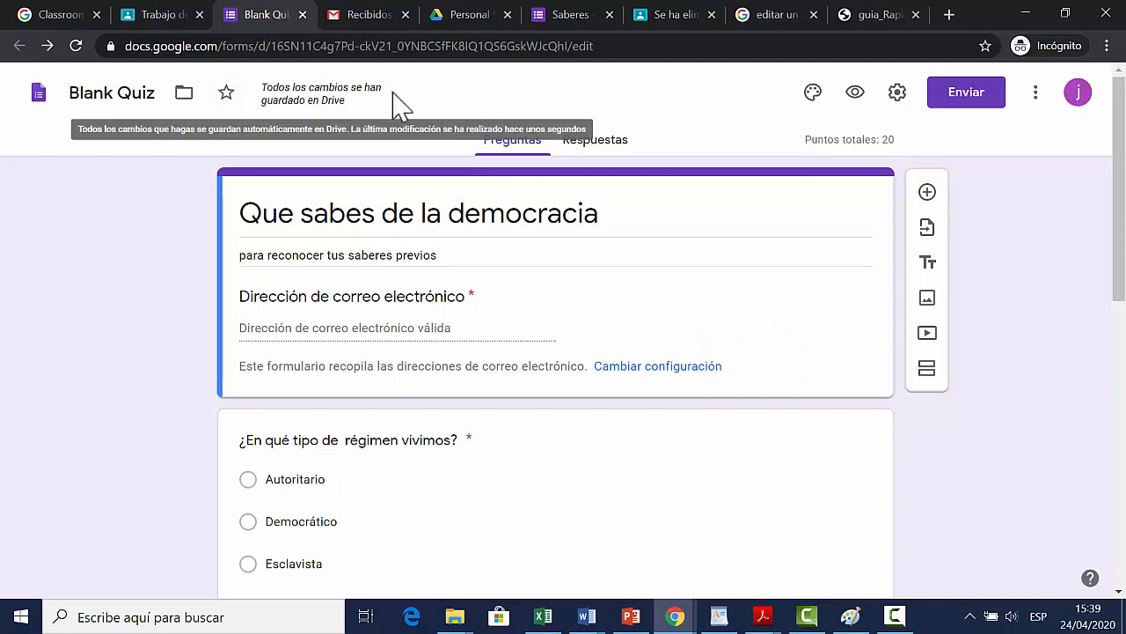
Step: Switch to the Classroom assignment and paste the form link on a new line below the instructions
left_click(176, 22)
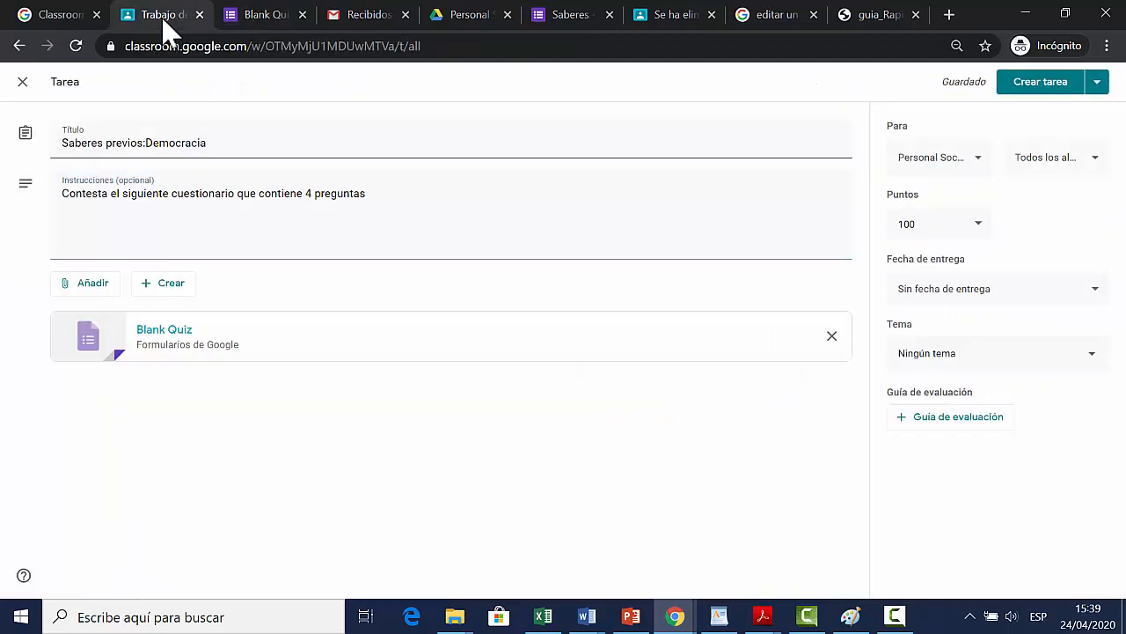
left_click(387, 192)
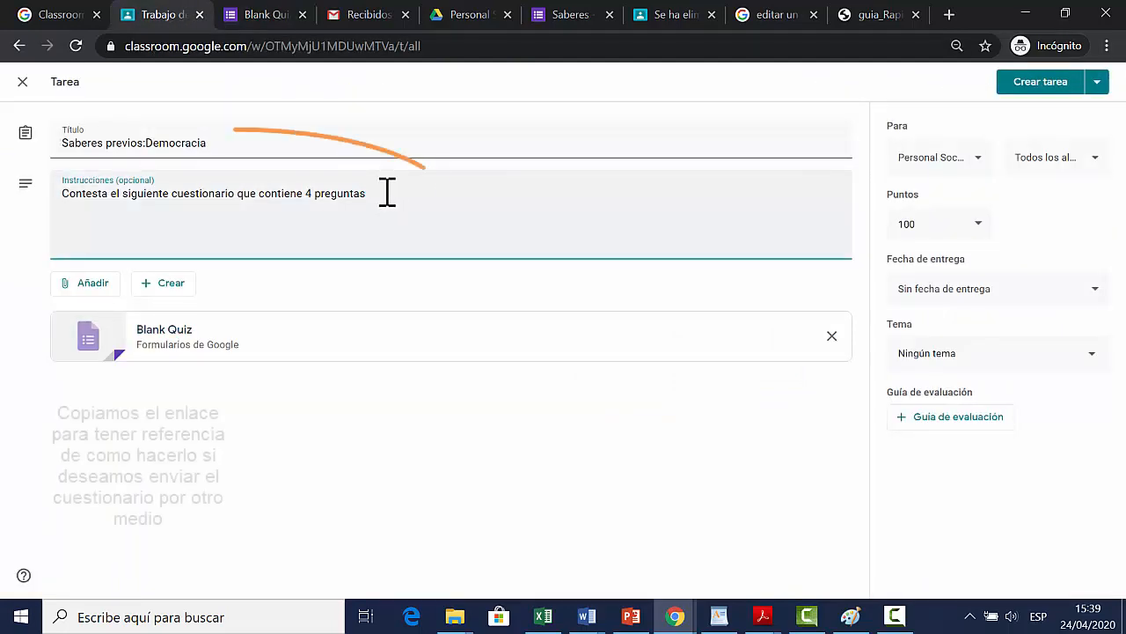
key("Return")
key("ctrl+v")
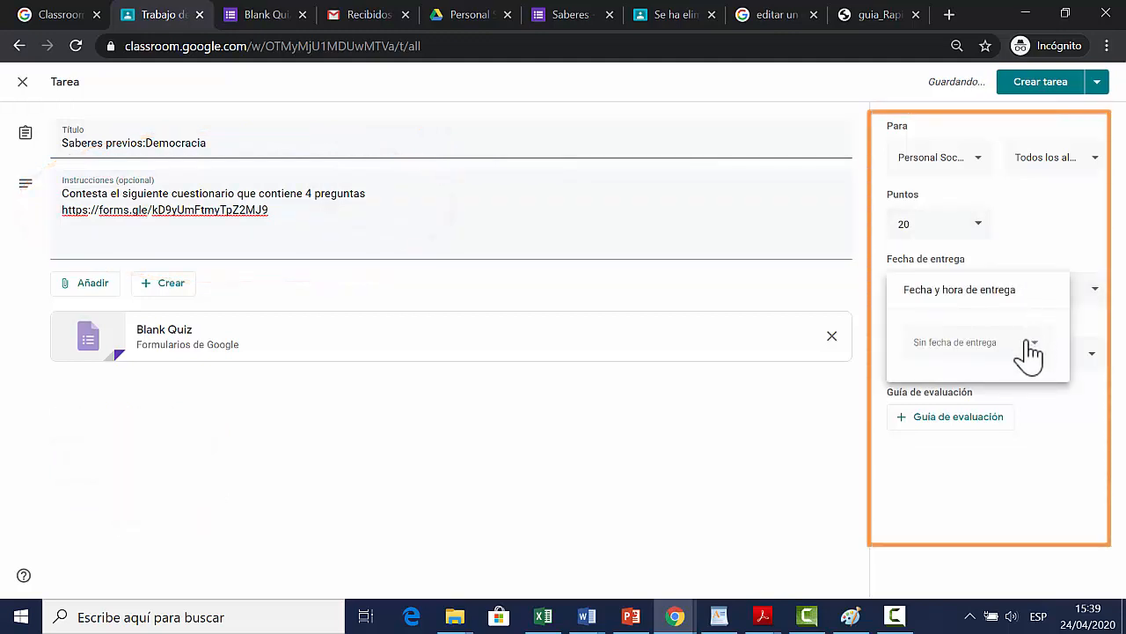
Step: Set the assignment to 20 points and its due date to 4 May 2020 at 8:00
left_click(1032, 350)
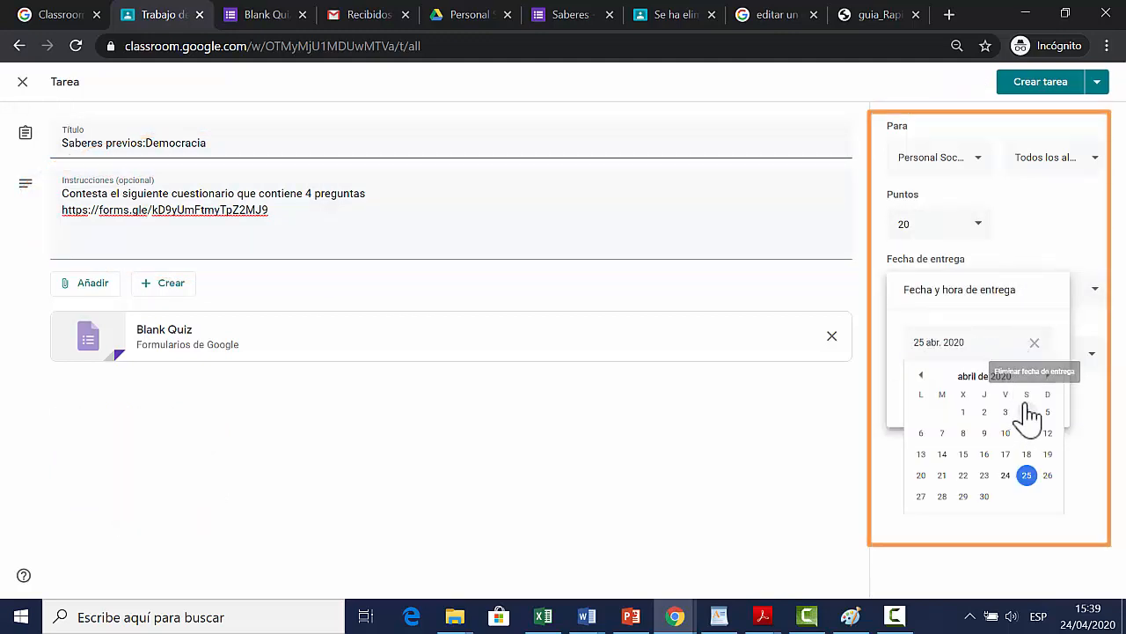
left_click(1048, 375)
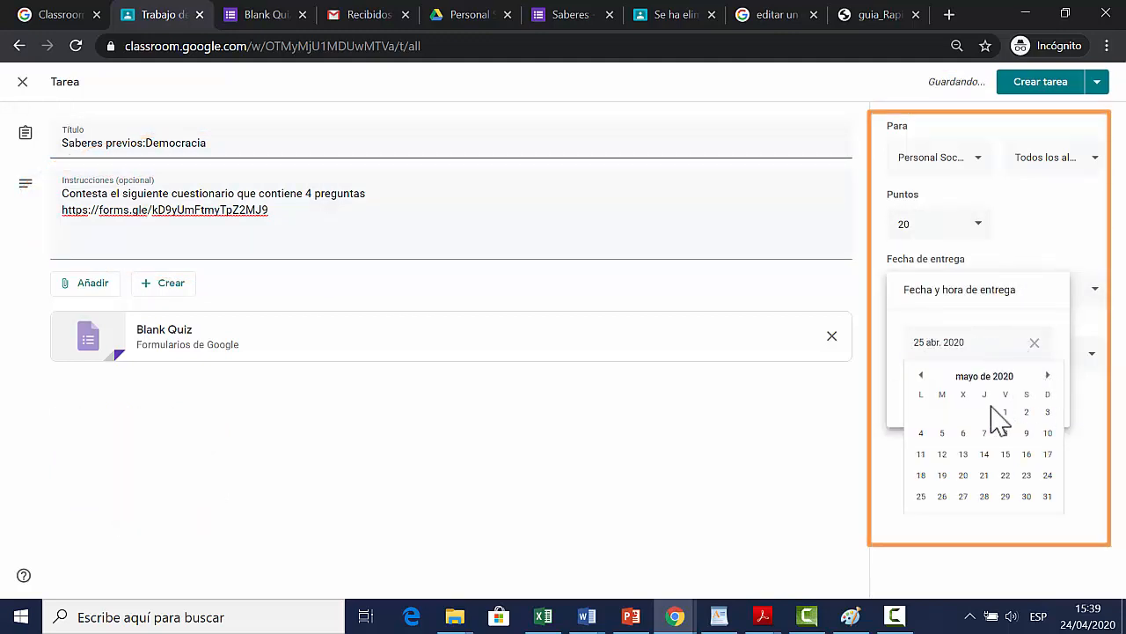
left_click(920, 453)
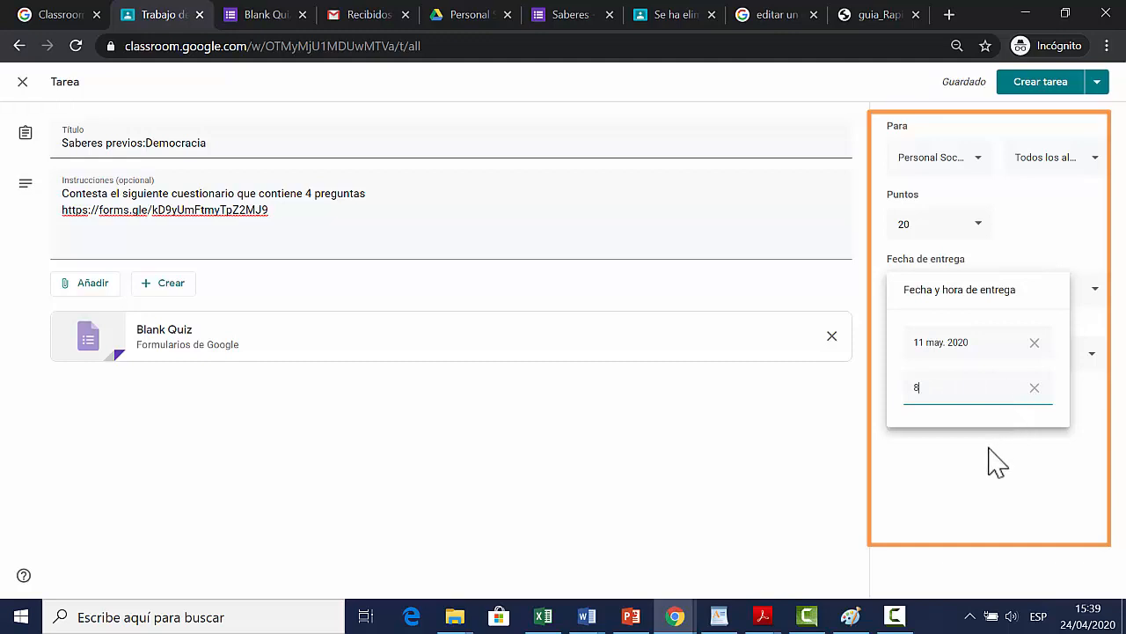
left_click(999, 345)
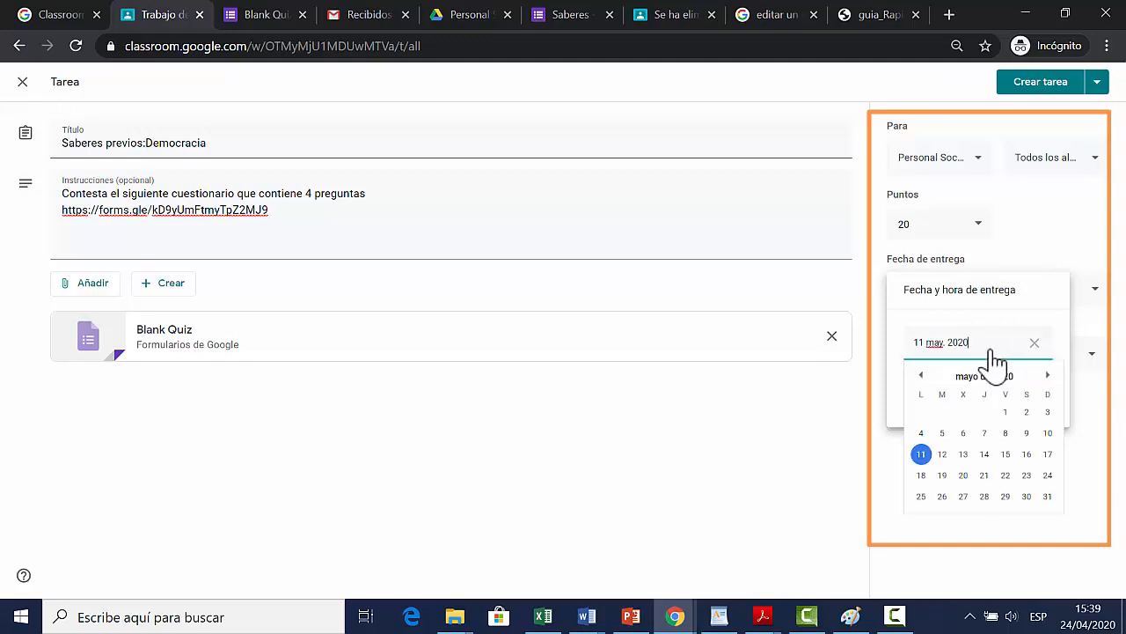
left_click(921, 433)
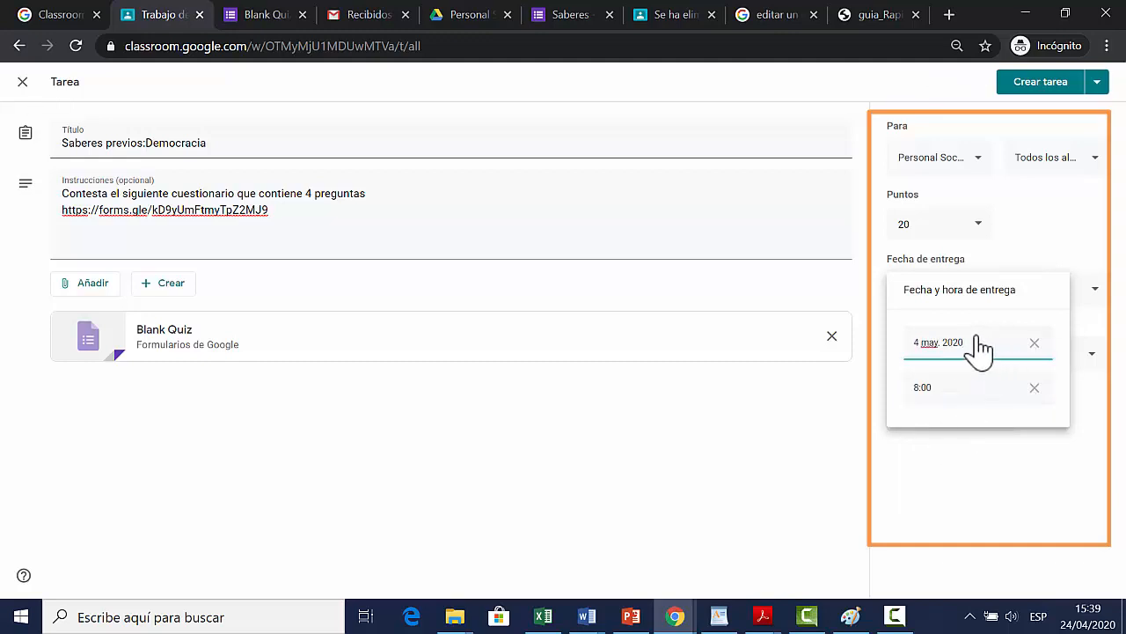
left_click(1036, 242)
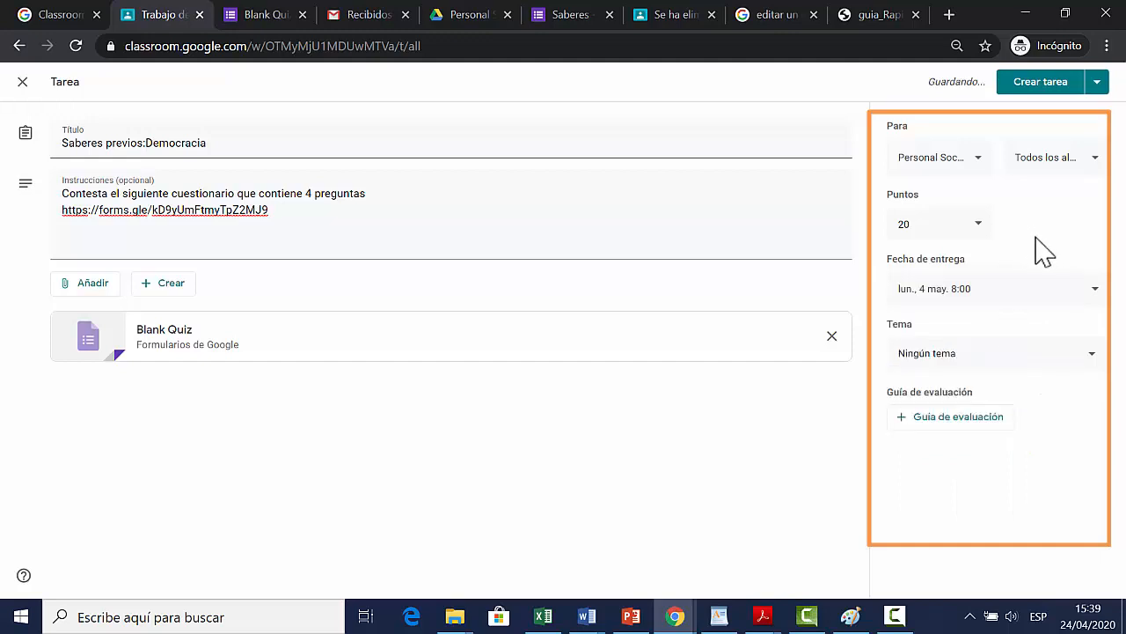
Step: File the assignment under the existing topic that begins "SESION 1. La democracia en el Perú"
left_click(1086, 367)
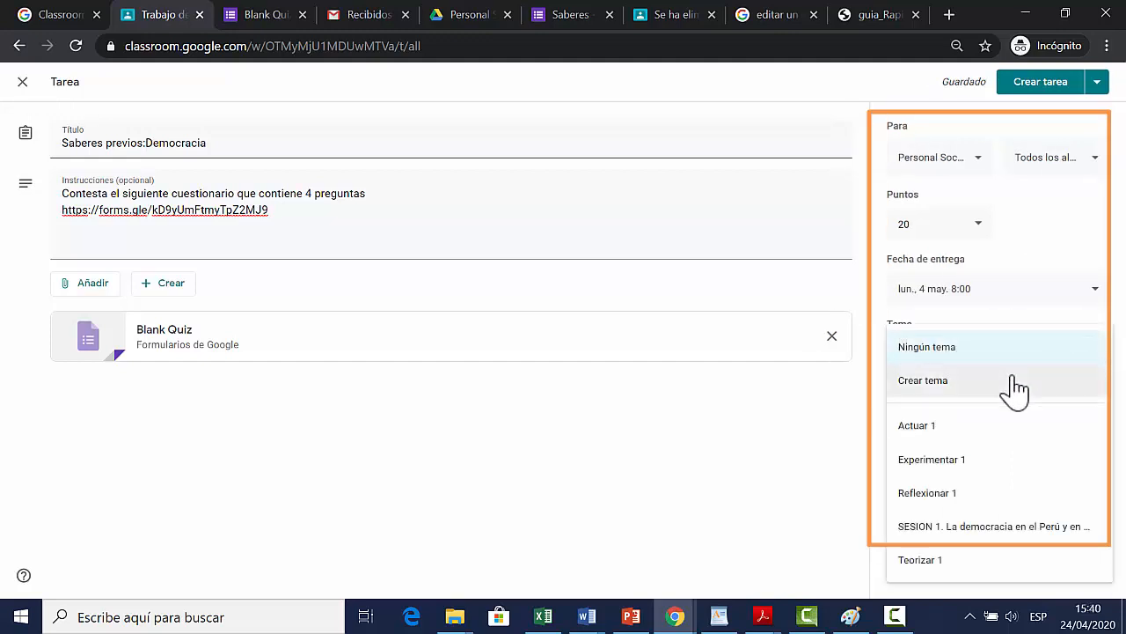
left_click(953, 533)
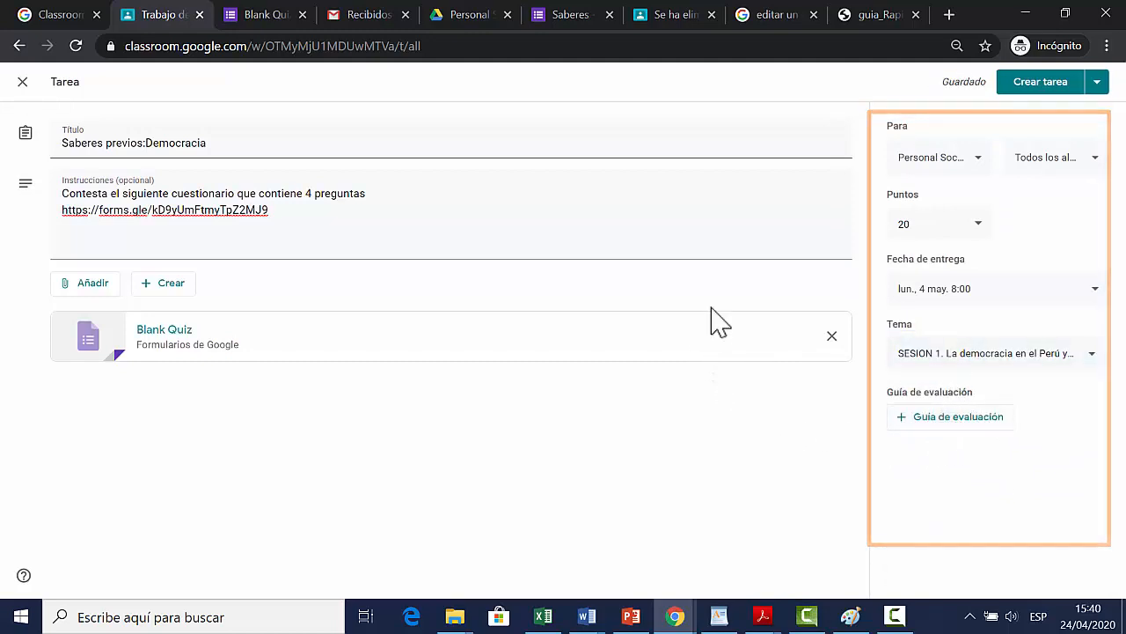
Step: Publish the "Saberes previos:Democracia" assignment and expand its details on the reloaded classwork page
left_click(1041, 82)
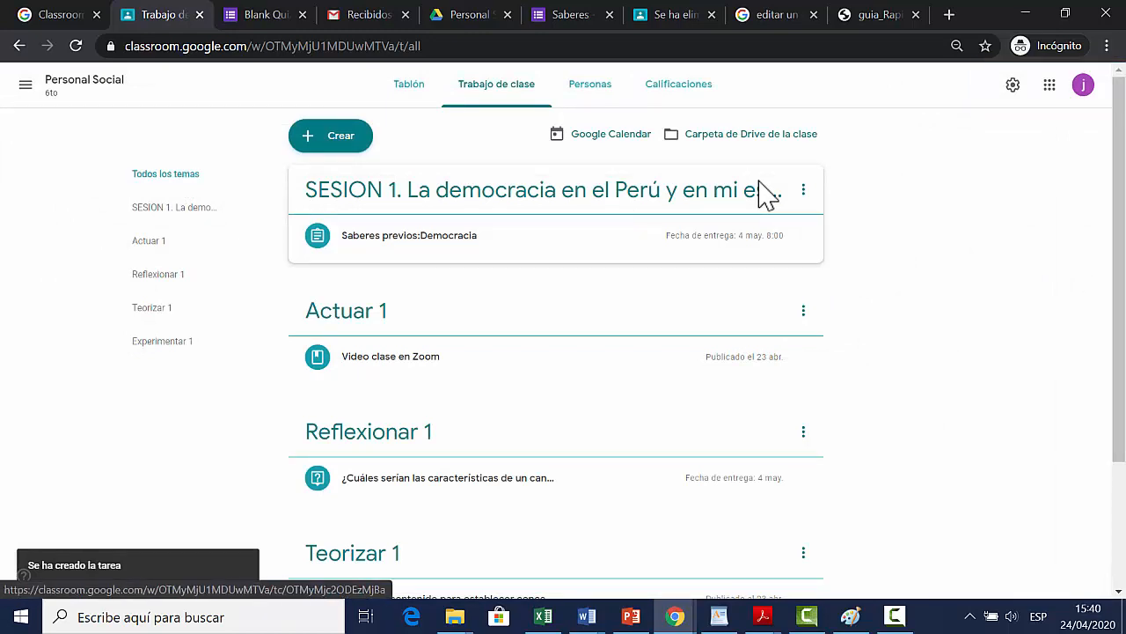
left_click(406, 46)
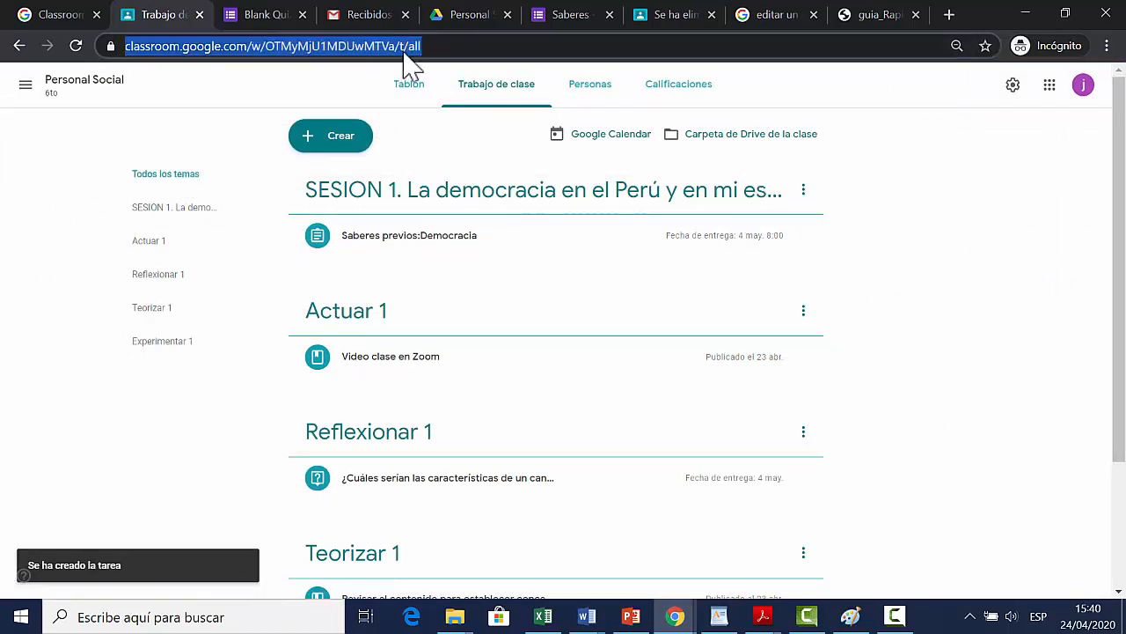
key("Return")
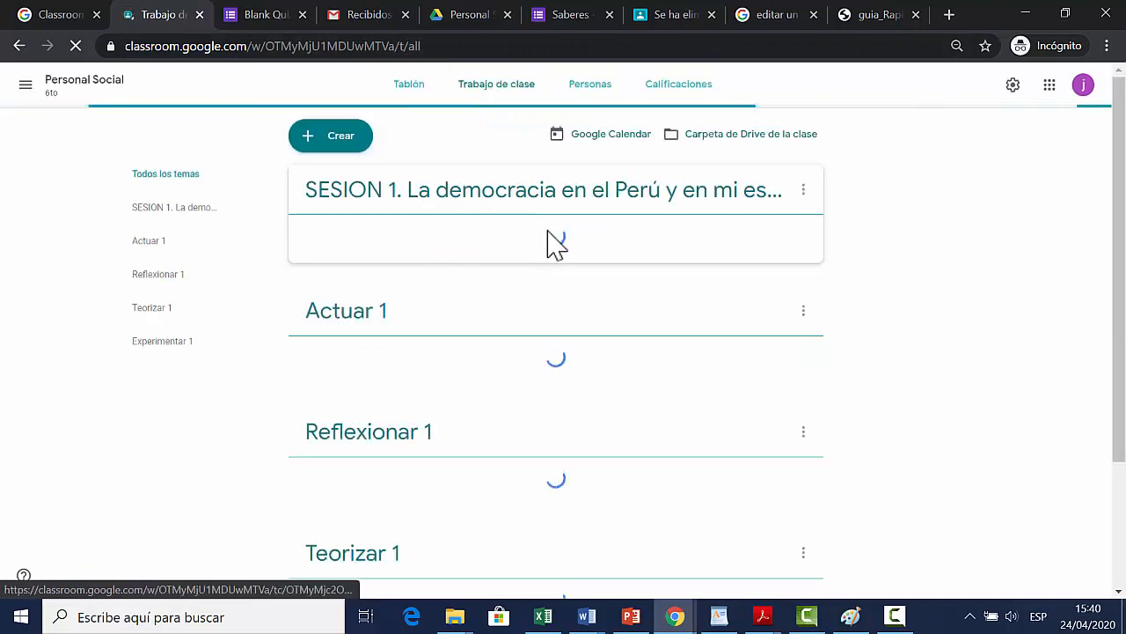
left_click(490, 241)
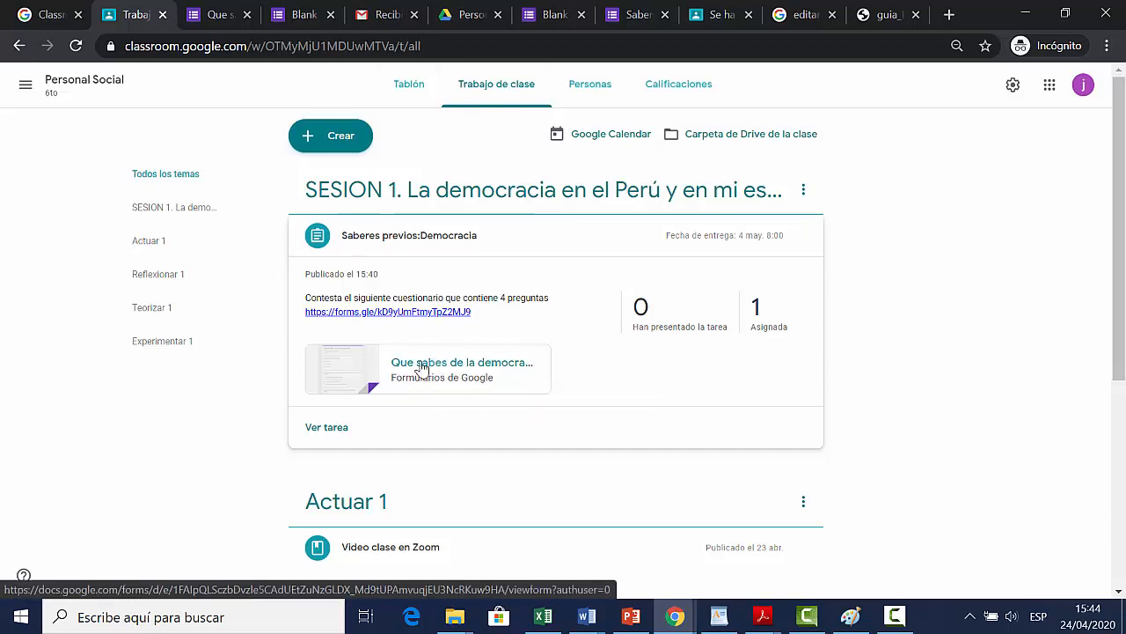
Step: Switch to Gmail, go from there to Google Drive, and open the "Blank Quiz" form for editing
left_click(388, 17)
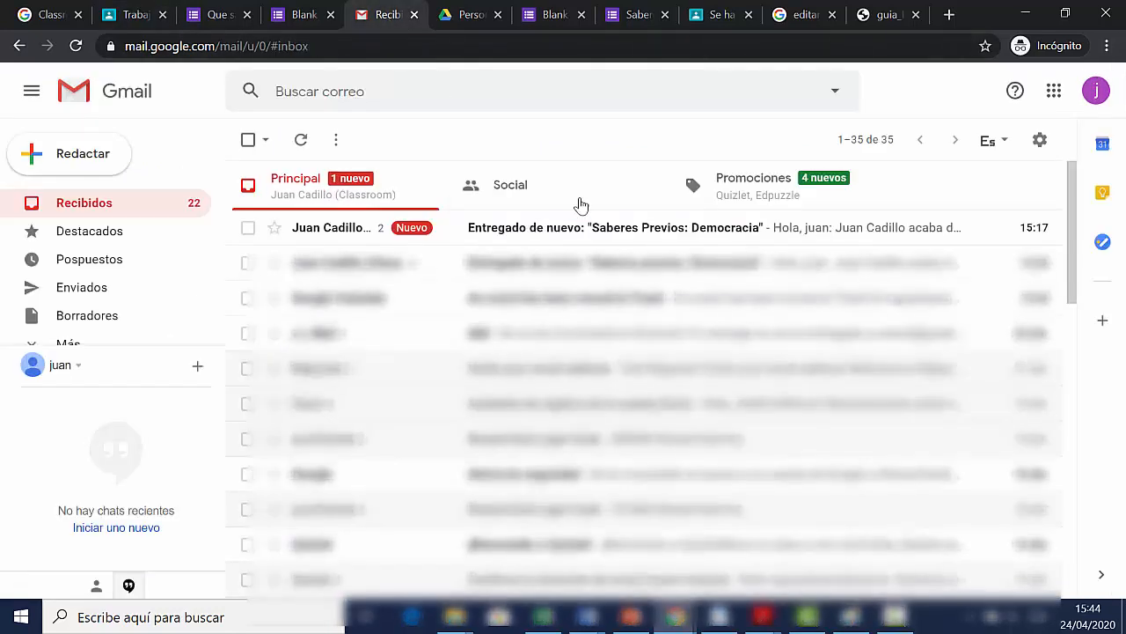
left_click(1058, 94)
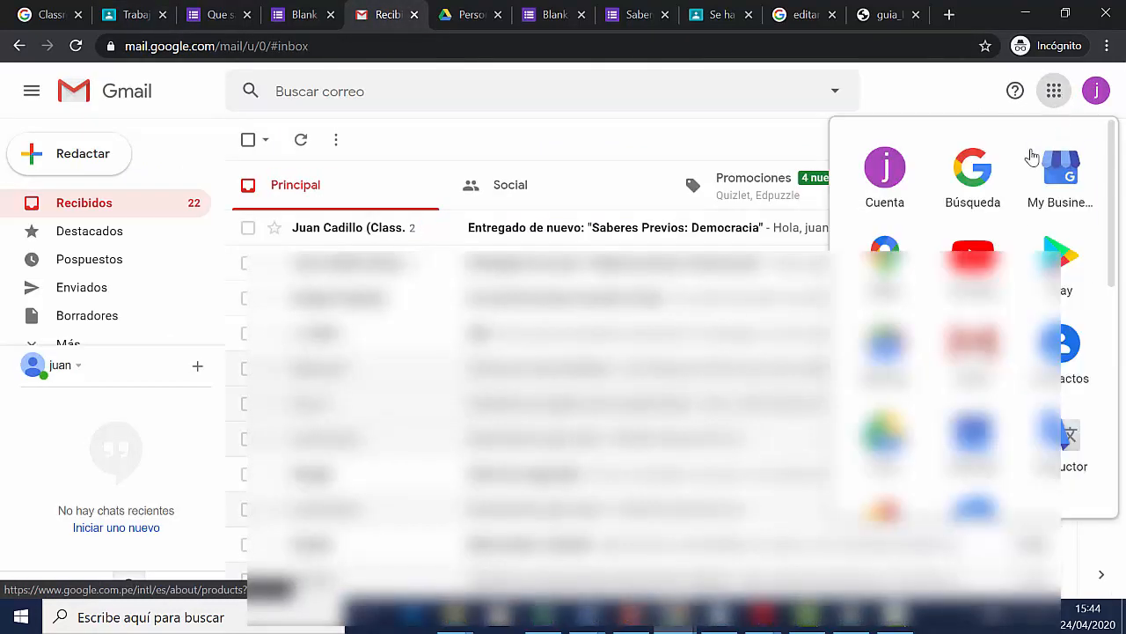
left_click(888, 434)
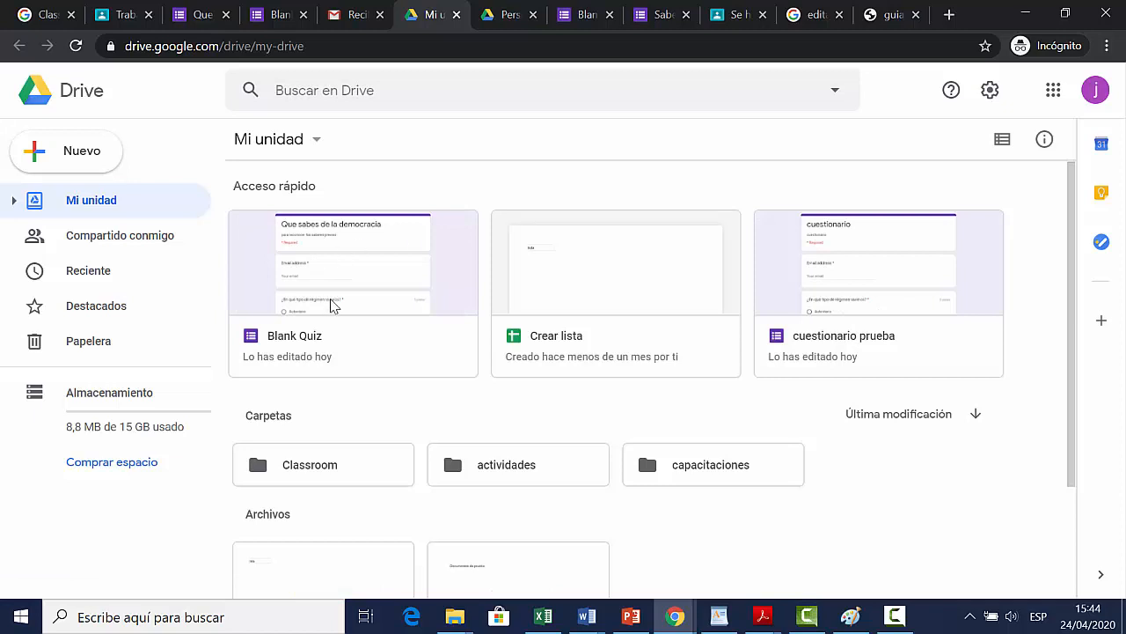
left_click(293, 343)
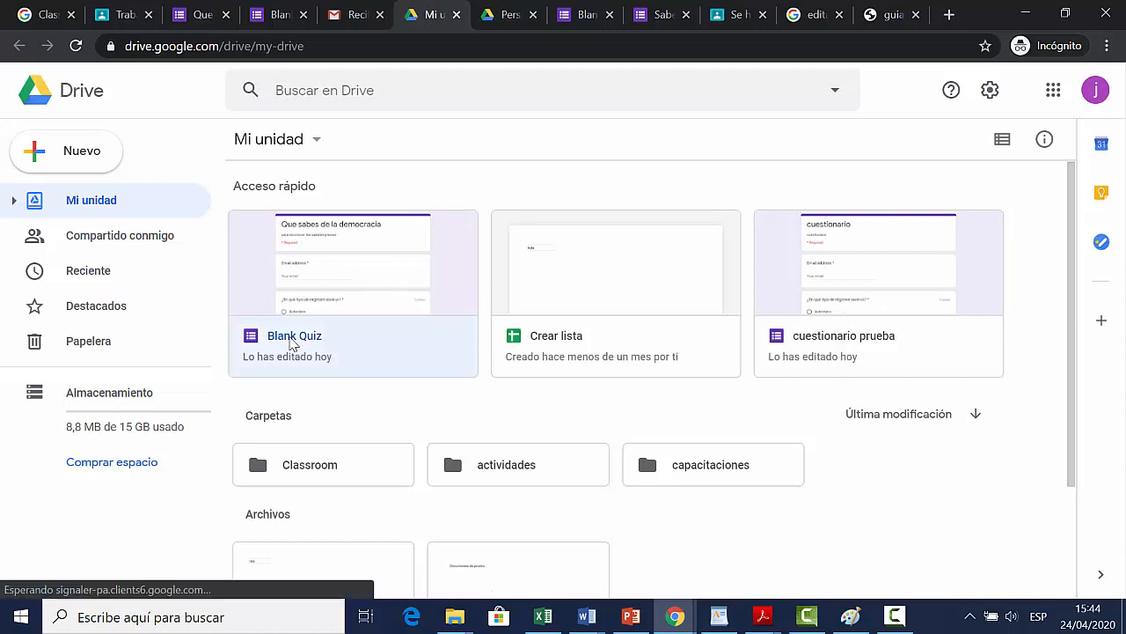
double_click(293, 343)
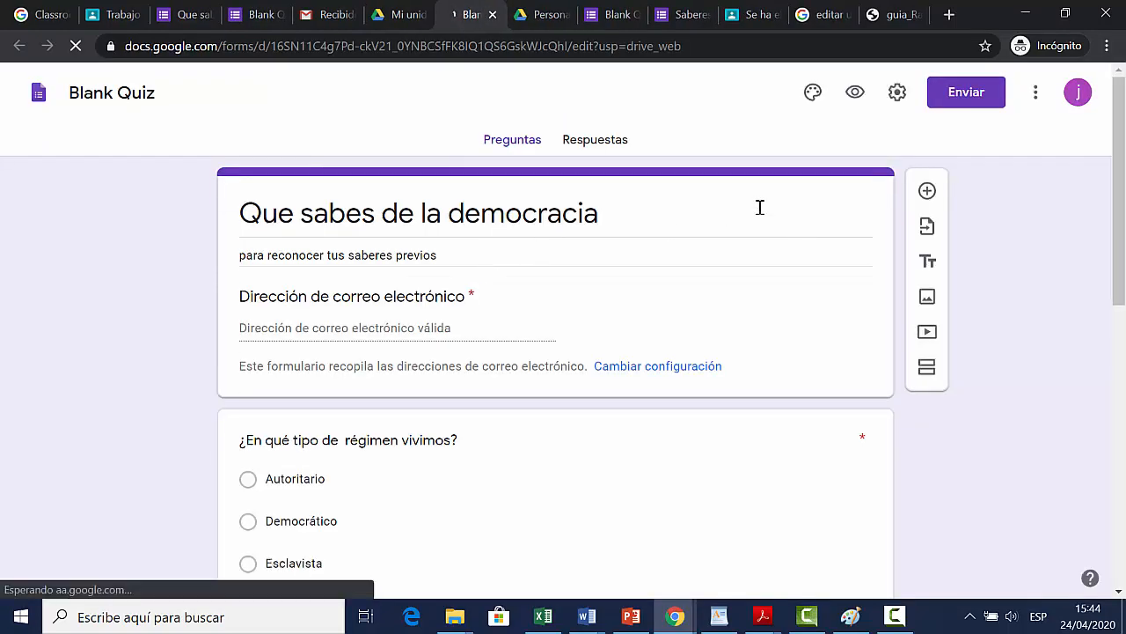
Step: Look through the questions of the "Que sabes de la democracia" quiz and view its responses
scroll(139, 195, "down", 7)
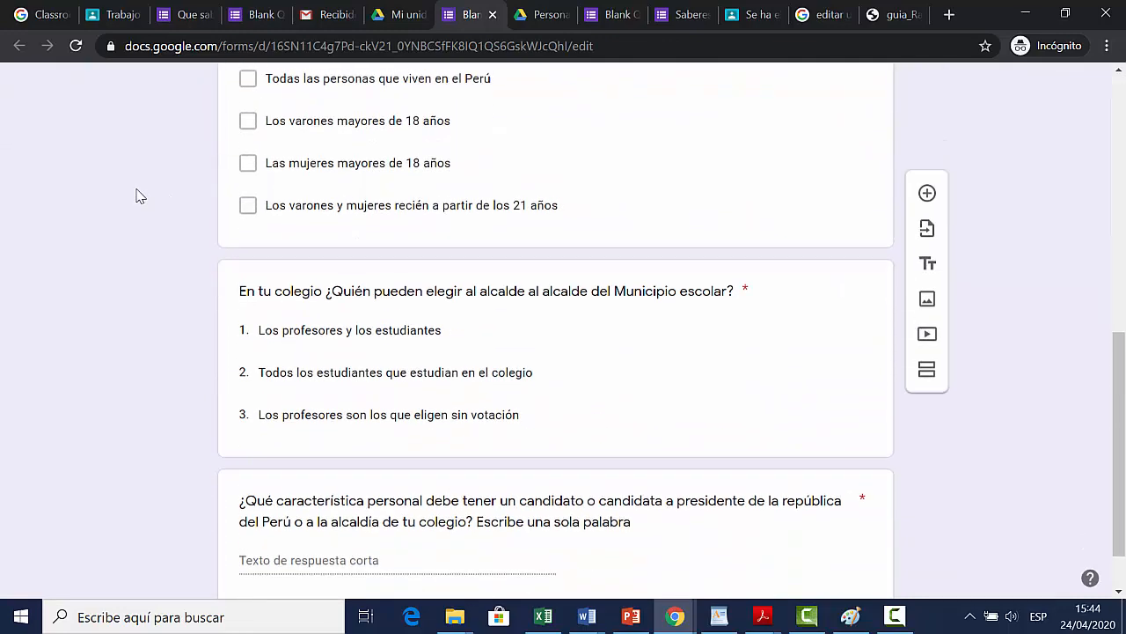
scroll(139, 195, "up", 5)
scroll(176, 204, "up", 2)
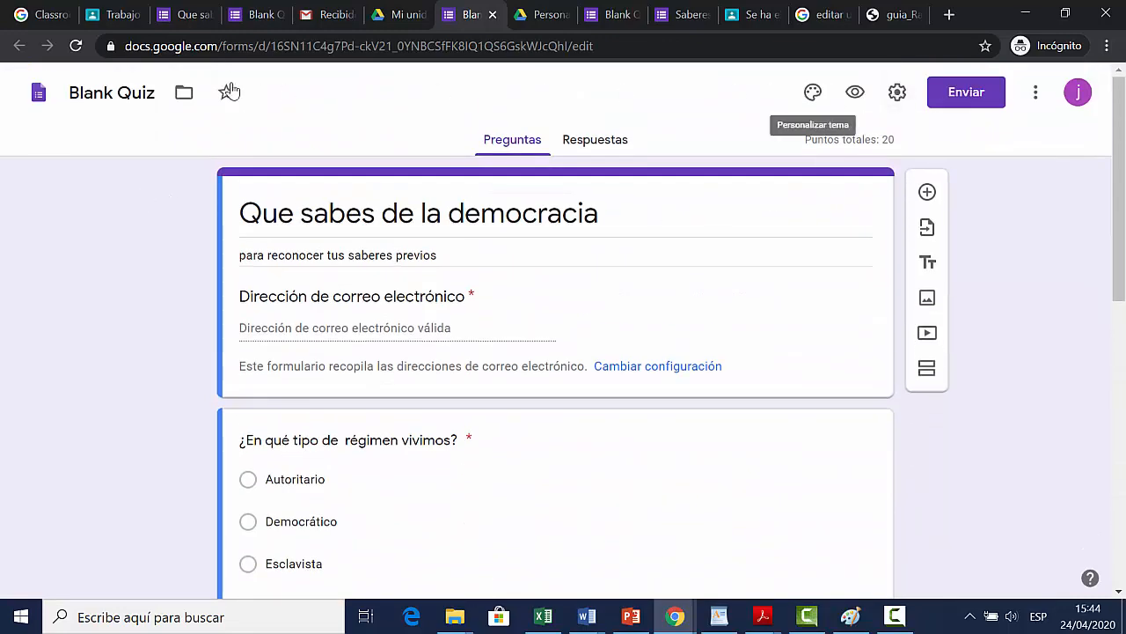
left_click(607, 153)
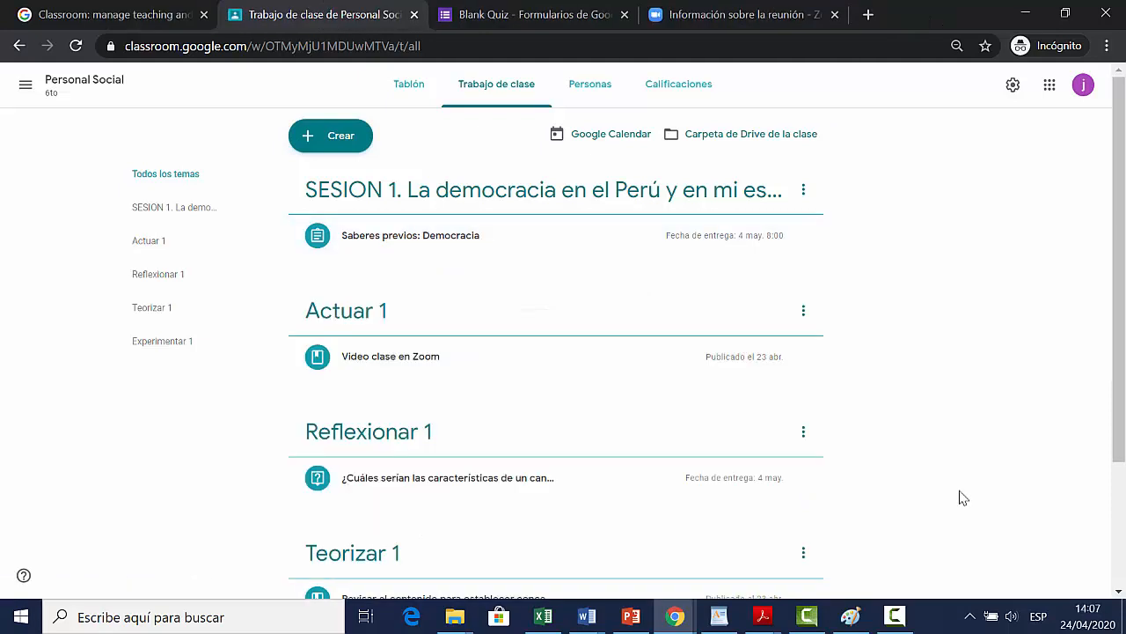
Step: Delete the "Trabajo en Padlet" assignment under the Experimentar 1 topic of the Classroom class
scroll(962, 496, "down", 2)
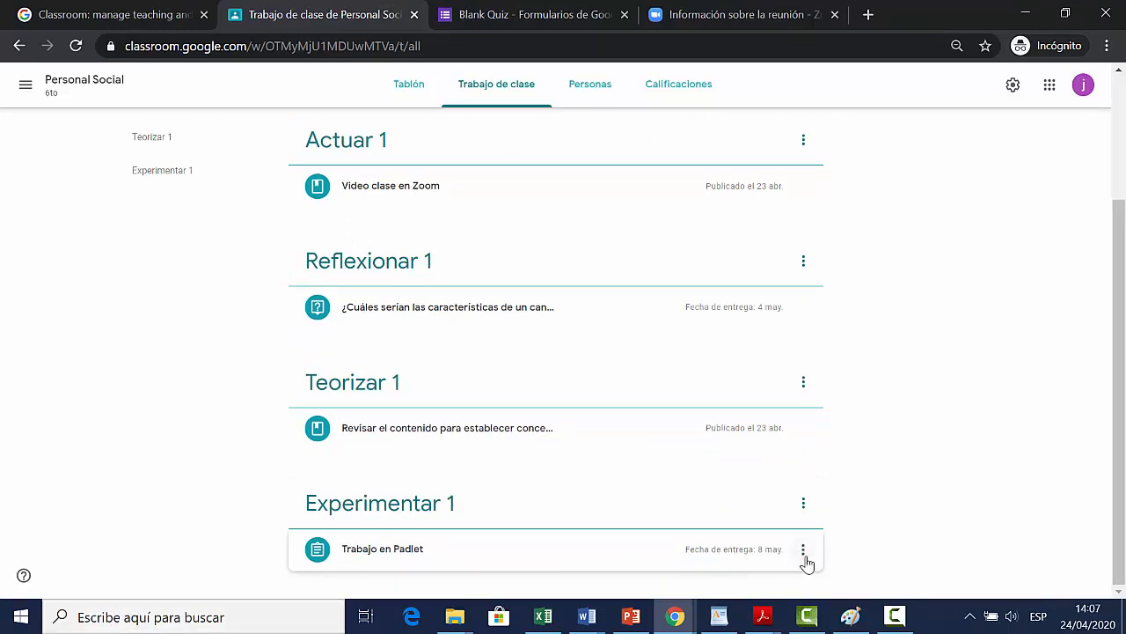
left_click(803, 551)
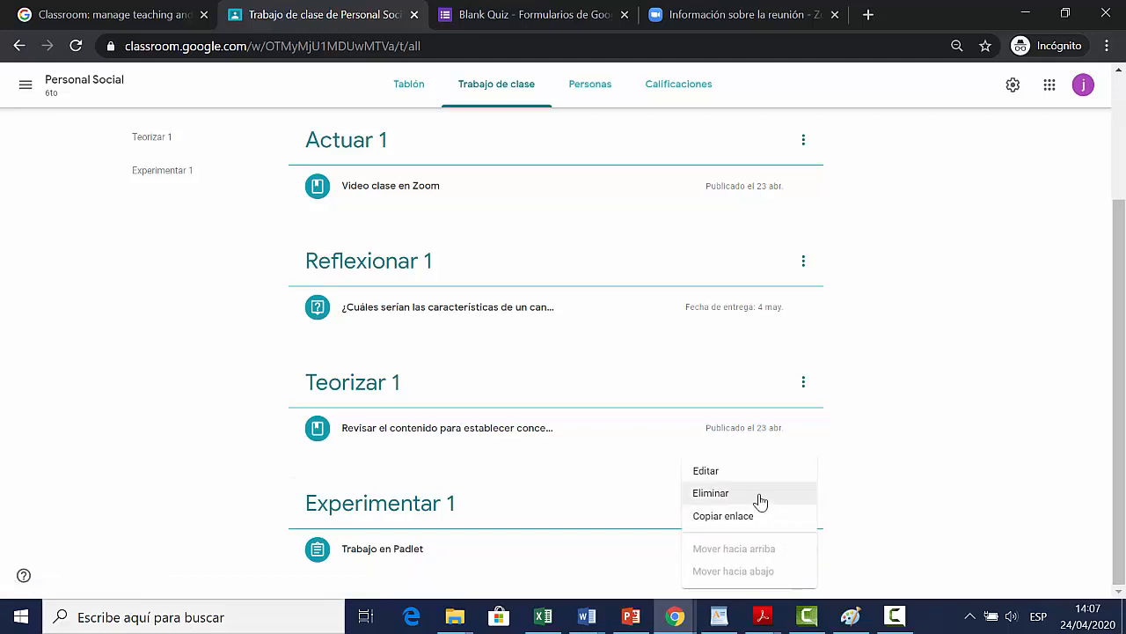
left_click(753, 500)
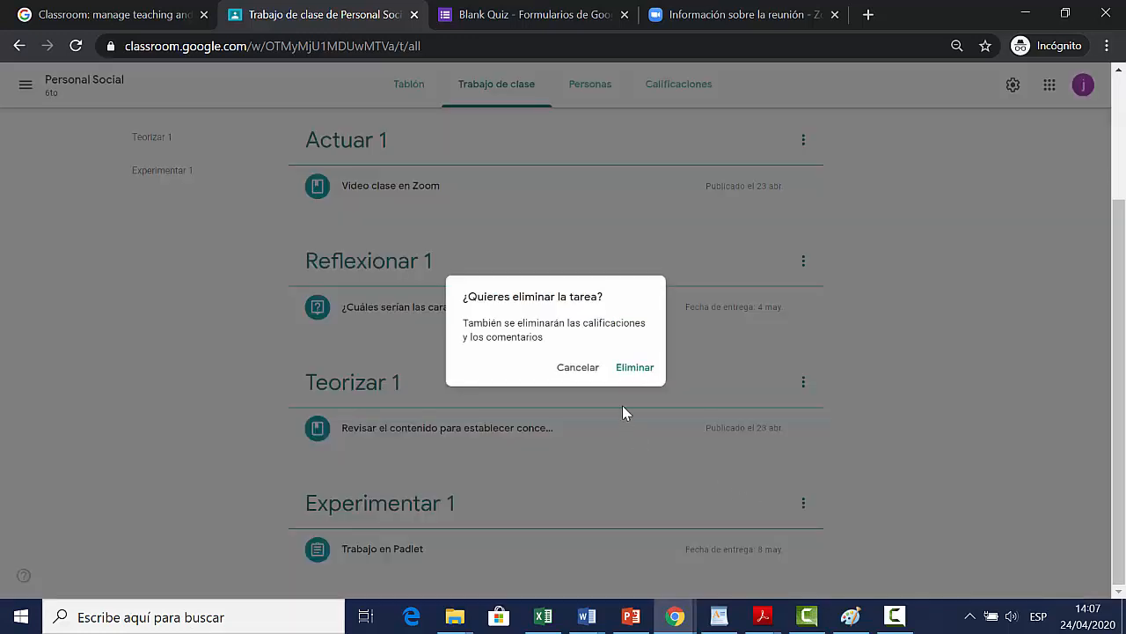
left_click(635, 368)
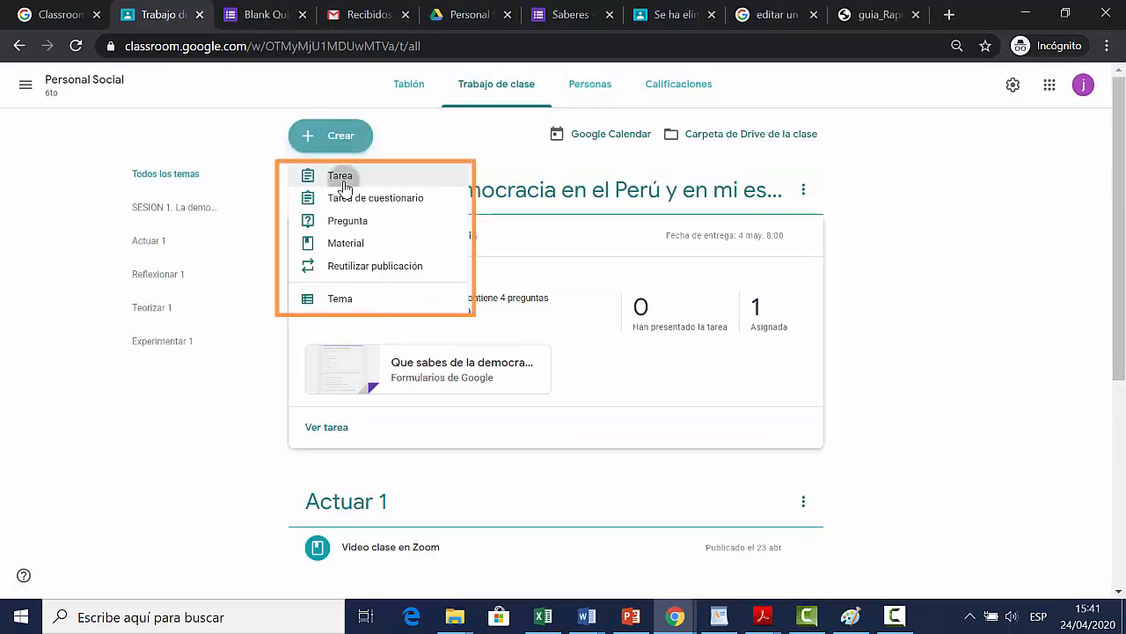
Step: Start a new assignment titled "Trabajo en Padlet" and paste the instructions for making a virtual mural about the school municipal elections
left_click(341, 177)
left_click(205, 172)
type("Elabora un Mural virtual. Elabora un mural virtual en Padlet (sobre las elecciones municipales escolares: considerando: periodo de gobierno, elecciones y planes de gobierno) y envía el enlace.")
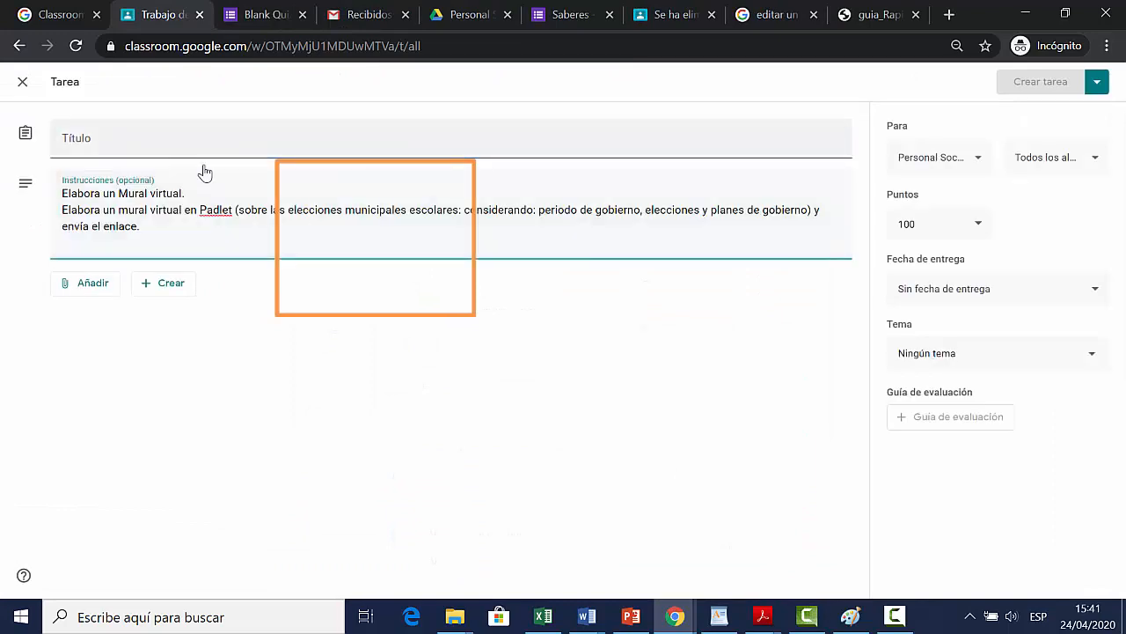
left_click_drag(189, 194, 63, 189)
key("ctrl+x")
left_click(91, 147)
left_click_drag(152, 143, 63, 143)
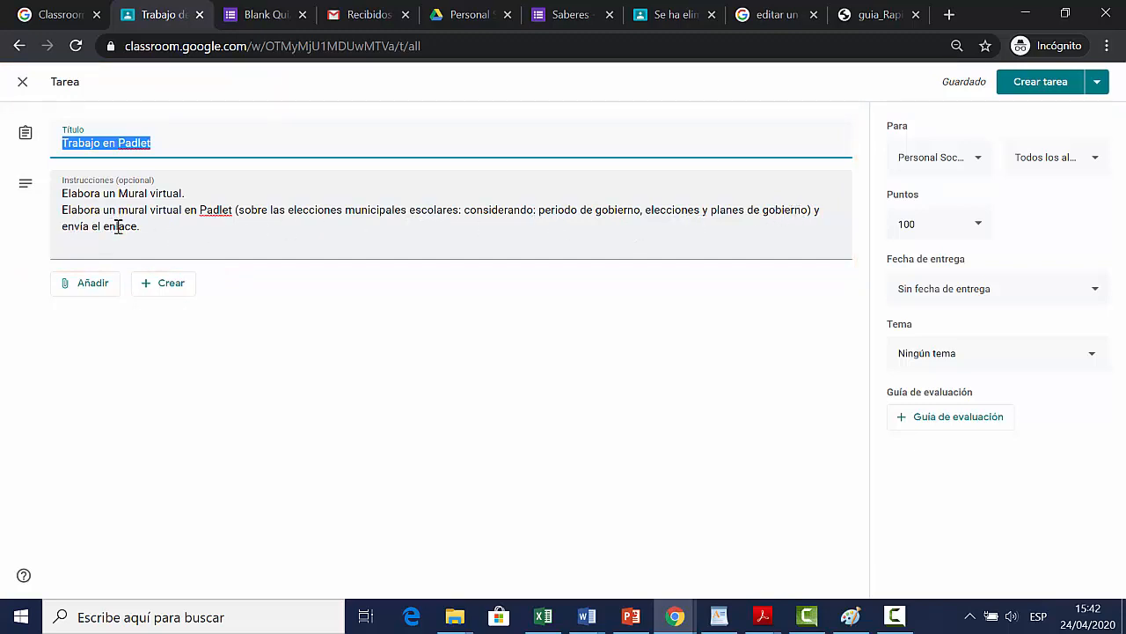
Step: Set the Padlet assignment to 20 points with a due date of 8 May 2020
left_click(929, 224)
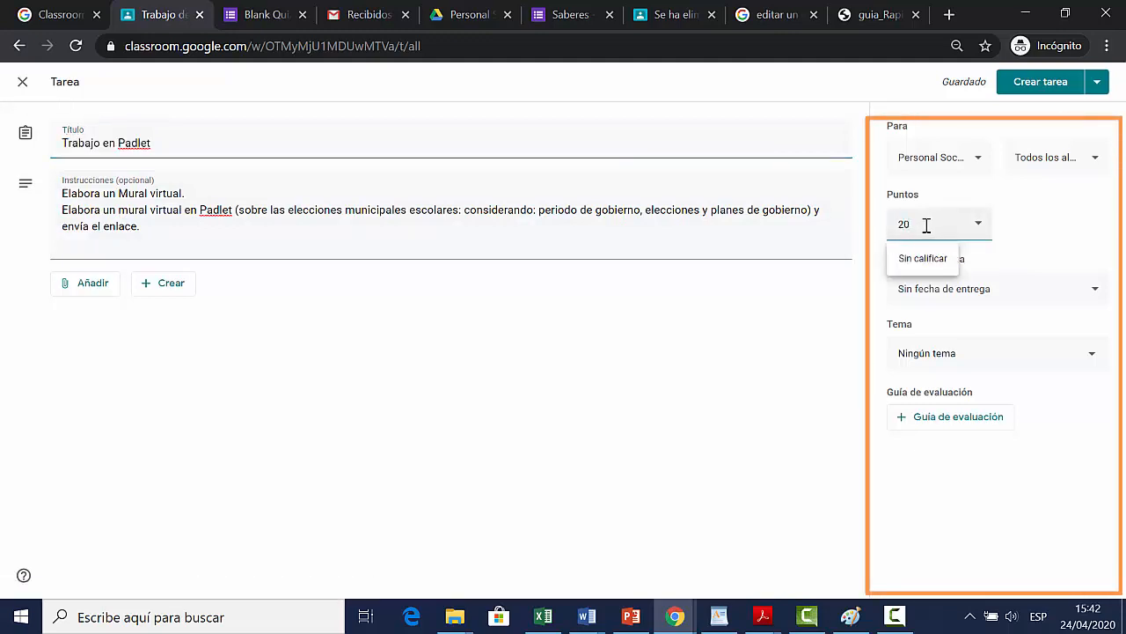
left_click(1055, 256)
left_click(1081, 295)
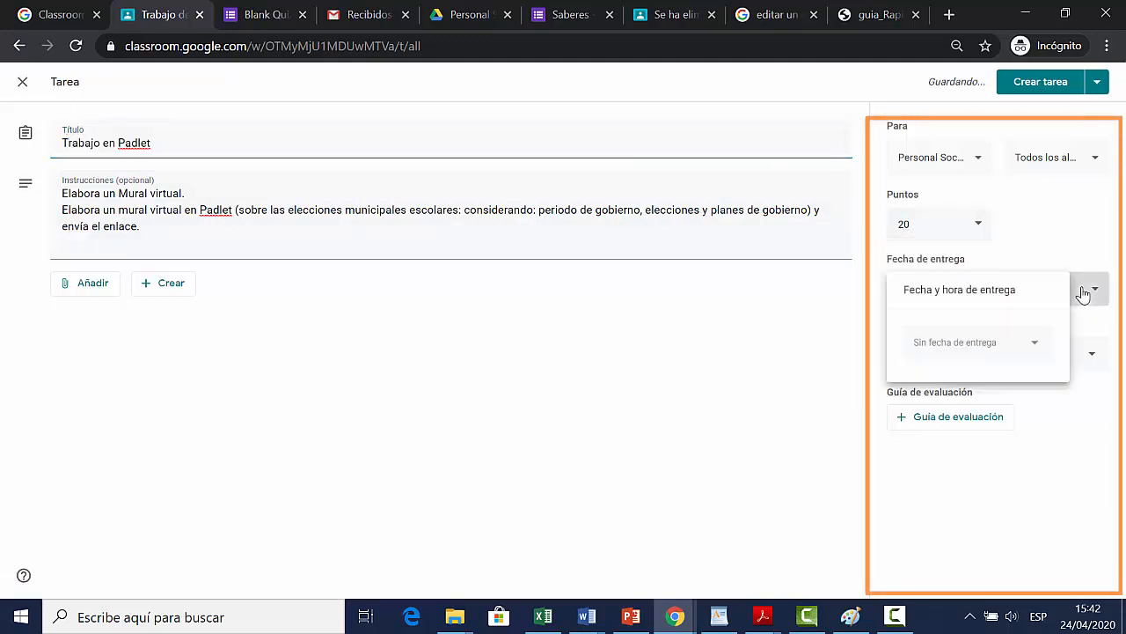
left_click(950, 343)
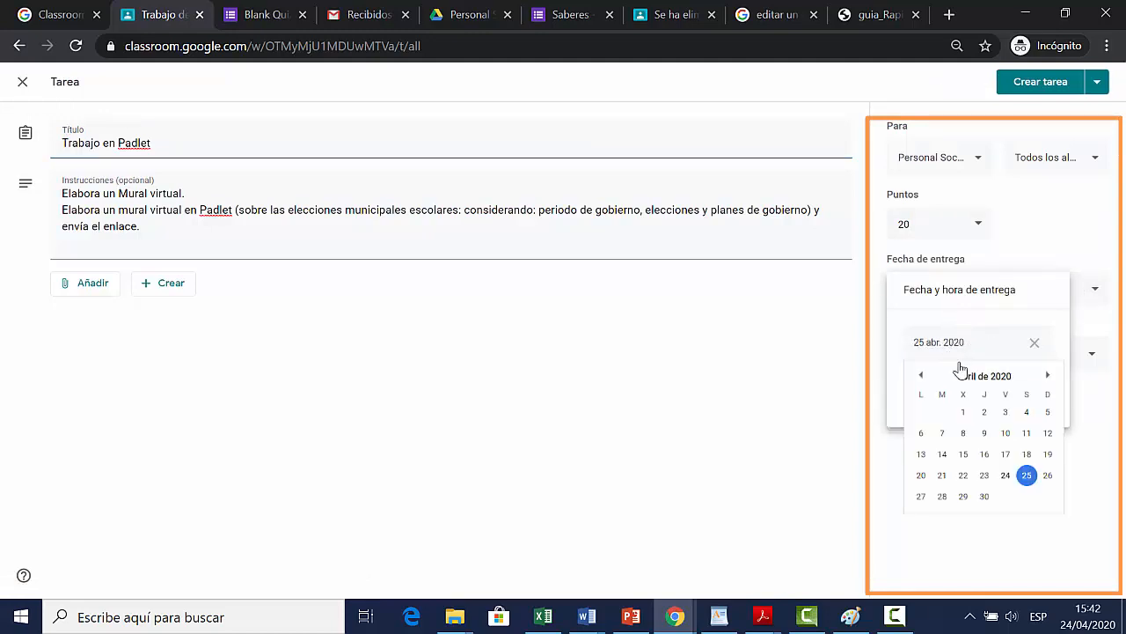
left_click(1047, 375)
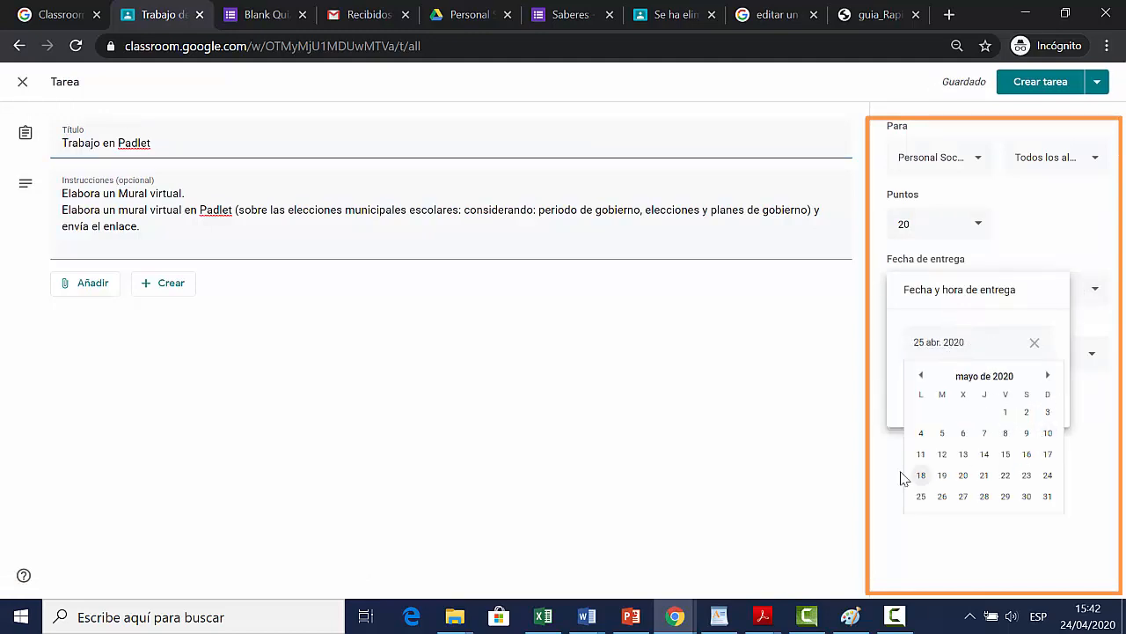
left_click(1009, 440)
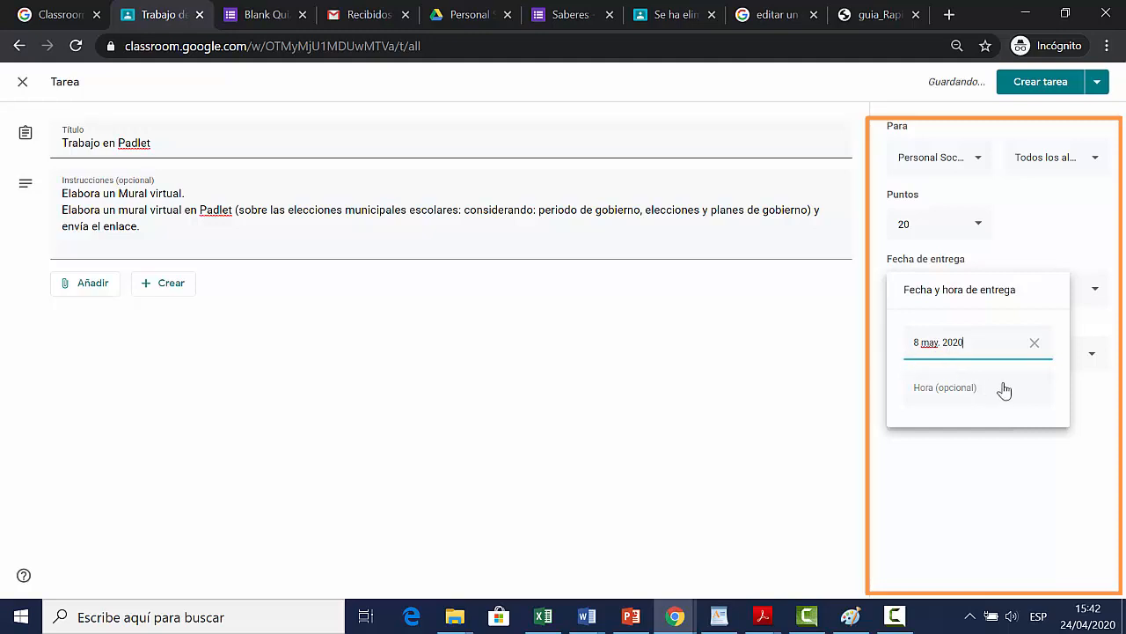
left_click(1079, 249)
Step: File the Padlet assignment under the Experimentar 1 topic and publish it
left_click(1047, 358)
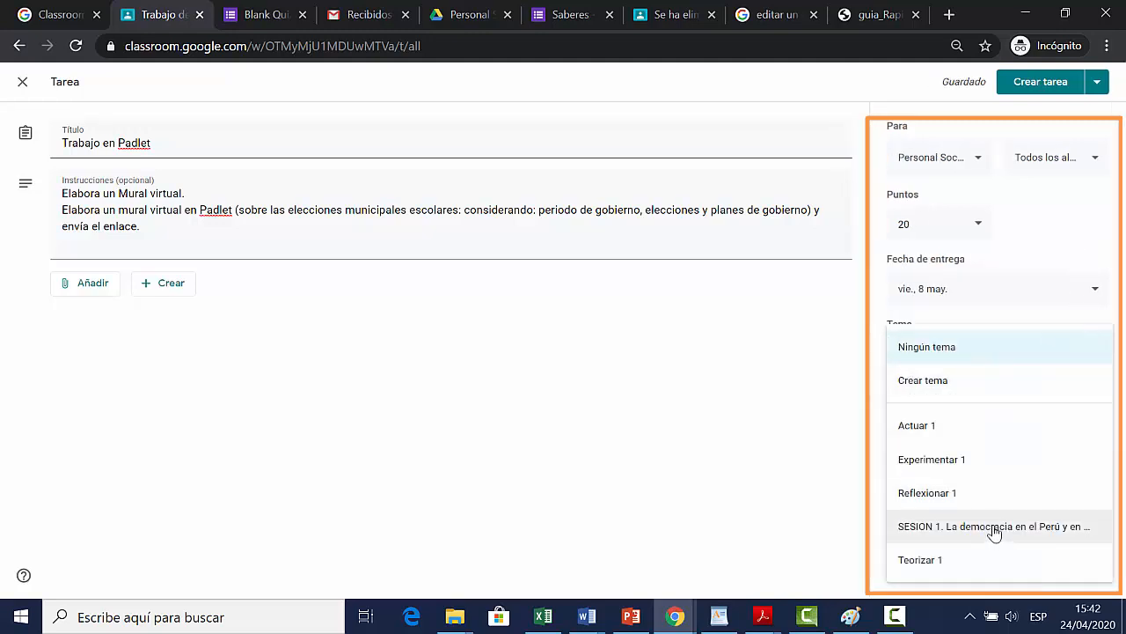
left_click(992, 468)
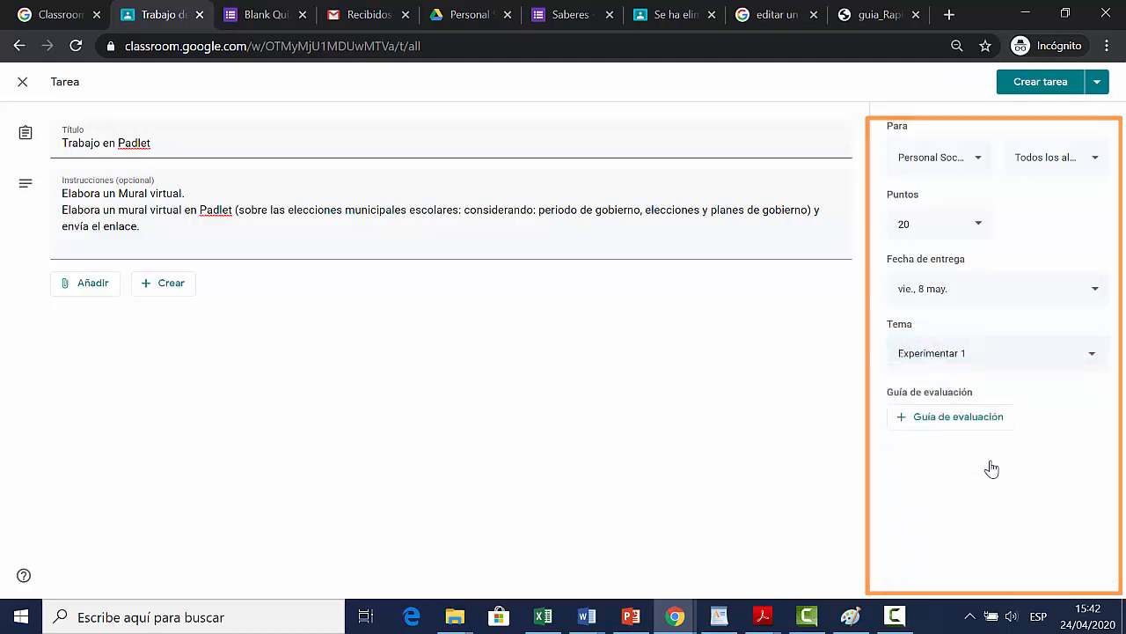
left_click(1046, 92)
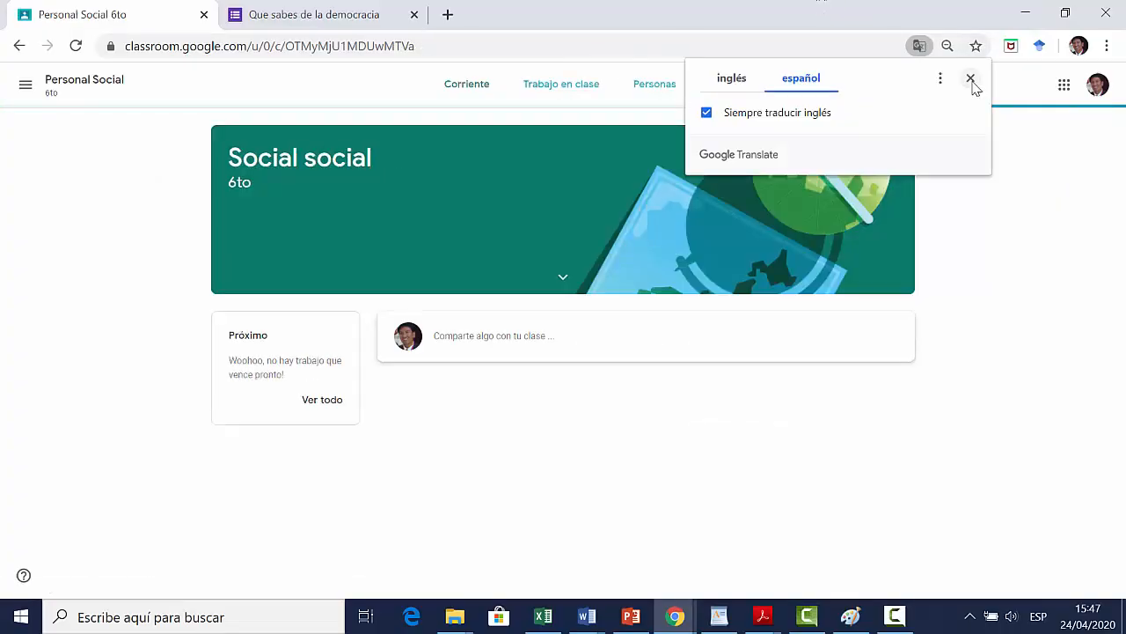
left_click(973, 81)
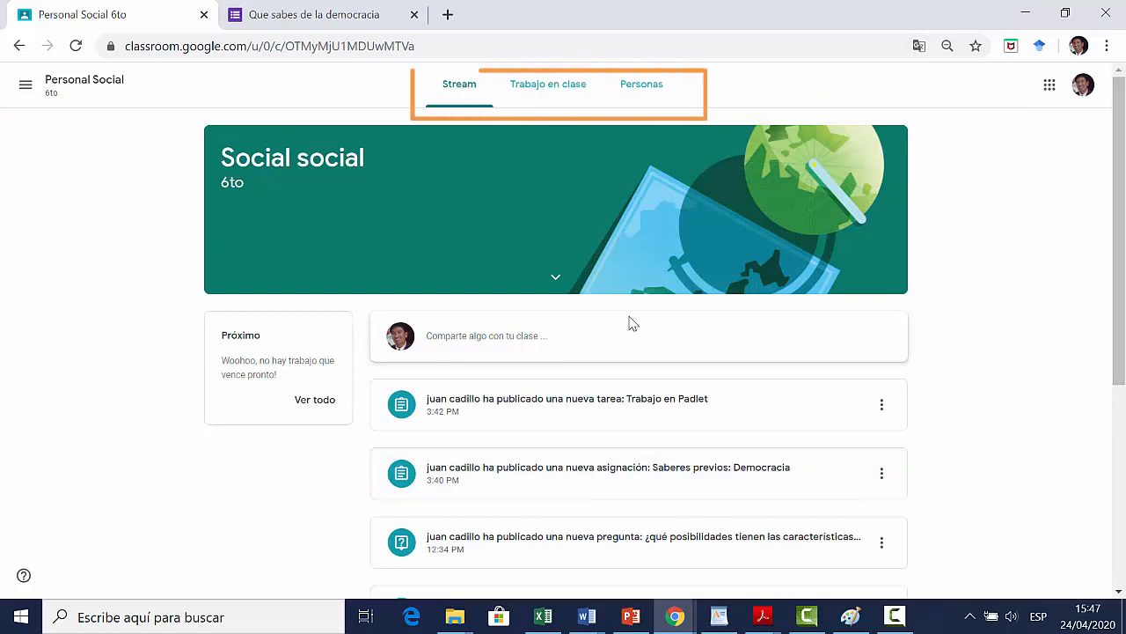
Step: In the student's classwork, view the "Saberes previos:Democracia" assignment and open its attached quiz "Que sabes de la democracia"
left_click(562, 103)
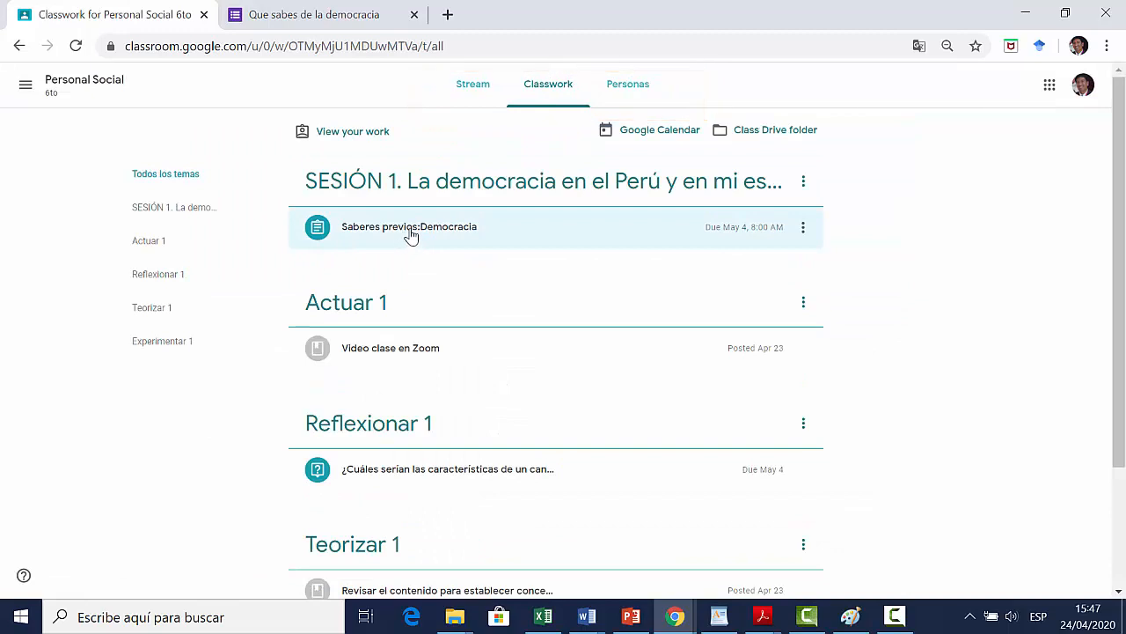
left_click(434, 227)
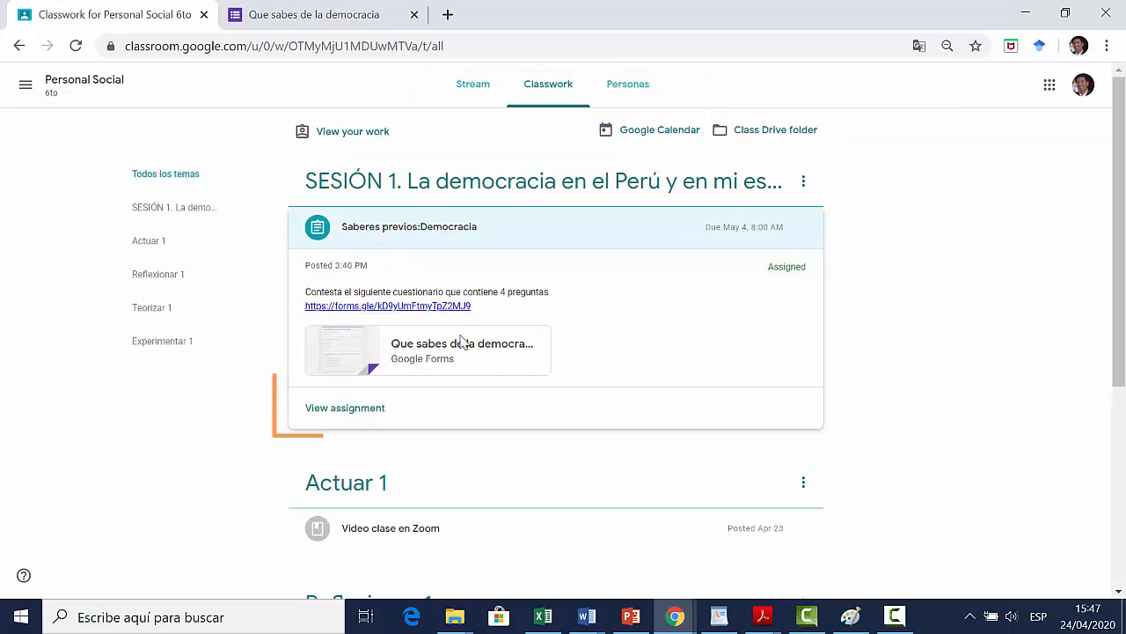
left_click(364, 408)
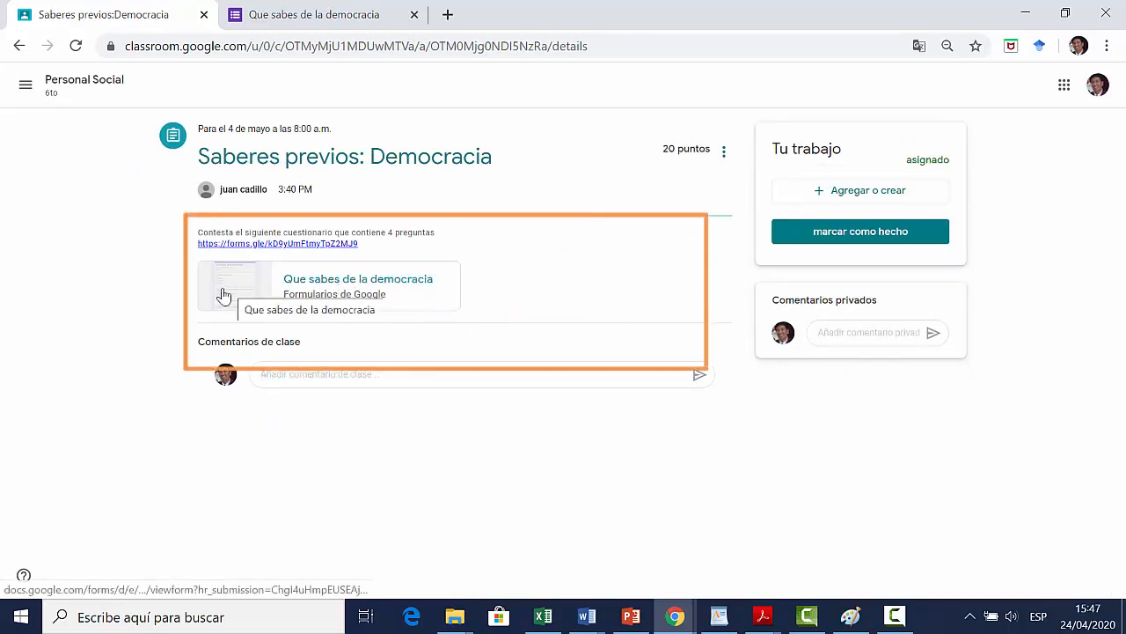
left_click(264, 300)
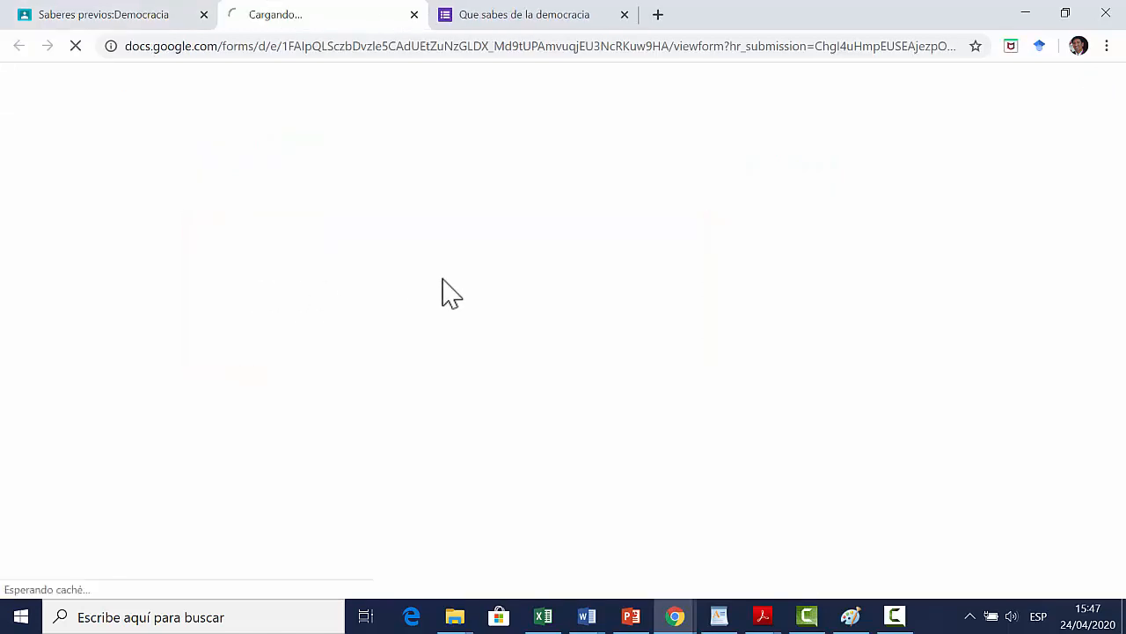
Step: Fill in the student's e-mail address in the required e-mail field of the quiz
left_click(417, 290)
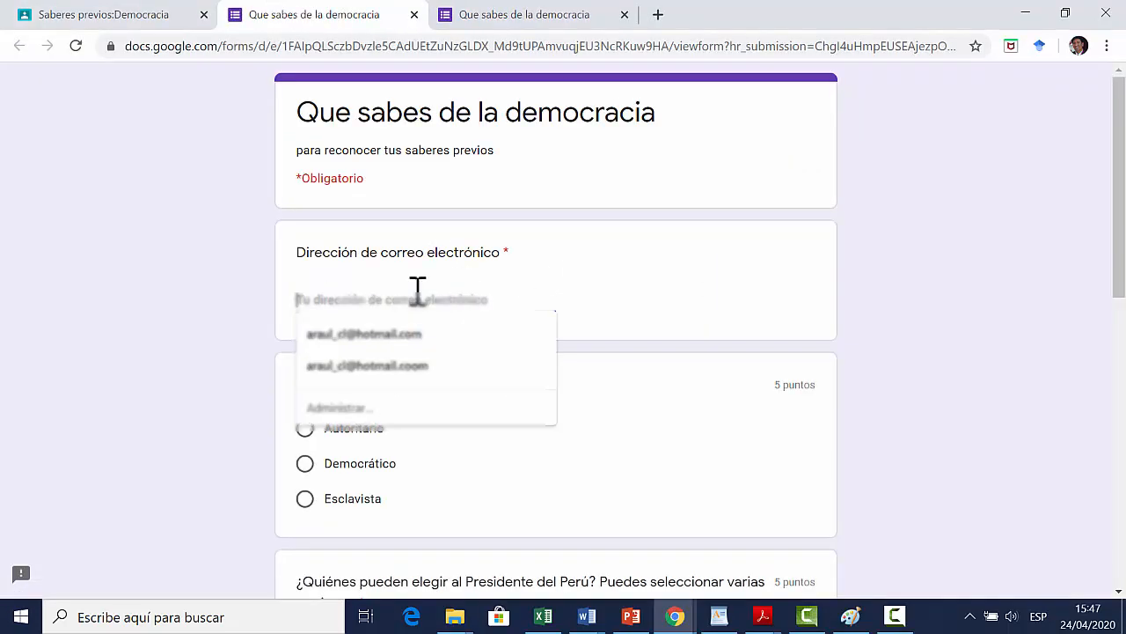
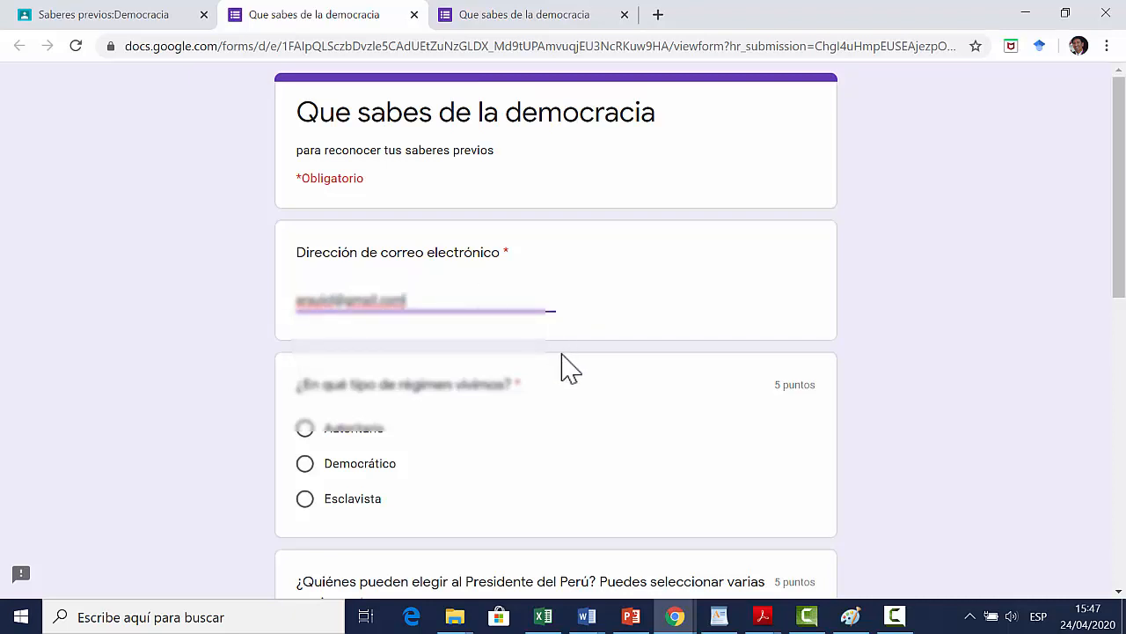
Step: Answer the regime question with Democrático and the presidential voters question with men over 18 and women over 18
scroll(387, 370, "down", 2)
left_click(305, 287)
scroll(344, 327, "down", 2)
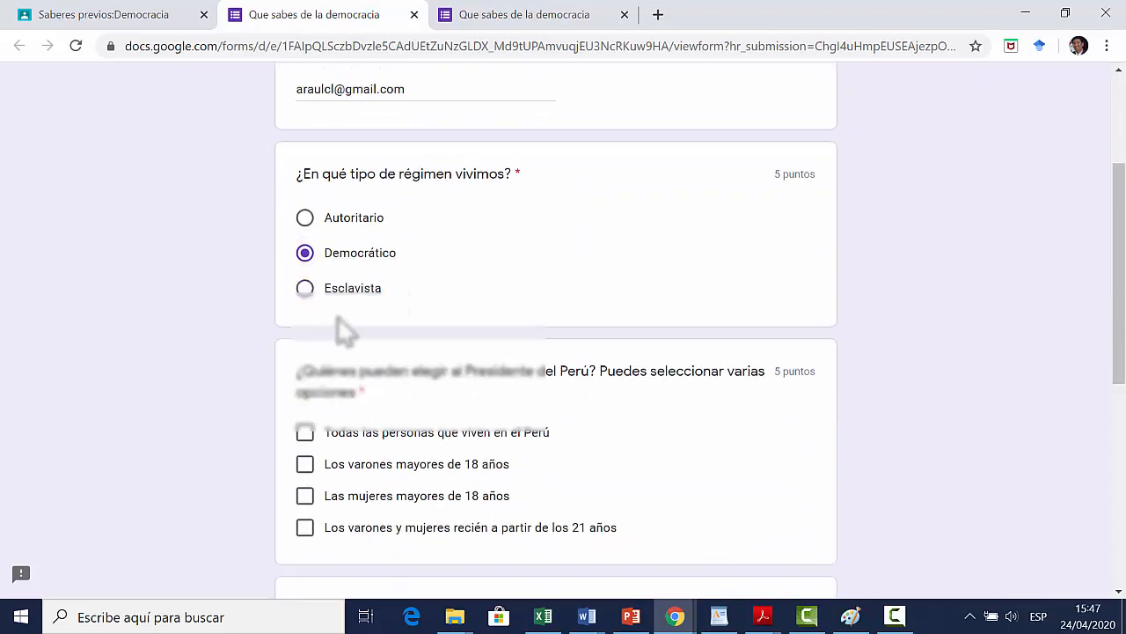
left_click(305, 322)
left_click(305, 354)
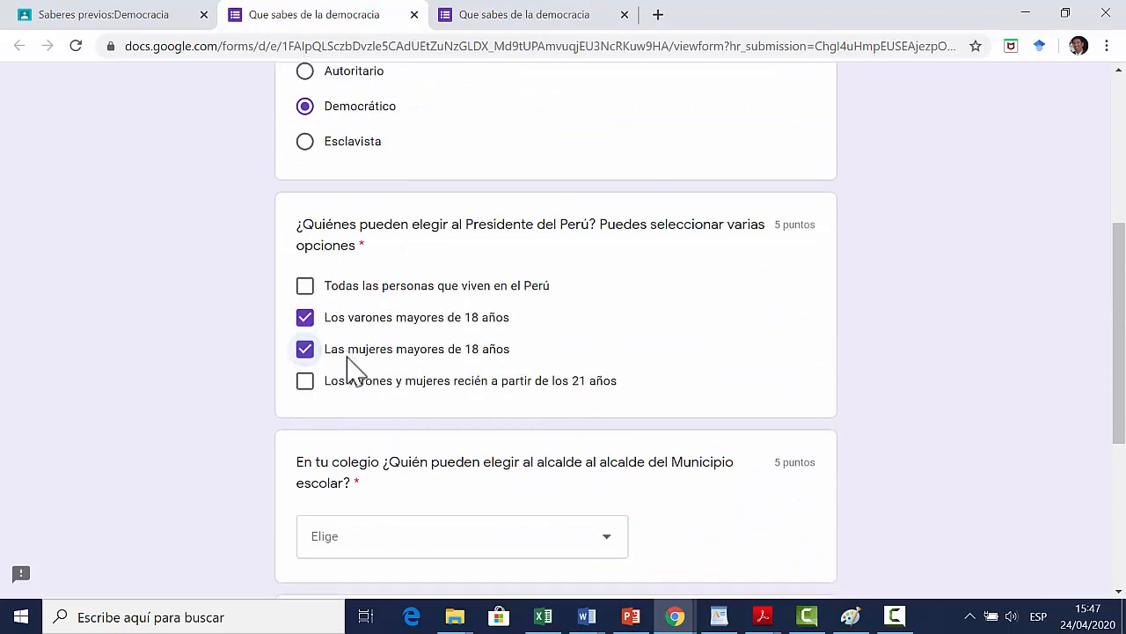
Step: Answer "Todos los estudiantes que estudian en el colegio" for the school mayor question and "Trabajador" for the candidate's trait, and submit the quiz
scroll(674, 302, "down", 3)
left_click(619, 299)
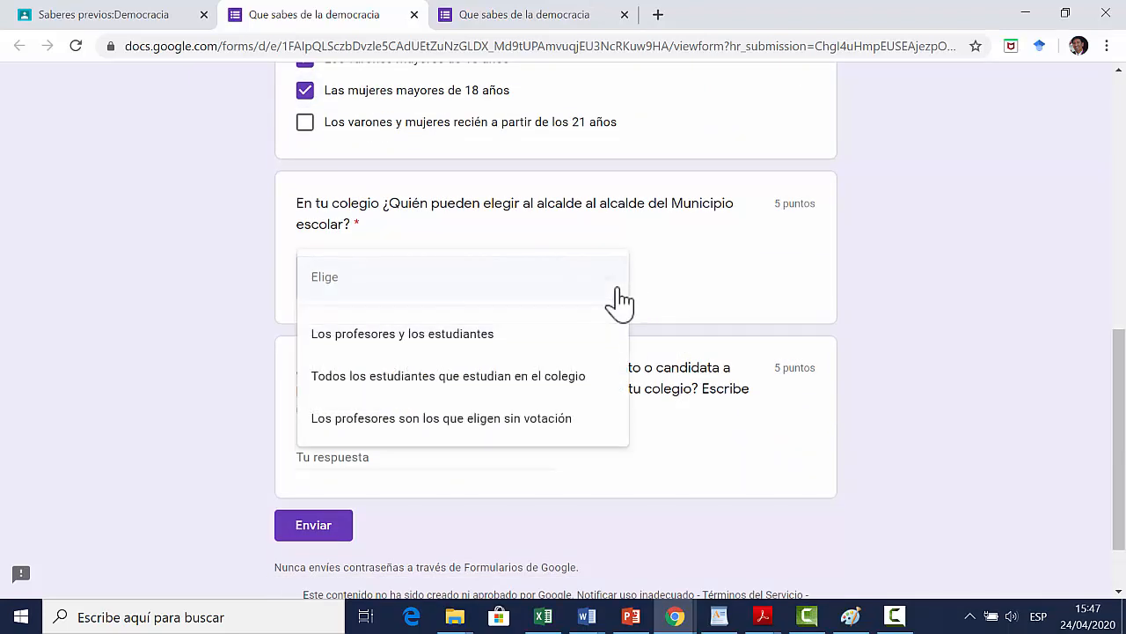
left_click(587, 376)
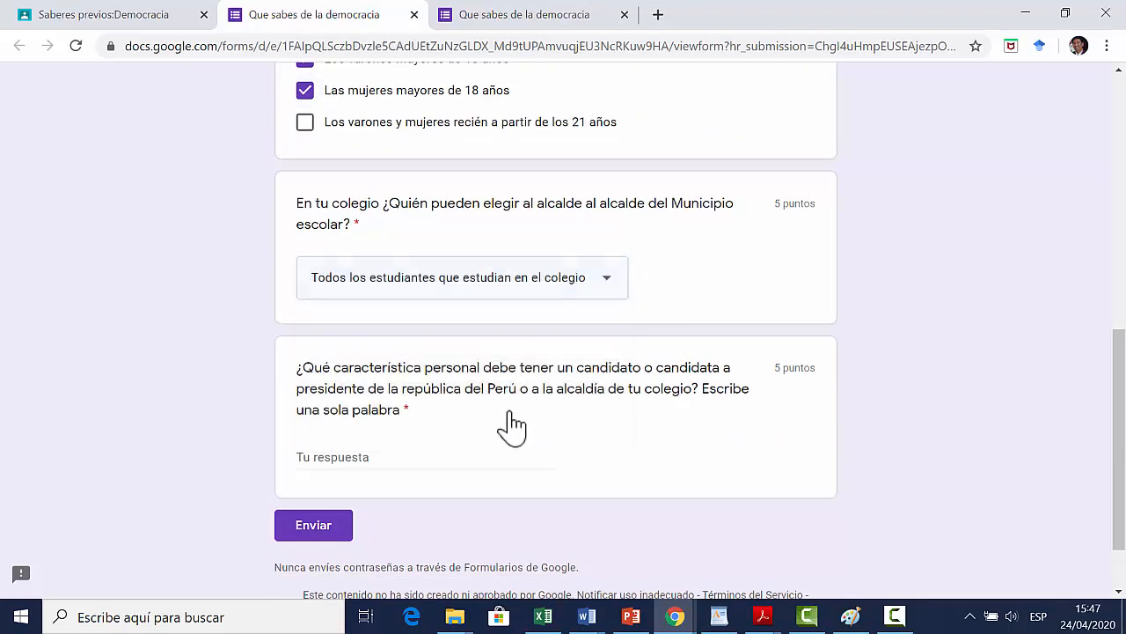
left_click(387, 453)
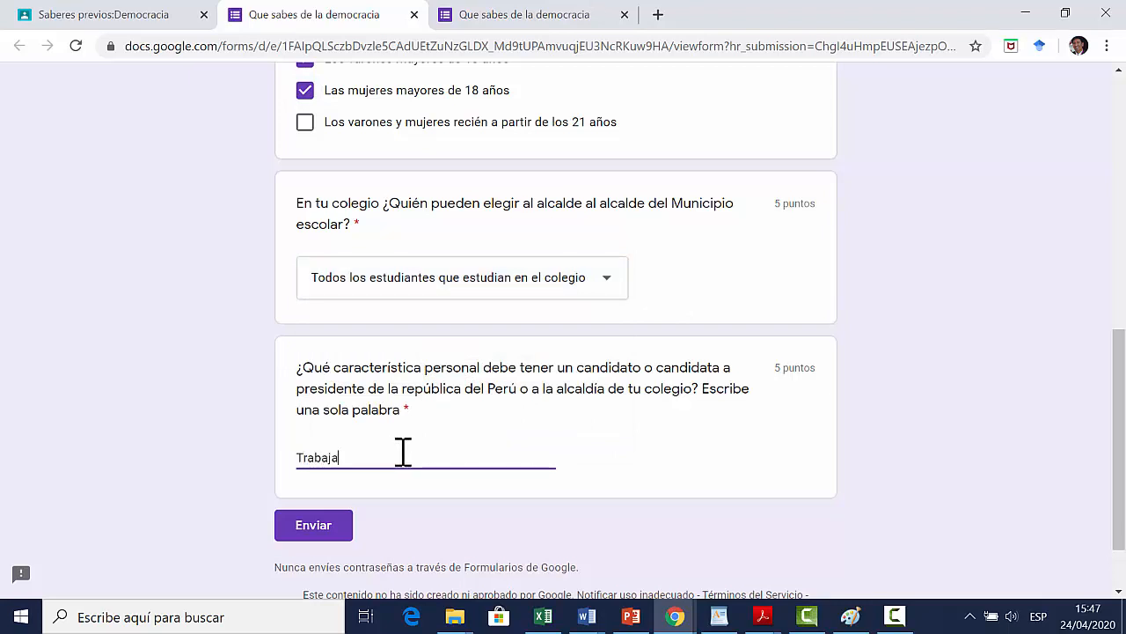
type("Trabajador")
left_click(308, 531)
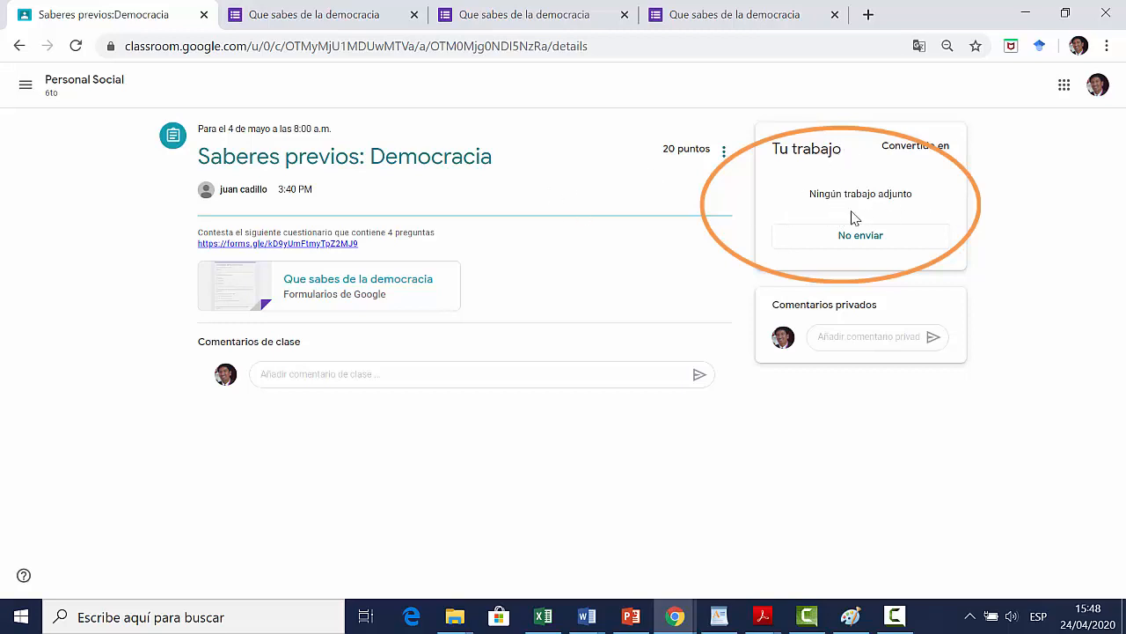
left_click(455, 299)
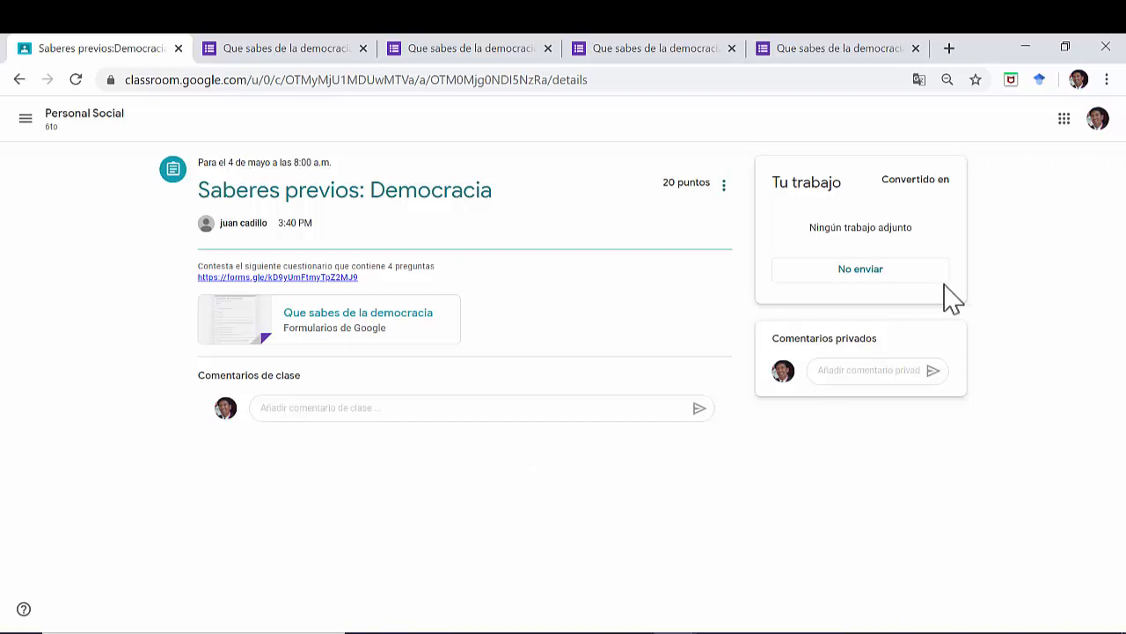
Step: In the Personal Social classwork, open the full view of the candidate characteristics question under Reflexionar 1
left_click(67, 115)
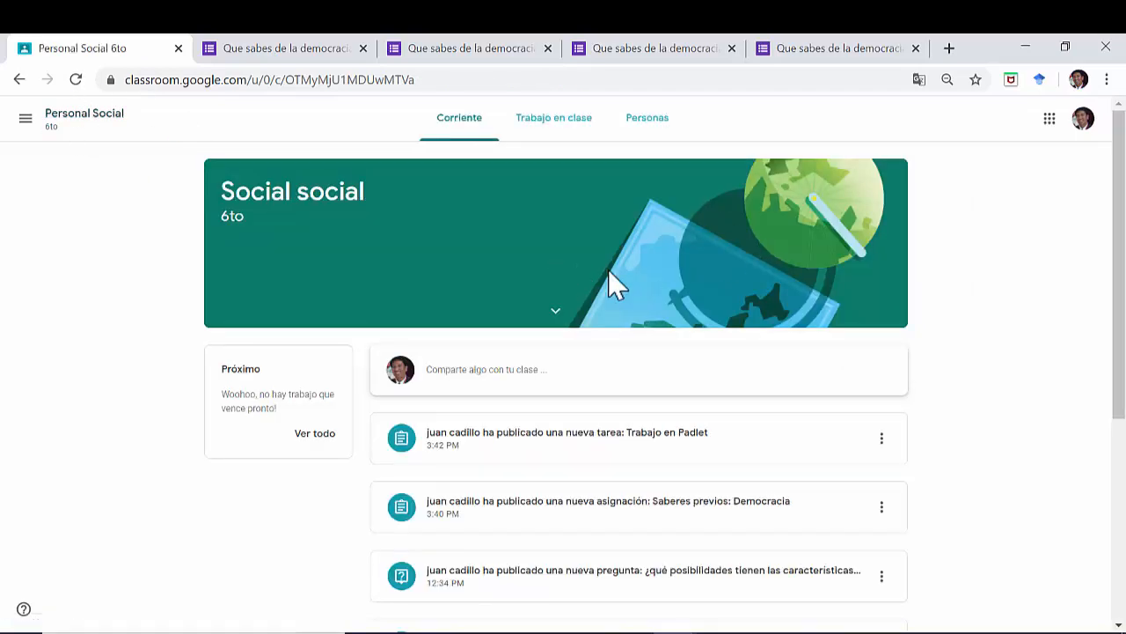
scroll(347, 280, "down", 2)
left_click(540, 130)
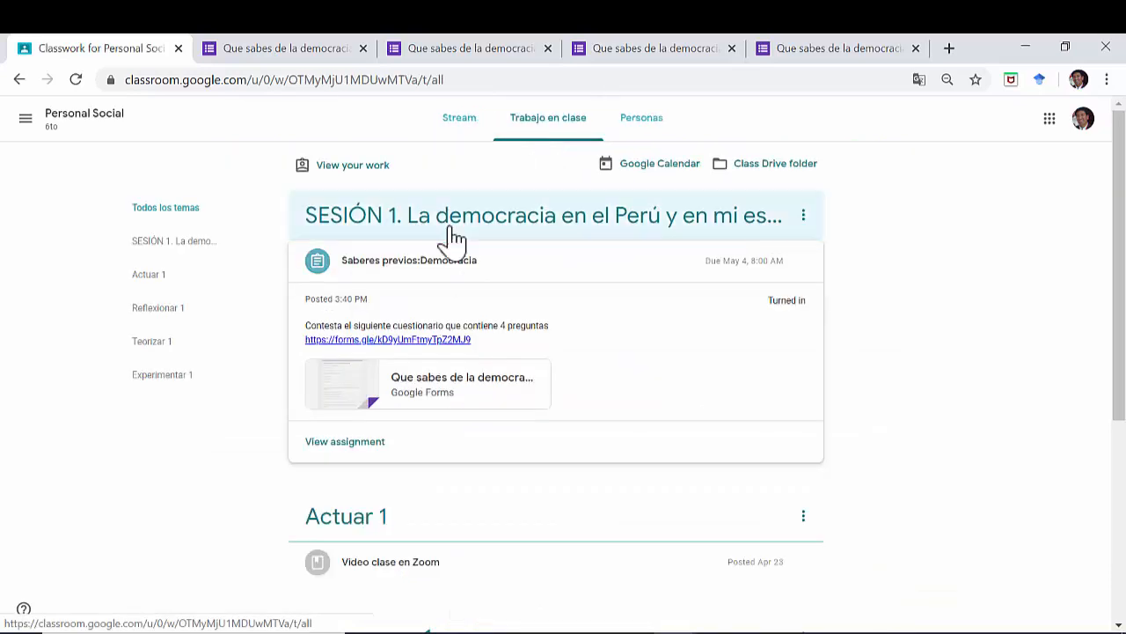
scroll(374, 453, "down", 5)
left_click(401, 450)
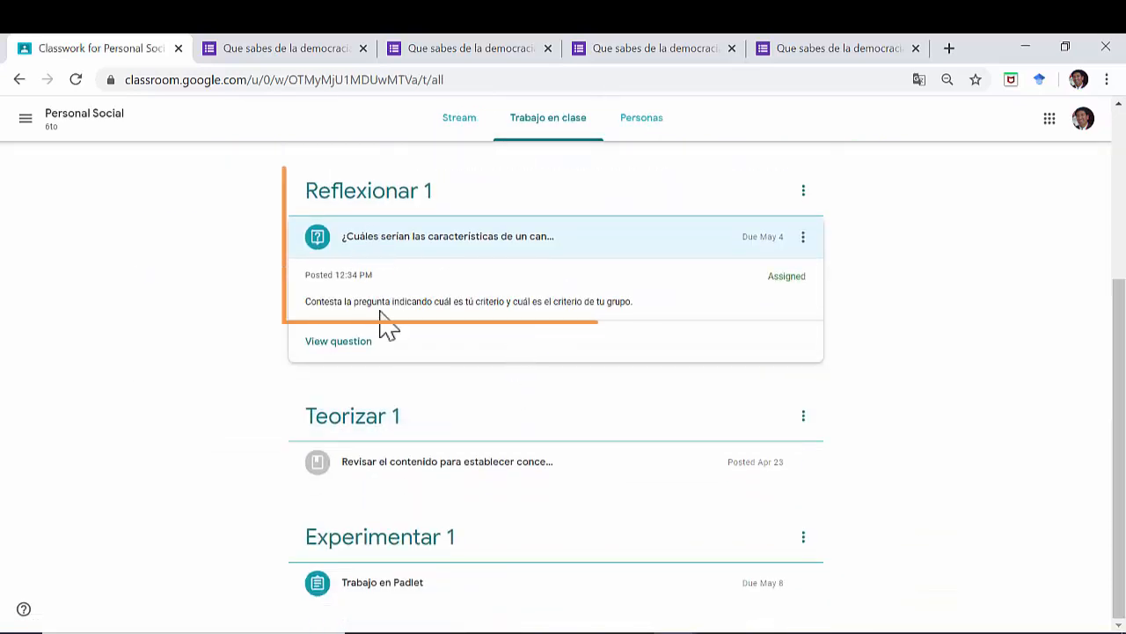
left_click(361, 346)
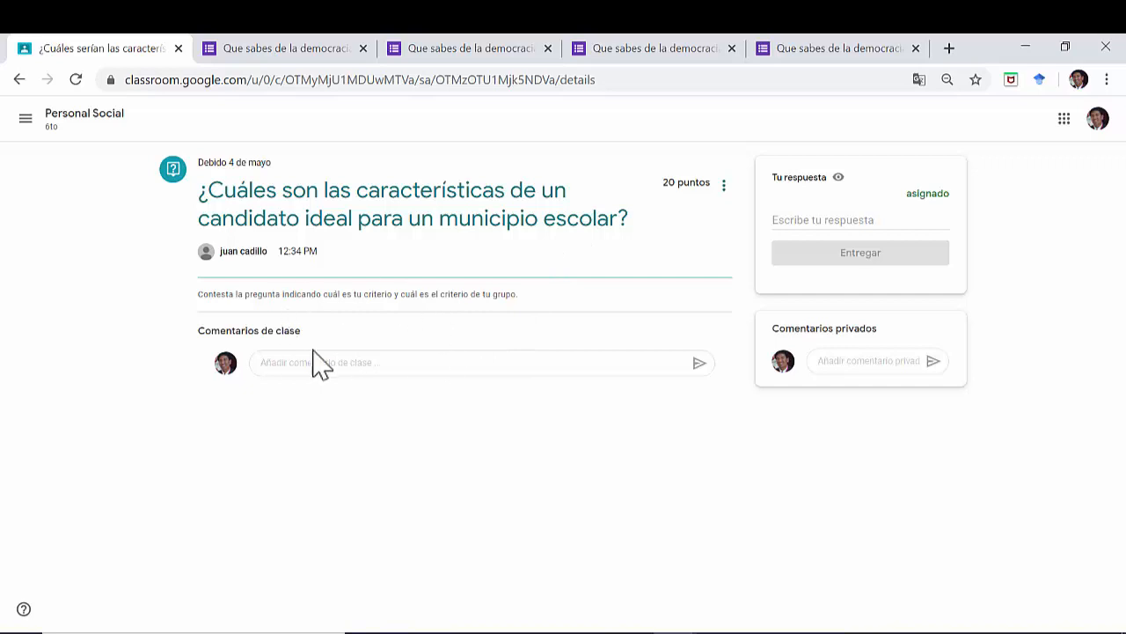
Step: Answer "Las características que considero son las de trabajador y honesto. mi grupo además indica que debe ser responsable" and turn it in
left_click(892, 221)
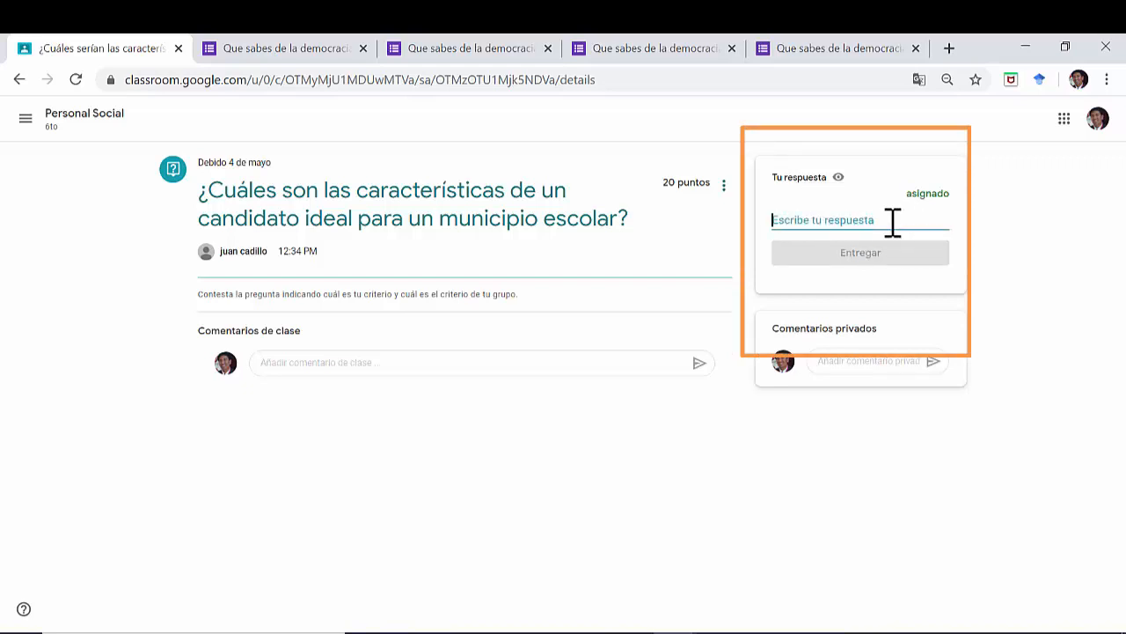
type("Las características que consider")
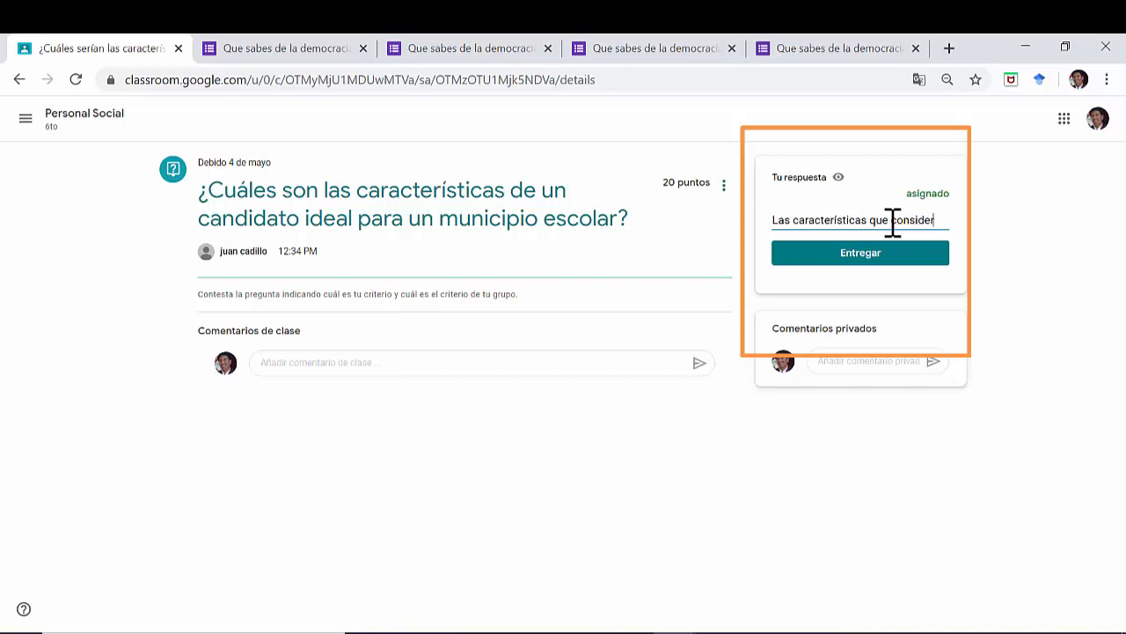
type("o son las de trabajado")
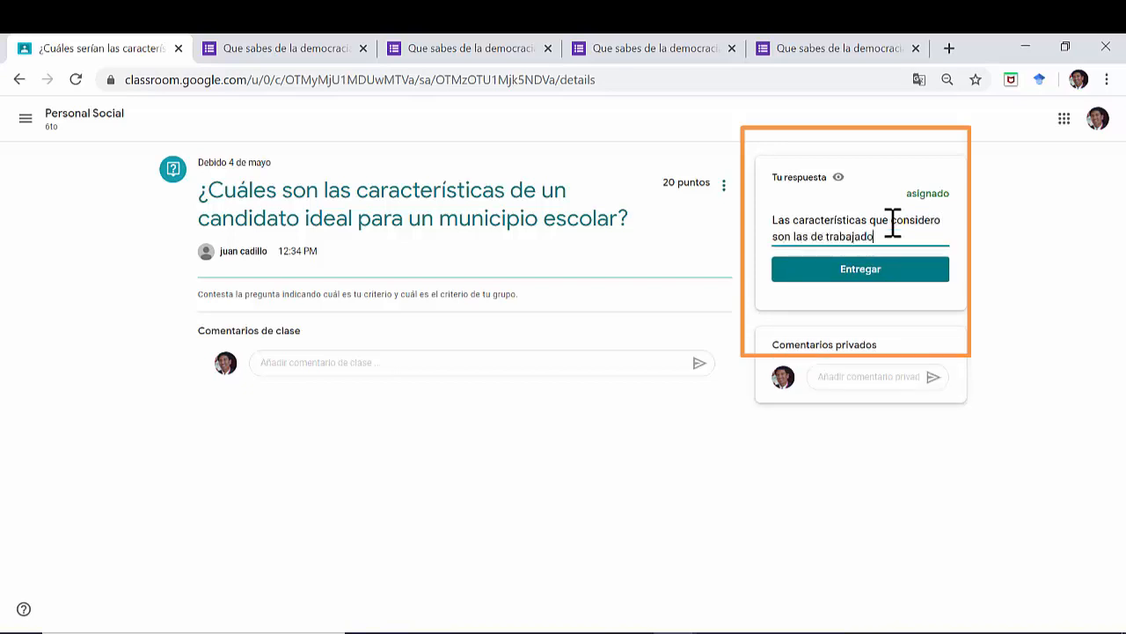
type("r y honesto. mi grupo ade")
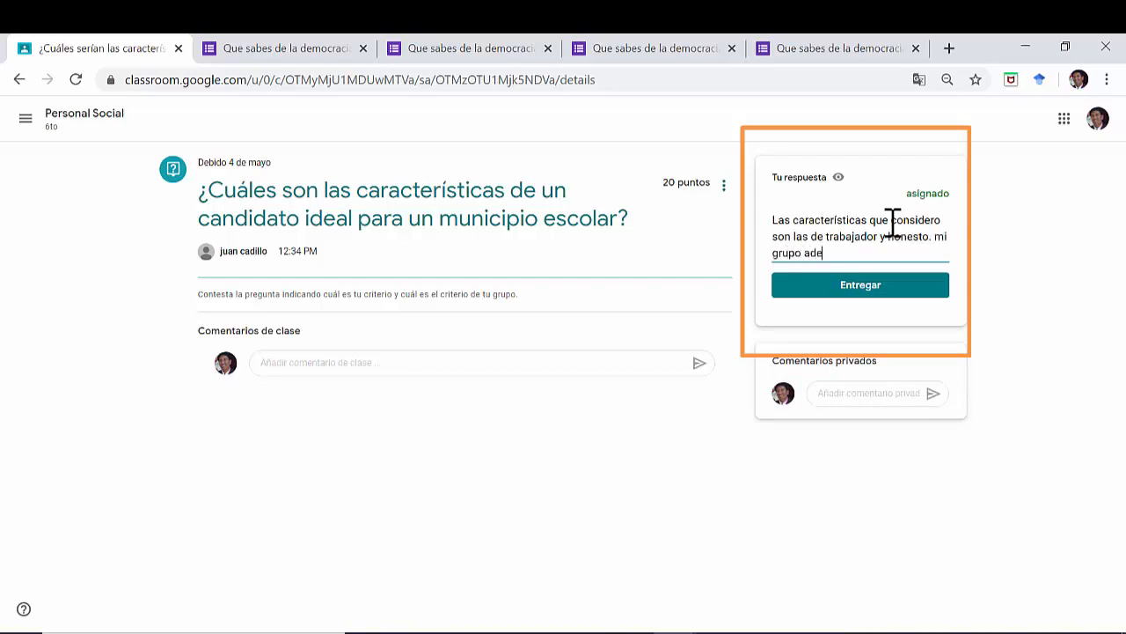
type("indica que debe ser responsab")
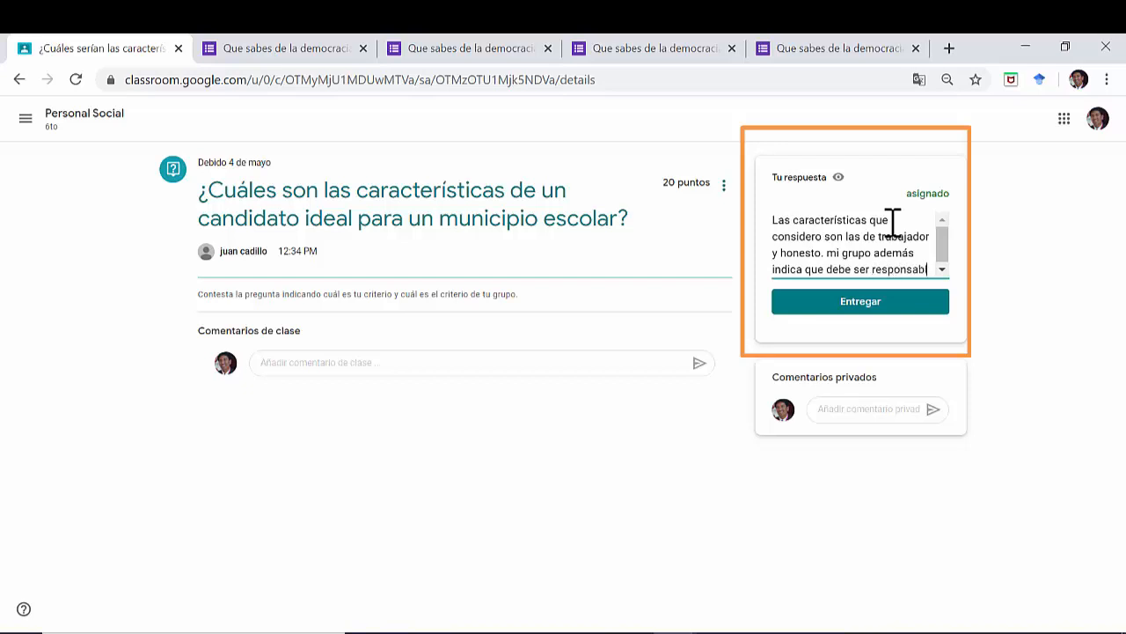
type("le")
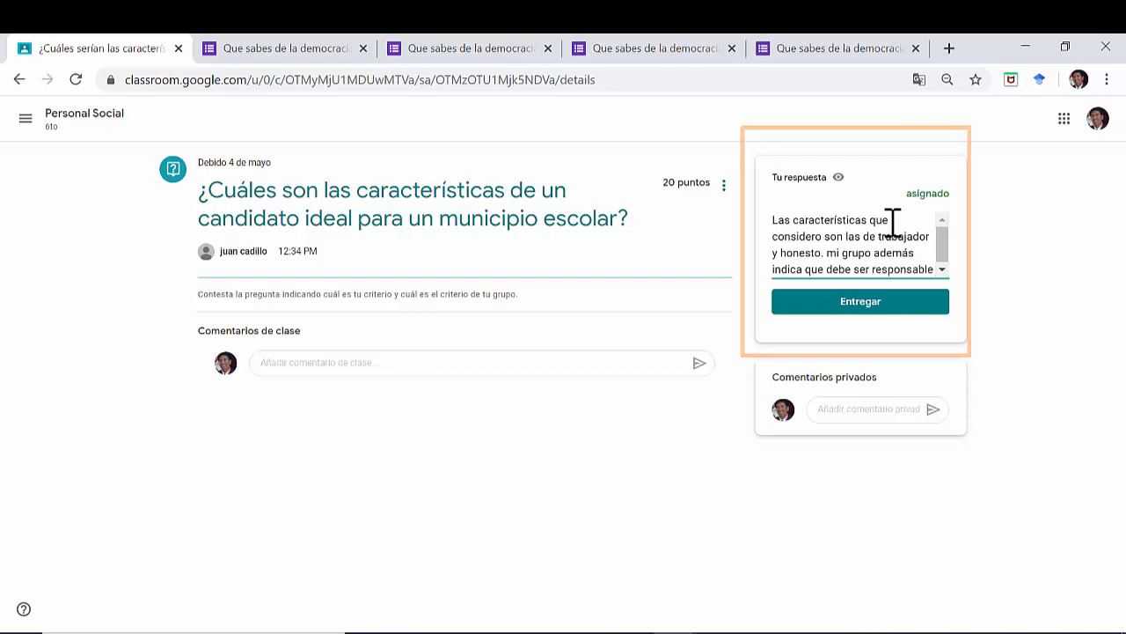
left_click(890, 306)
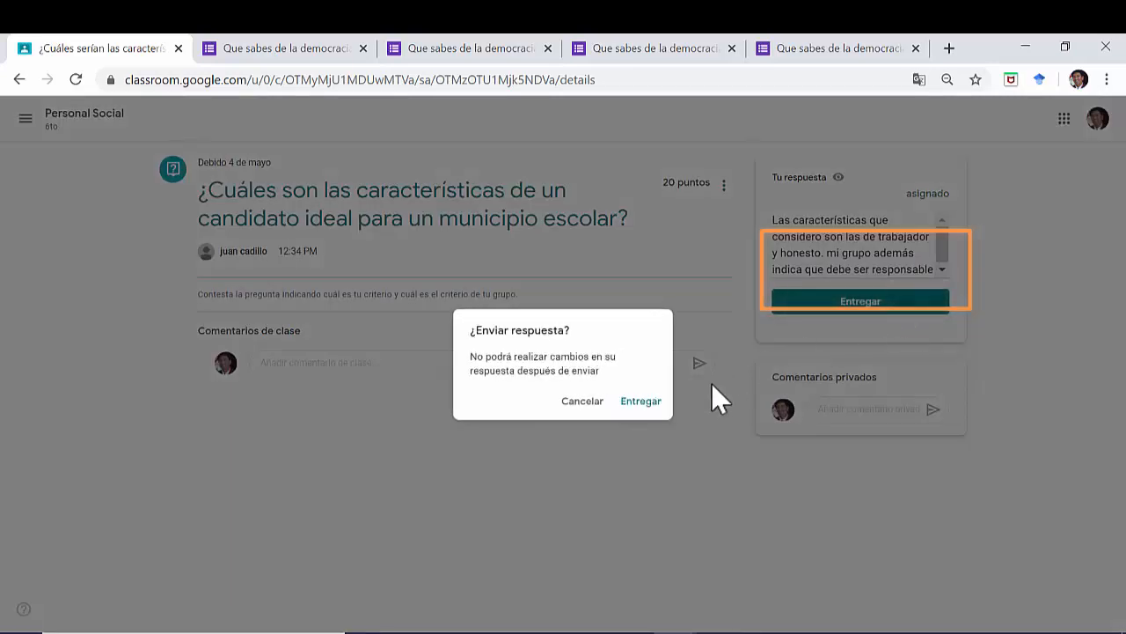
left_click(642, 401)
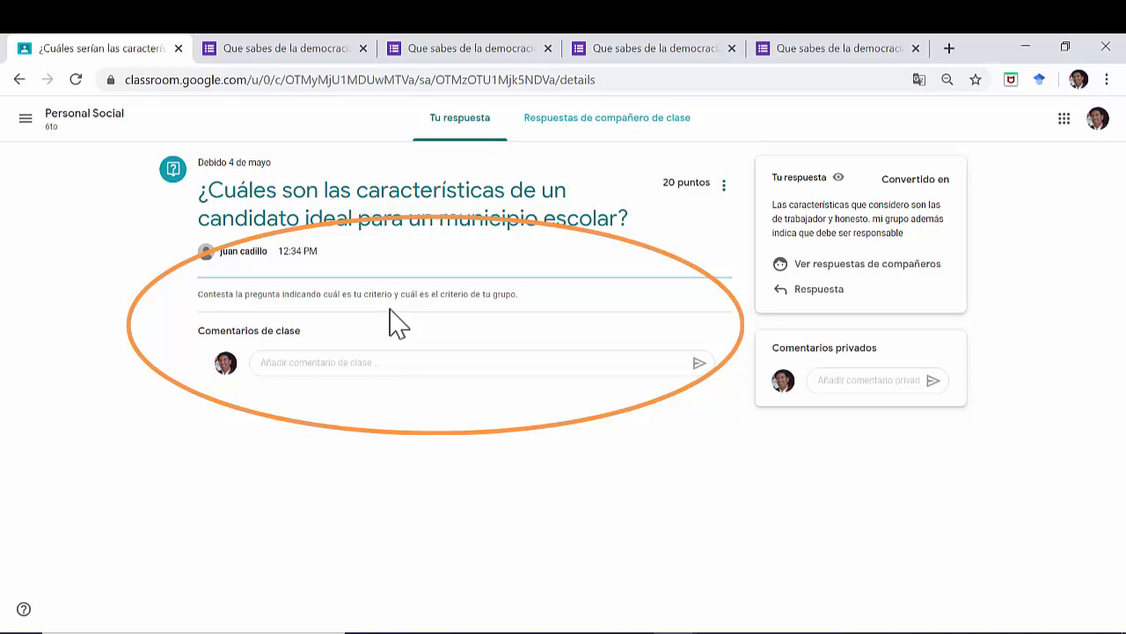
Step: Post the class comment "Profesor cuantas características debo indicar" on the question
left_click(386, 362)
type("Profeso")
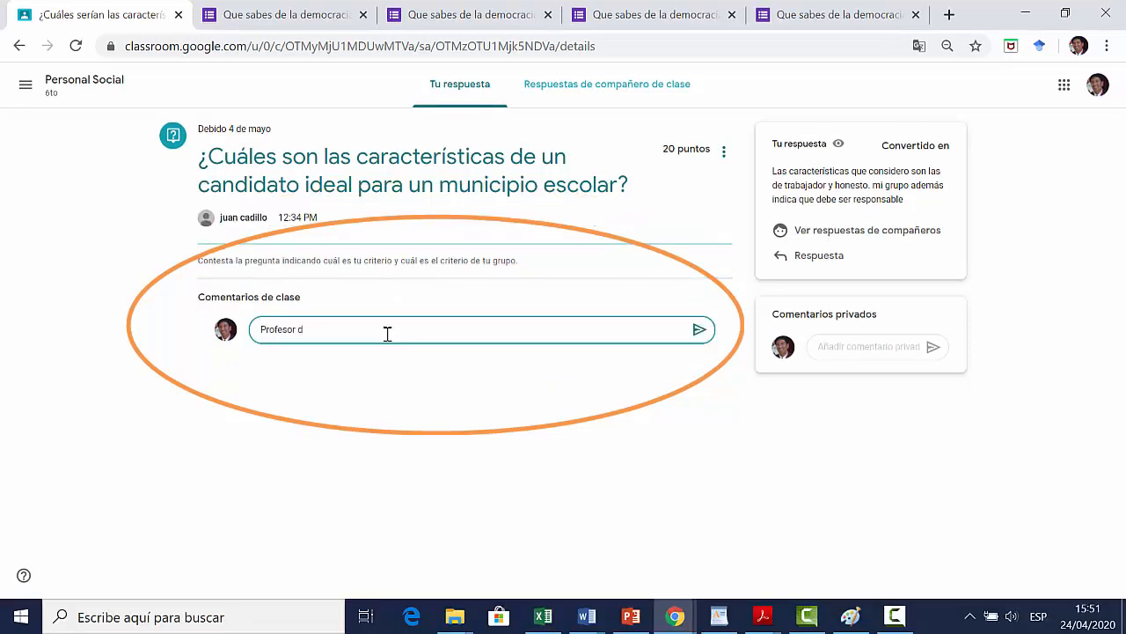
type("r cuantas características debo indicar")
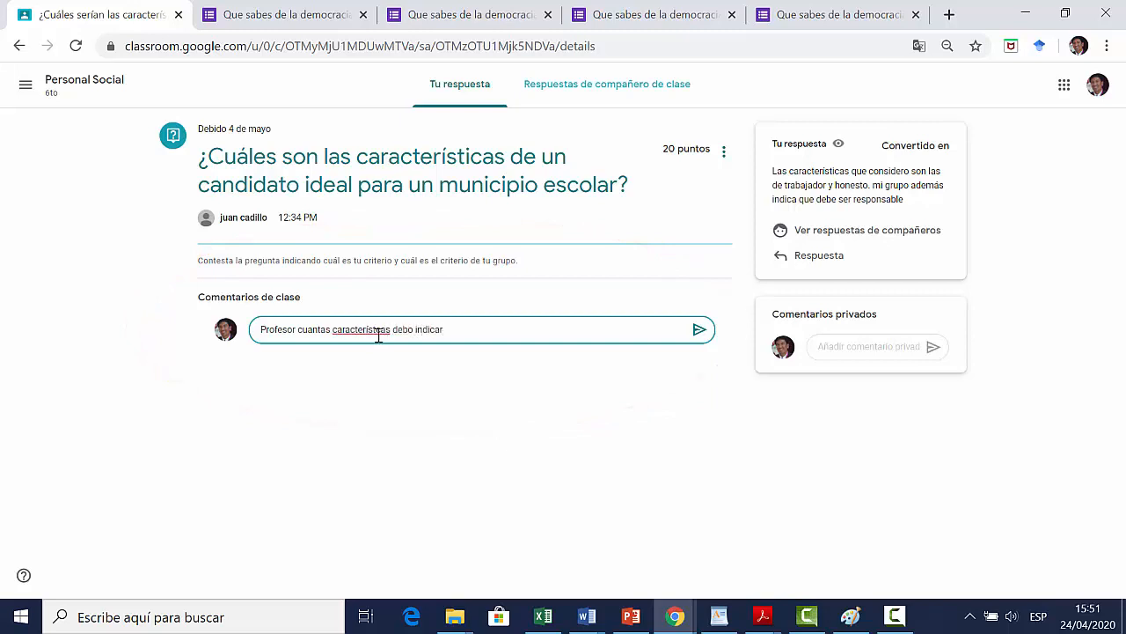
left_click(700, 329)
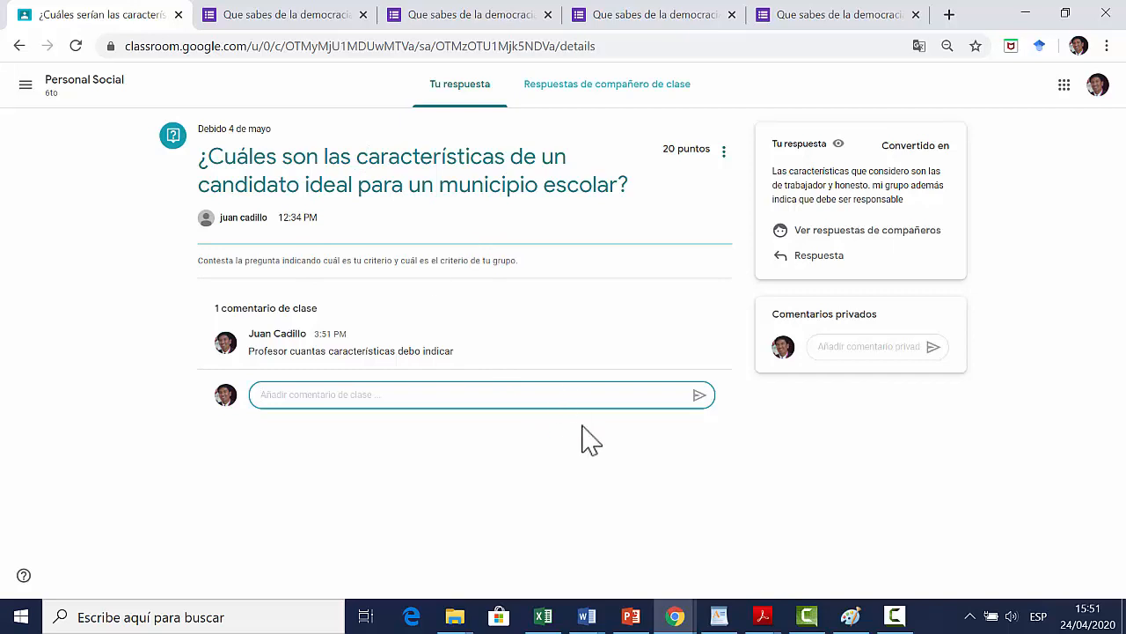
Step: Open the Trabajo en Padlet assignment under Experimentar 1 and look at the options for adding or creating work
left_click(85, 83)
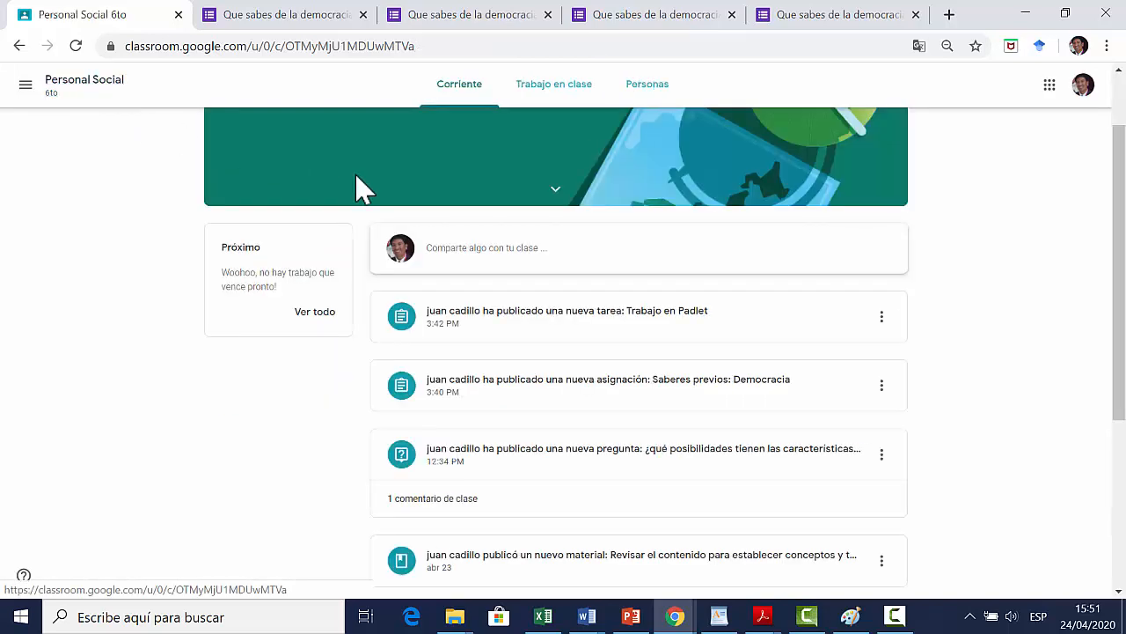
left_click(568, 88)
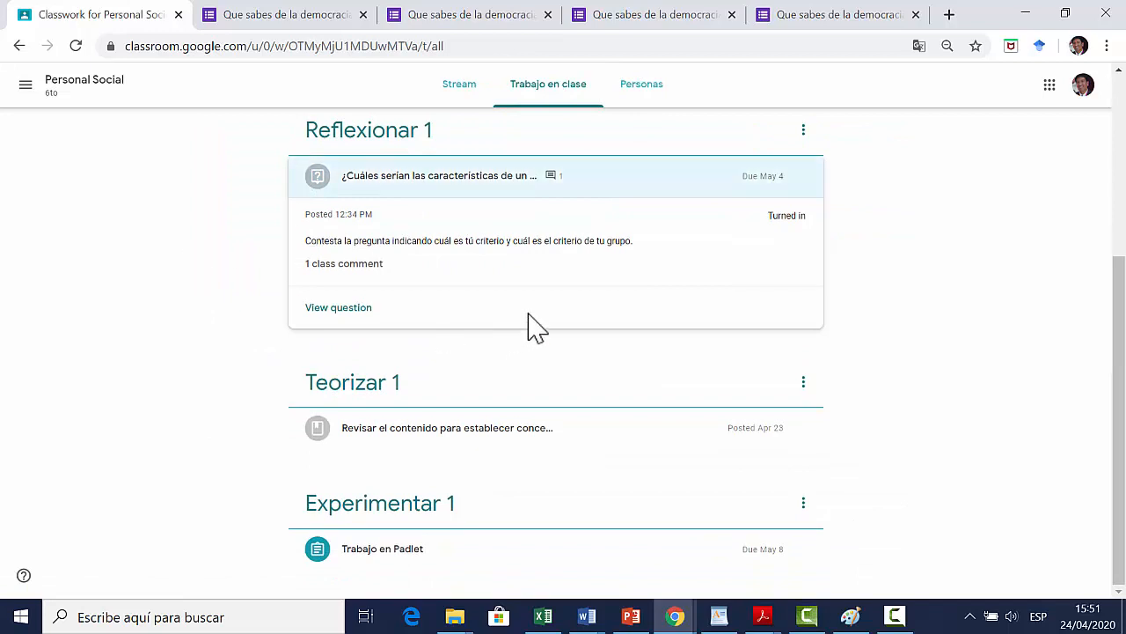
mouse_move(1124, 295)
left_mouse_down()
mouse_move(1124, 328)
mouse_move(1124, 171)
mouse_move(1123, 303)
left_mouse_up()
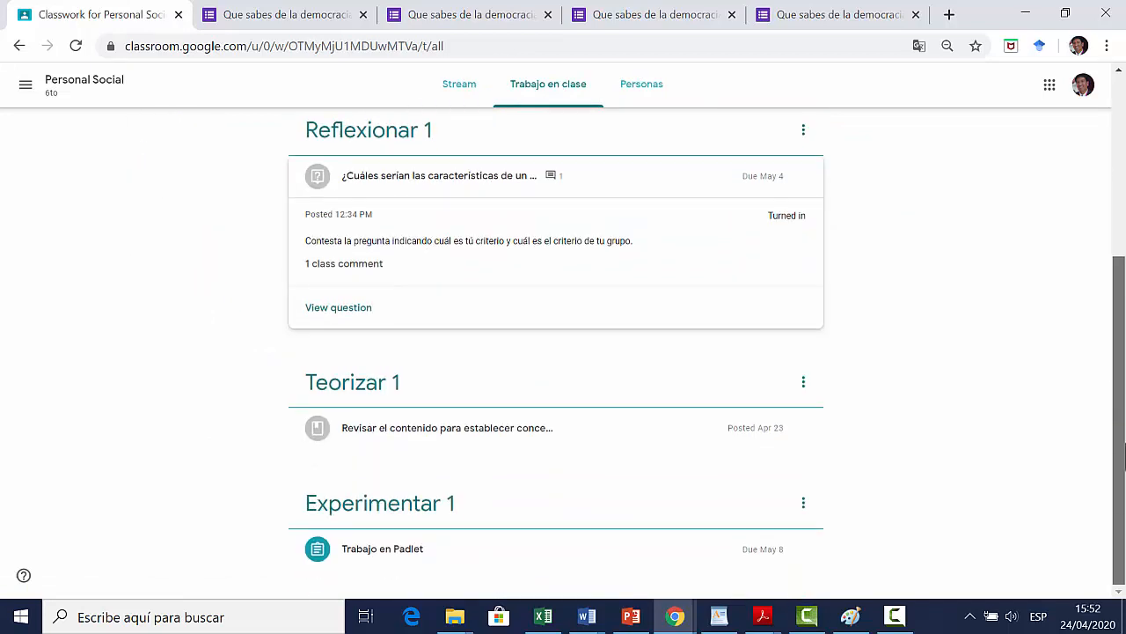
left_click(391, 560)
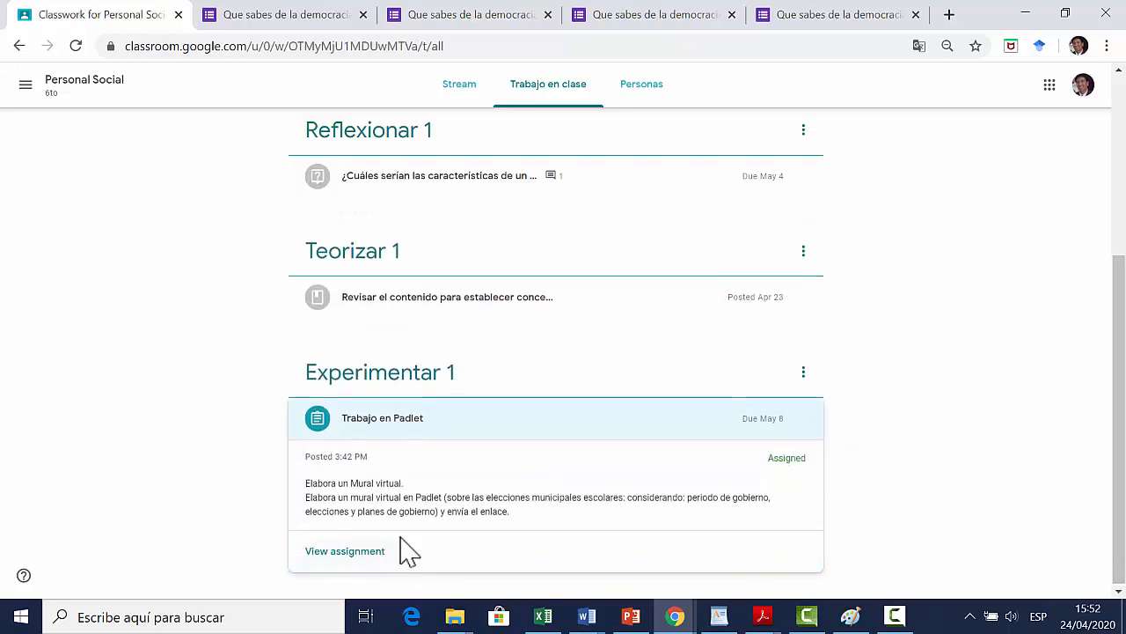
left_click(346, 552)
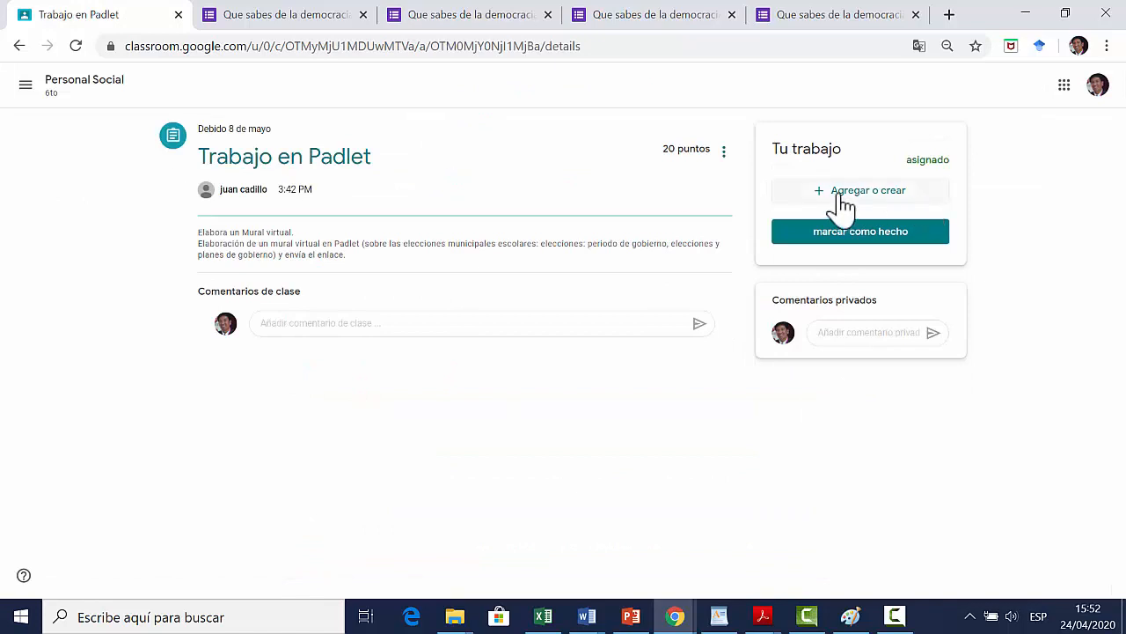
left_click(292, 329)
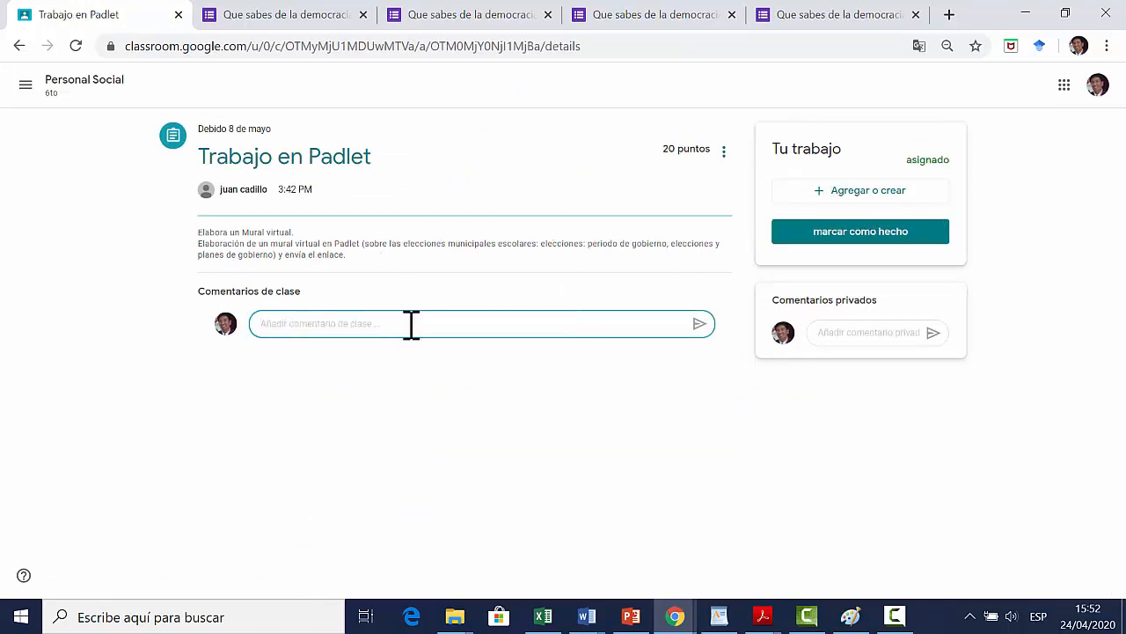
left_click(878, 197)
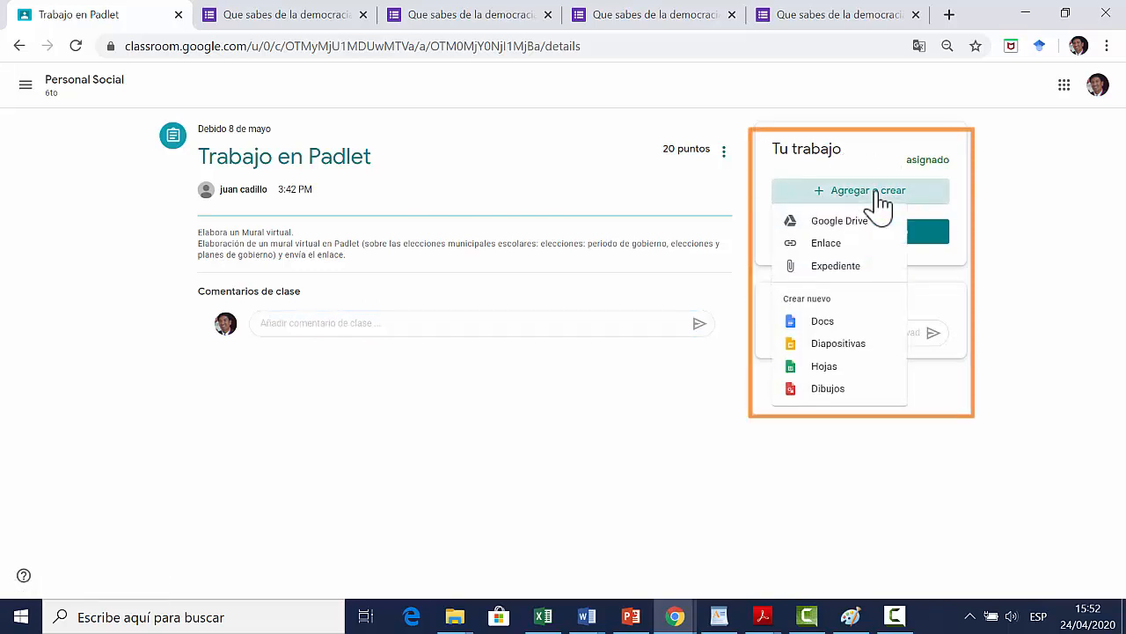
left_click(630, 401)
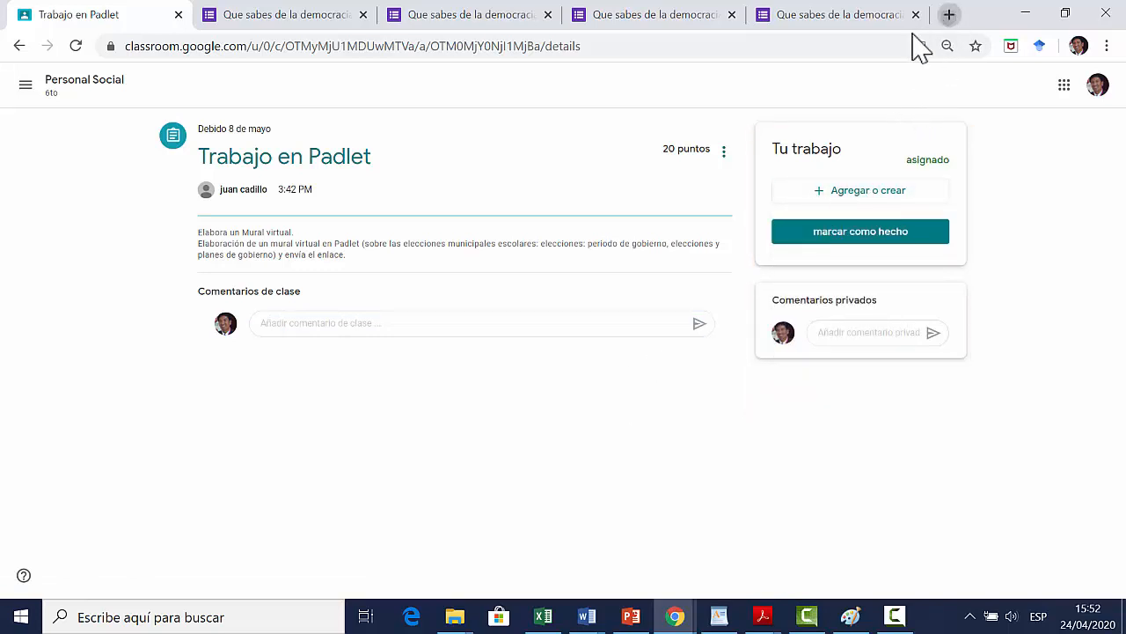
Step: Open the padlet.com dashboard in a new browser tab
left_click(949, 14)
type("padel")
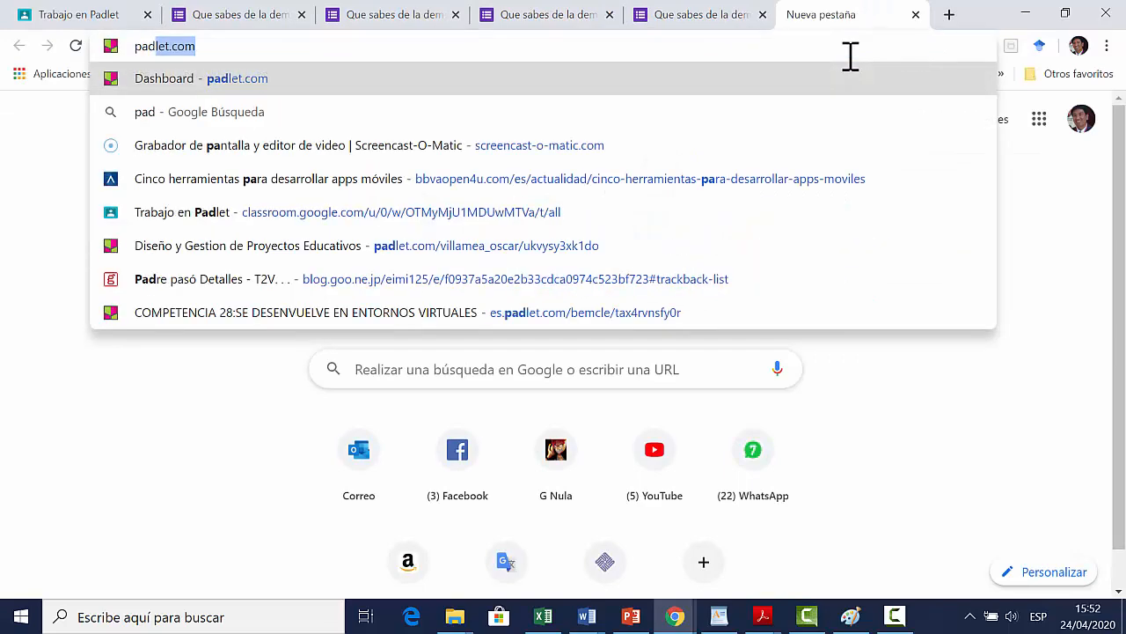
key("BackSpace")
key("BackSpace")
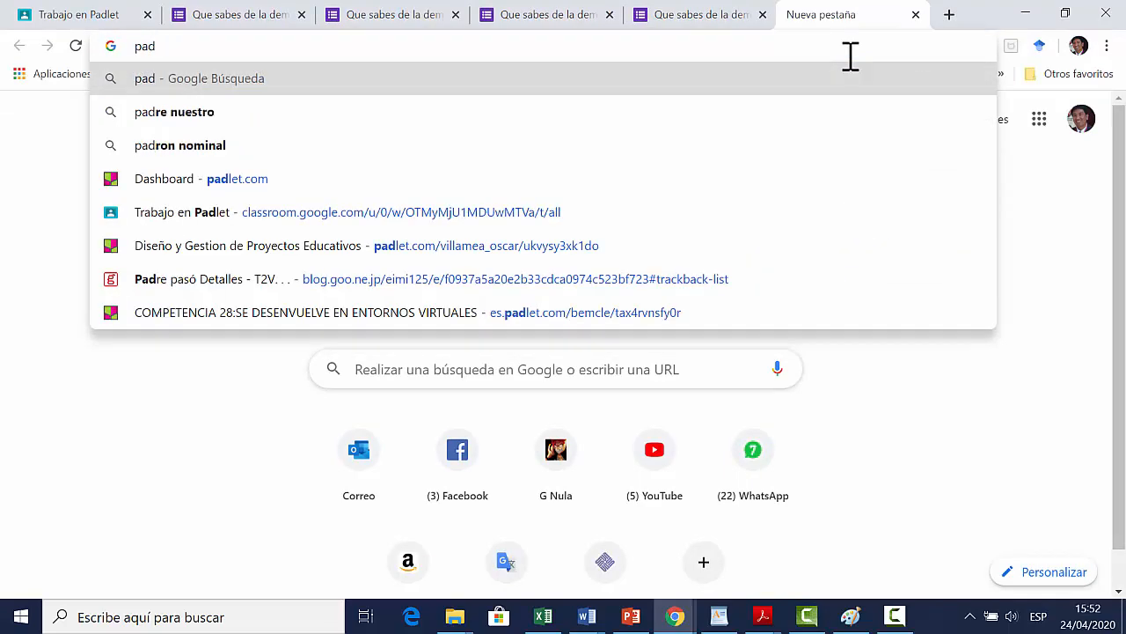
type("le")
key("Return")
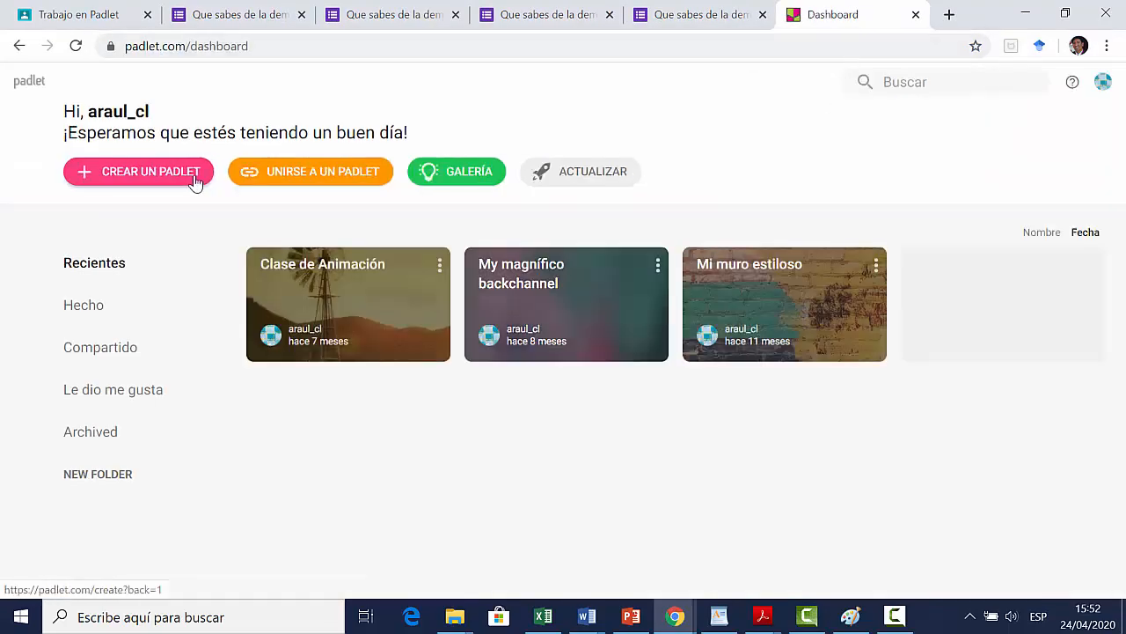
Step: Create a new Padlet wall titled "Democracia"
left_click(196, 181)
left_click(290, 280)
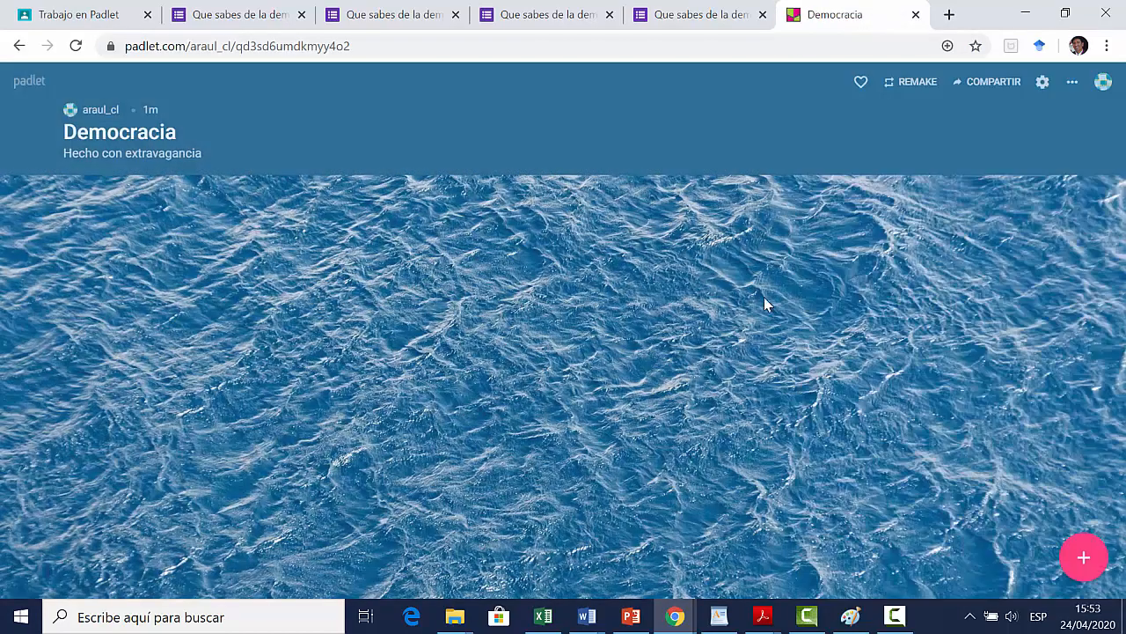
double_click(520, 219)
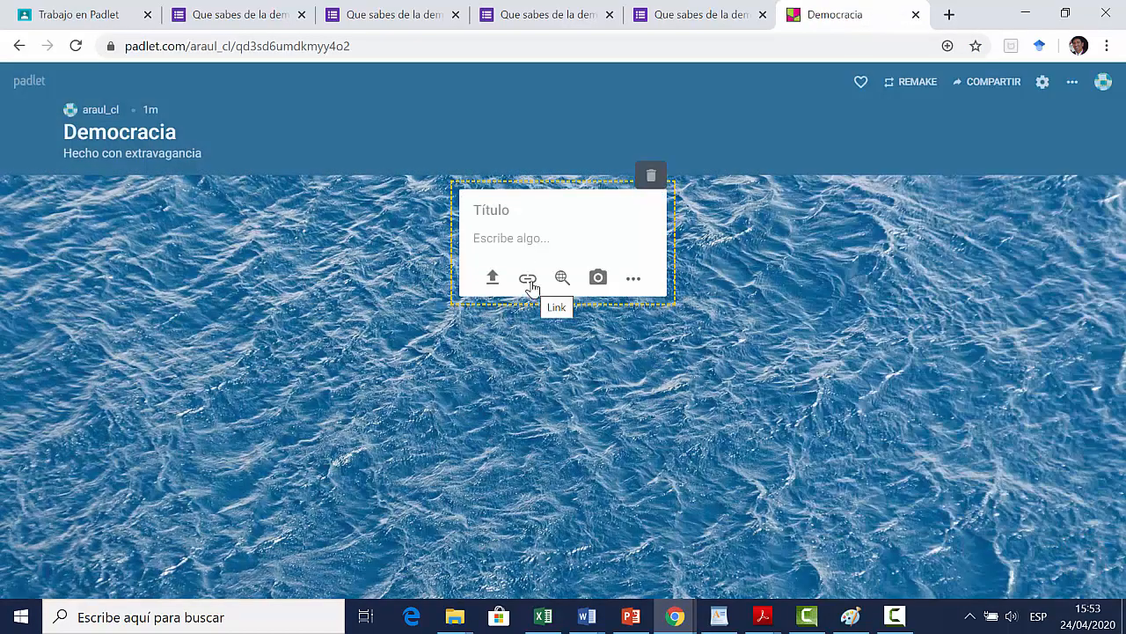
left_click(562, 278)
type("democracia en")
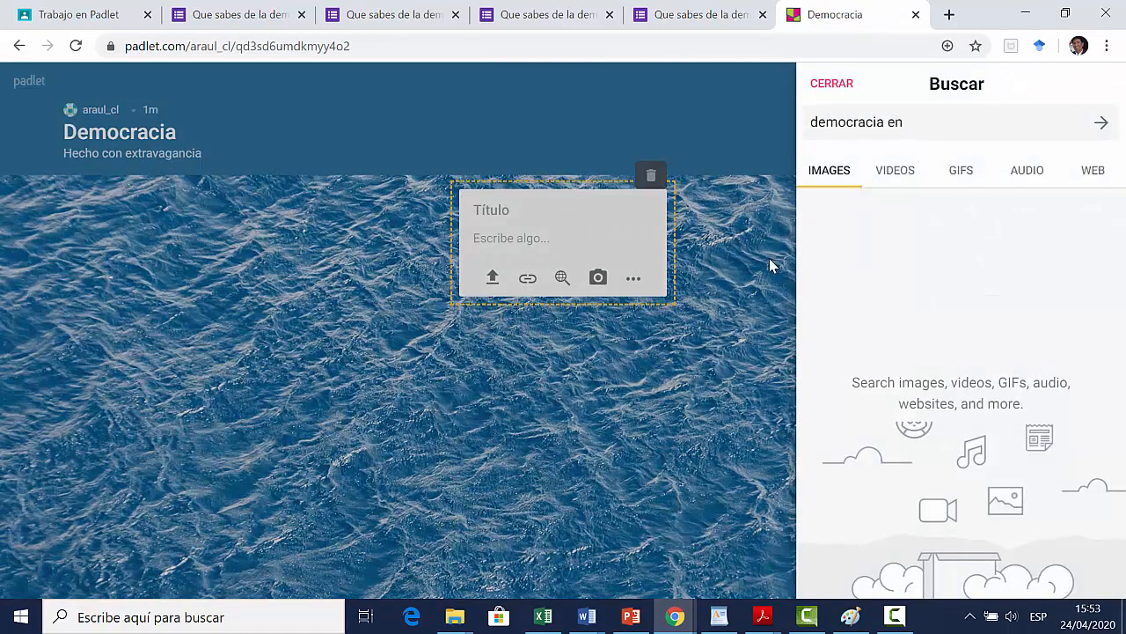
type(" los colegios")
key("Return")
left_click(876, 268)
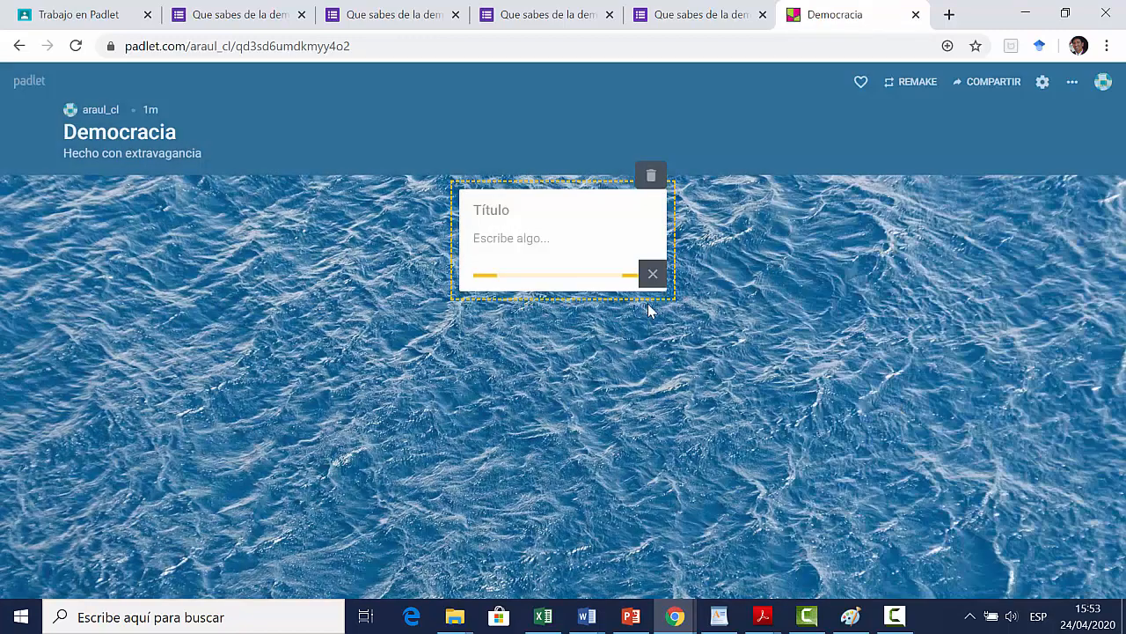
left_click_drag(576, 187, 221, 167)
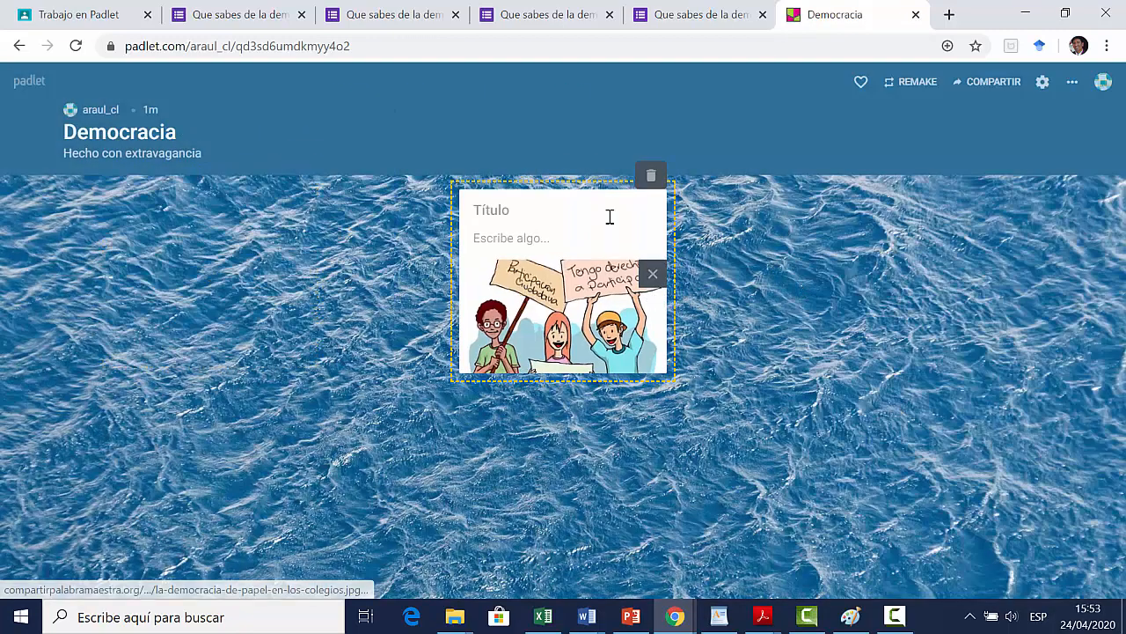
left_click(651, 175)
left_click(639, 168)
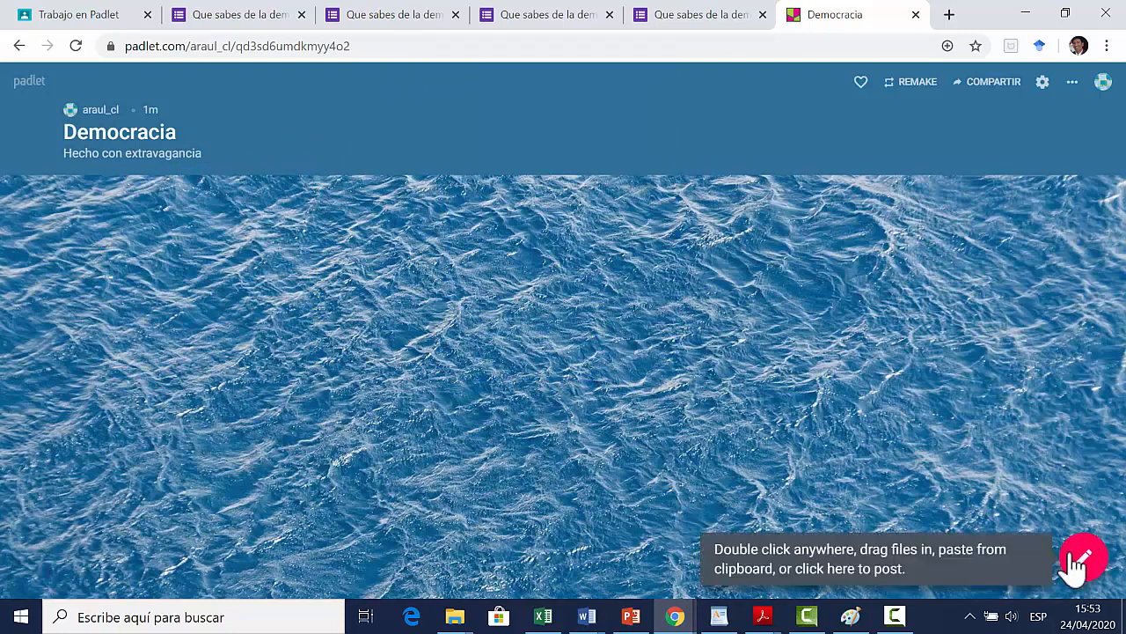
Step: Add a post titled "Democracia" to the mural with an image found by searching "democracia en los colegios"
left_click(97, 15)
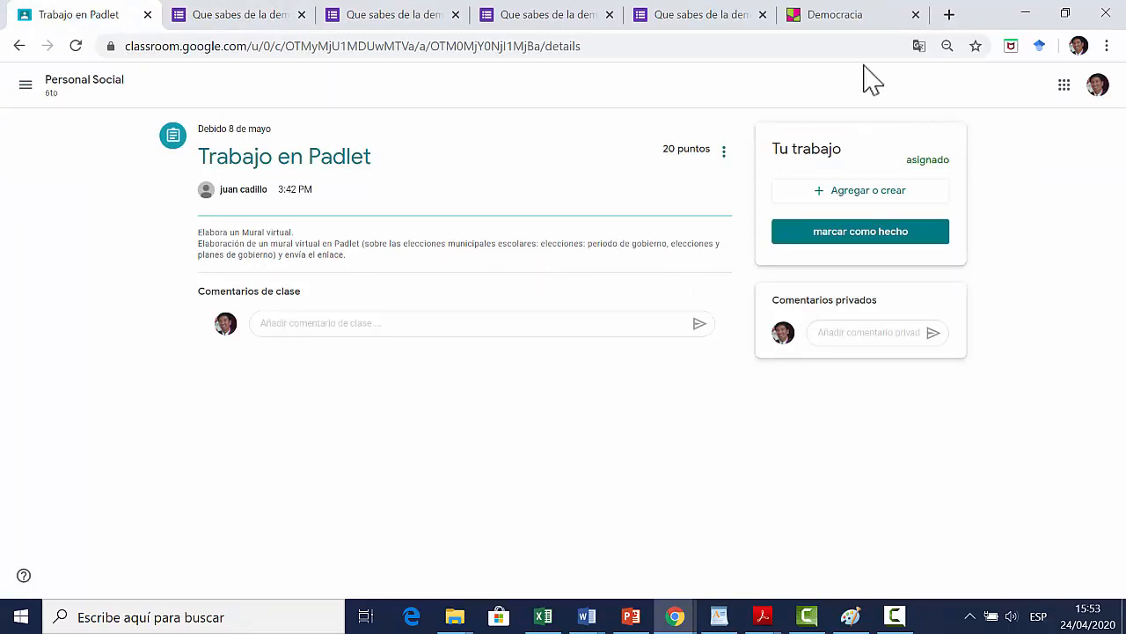
left_click(830, 15)
left_click(1083, 554)
left_click(562, 278)
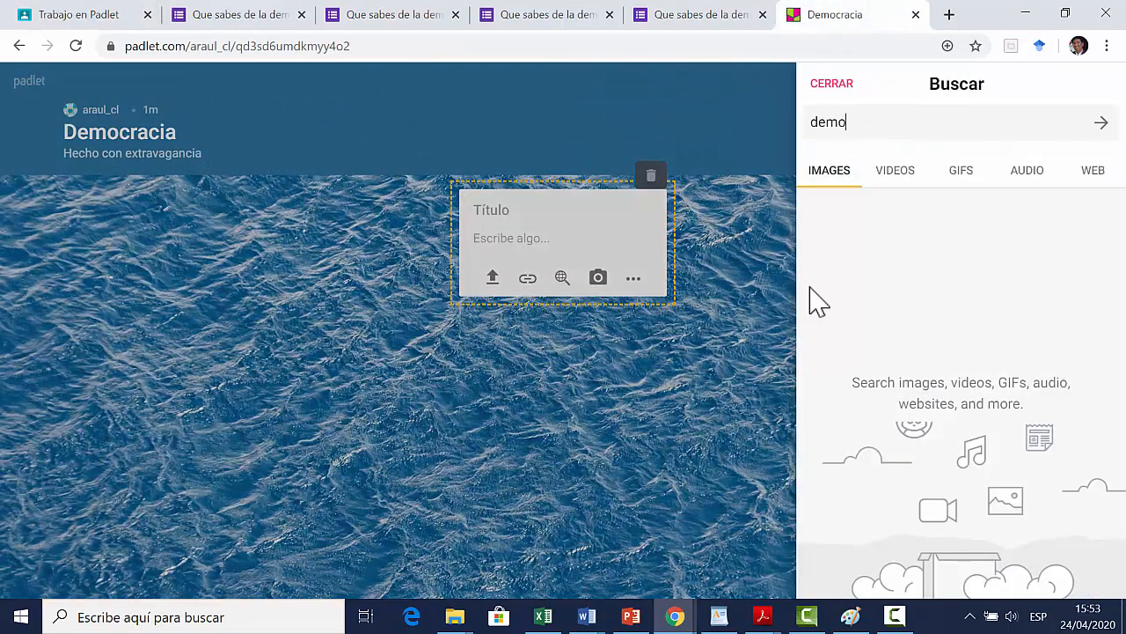
type("democracia en los colegios")
key("Return")
left_click(819, 302)
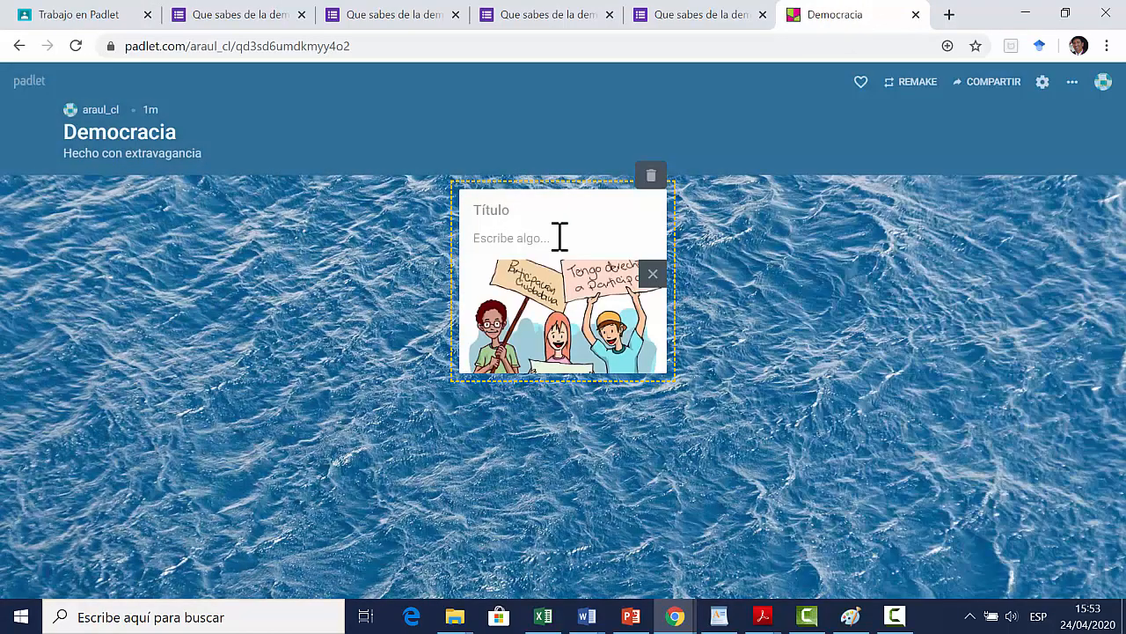
left_click(596, 208)
left_click(700, 299)
left_click_drag(558, 266, 169, 288)
Step: Add a second post with the video "¿Qué es la democracia?" by searching videos for "problemas de la democracia en los colegios"
left_click(1090, 556)
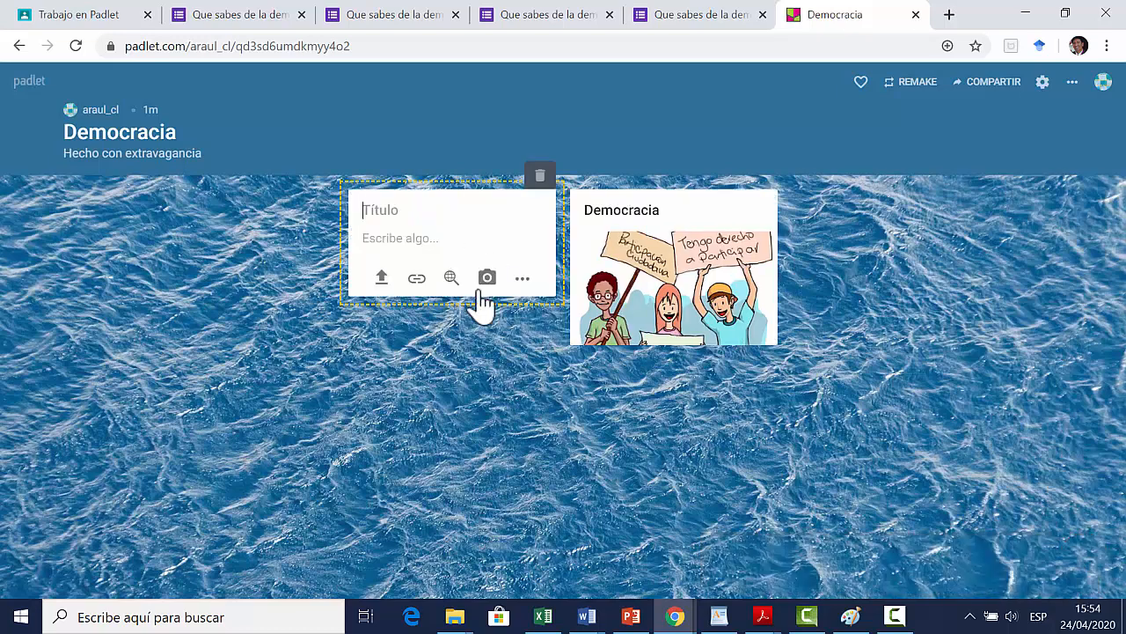
left_click(523, 279)
left_click(628, 220)
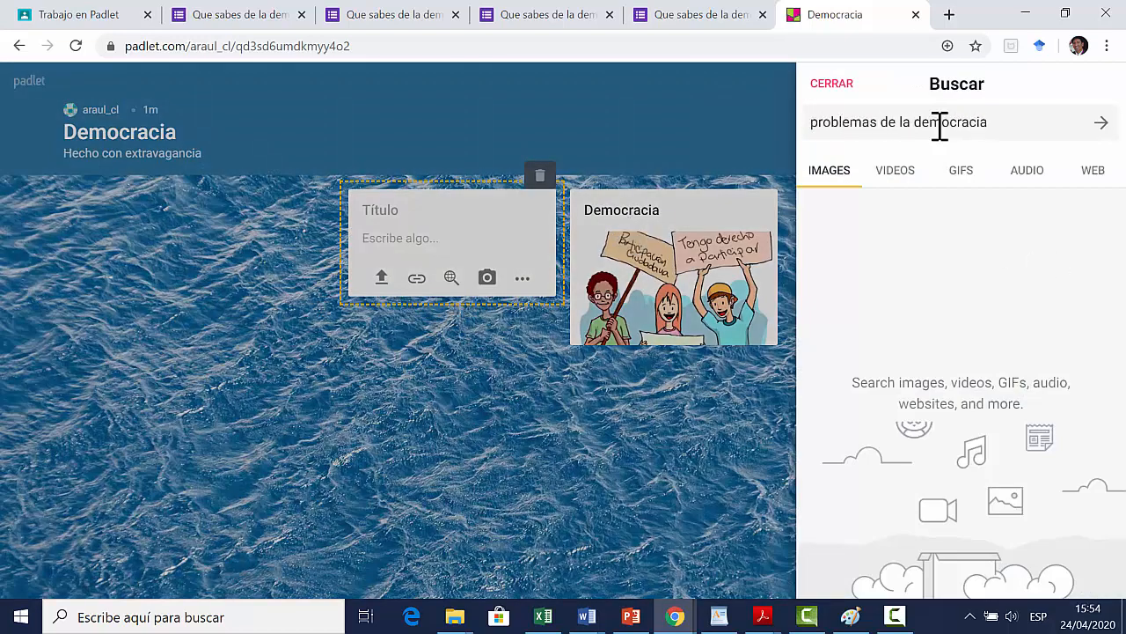
key("Return")
type("en los colegios")
key("Return")
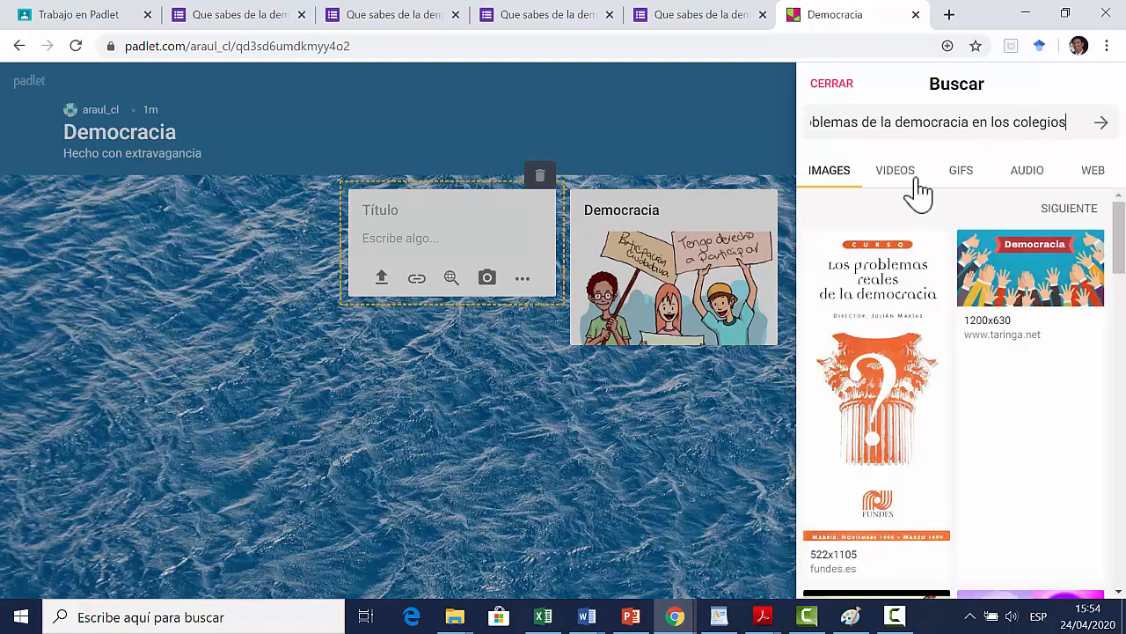
left_click(906, 176)
left_click(1001, 259)
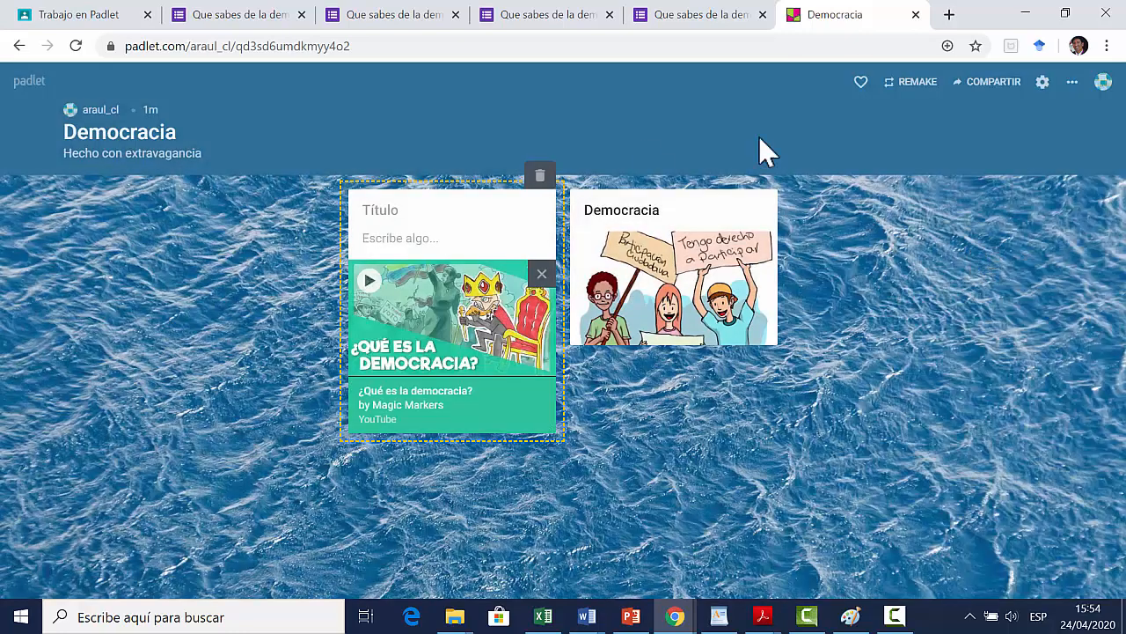
Step: Copy the Democracia padlet's share link and attach it as a link to the Trabajo en Padlet assignment in Classroom
left_click(990, 87)
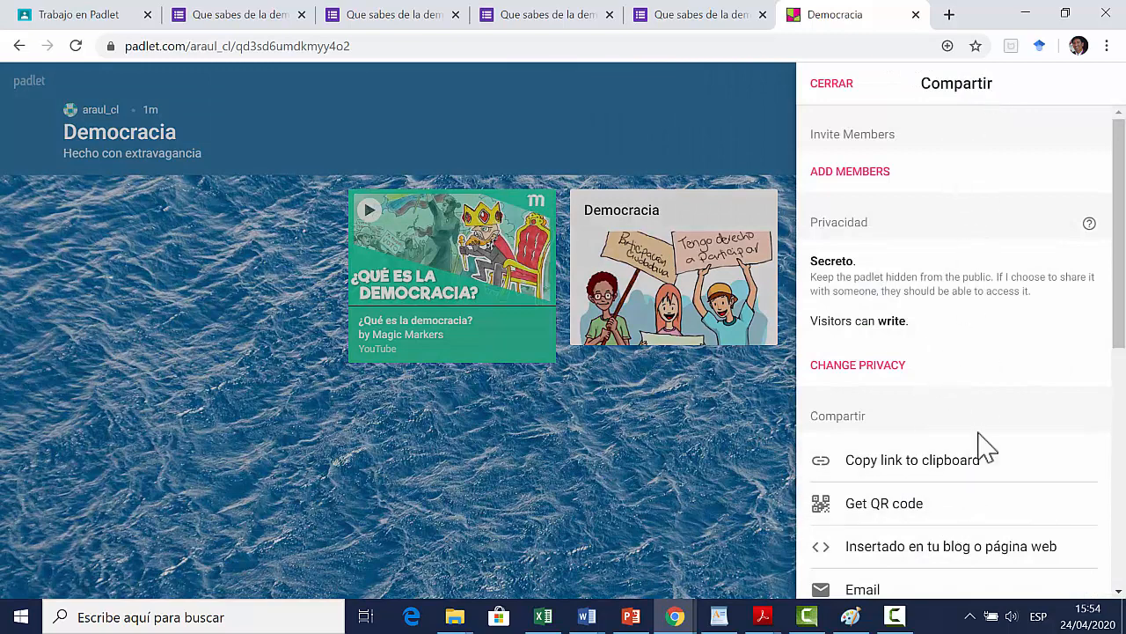
left_click(955, 482)
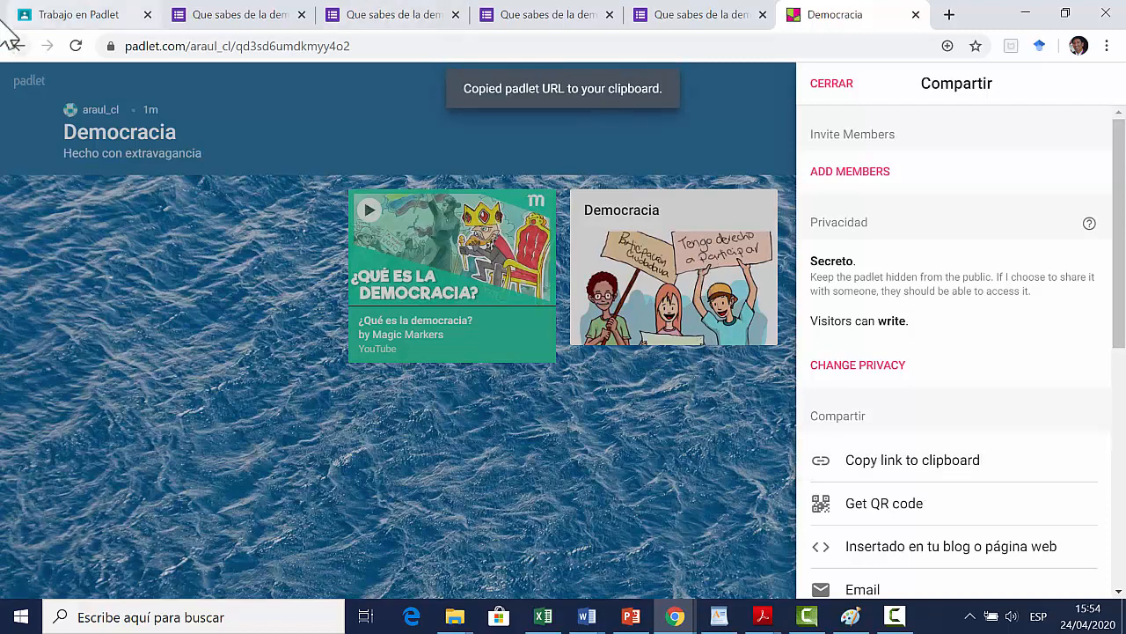
left_click(56, 19)
left_click(827, 207)
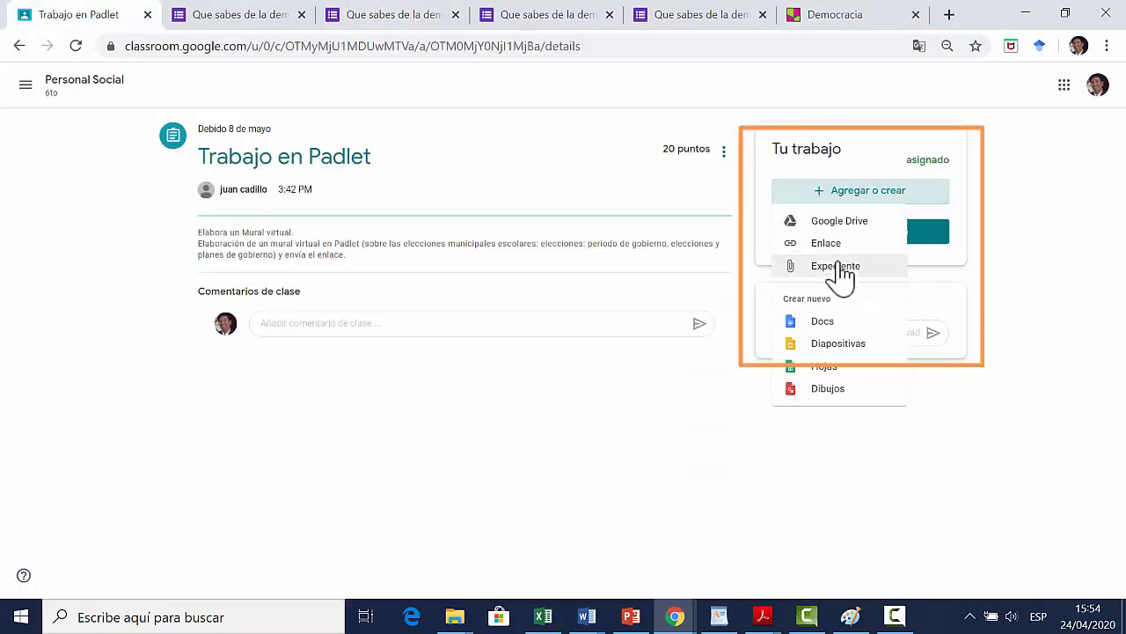
left_click(839, 247)
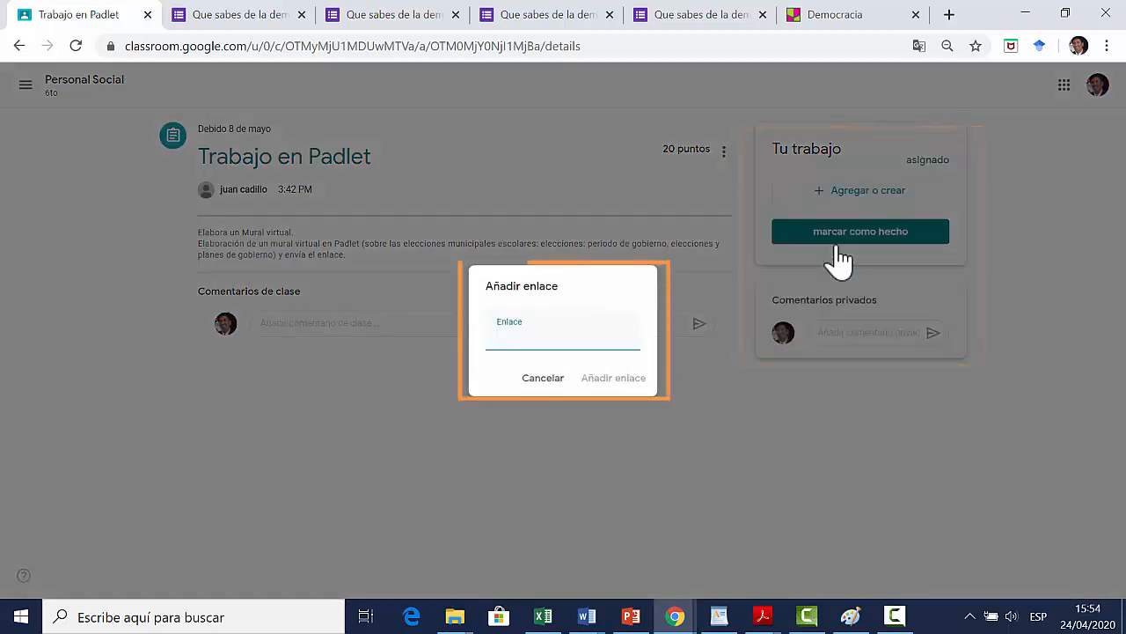
key("ctrl+v")
left_click(614, 379)
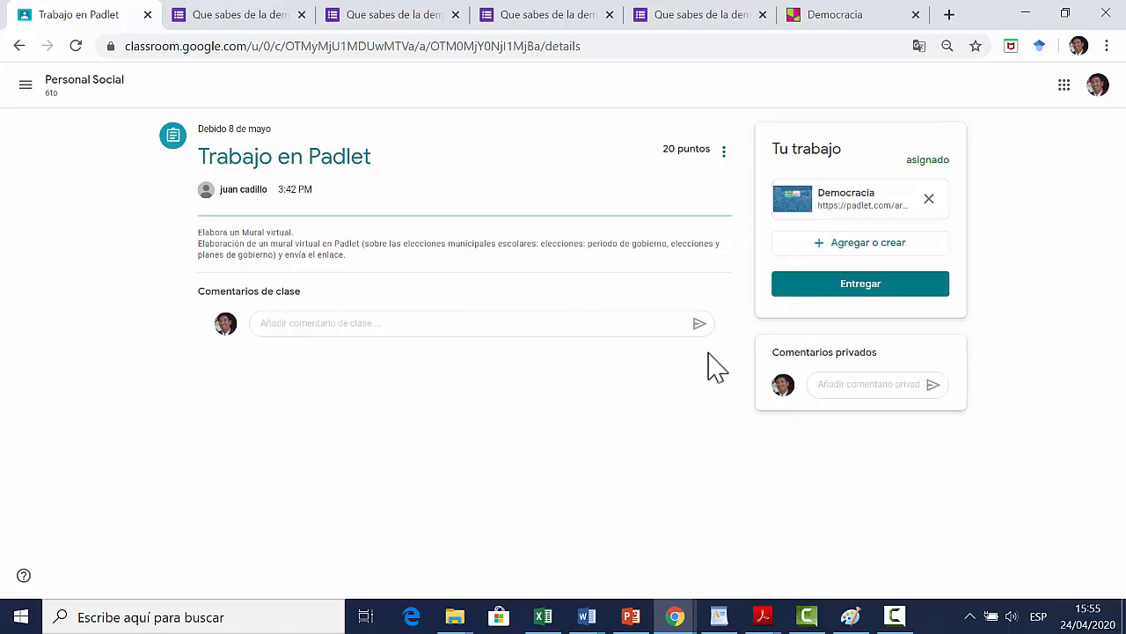
Step: Return to the Personal Social class and review its classwork topics and the stream posts
left_click(90, 84)
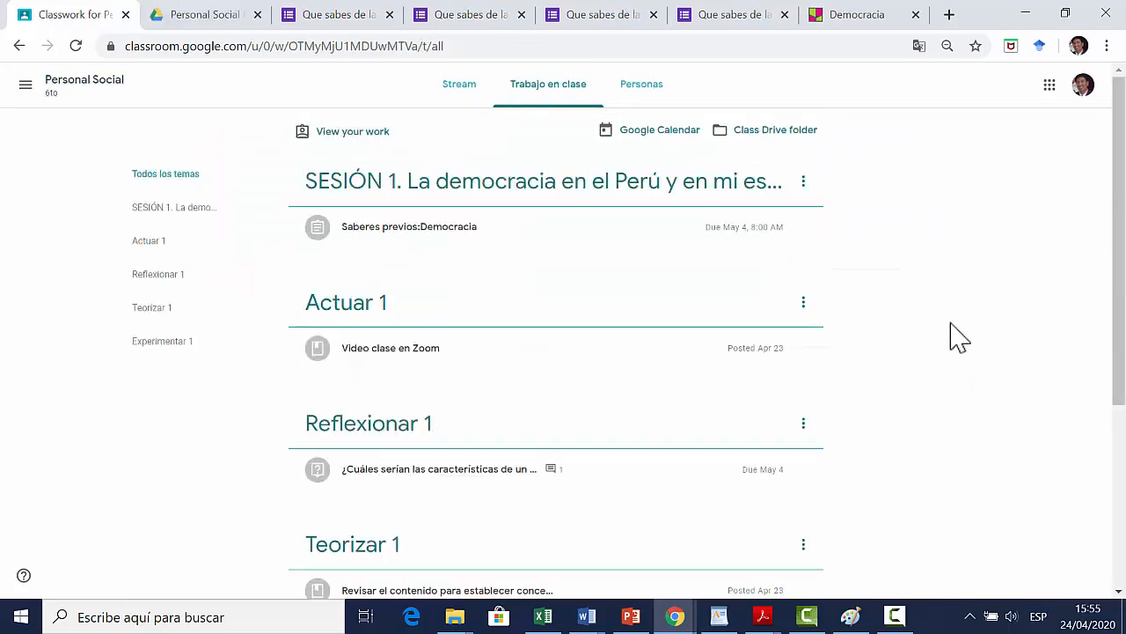
scroll(276, 432, "down", 3)
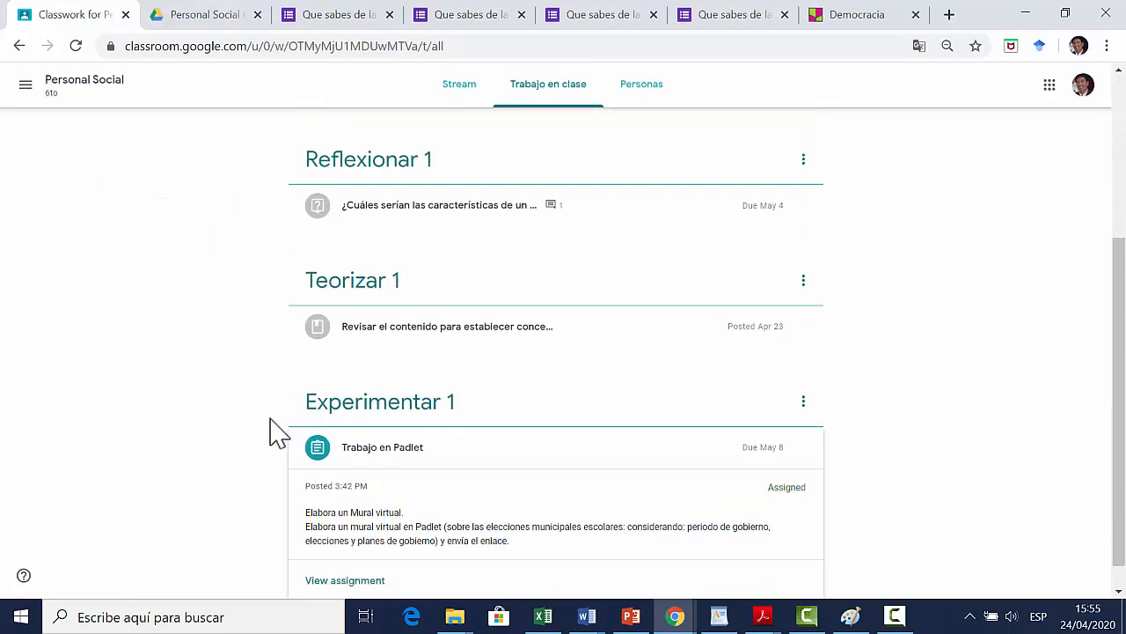
scroll(277, 429, "up", 3)
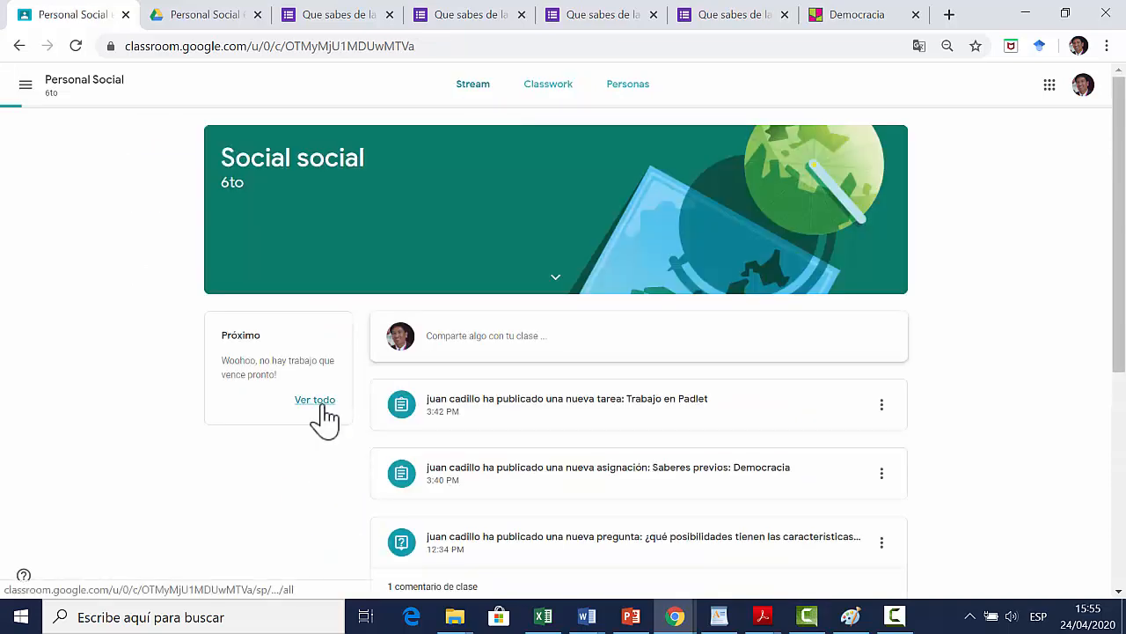
left_click(317, 415)
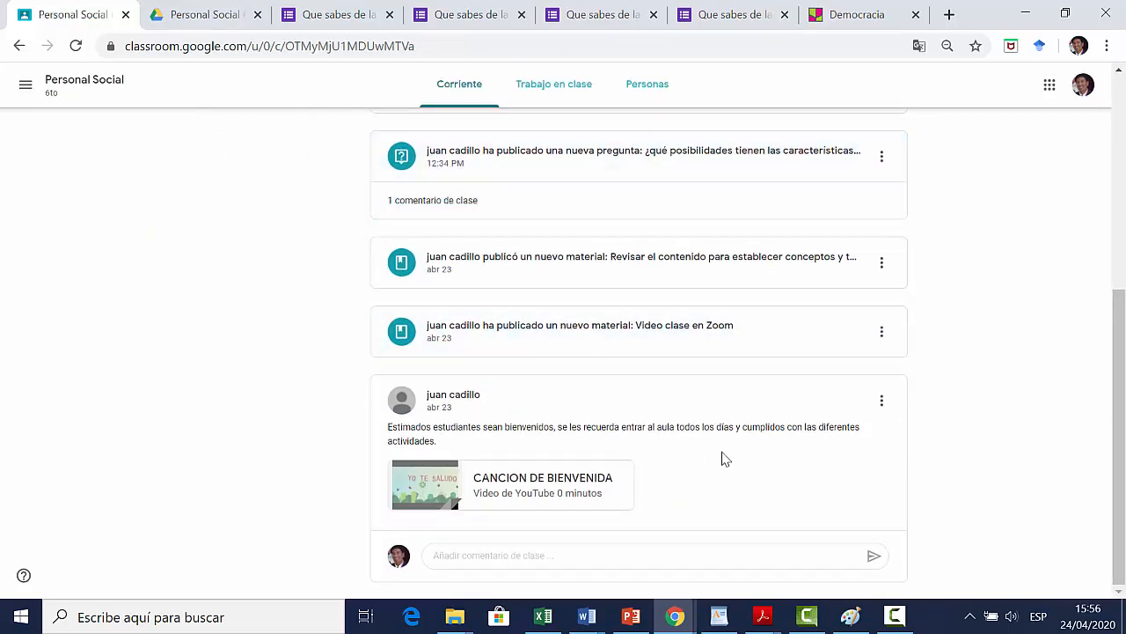
scroll(744, 445, "up", 4)
scroll(735, 443, "up", 1)
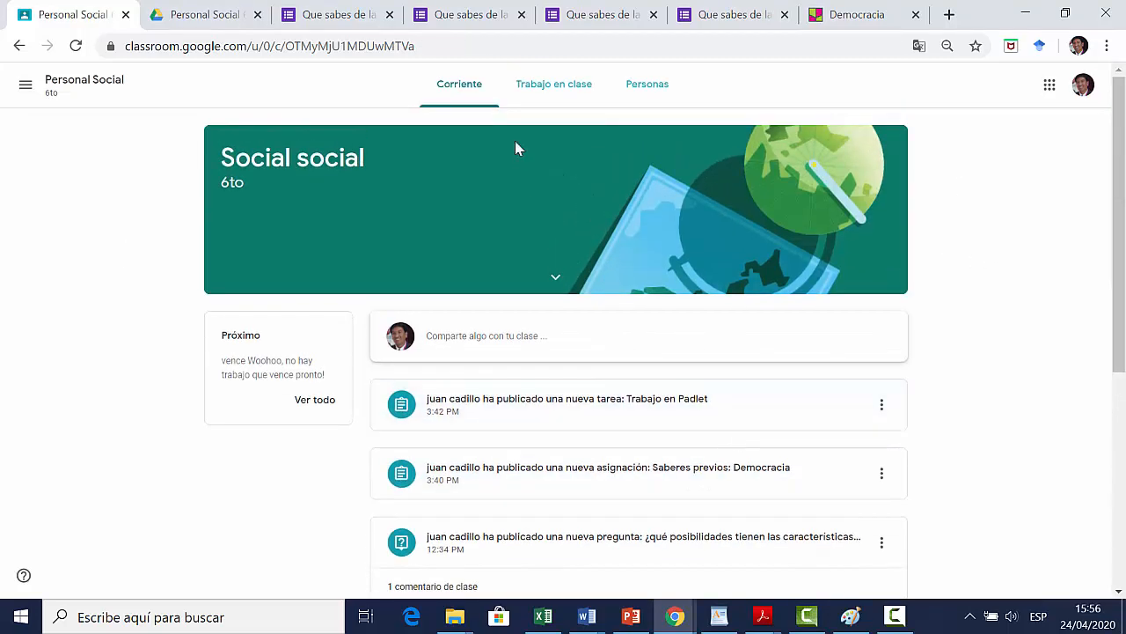
left_click(564, 93)
scroll(893, 246, "down", 4)
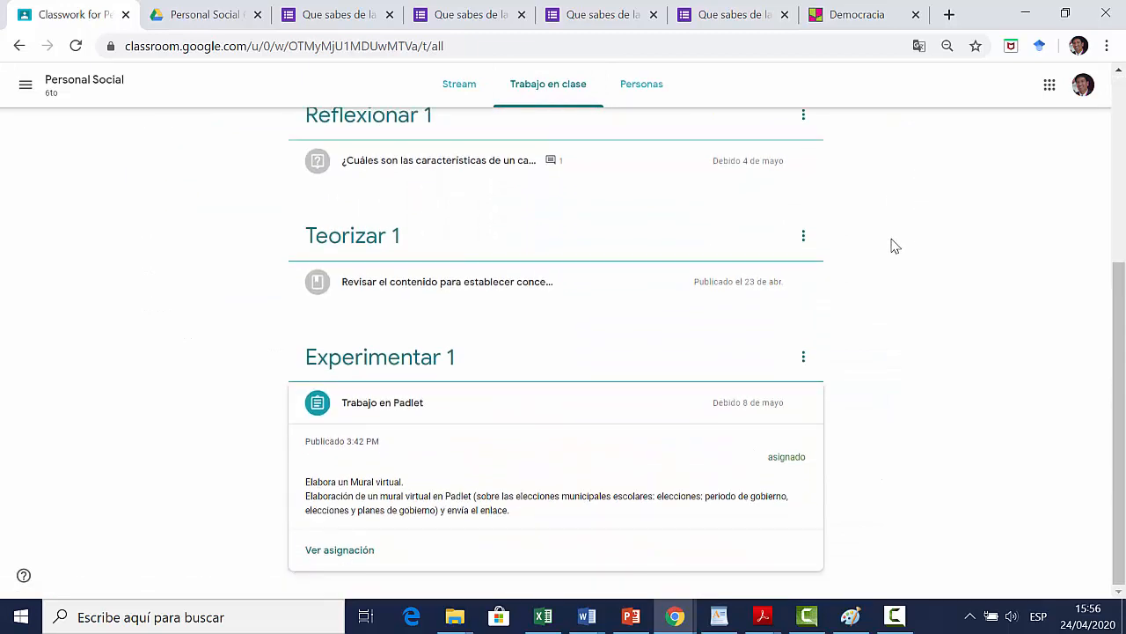
scroll(894, 249, "up", 3)
scroll(893, 248, "up", 1)
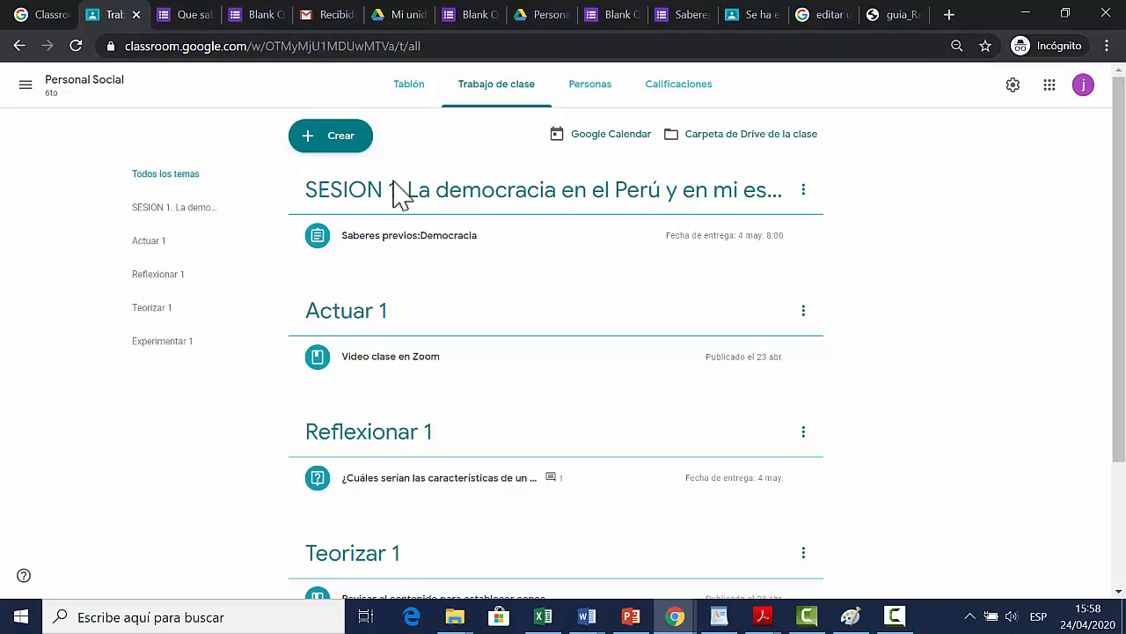
Step: In the teacher's view of the class, examine the submission status of Saberes previos:Democracia and the people list
left_click(327, 246)
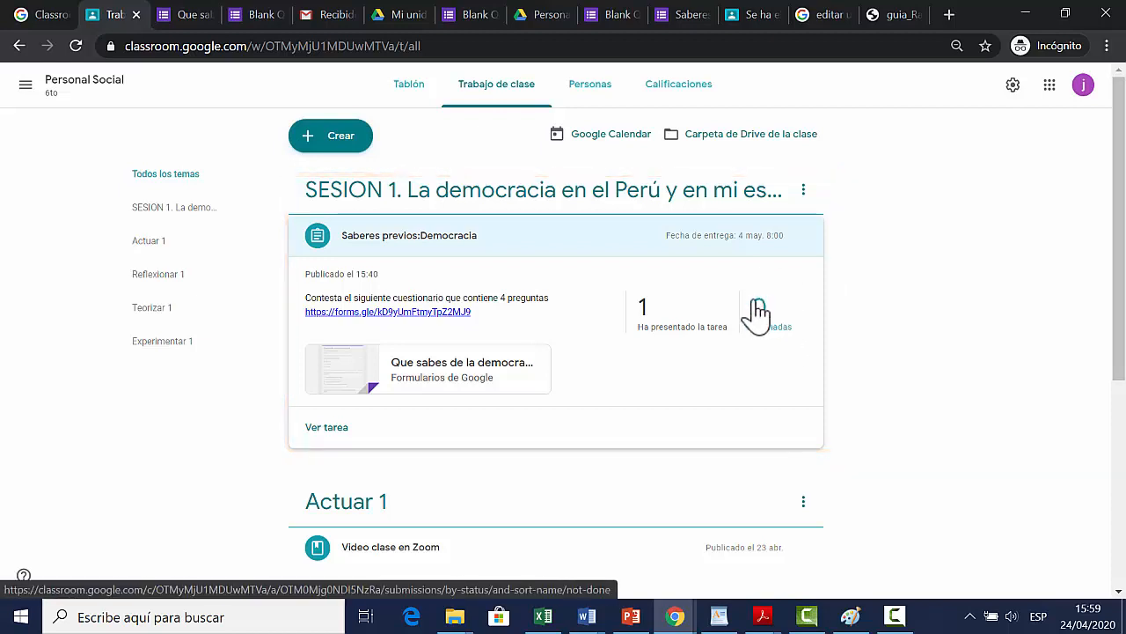
left_click(590, 88)
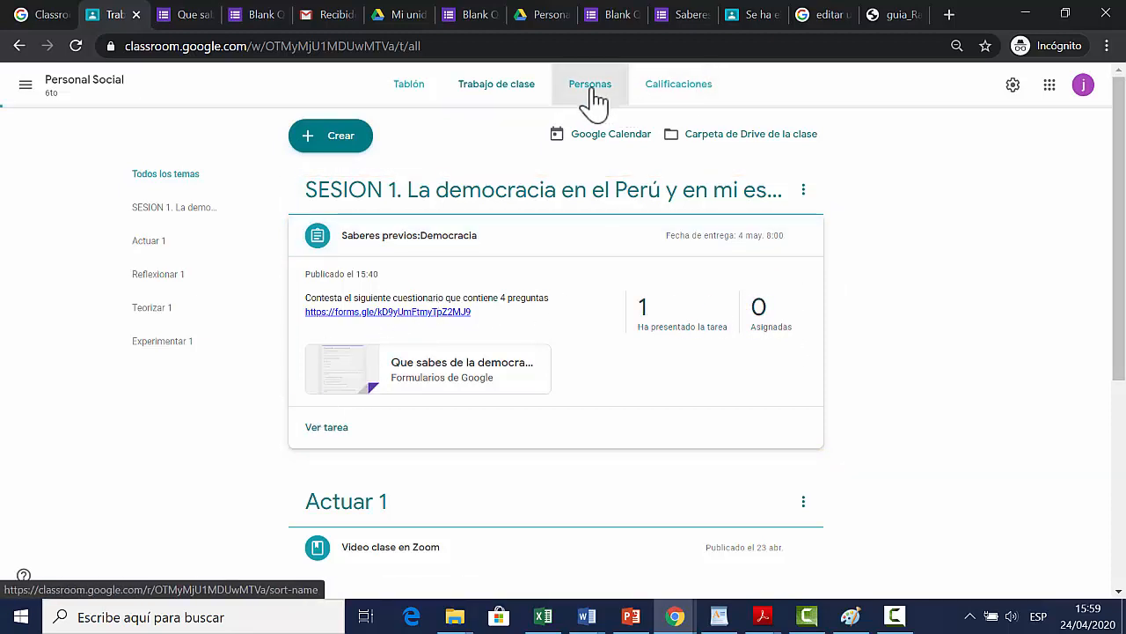
left_click(416, 365)
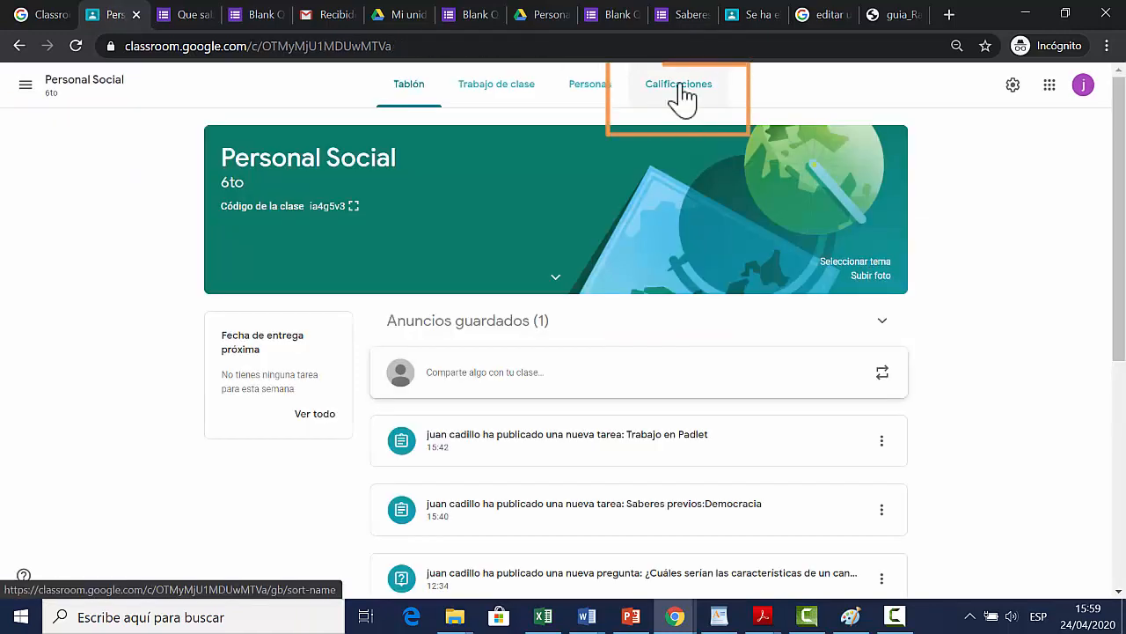
Step: Open the student's Saberes previos:Democracia submission from the class gradebook
left_click(683, 94)
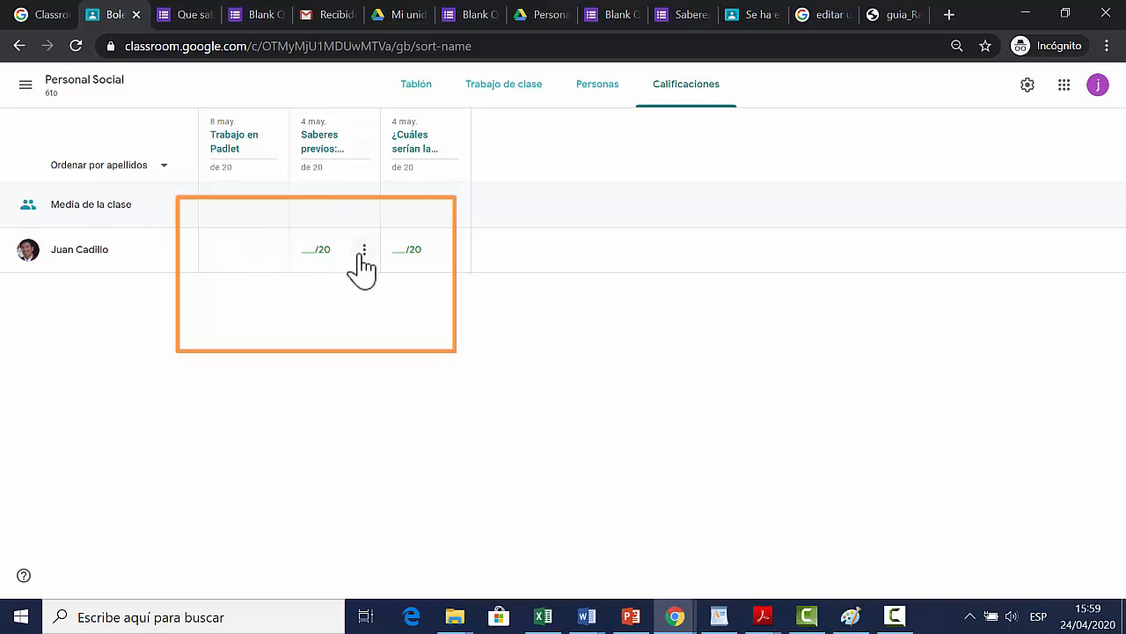
left_click(364, 250)
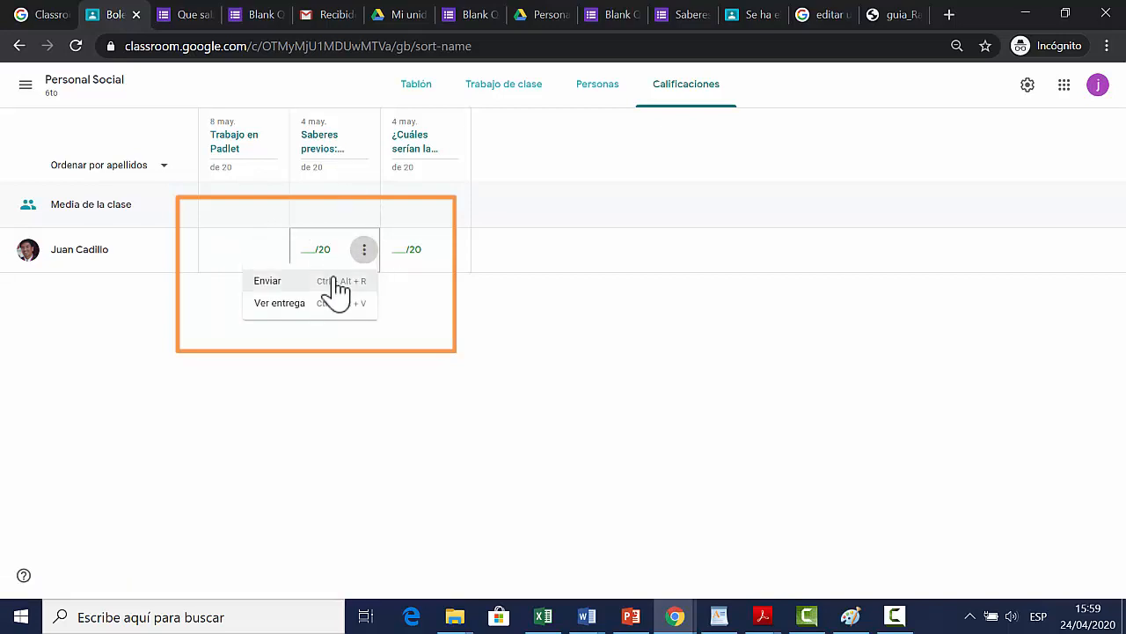
left_click(280, 303)
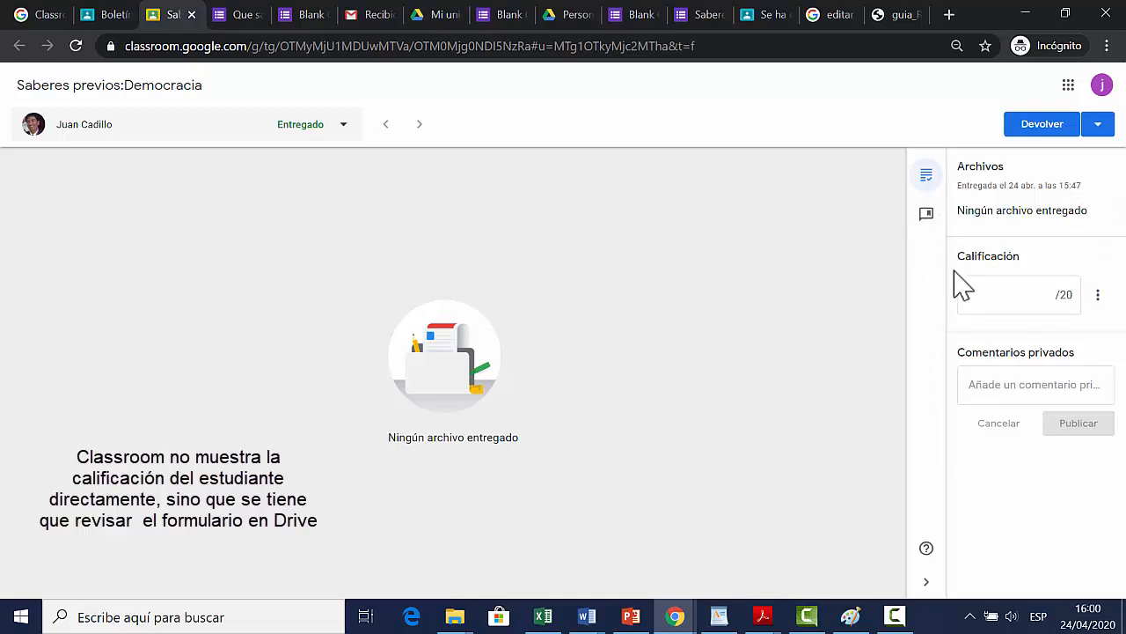
Step: Switch to Google Drive and open the Blank Quiz form containing the democracy questionnaire
left_click(1068, 86)
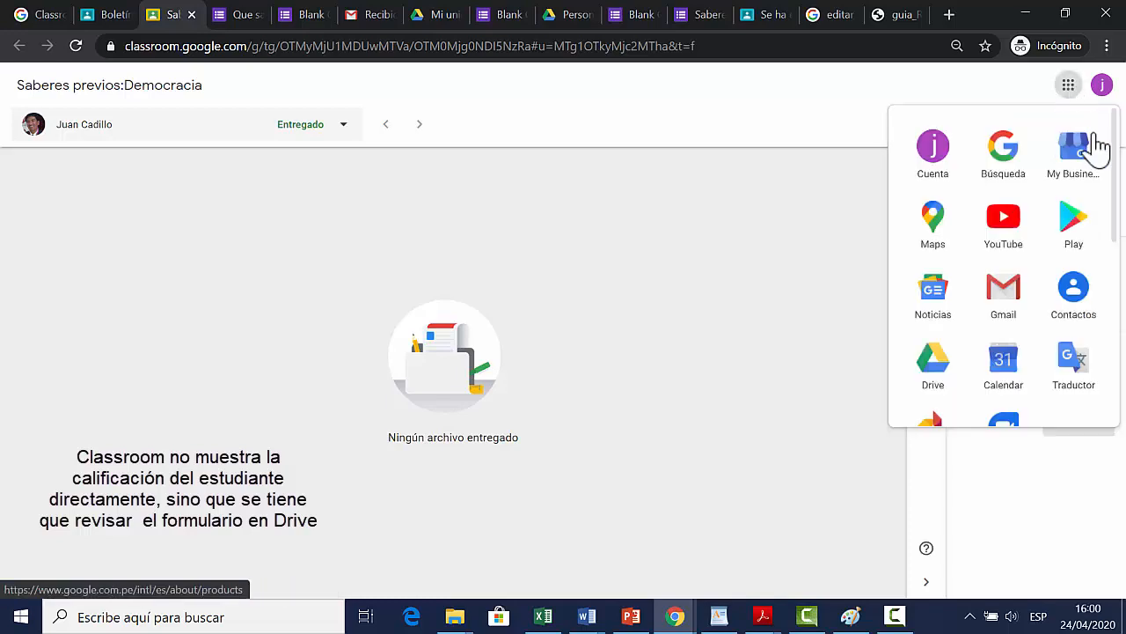
scroll(1025, 269, "down", 1)
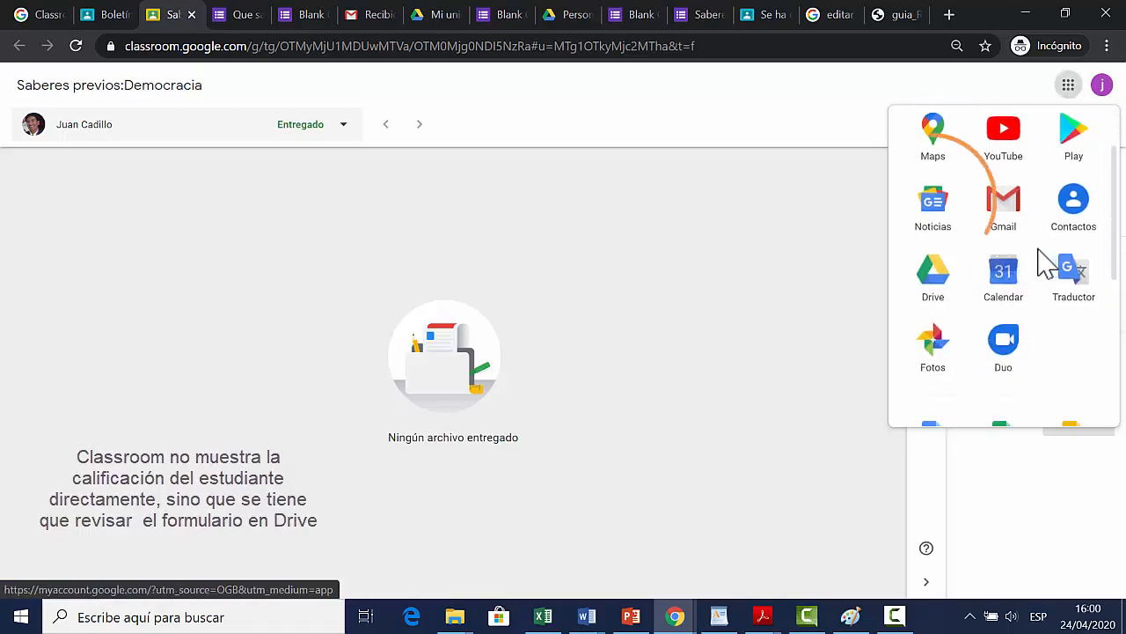
scroll(1034, 262, "down", 1)
left_click(937, 186)
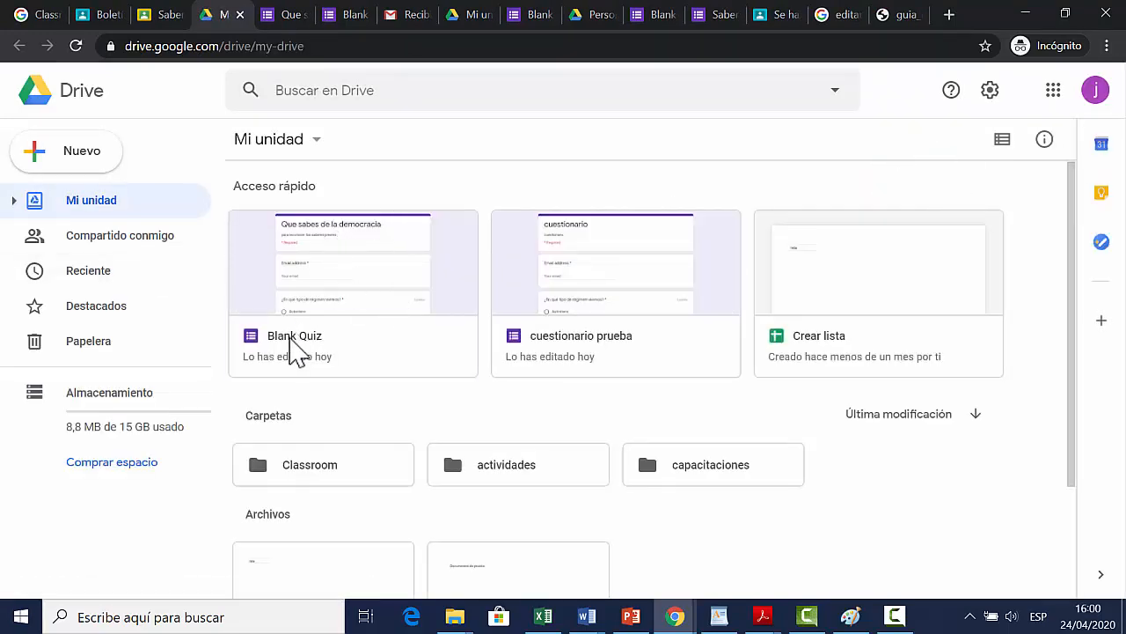
double_click(293, 348)
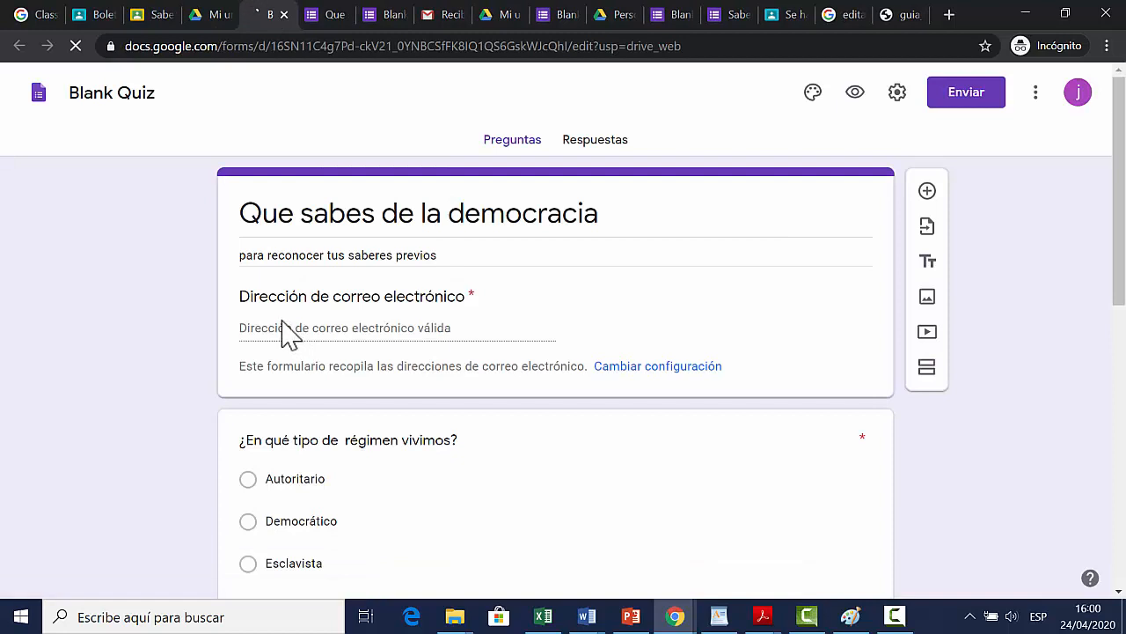
Step: Examine the response summary of the democracy quiz and the individual student's answers and points per question
left_click(571, 151)
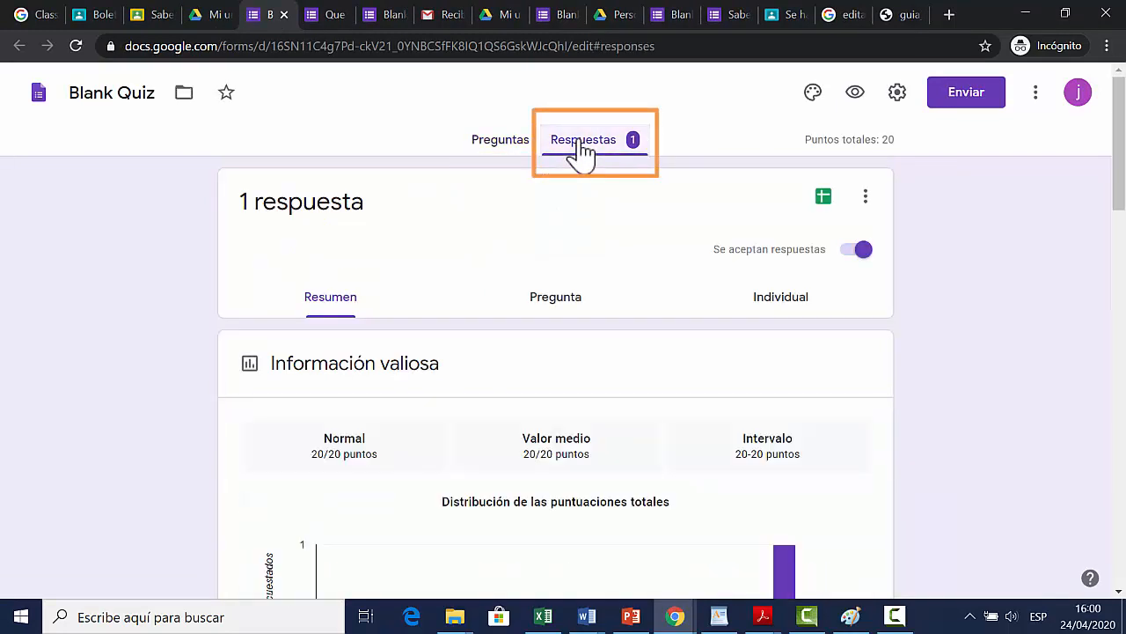
scroll(244, 284, "down", 3)
scroll(245, 283, "up", 2)
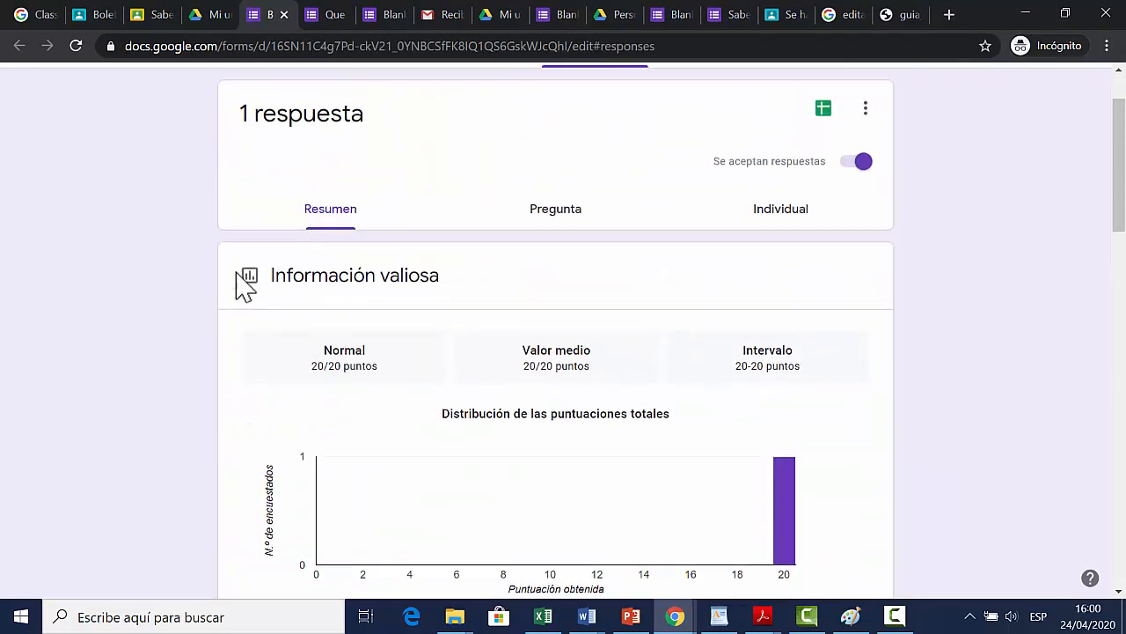
left_click(765, 220)
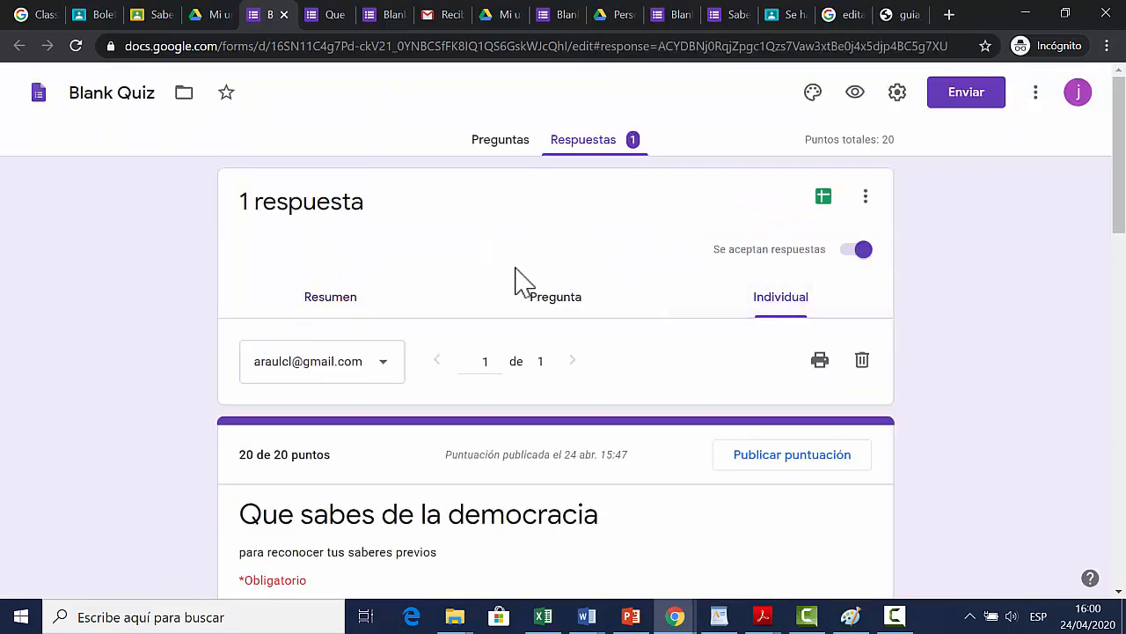
scroll(319, 295, "down", 3)
scroll(324, 293, "down", 5)
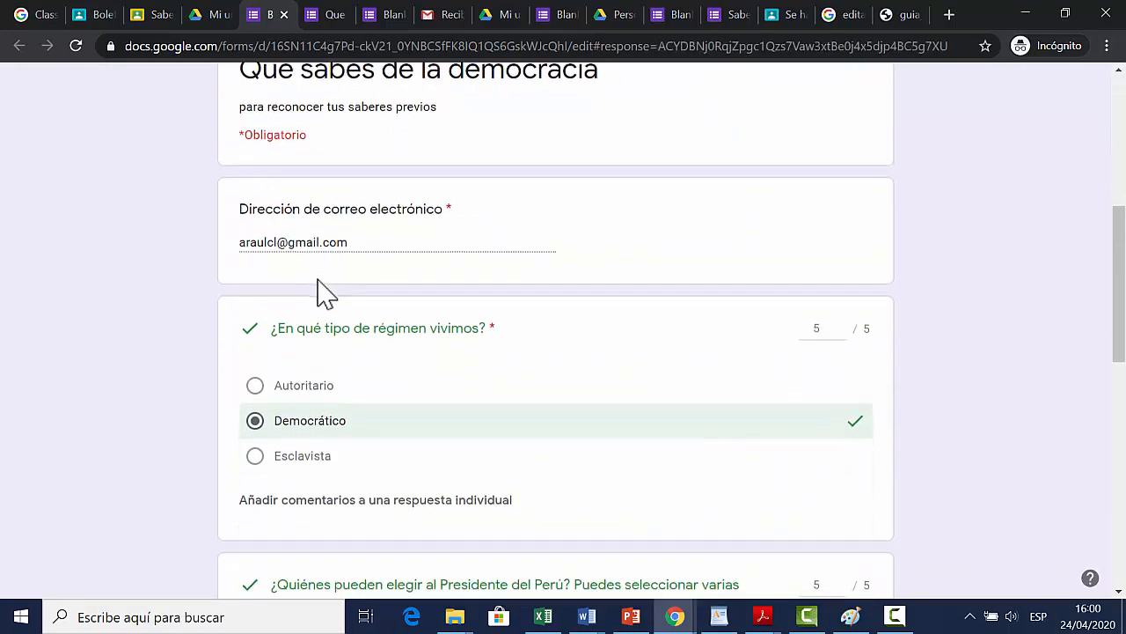
scroll(326, 293, "up", 3)
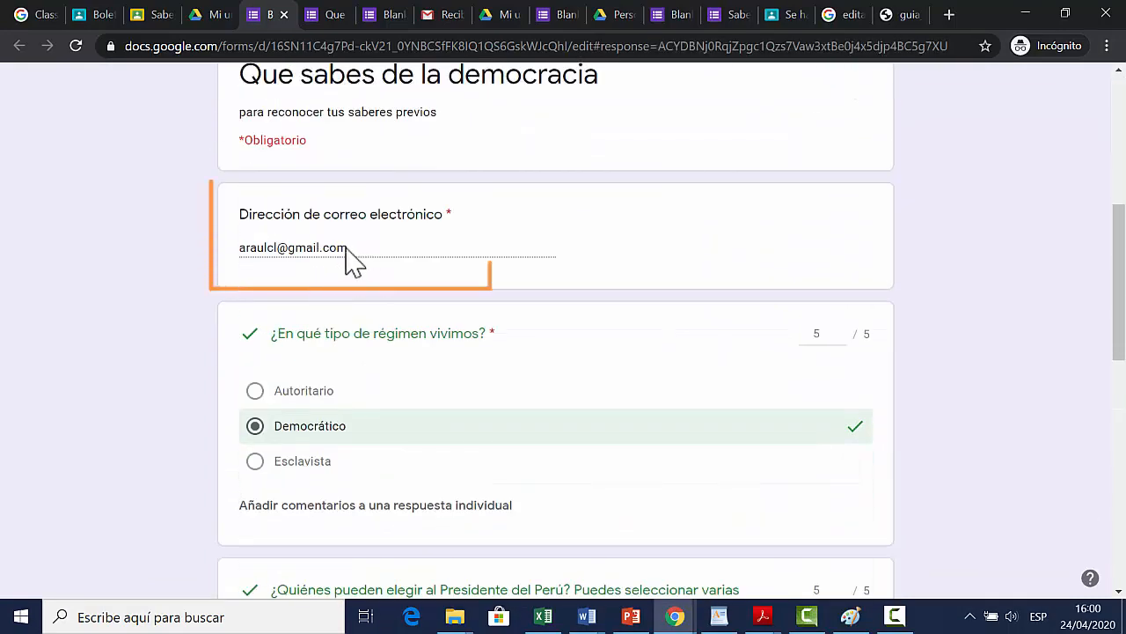
scroll(519, 277, "down", 9)
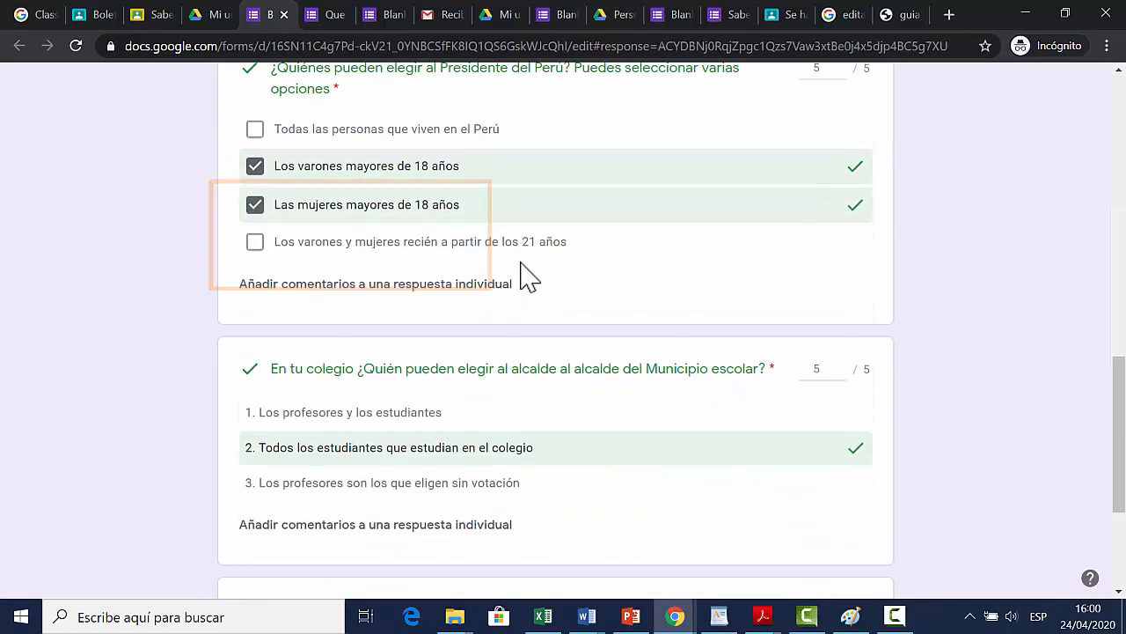
scroll(511, 283, "up", 10)
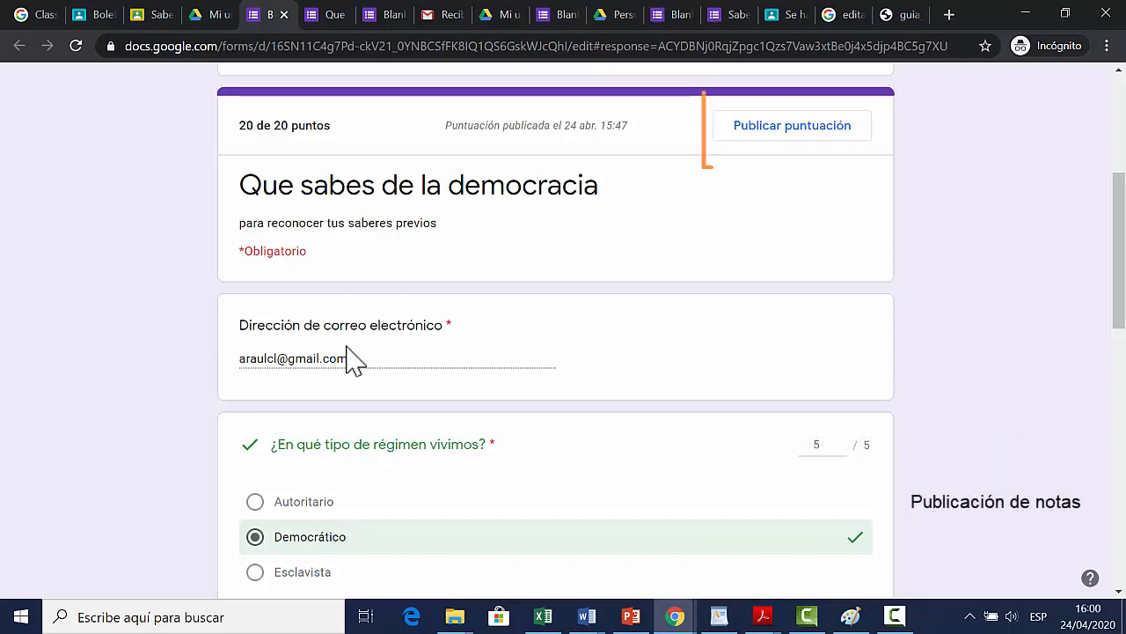
Step: Publish the quiz scores for all respondents, sending them the notification e-mails without a message
left_click(774, 142)
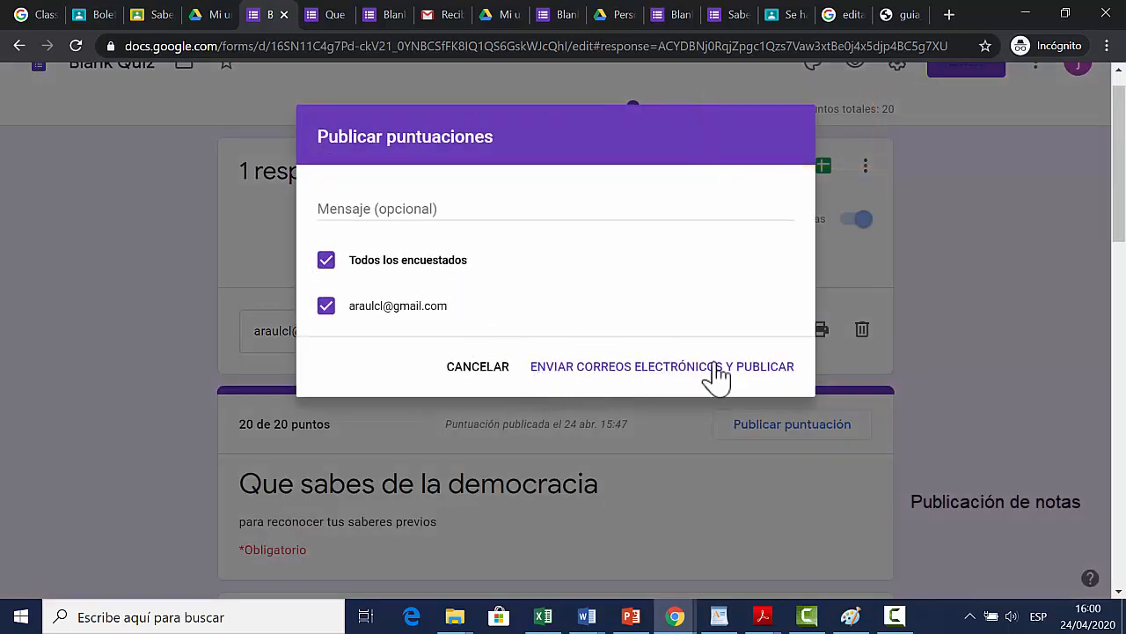
left_click(677, 378)
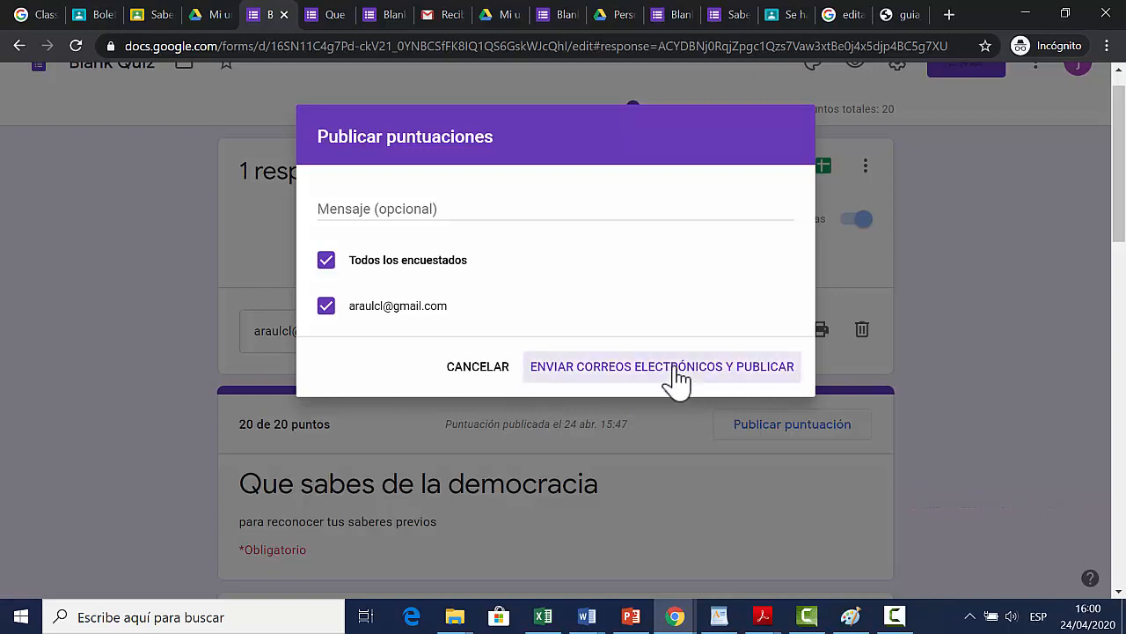
scroll(433, 282, "down", 2)
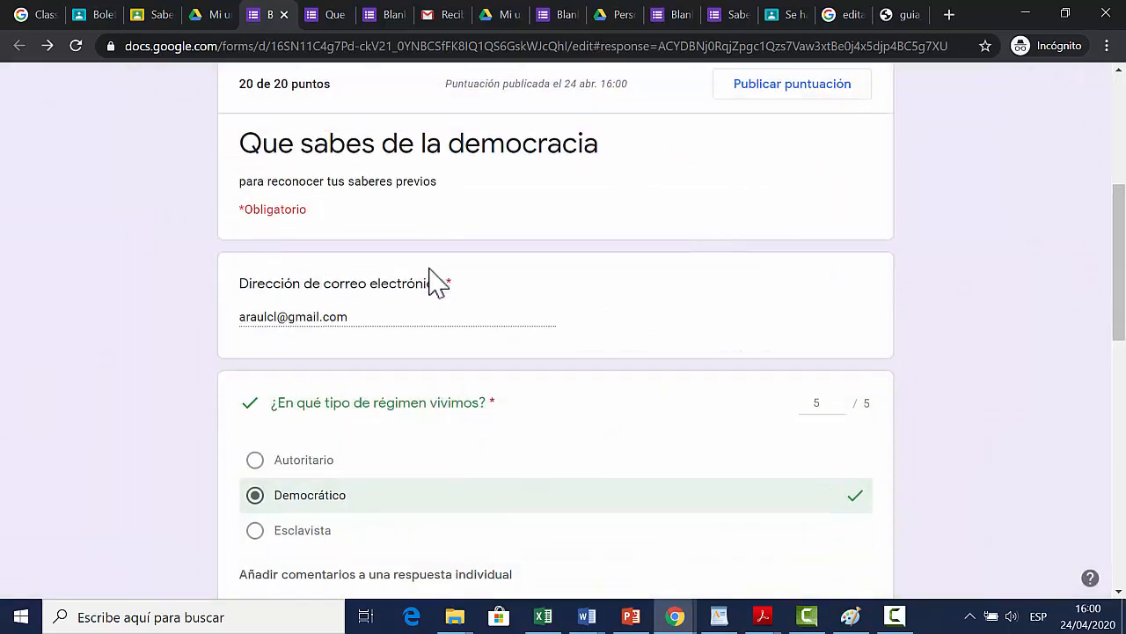
scroll(432, 282, "up", 2)
scroll(723, 301, "up", 3)
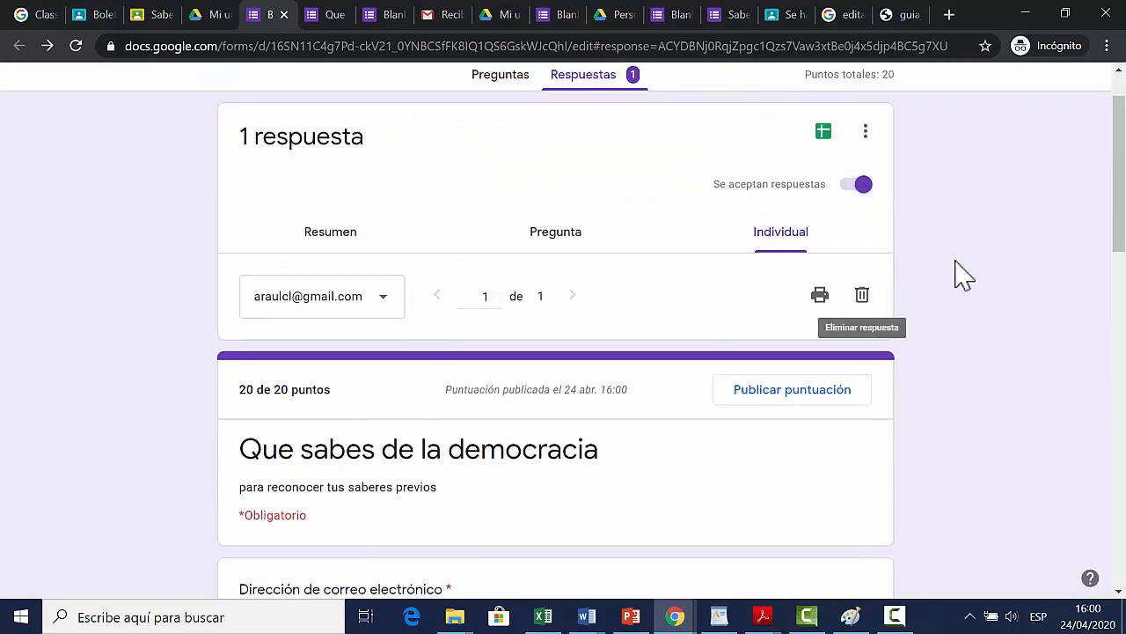
scroll(704, 379, "down", 3)
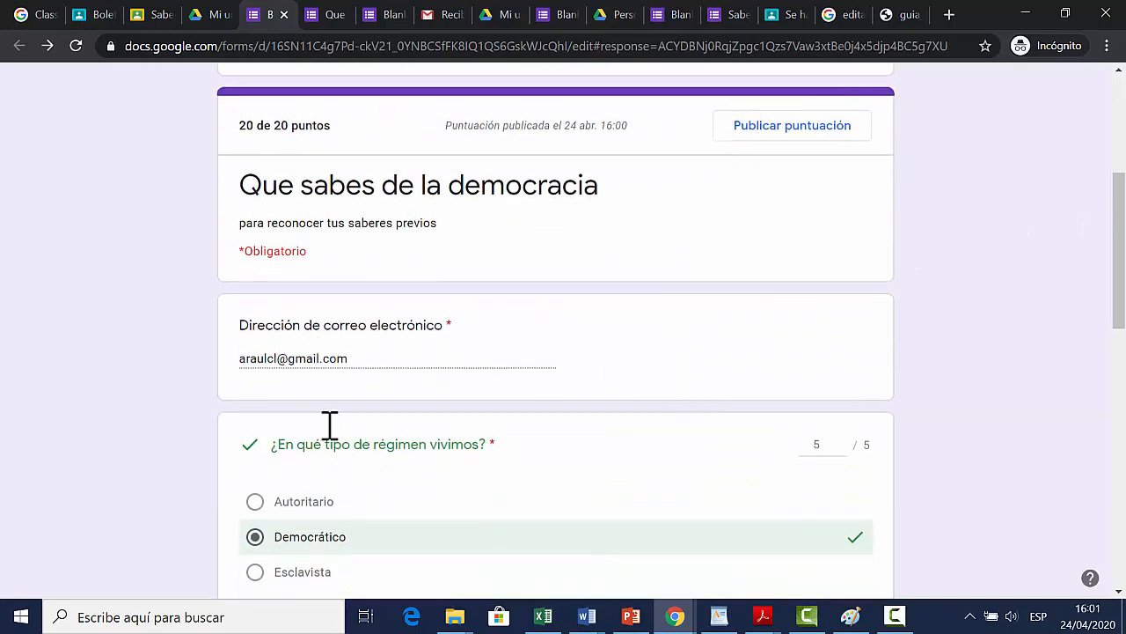
scroll(633, 332, "up", 3)
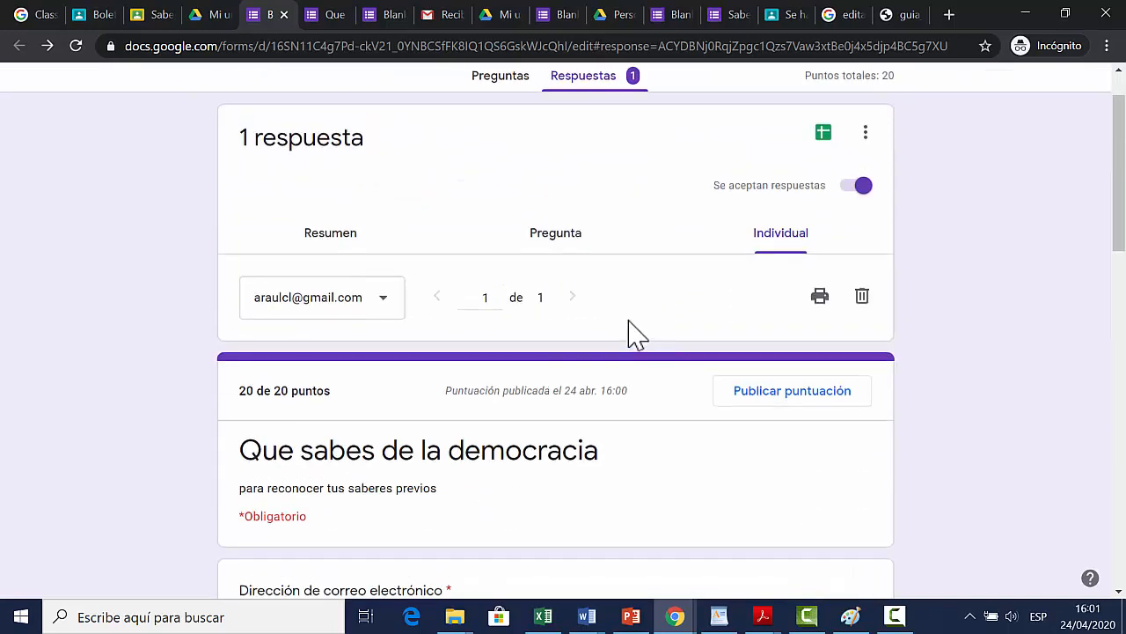
scroll(633, 332, "up", 1)
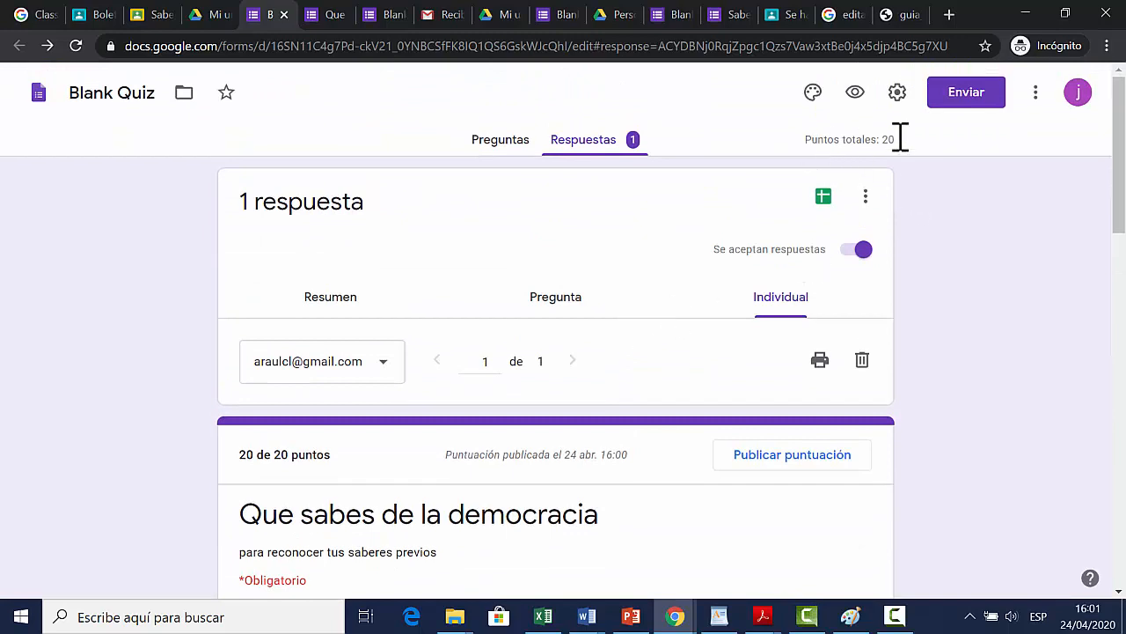
Step: Switch to the Personal Social gradebook and set the student's Saberes previos:Democracia grade to 20
left_click(95, 16)
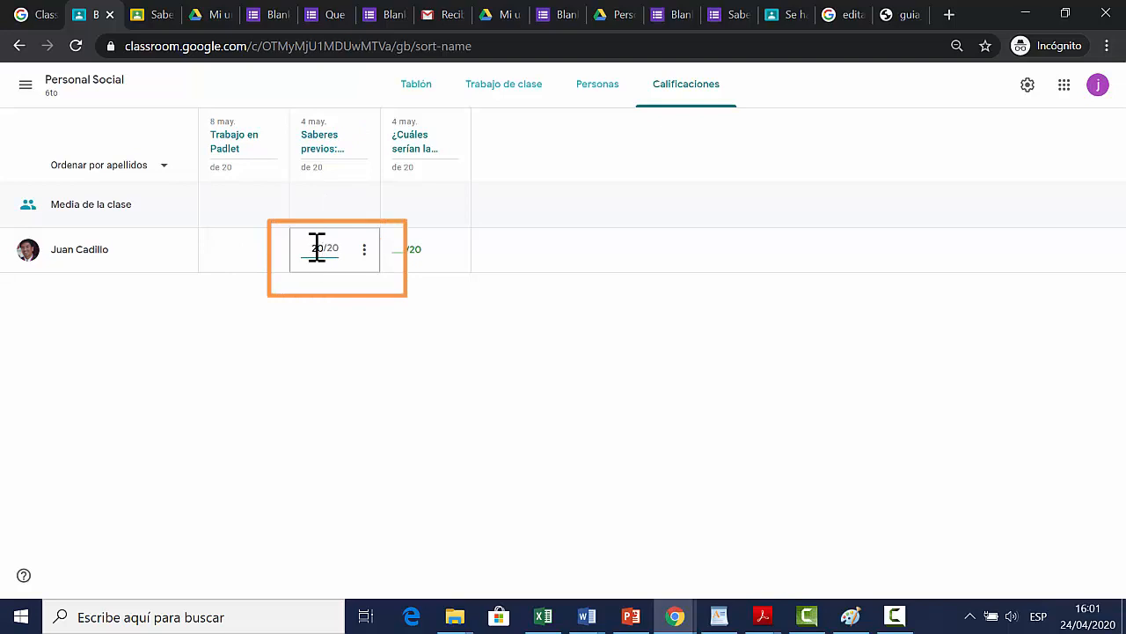
left_click(392, 322)
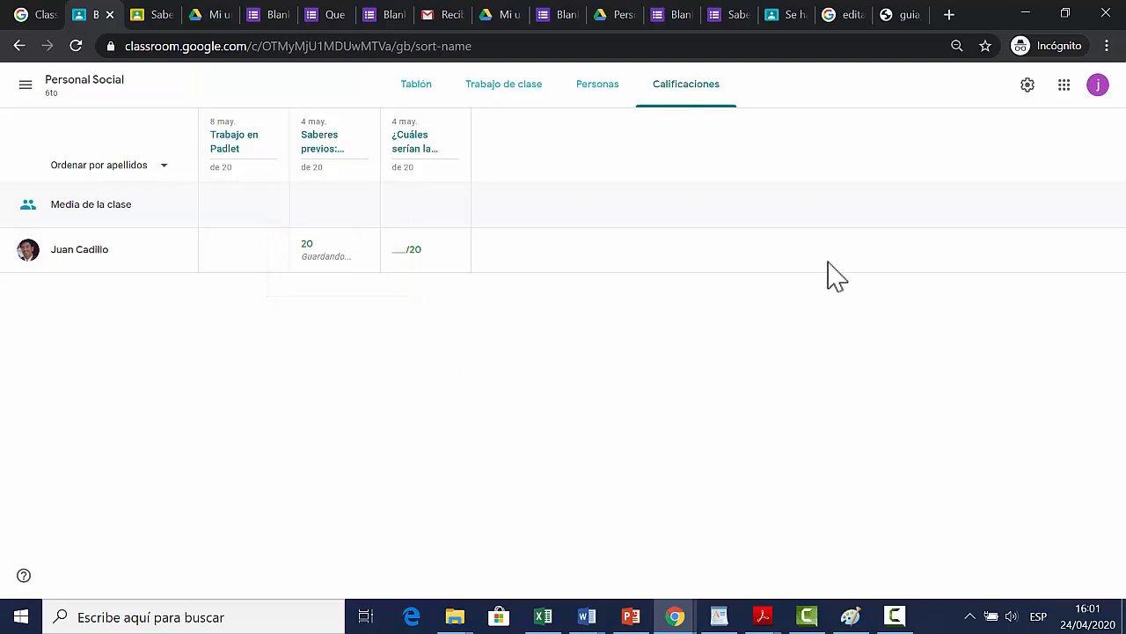
Step: Open the submitted answers to the Reflexionar 1 question about the characteristics of an ideal school municipality candidate
left_click(504, 91)
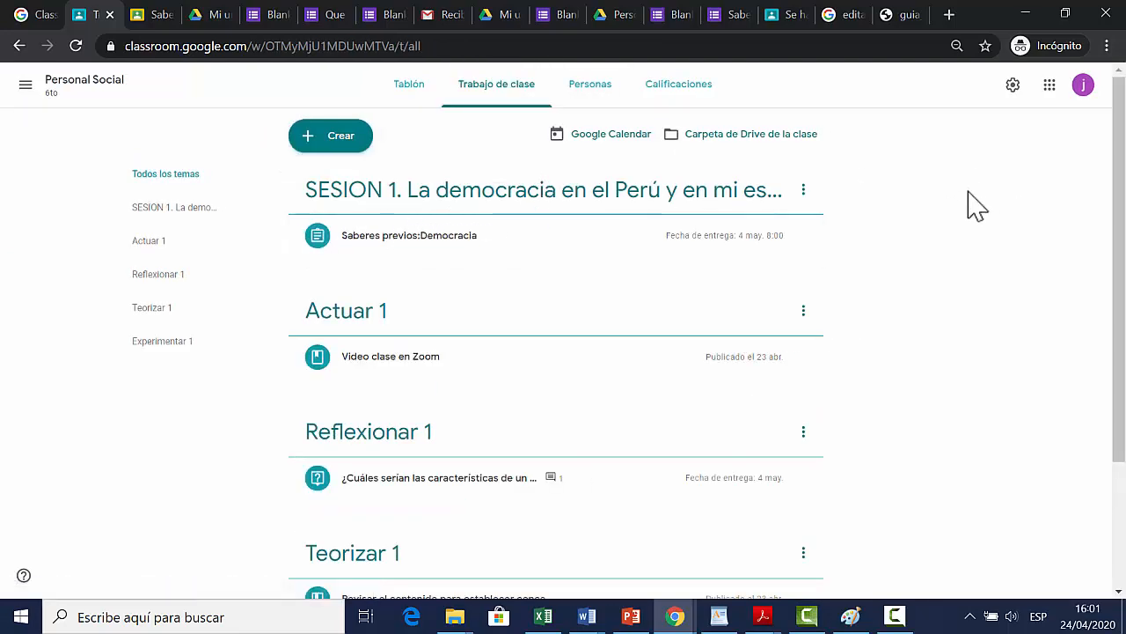
scroll(976, 205, "down", 1)
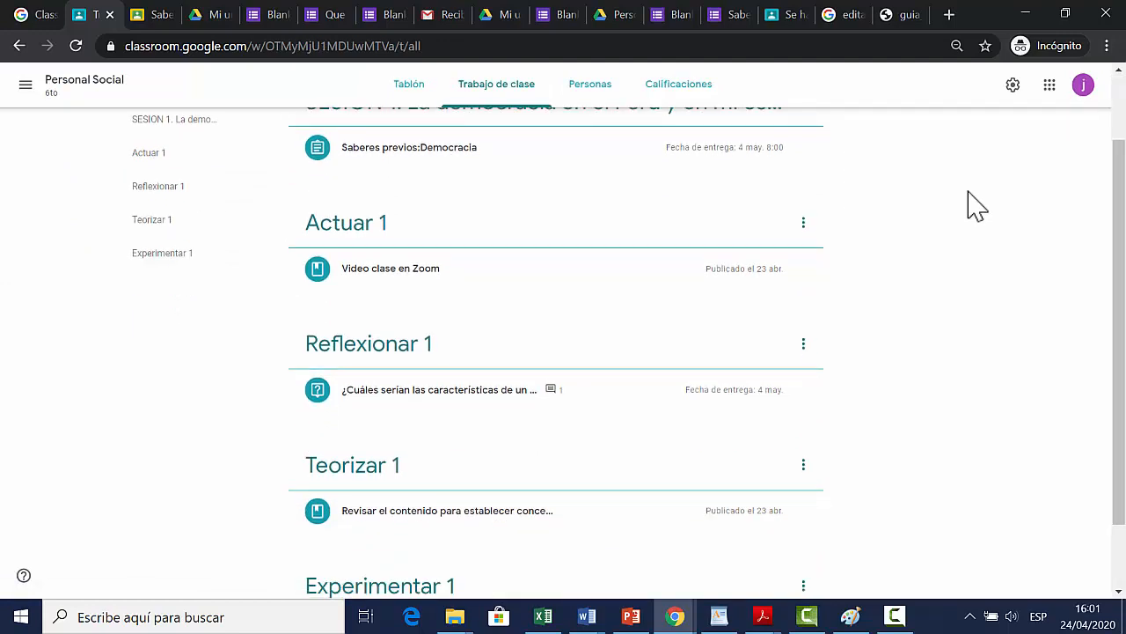
scroll(976, 205, "down", 1)
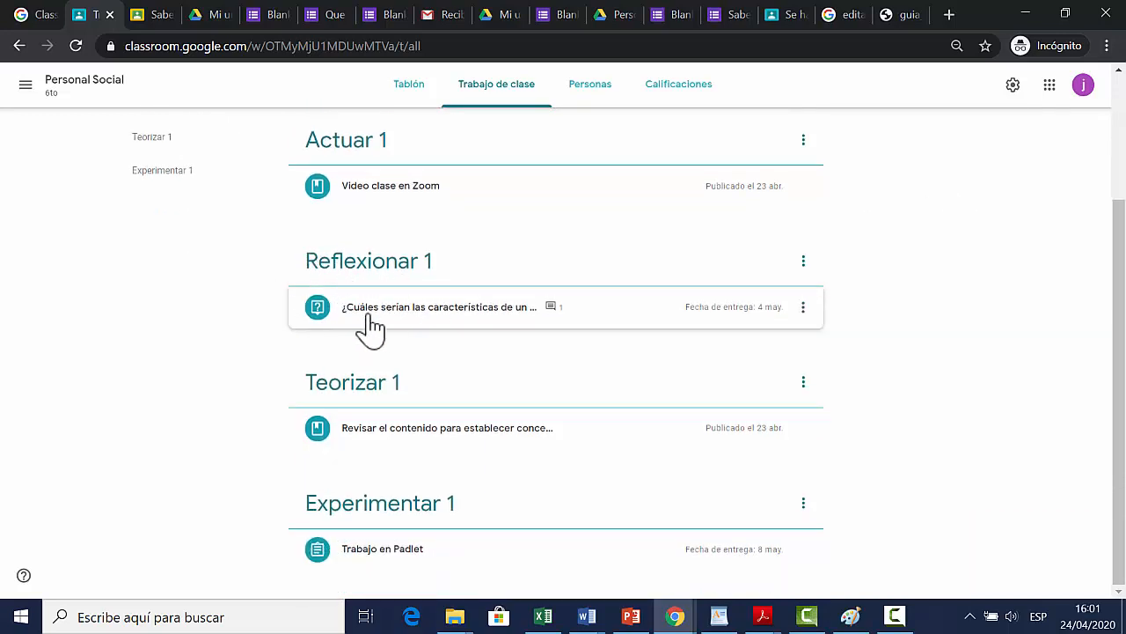
left_click(472, 309)
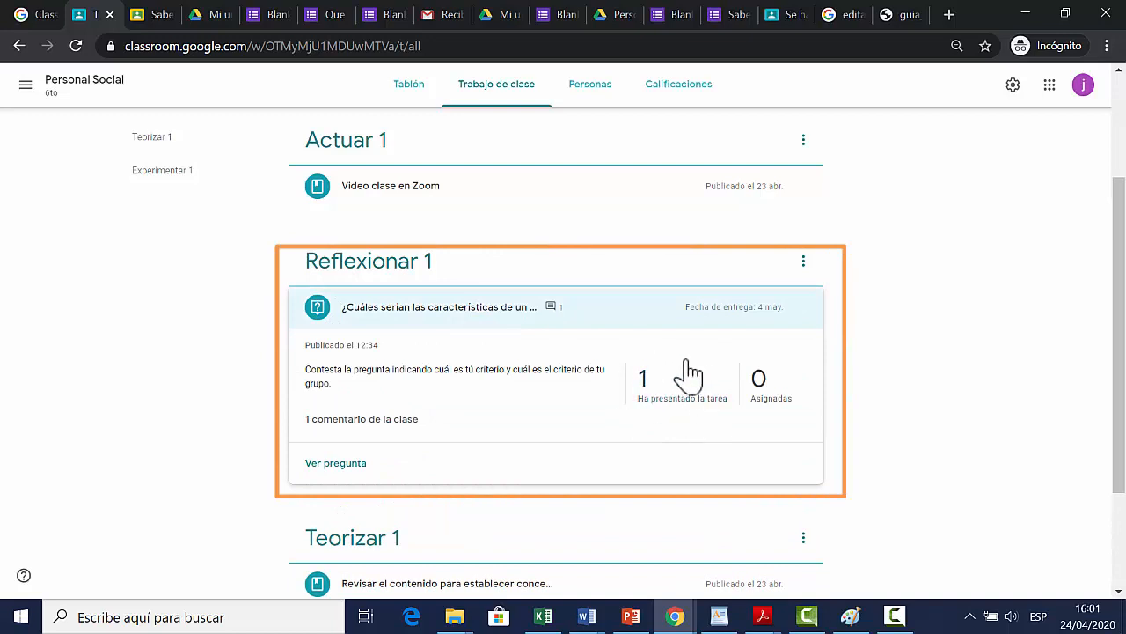
left_click(656, 390)
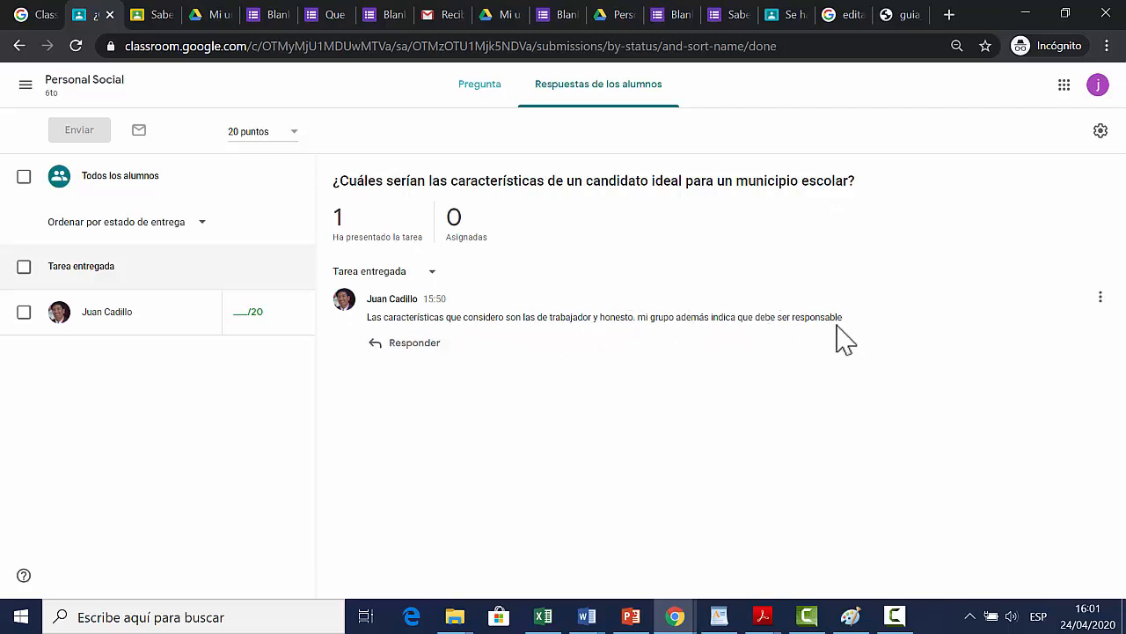
Step: Grade the student's answer to the ideal candidate question with 16 out of 20
left_click(252, 313)
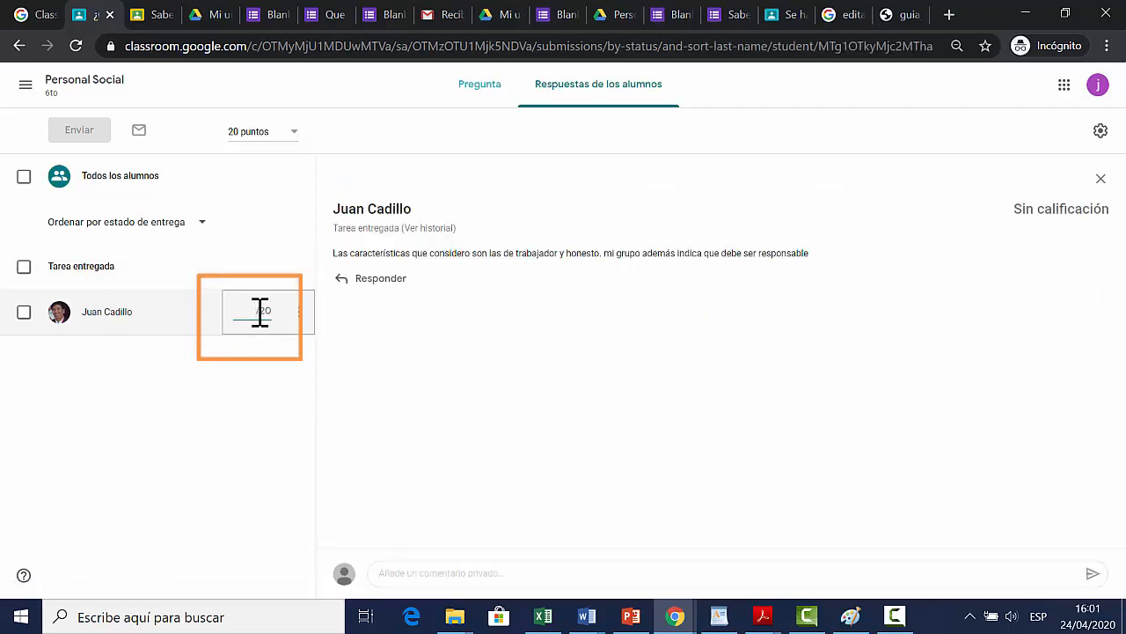
type("16")
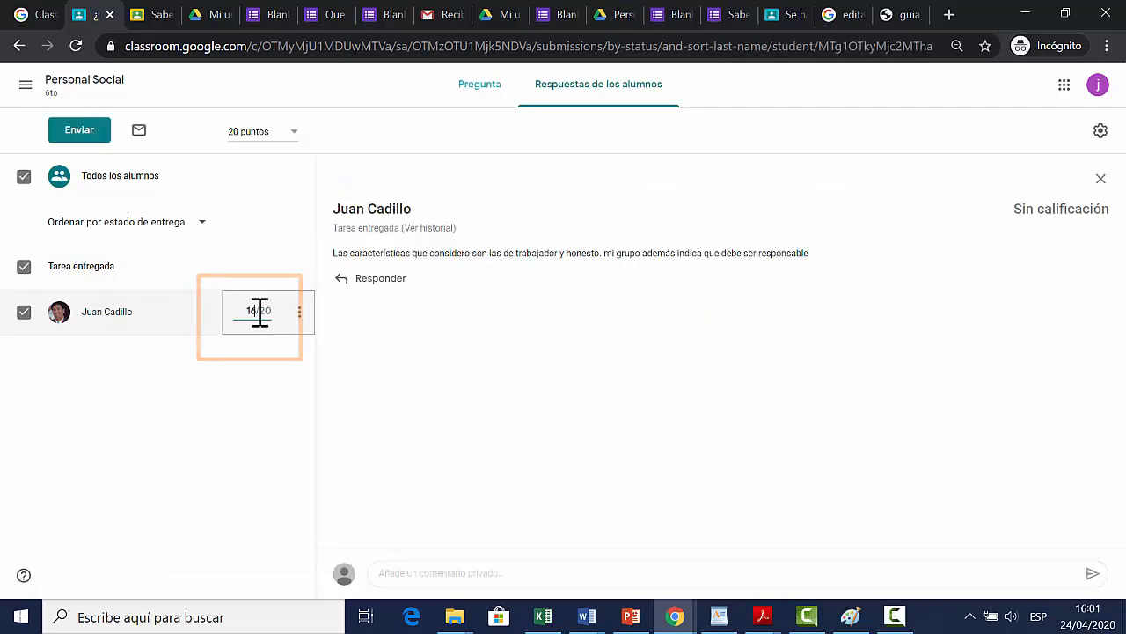
left_click(328, 363)
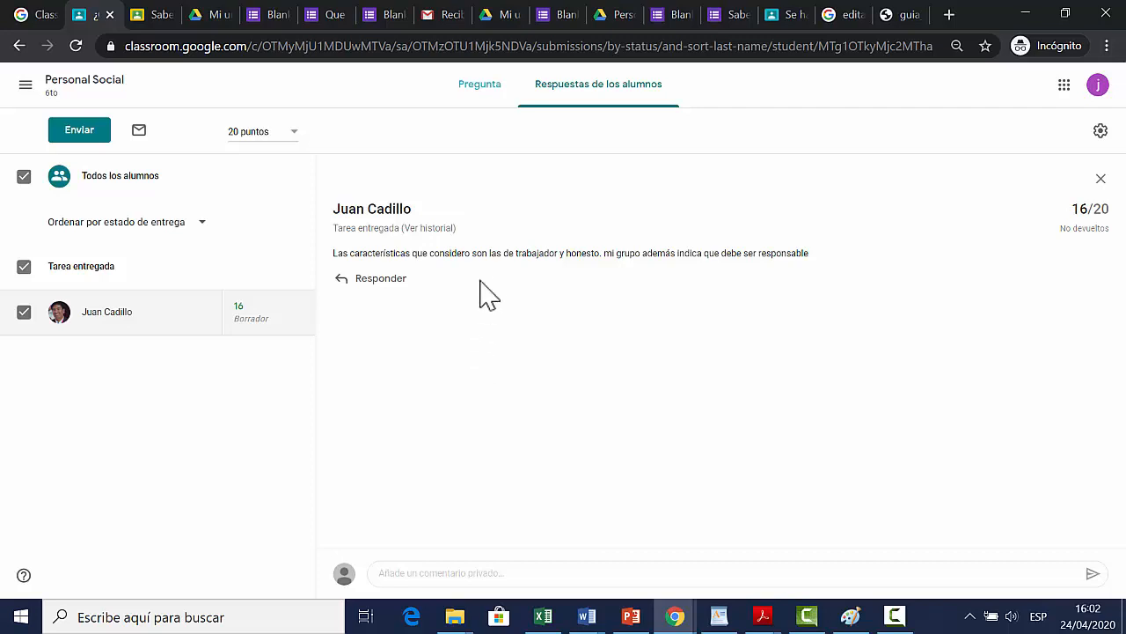
Step: Return to the Personal Social class and open the student's individual work overview from the people list
left_click(85, 84)
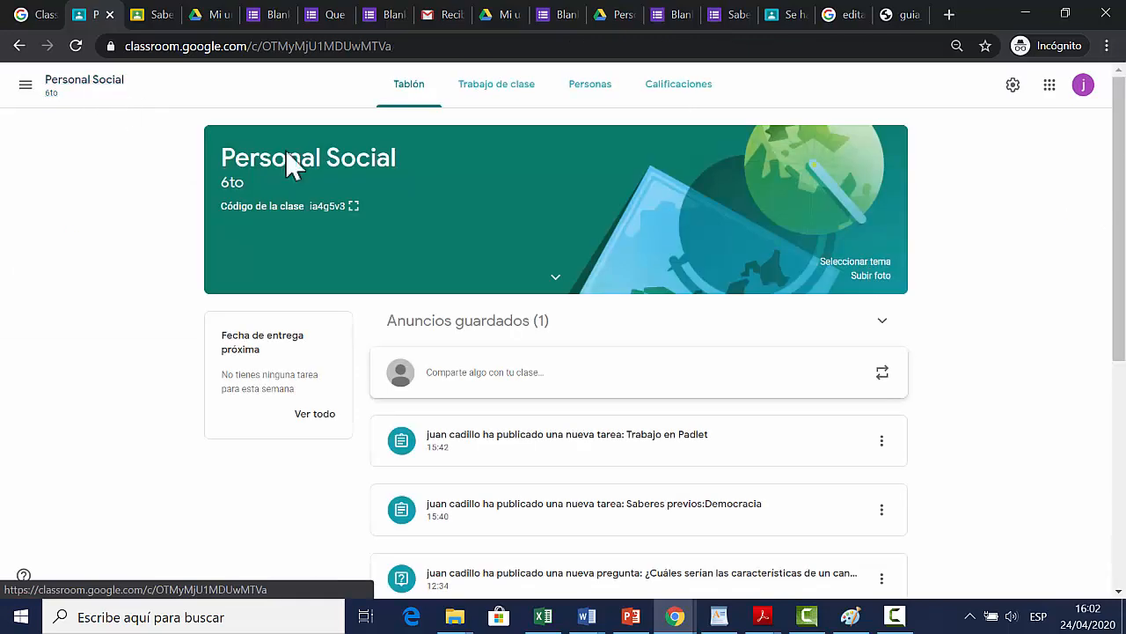
left_click(526, 97)
scroll(238, 226, "down", 3)
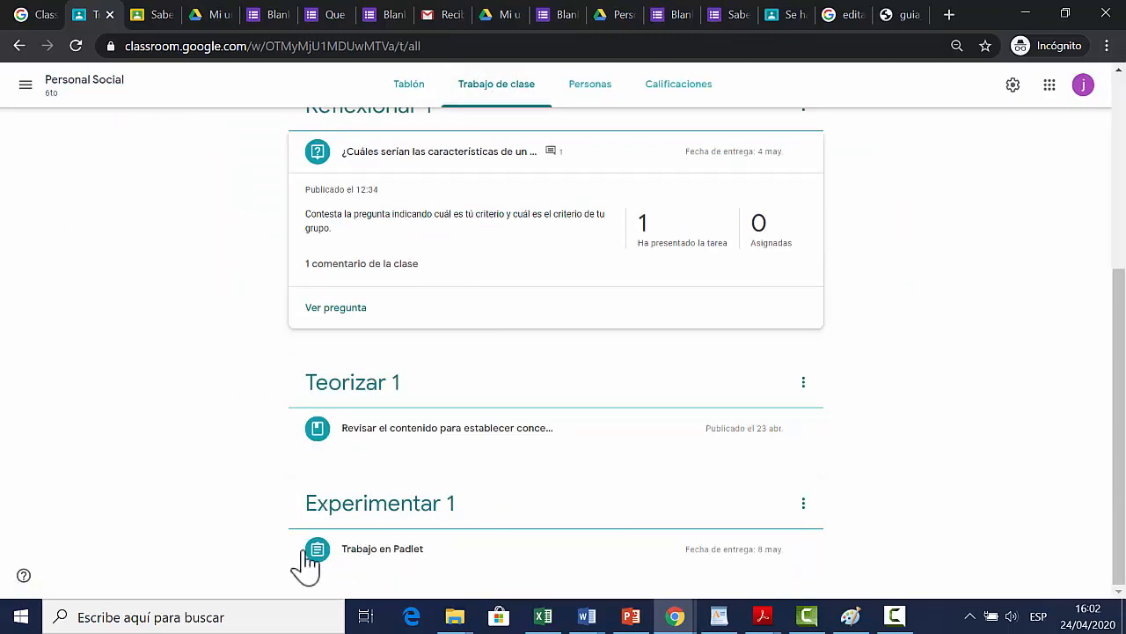
left_click(594, 91)
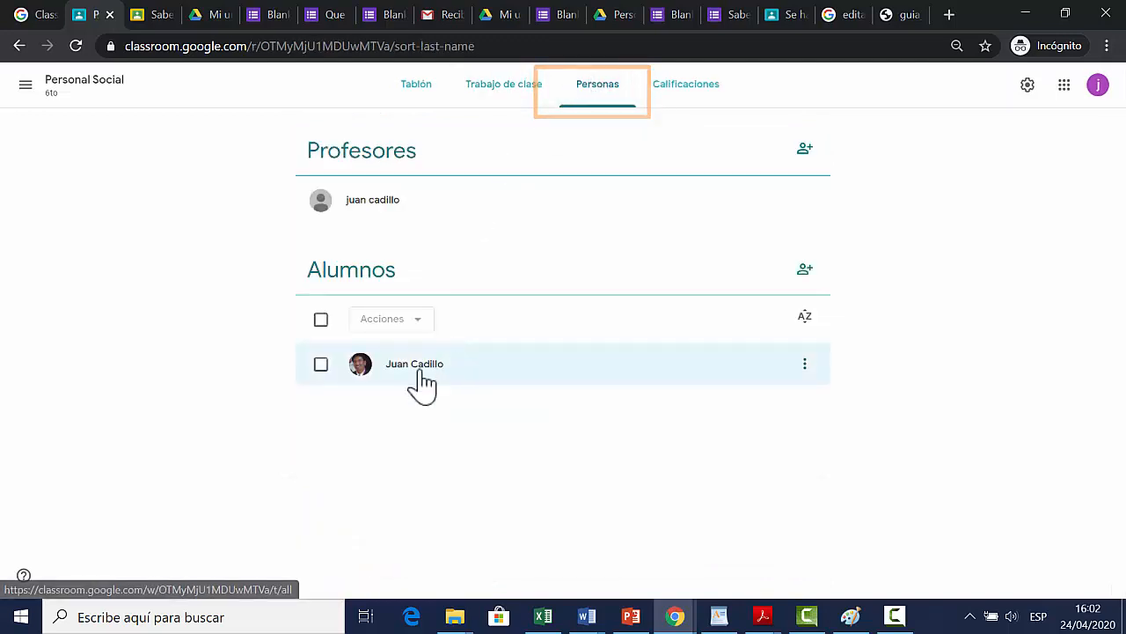
left_click(428, 384)
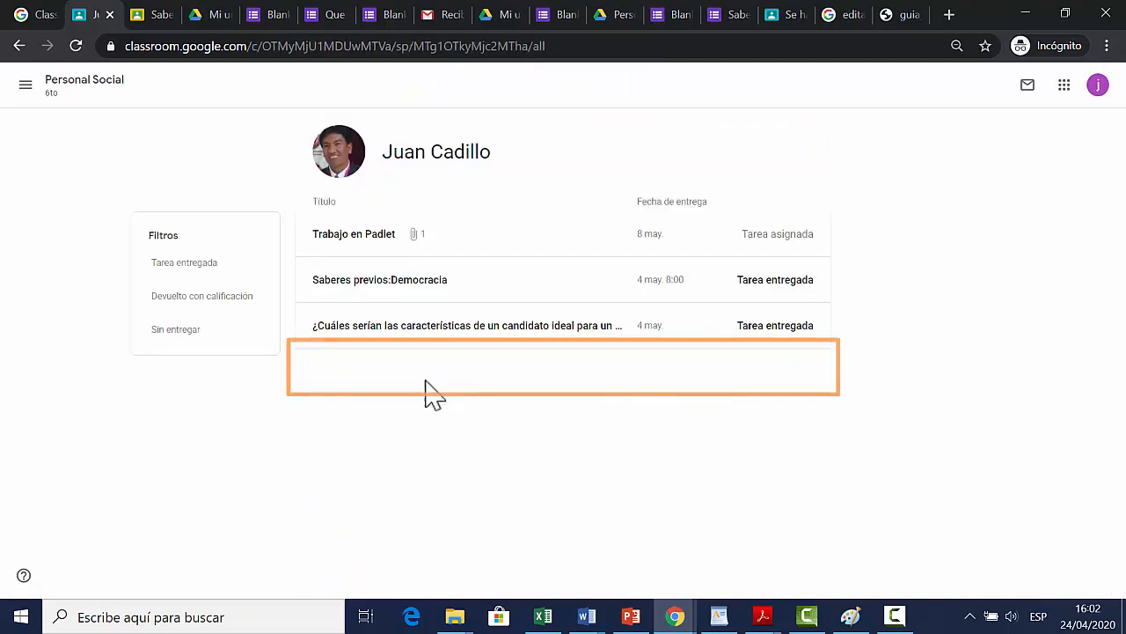
Step: View the Democracia mural attached to the student's Trabajo en Padlet assignment and return to the work overview
left_click(368, 247)
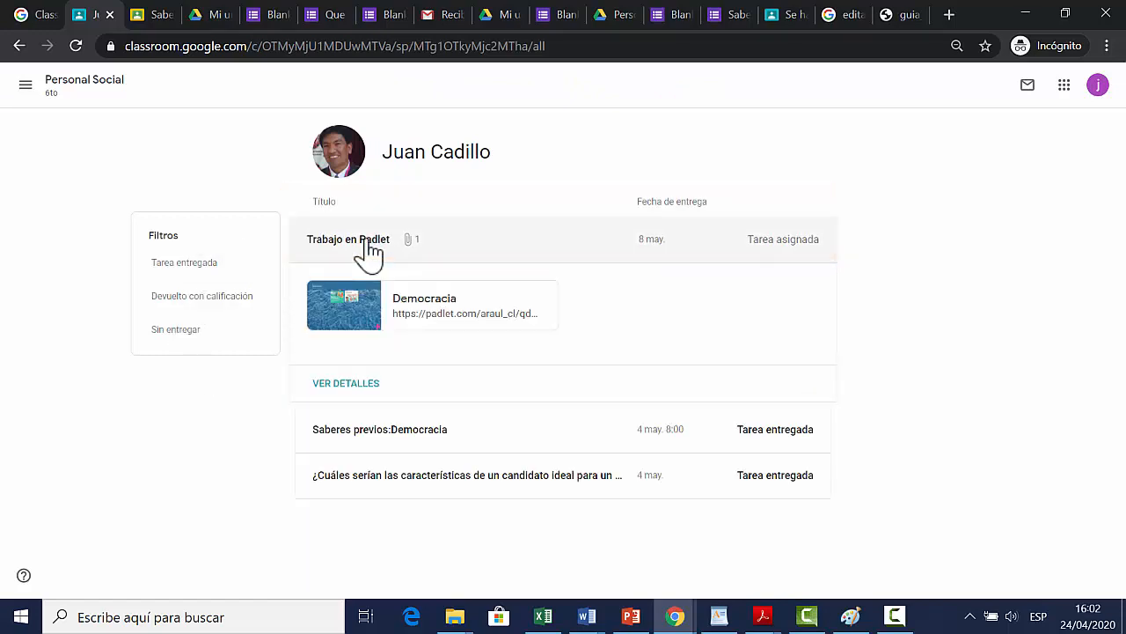
left_click(443, 324)
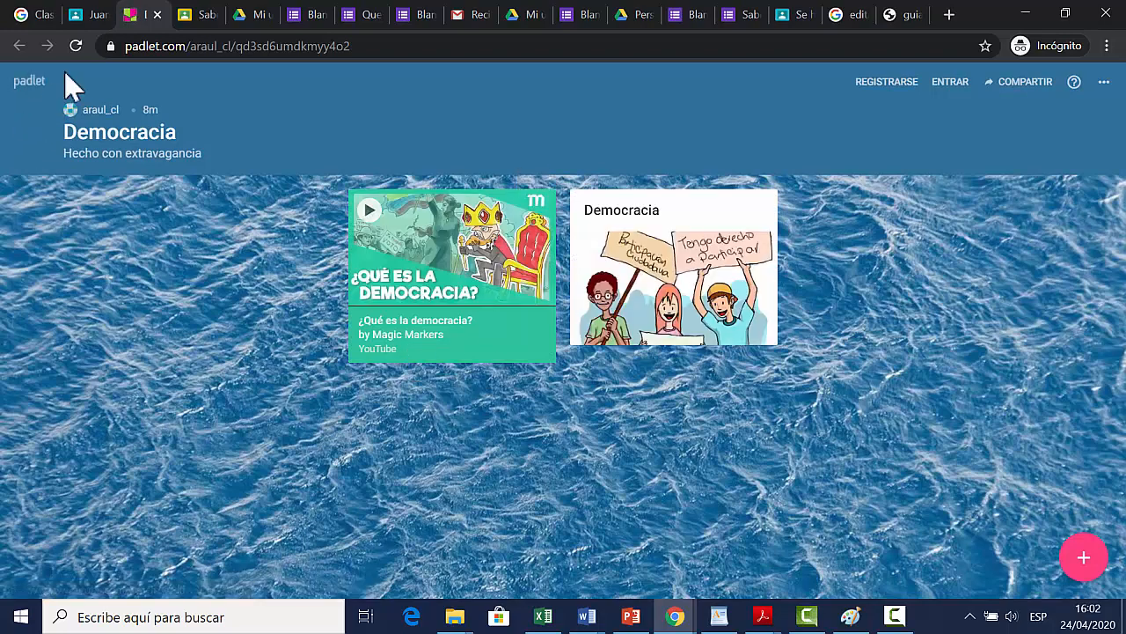
left_click(93, 14)
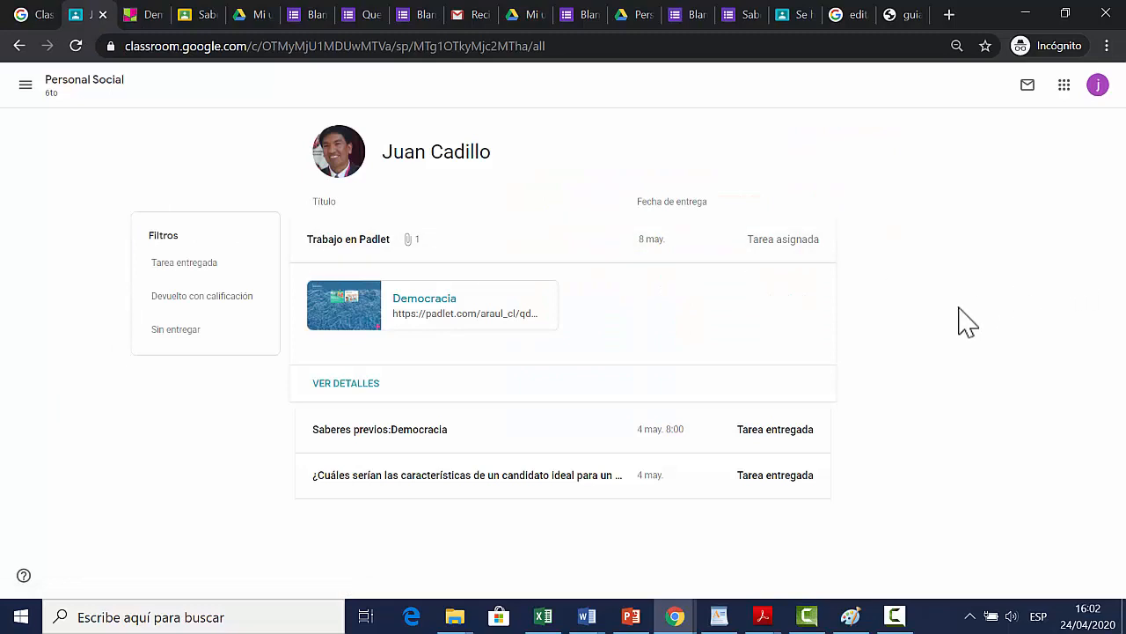
Step: Open the details of the student's Trabajo en Padlet assignment and grade it 17 out of 20
left_click(352, 385)
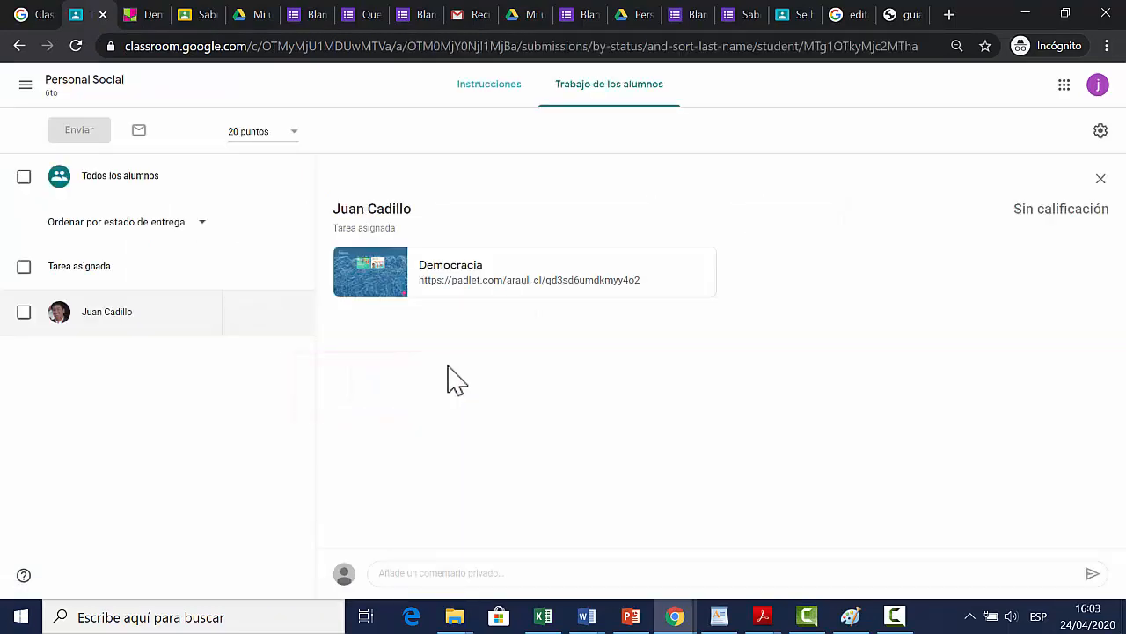
mouse_move(274, 322)
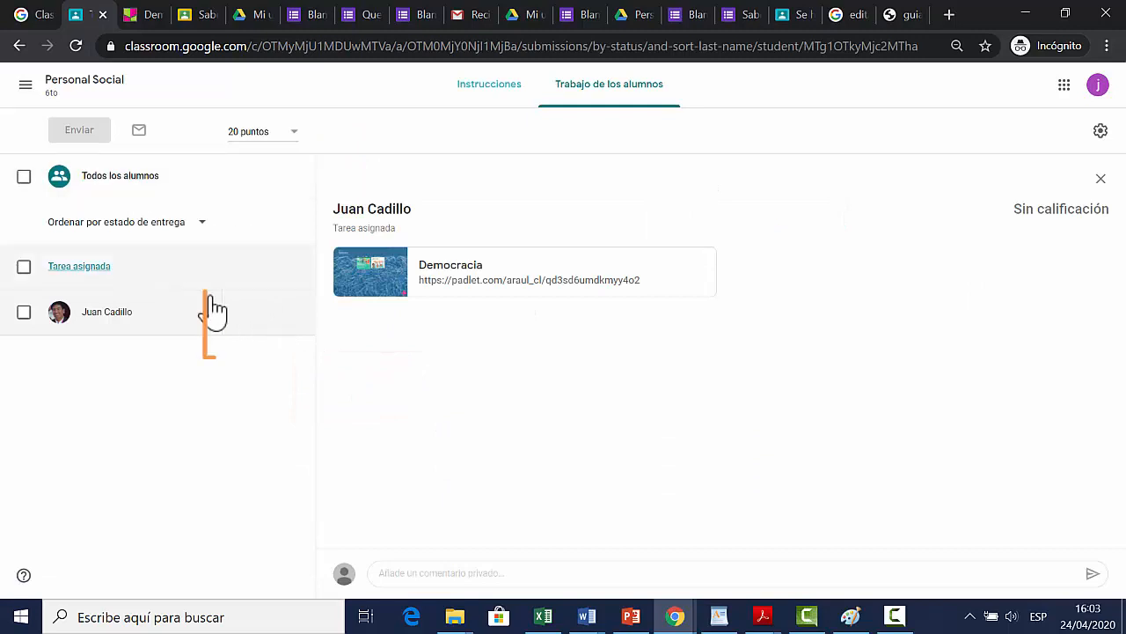
left_click(254, 315)
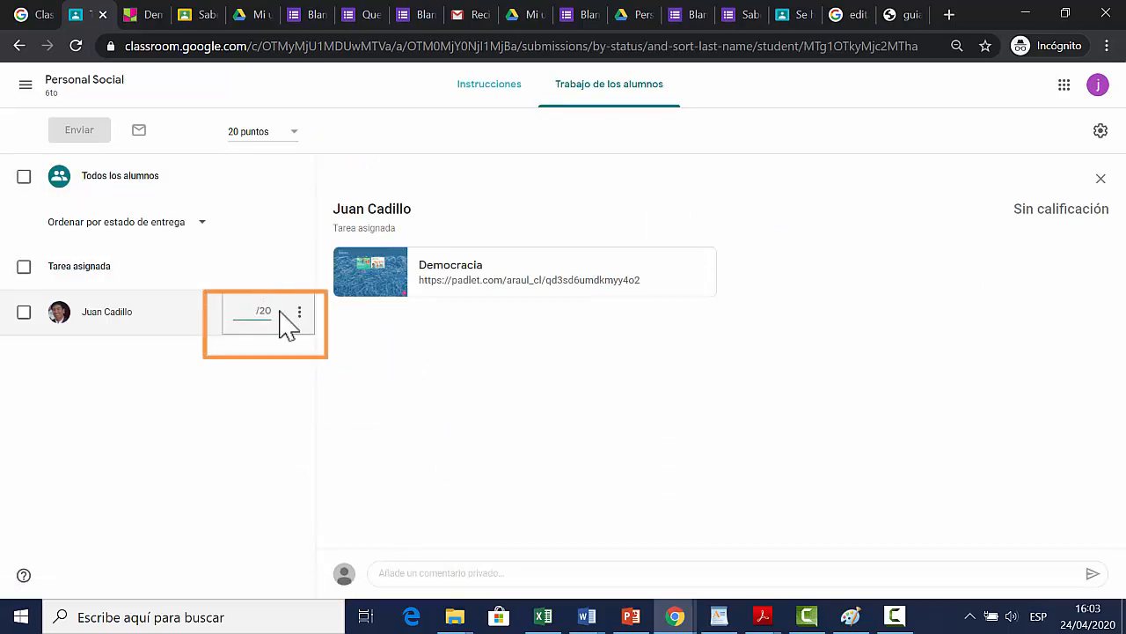
type("17")
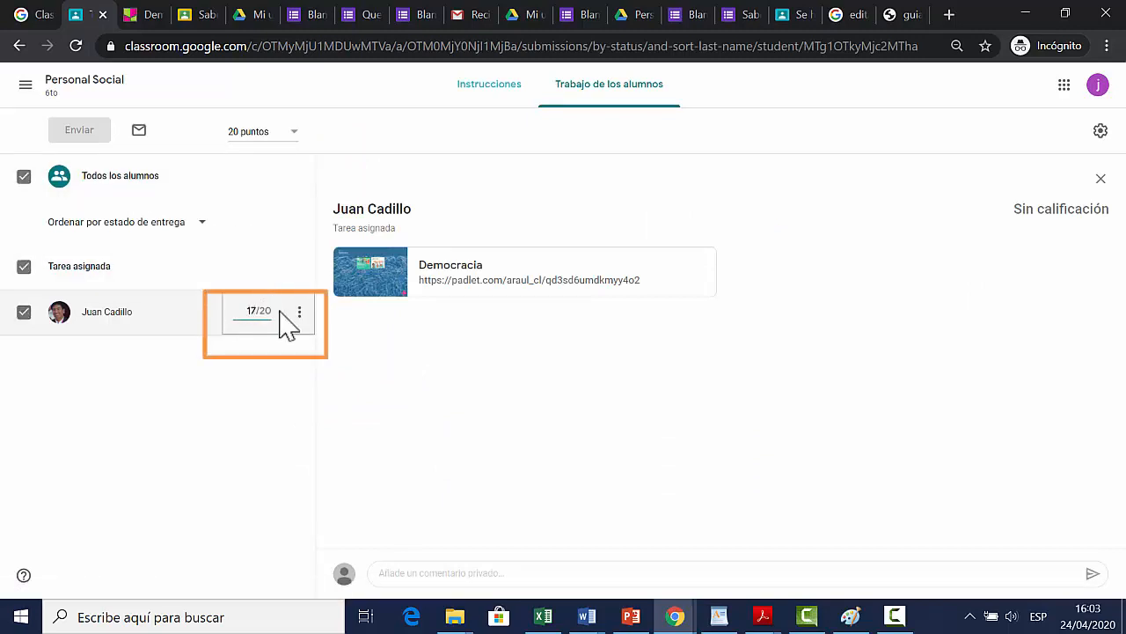
left_click(244, 442)
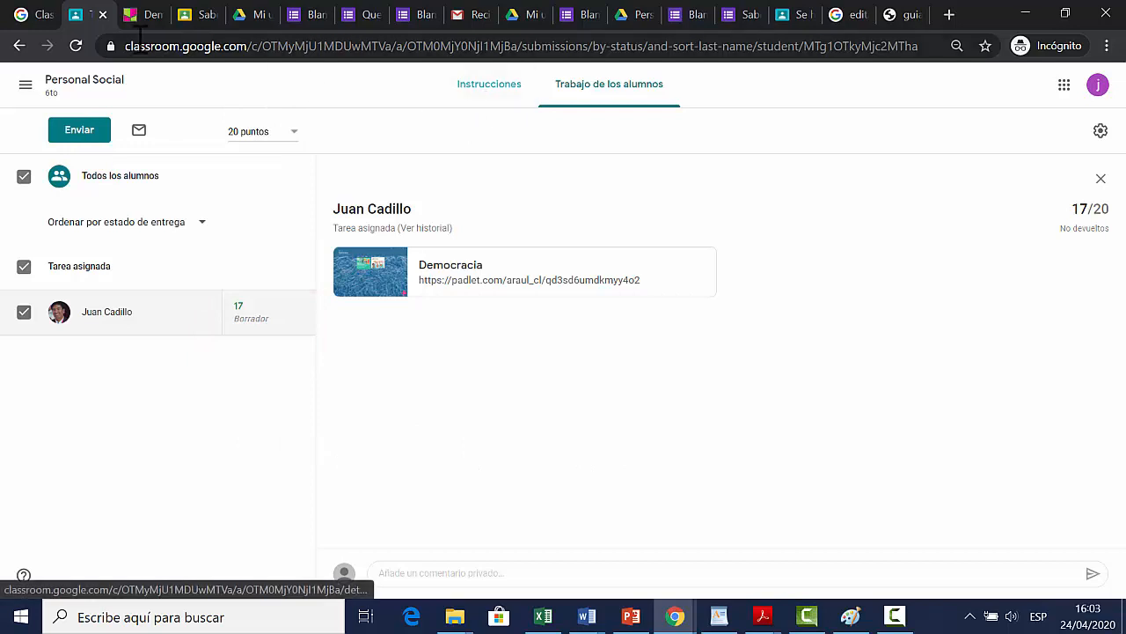
Step: Go back to the Personal Social class and reopen the student's Trabajo en Padlet details through the people list
left_click(76, 88)
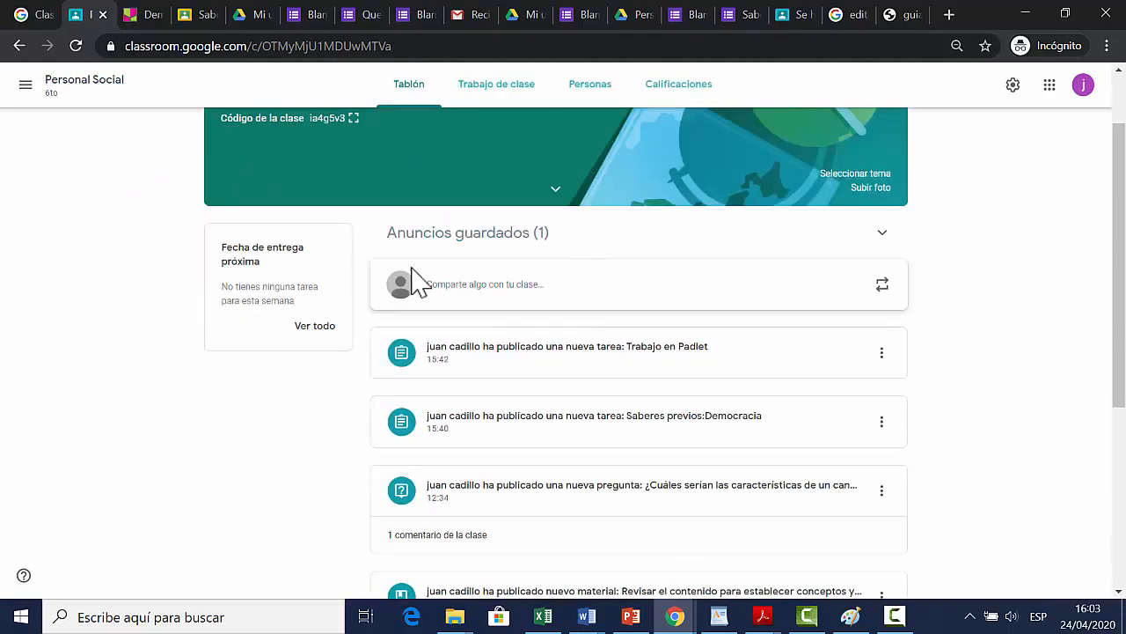
left_click(604, 104)
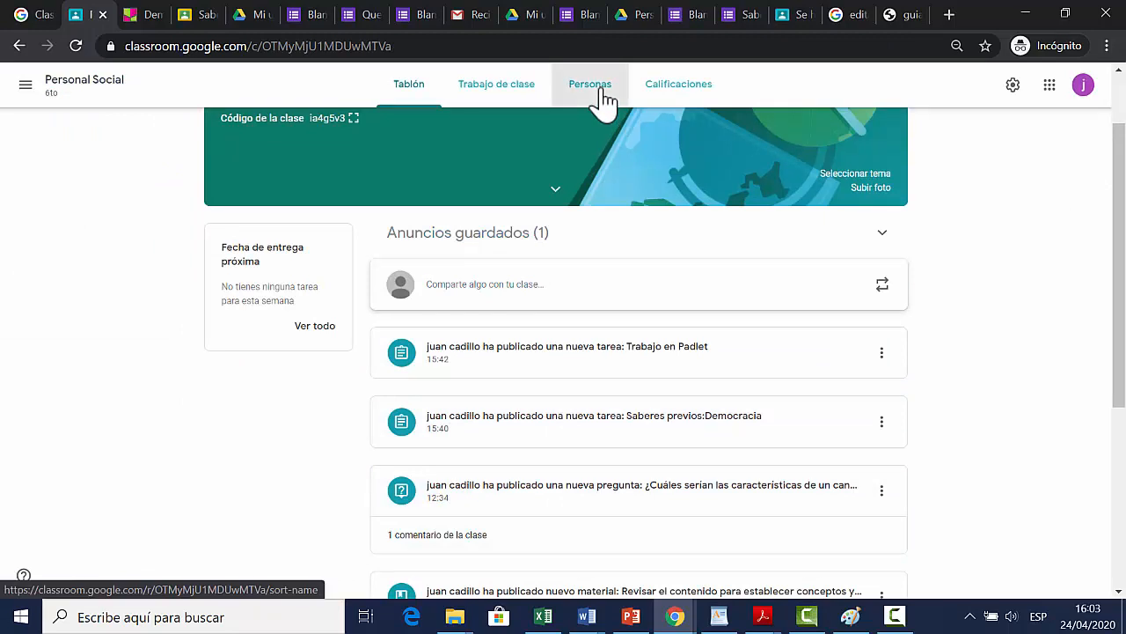
left_click(431, 365)
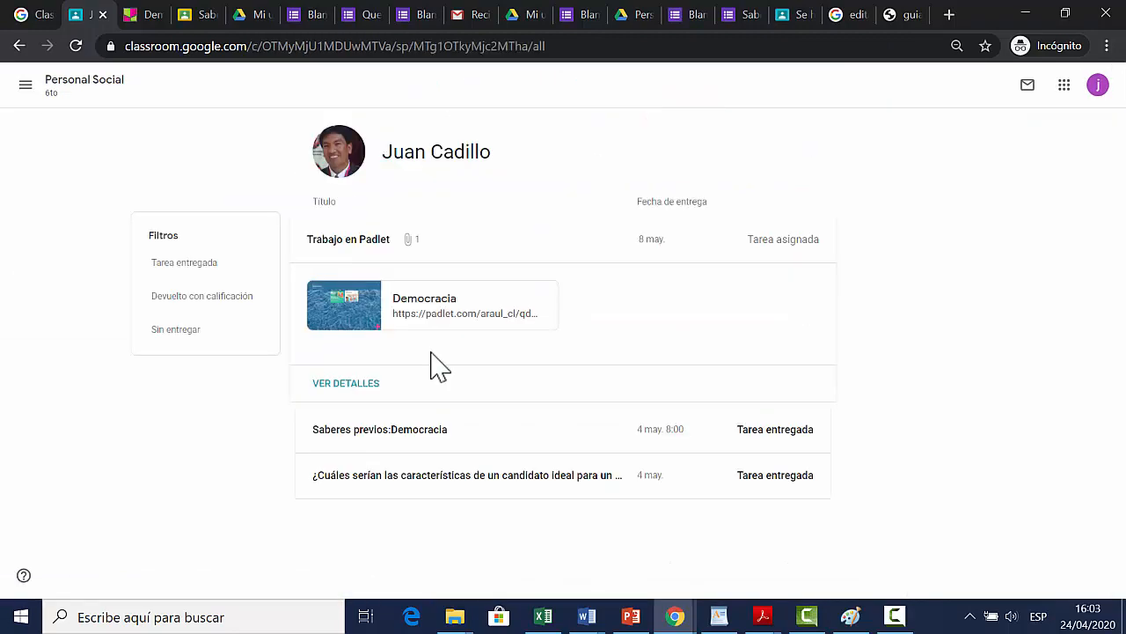
left_click(351, 383)
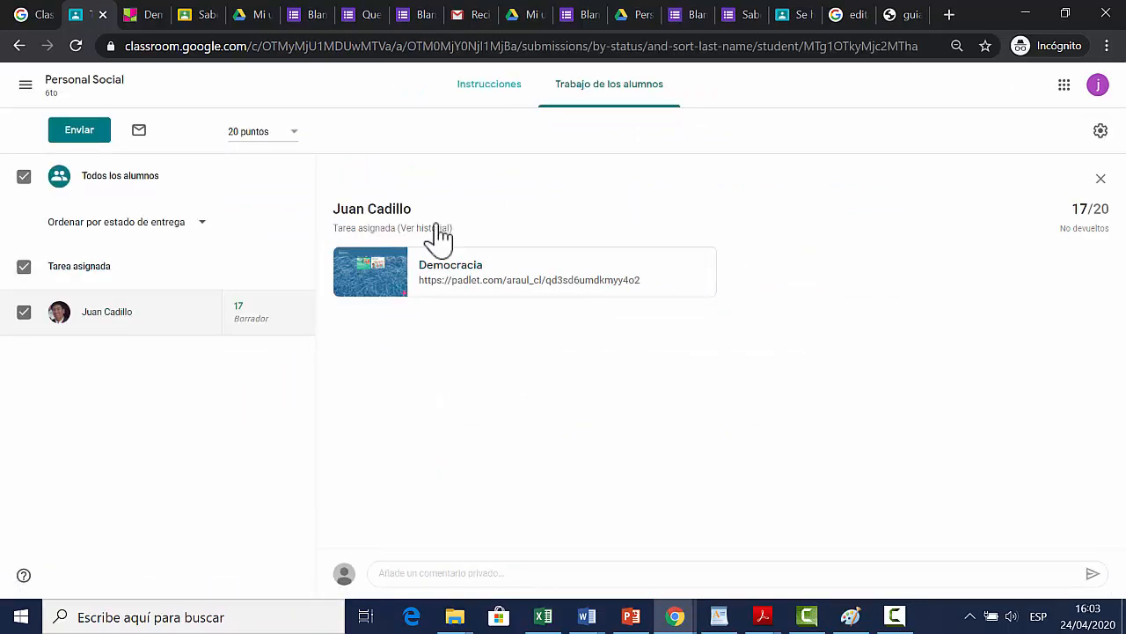
Step: Return the graded Padlet work to the student with the private comment "Me pareció interesante el trabajo realizado, también pudiste incluir un resumen"
left_click(92, 139)
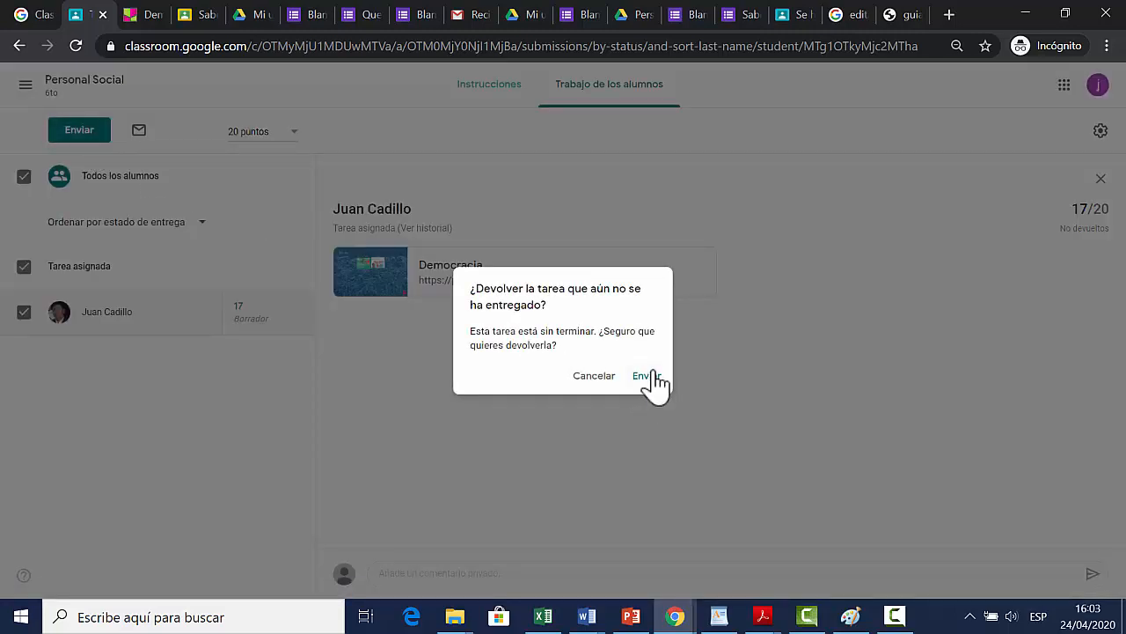
left_click(649, 374)
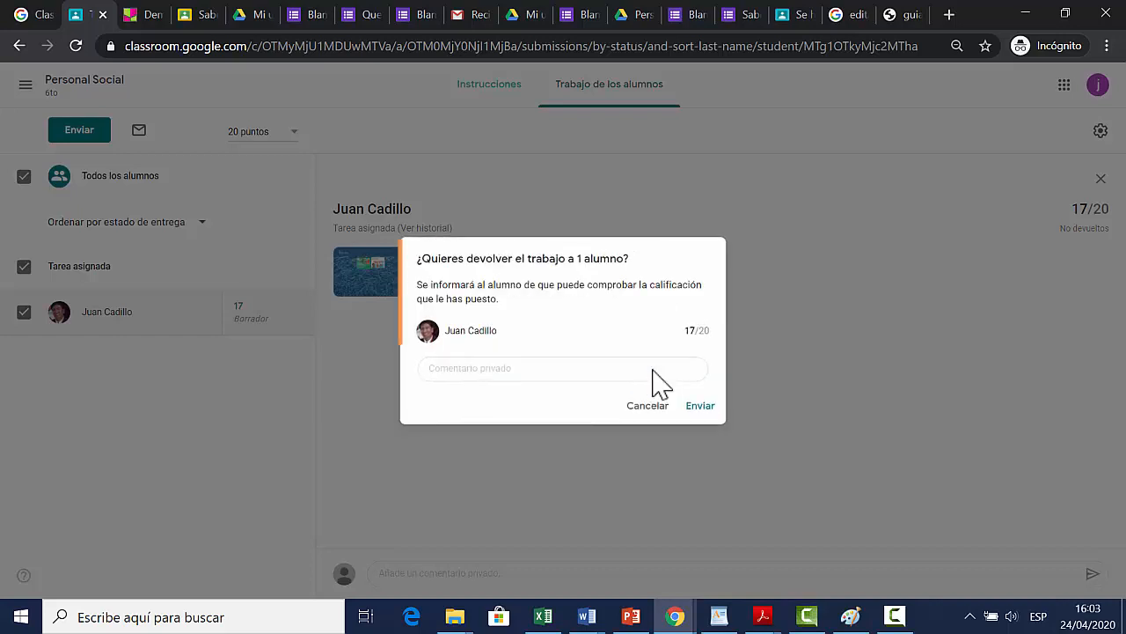
left_click(557, 370)
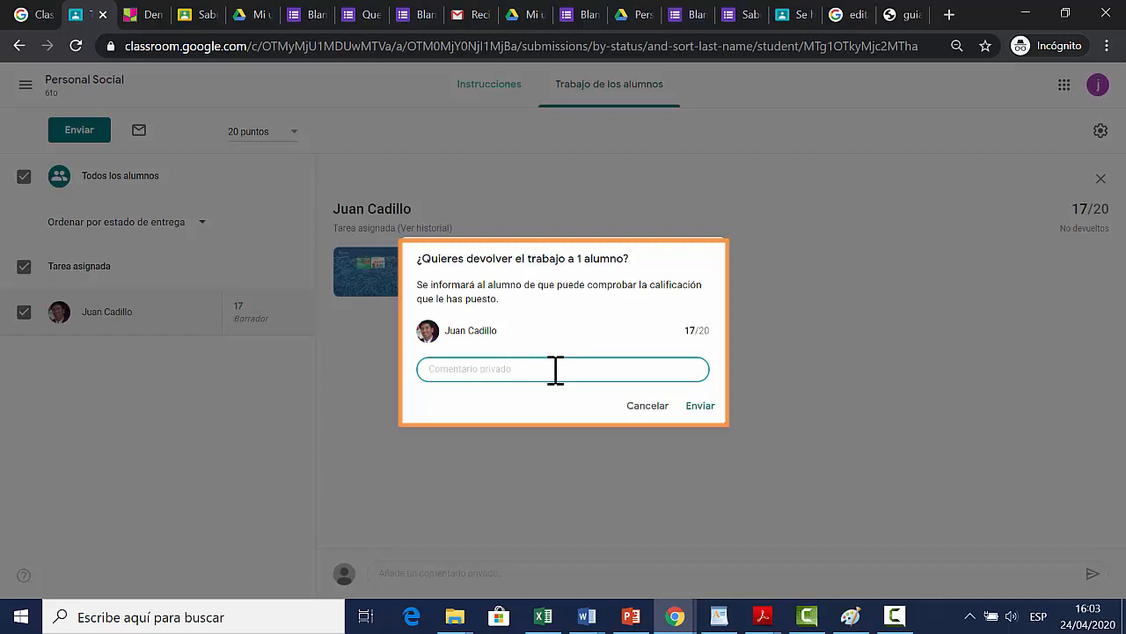
type("Me par")
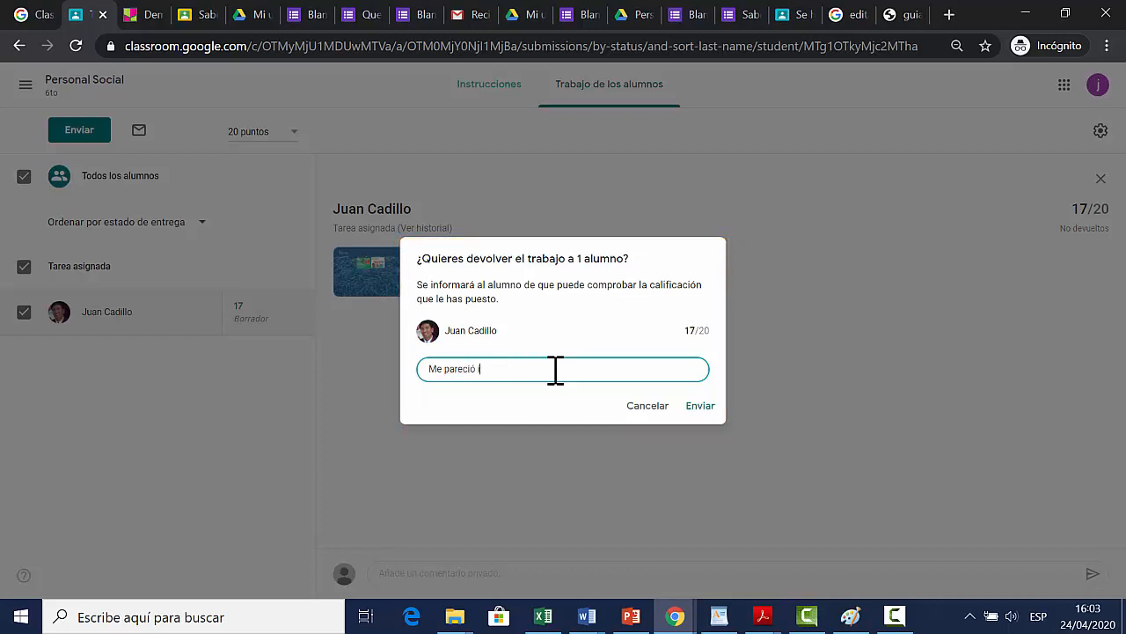
type("eció interesante el trabajo realizado, también podrías incluir un resumen")
left_click(700, 407)
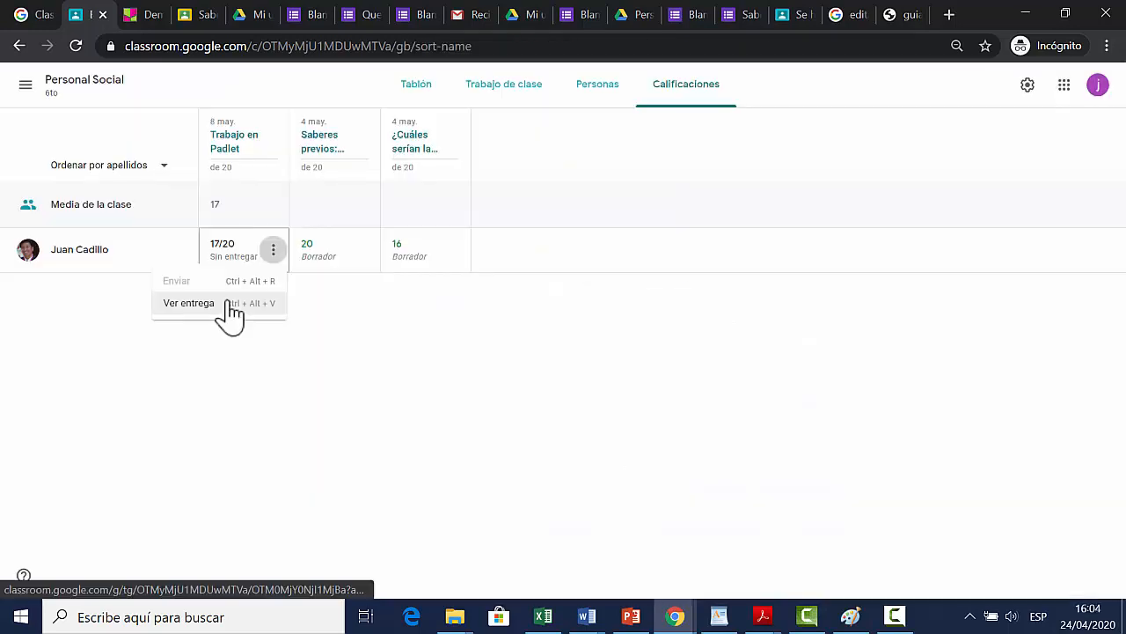
Step: Return the student's Saberes previos:Democracia grade from the class gradebook
left_click(362, 319)
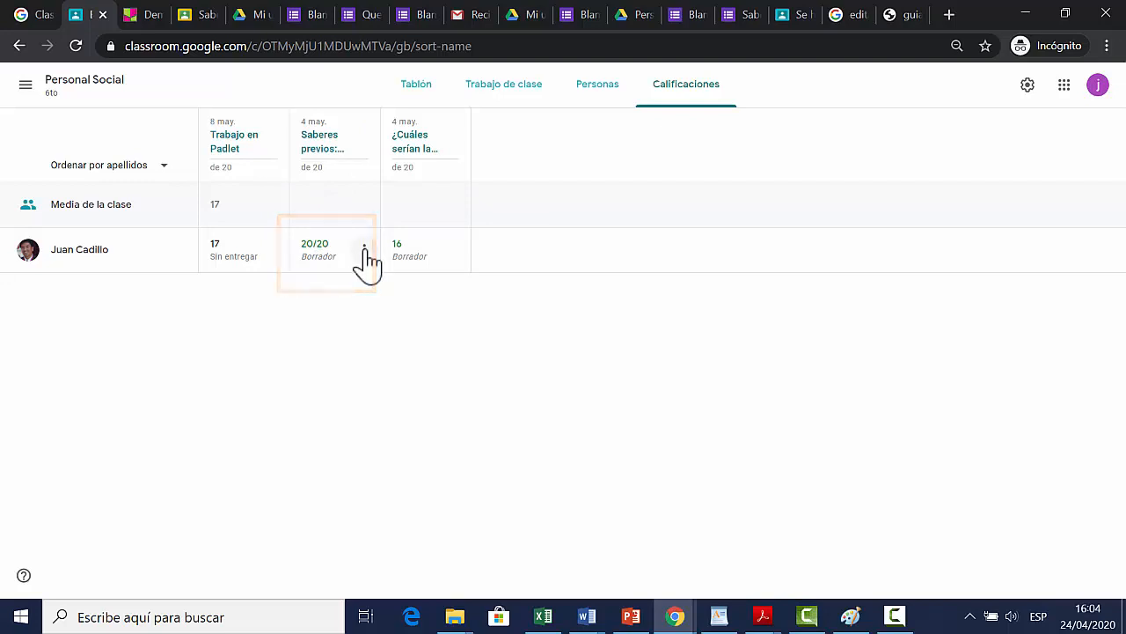
left_click(365, 250)
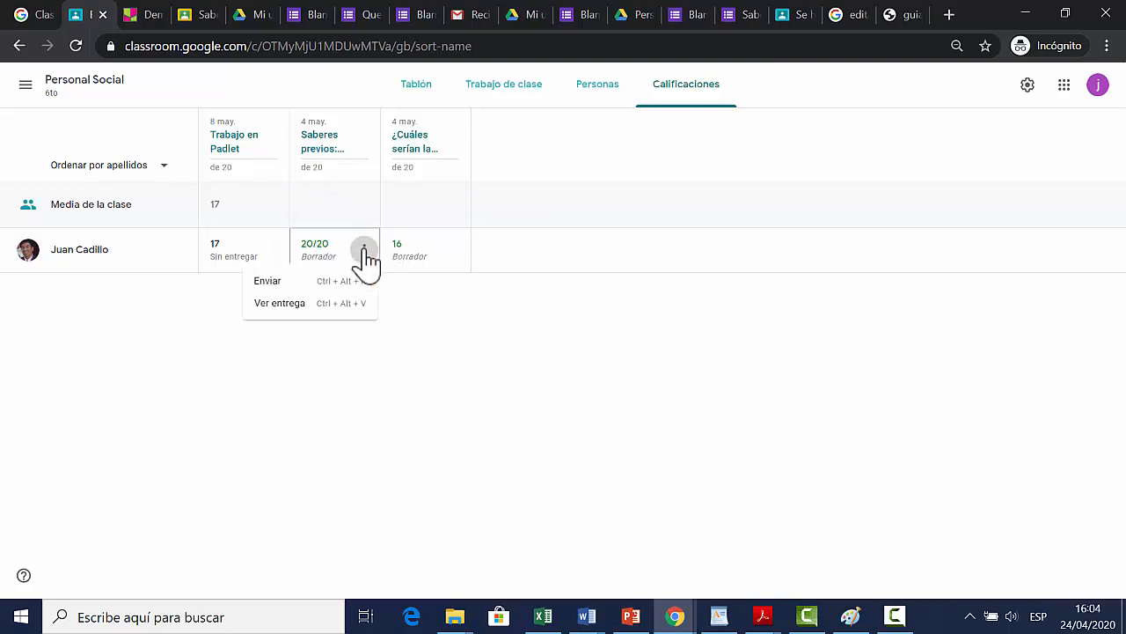
left_click(297, 284)
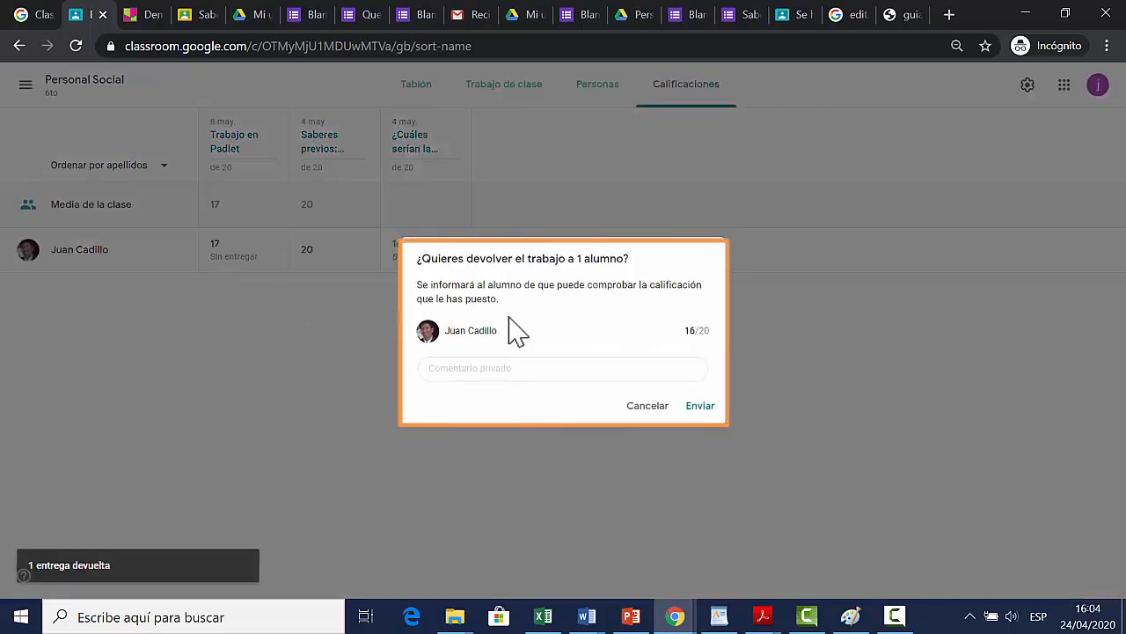